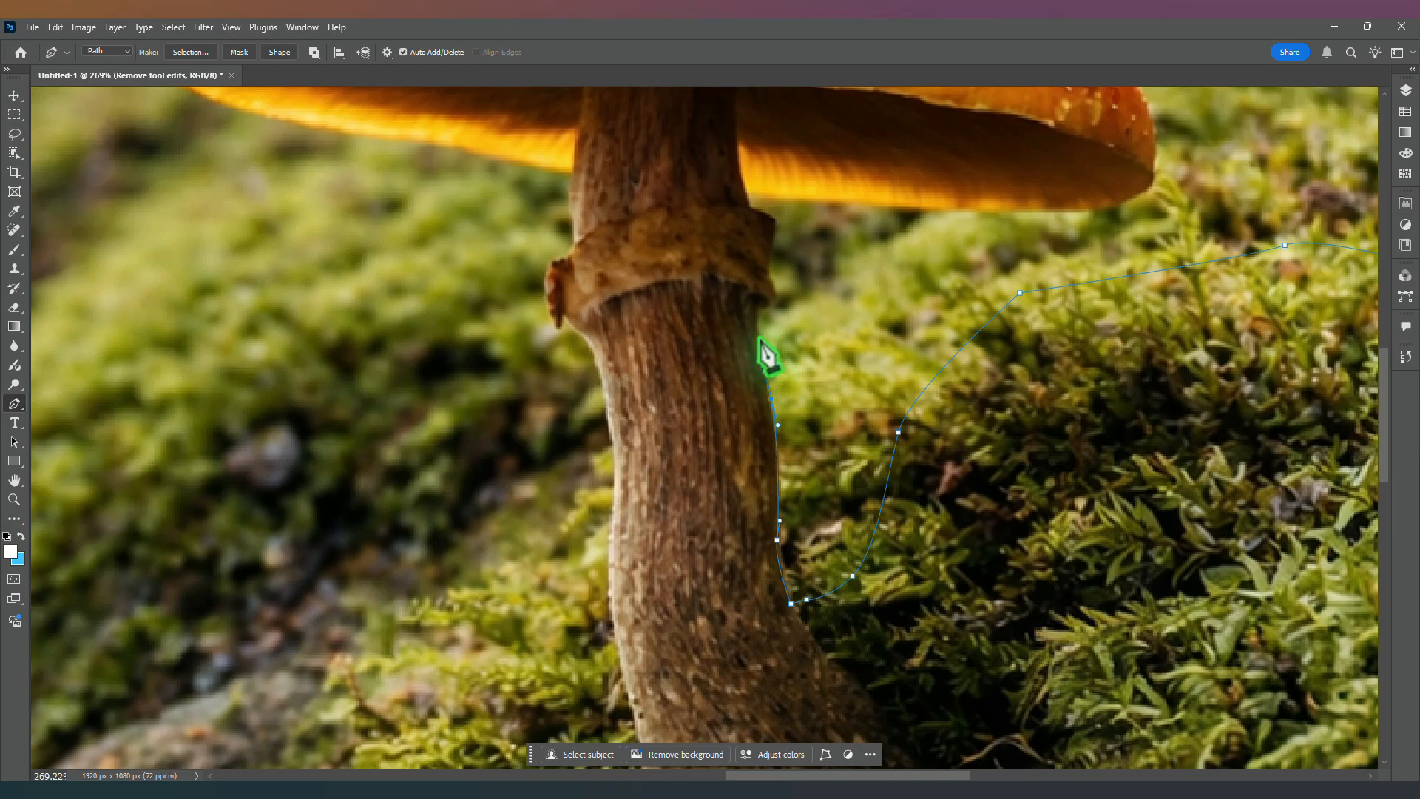
Step: Continue the pen path up the stem's right edge, around the ring, and along the right underside of the mushroom cap
drag(763, 312, 775, 229)
drag(760, 211, 748, 207)
click(748, 205)
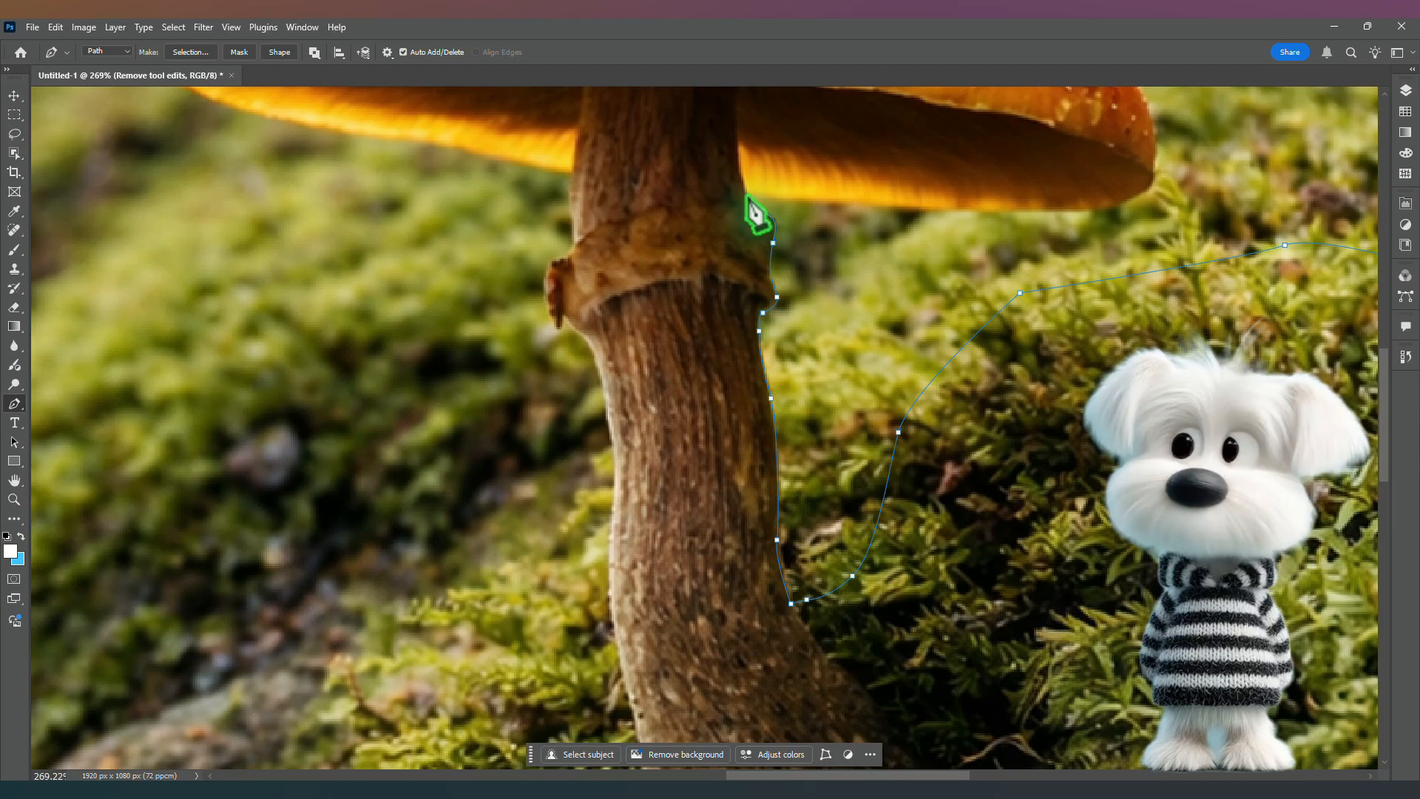
click(747, 197)
drag(968, 210, 818, 360)
drag(689, 127, 806, 270)
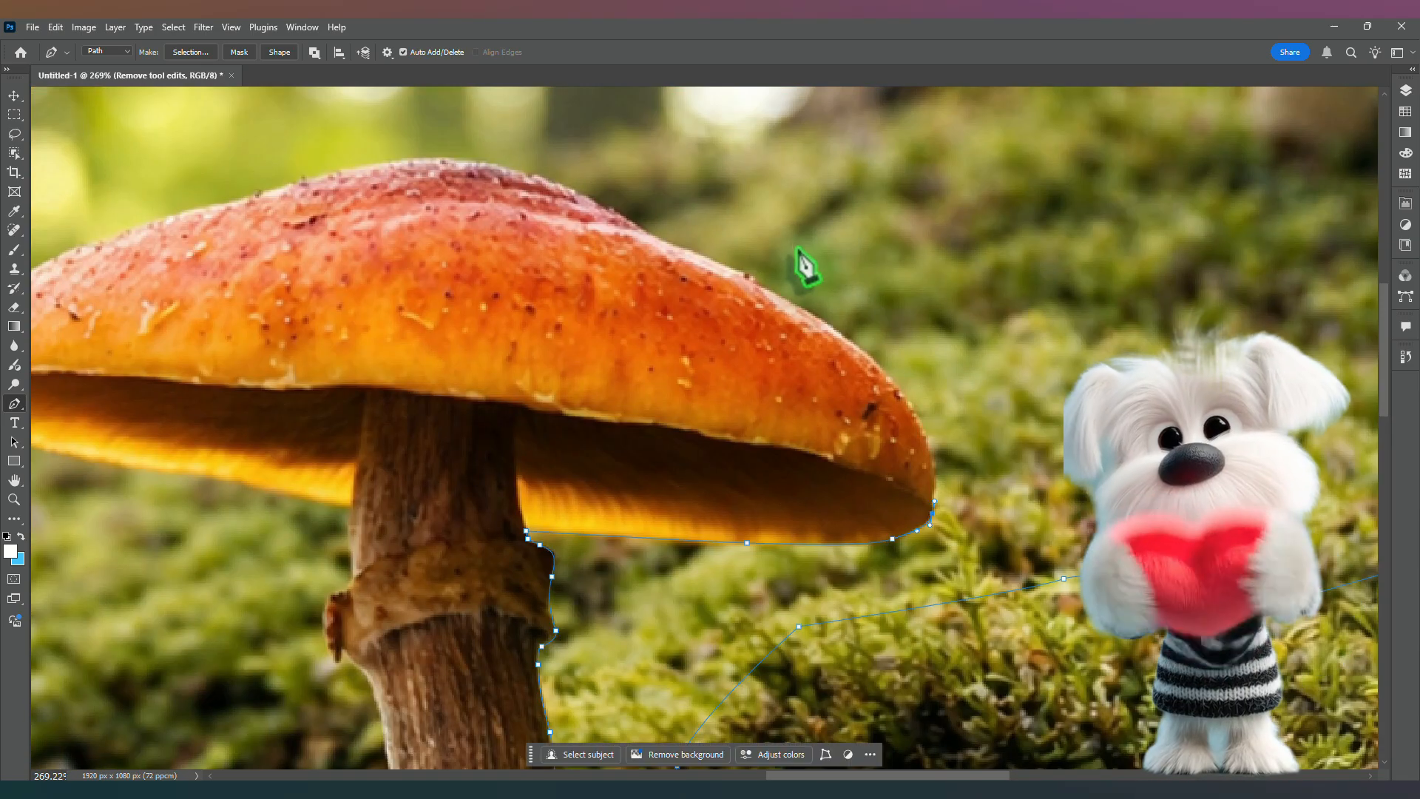
Step: Trace the pen path over the top of the mushroom cap from its right rim to its left rim
drag(910, 405, 874, 357)
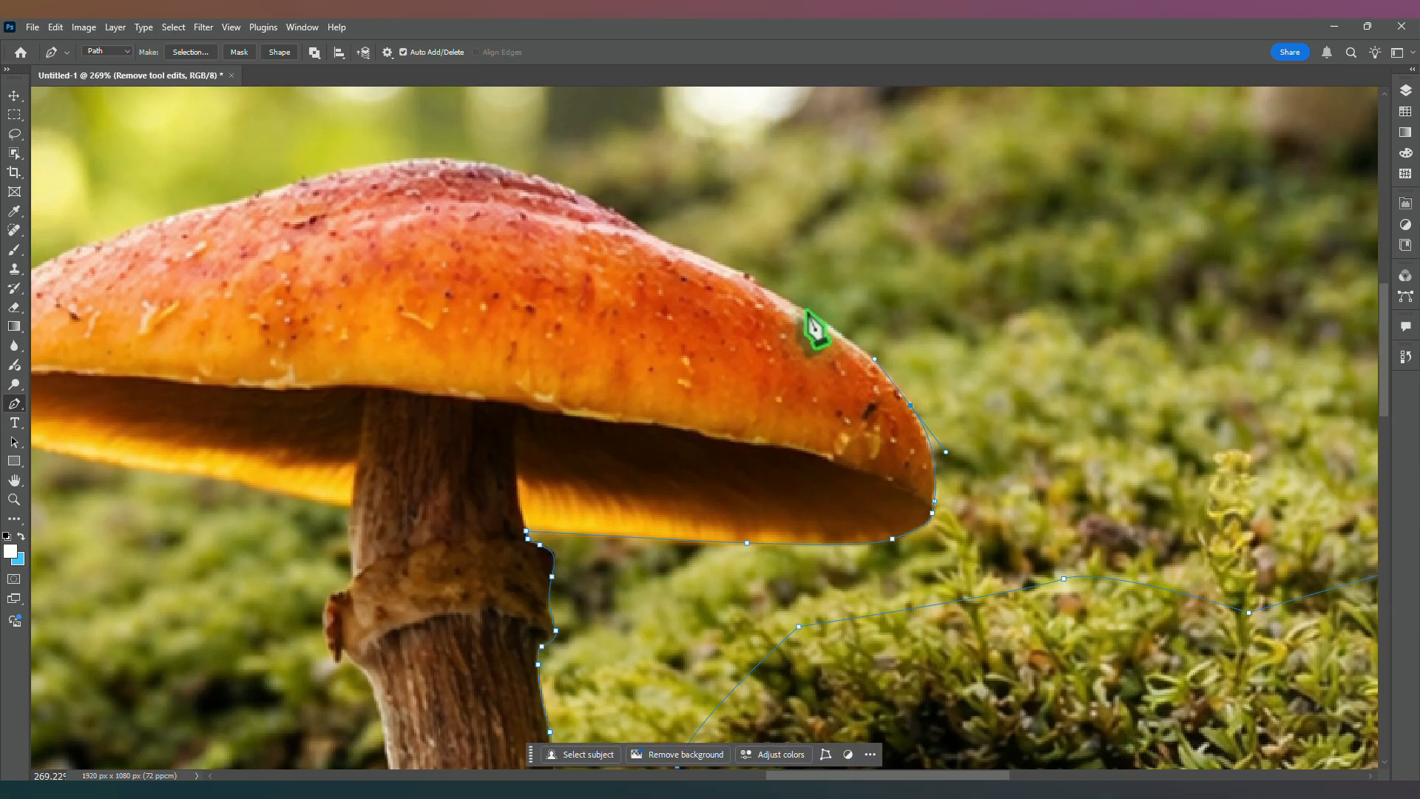
drag(804, 310, 768, 290)
drag(674, 300, 586, 260)
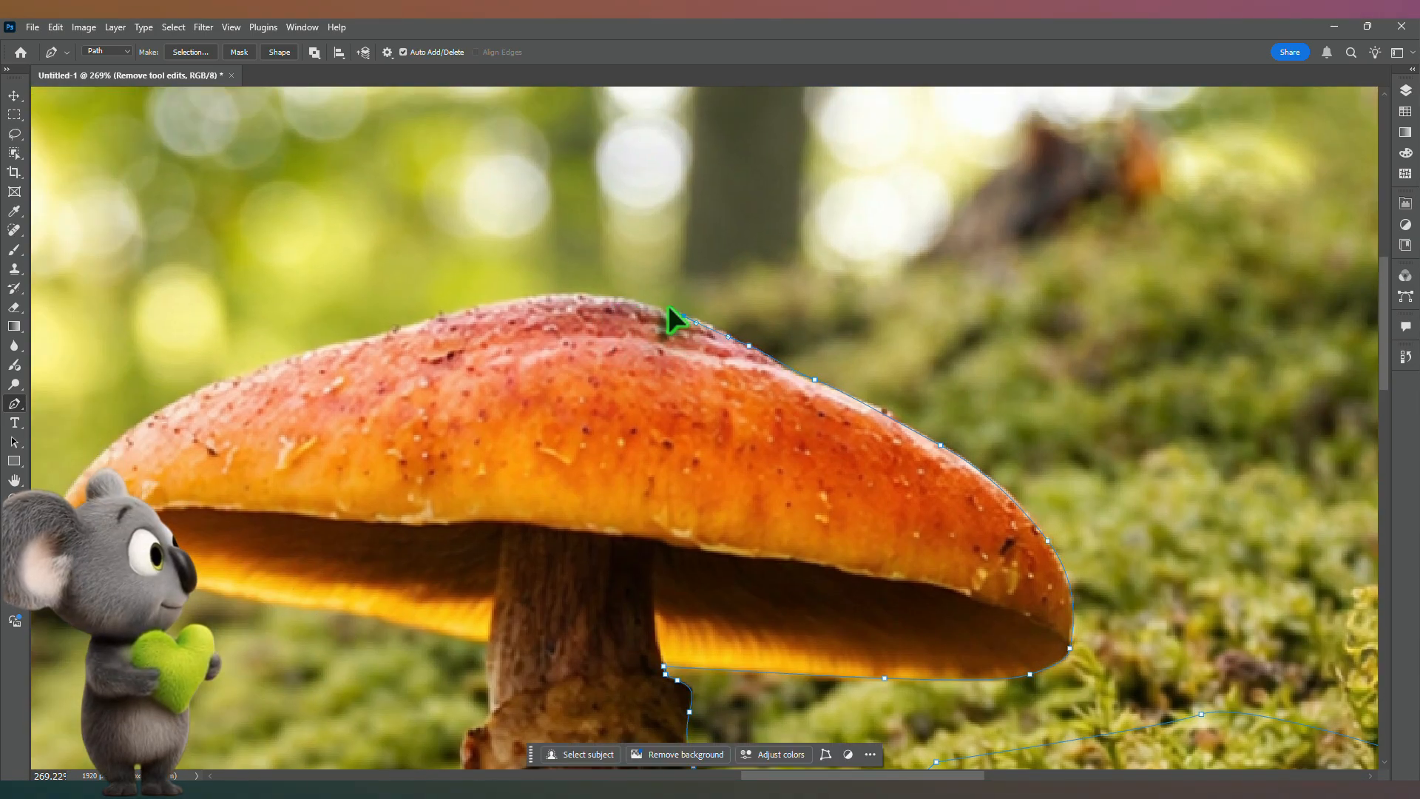
drag(594, 296, 569, 295)
drag(459, 312, 409, 327)
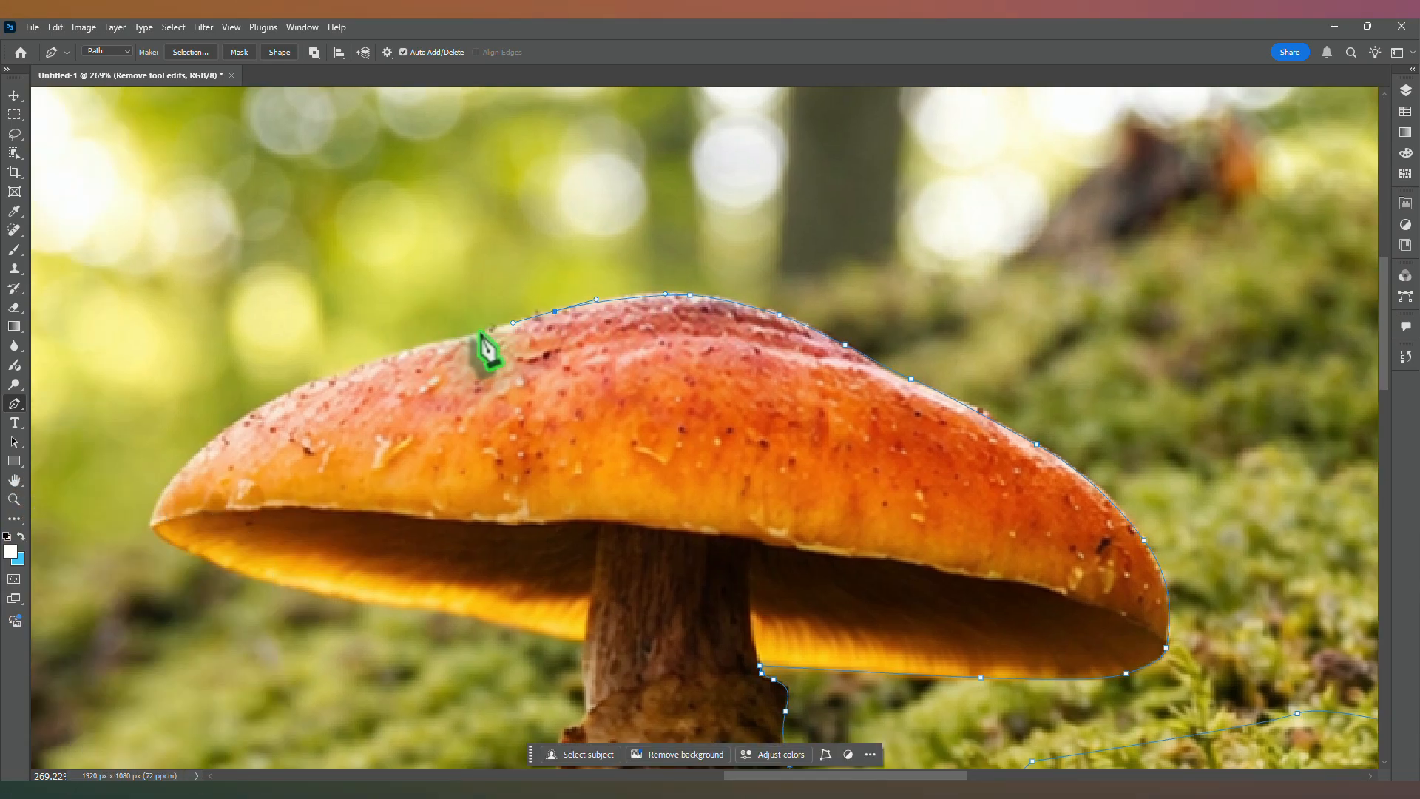
drag(263, 405, 215, 453)
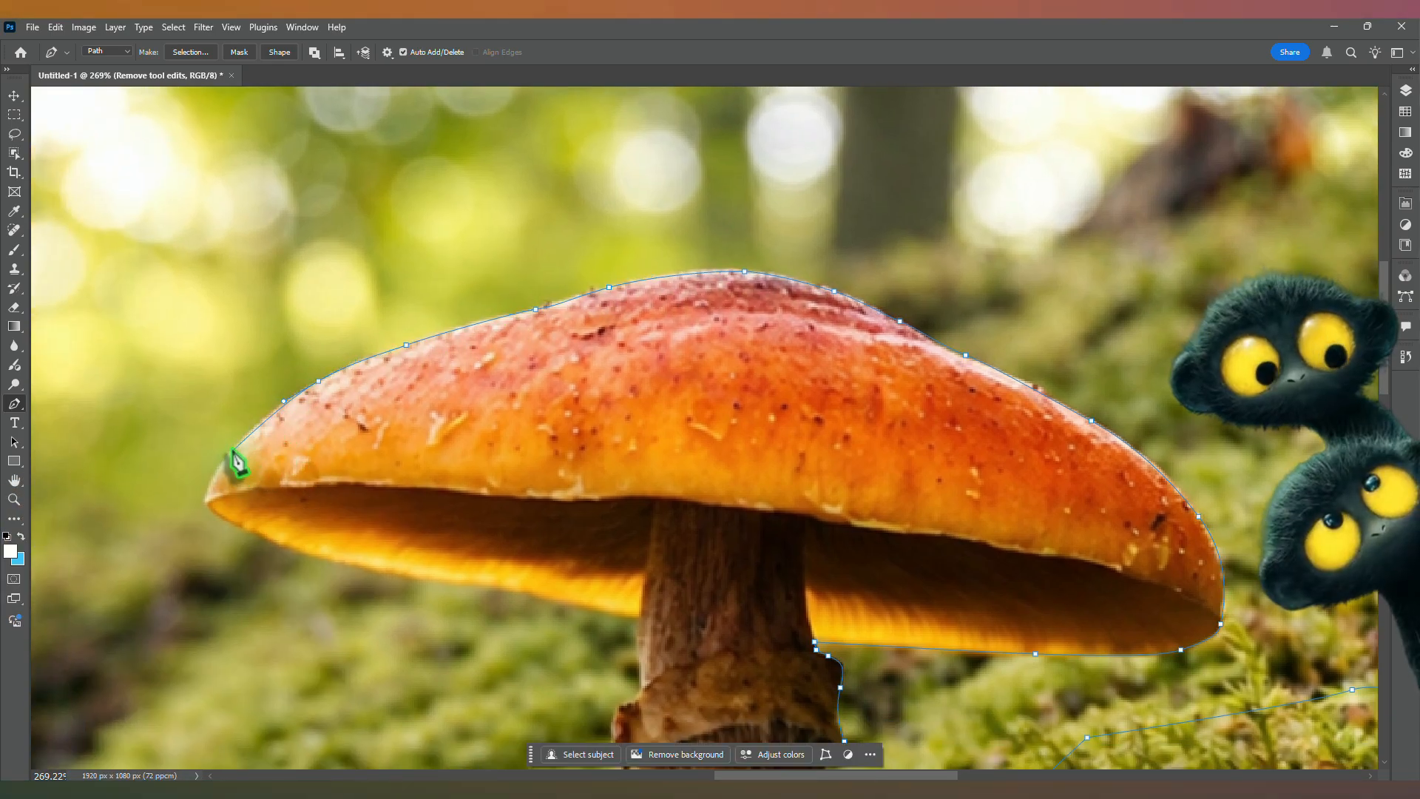
drag(233, 450, 212, 487)
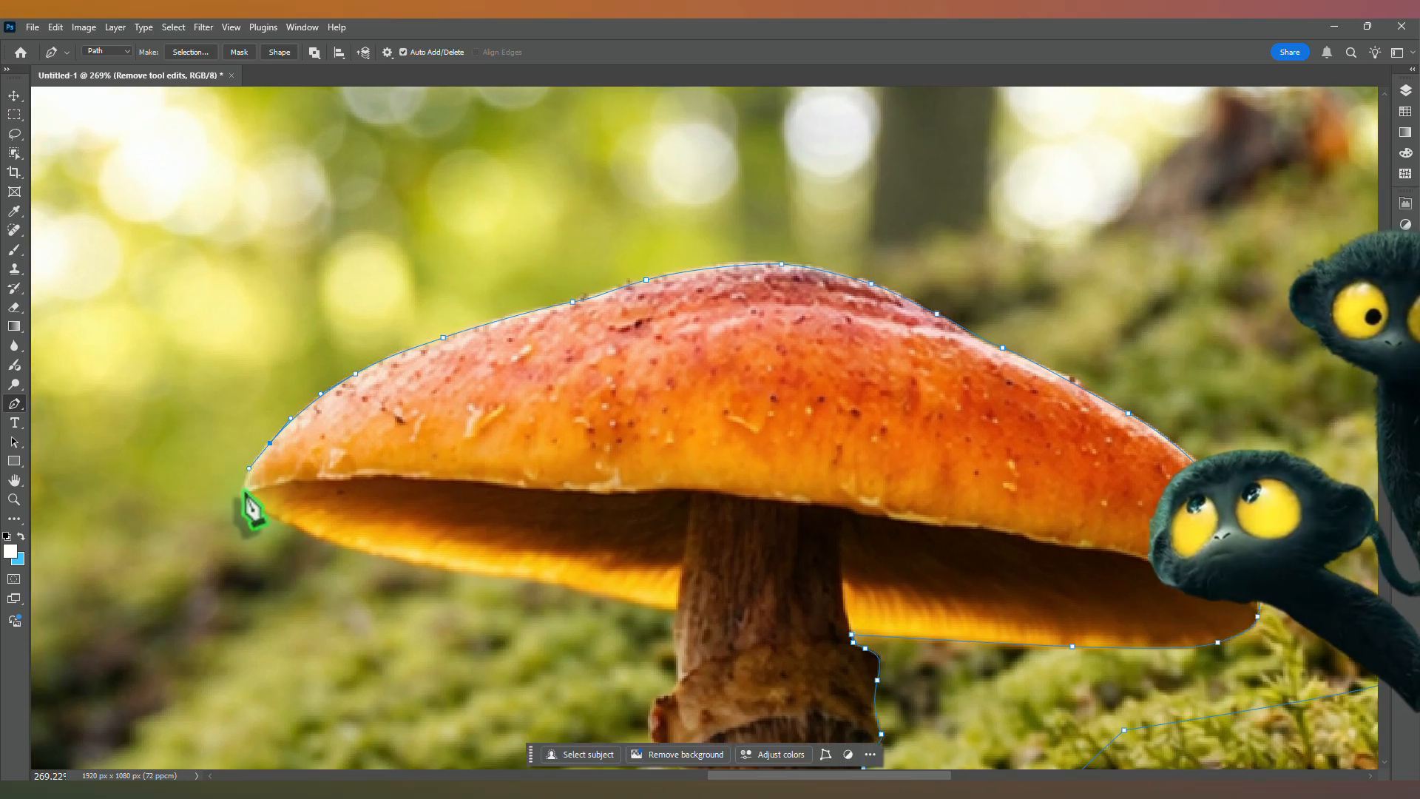
Step: Trace the cap's left underside with the pen path from the rim to the stem and down to the ring
click(258, 507)
click(305, 536)
click(331, 544)
click(471, 573)
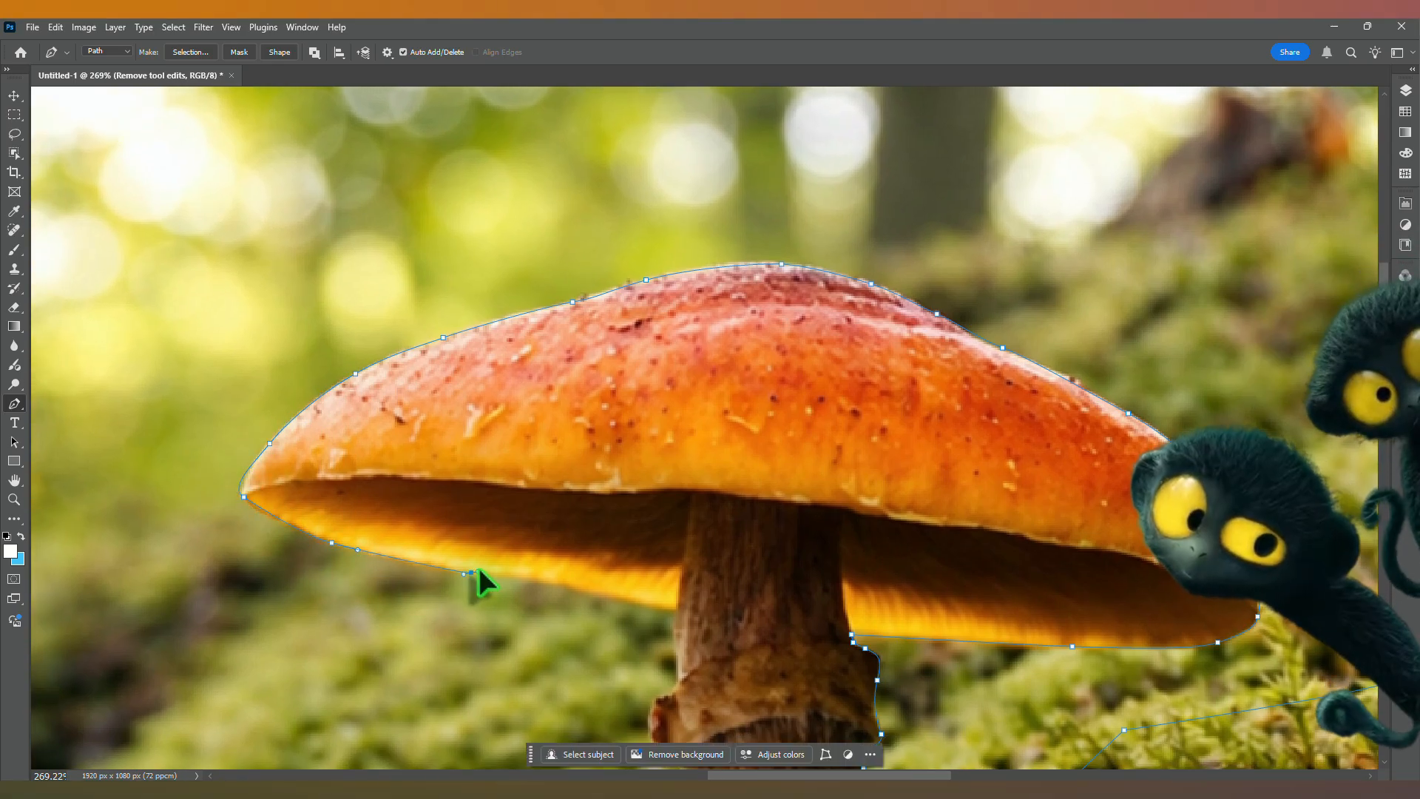
click(492, 574)
drag(580, 586, 668, 606)
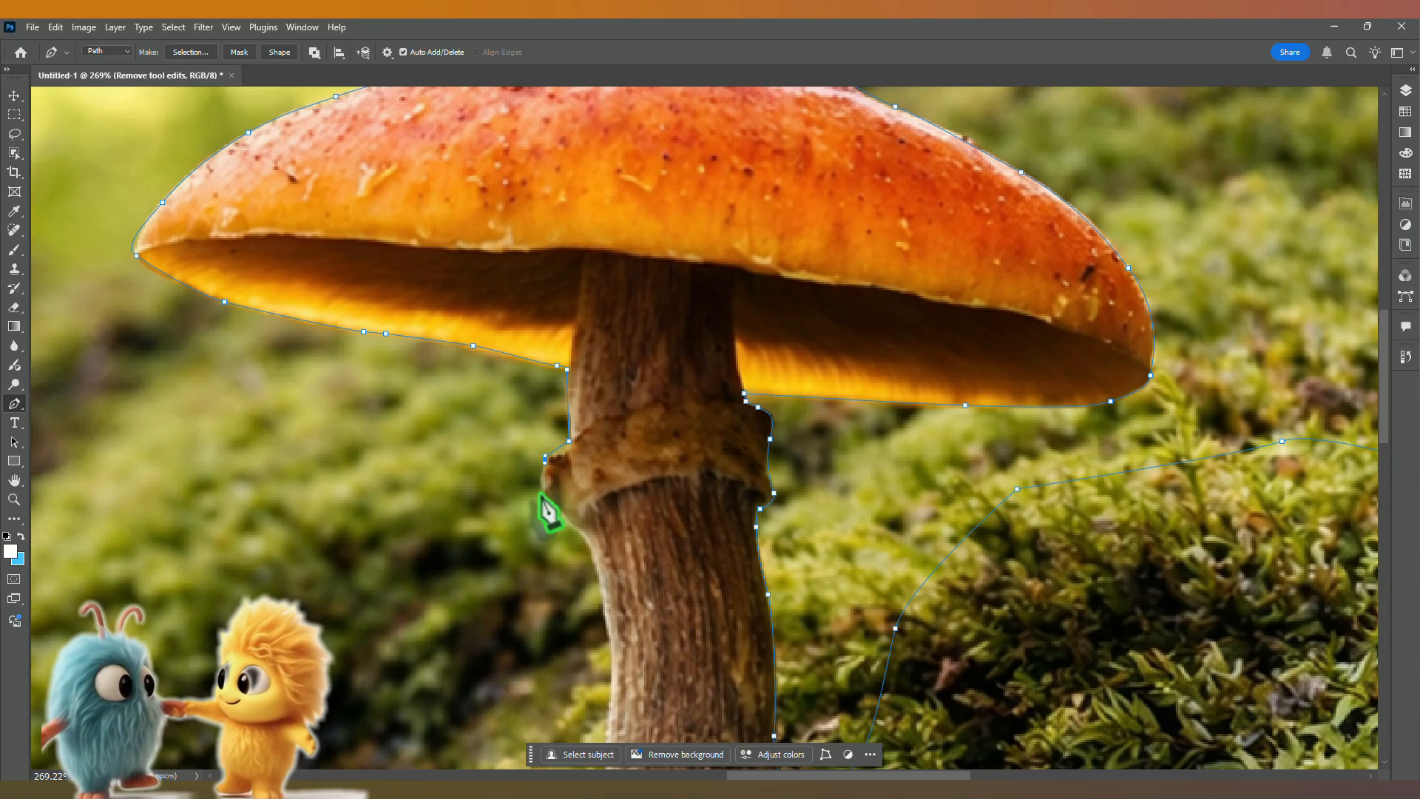
Step: Outline the protruding left end of the stem's ring with closely spaced path points
click(541, 494)
drag(553, 544, 548, 520)
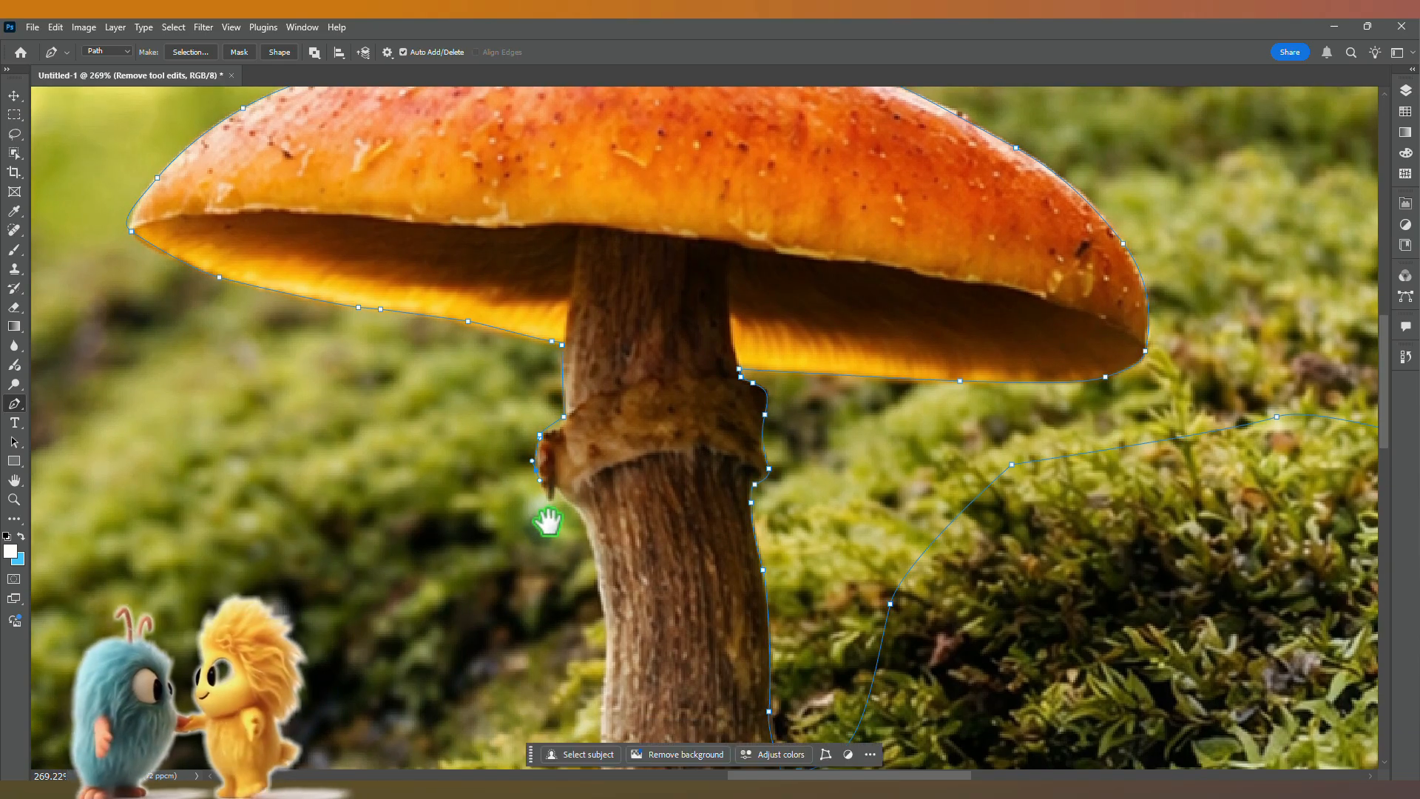
click(546, 498)
click(550, 497)
click(554, 489)
Step: Extend the pen path down the stem's left edge from below the ring towards the base
drag(604, 614, 571, 413)
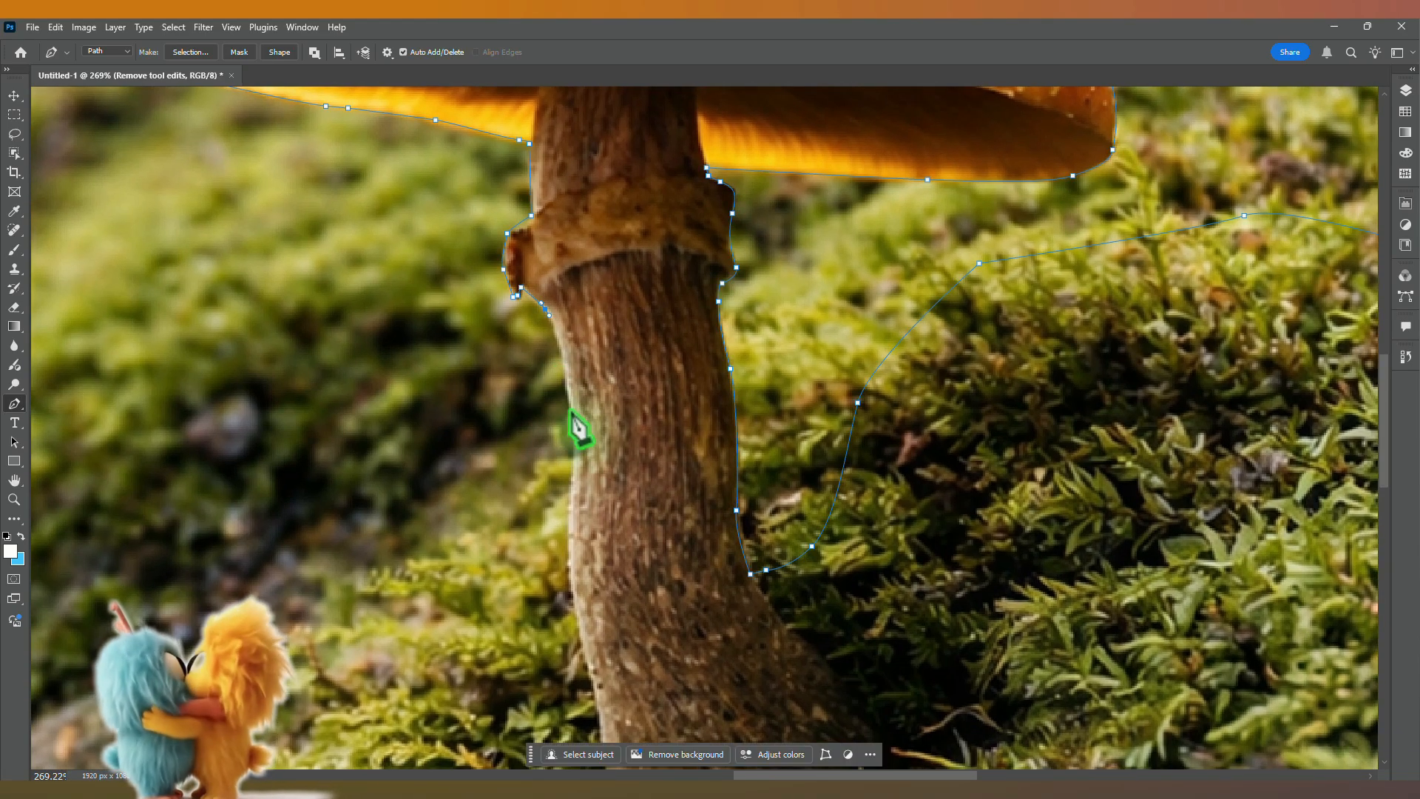
drag(557, 507, 559, 395)
drag(560, 557, 550, 453)
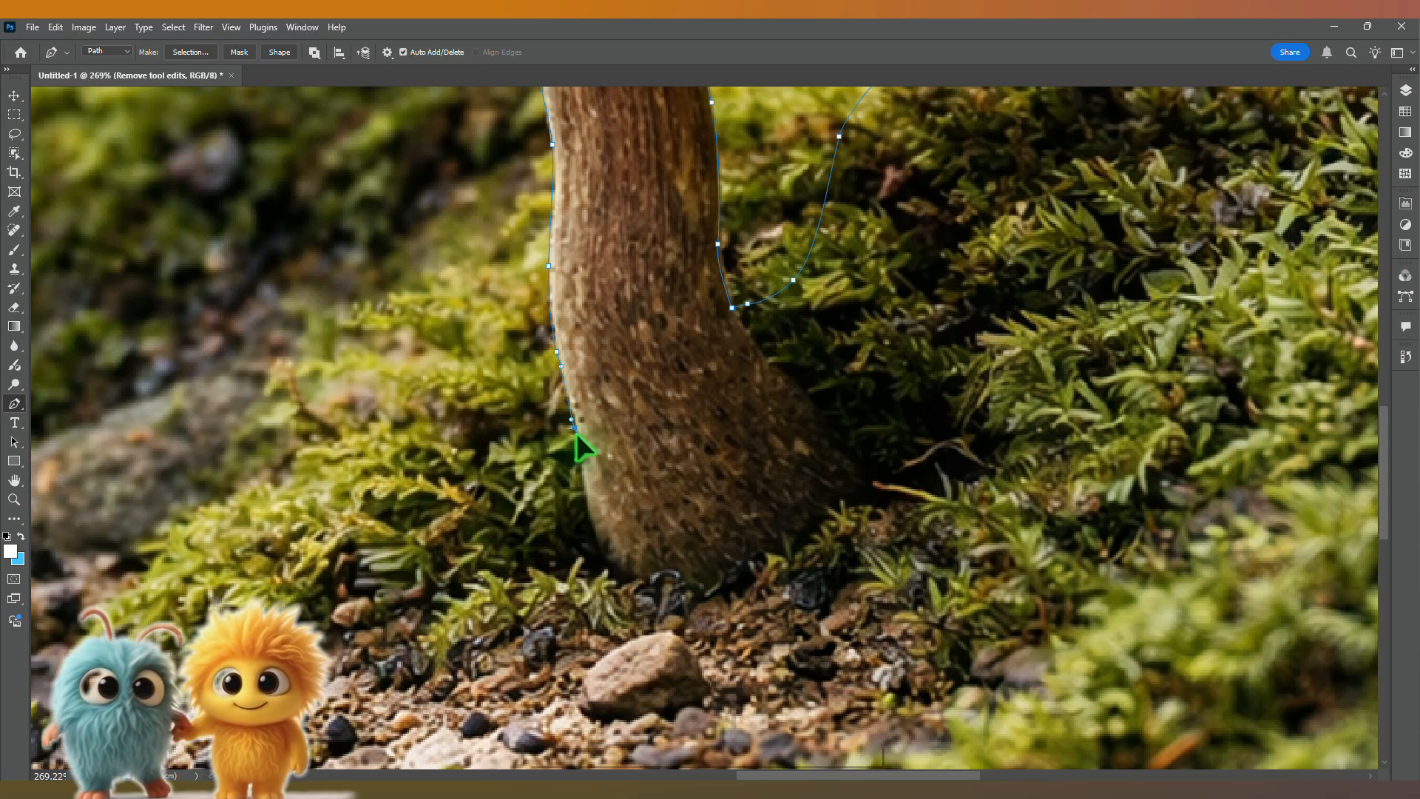
Step: Extend the pen path from the stem base across the gravel to the top edge of the large grey rock
scroll(571, 444, down, 6)
click(547, 537)
click(458, 578)
click(385, 598)
click(359, 598)
click(330, 597)
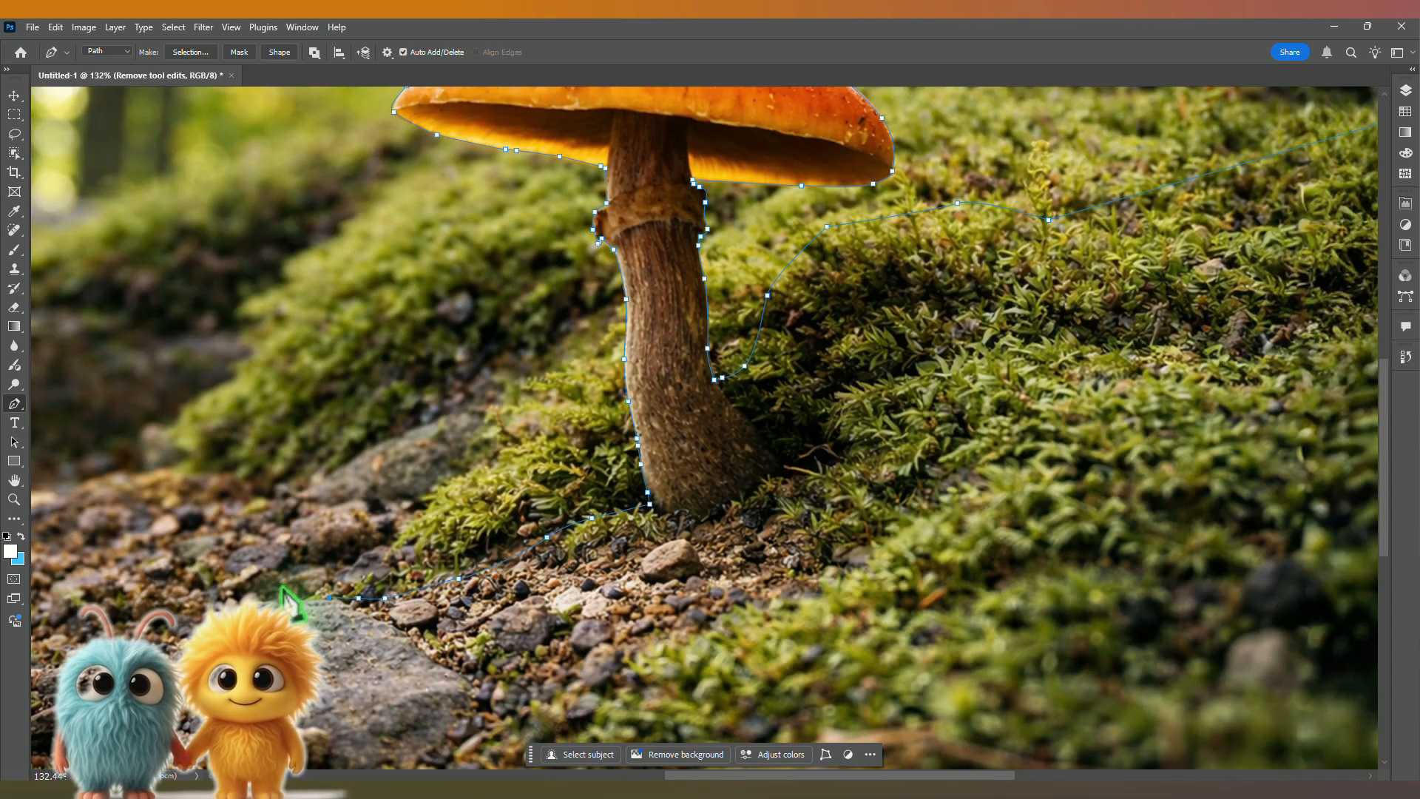
Step: Trace the pen path around the upper-left corner and down the left side of the large grey rock
scroll(525, 545, up, 1)
drag(279, 584, 444, 538)
scroll(525, 549, up, 5)
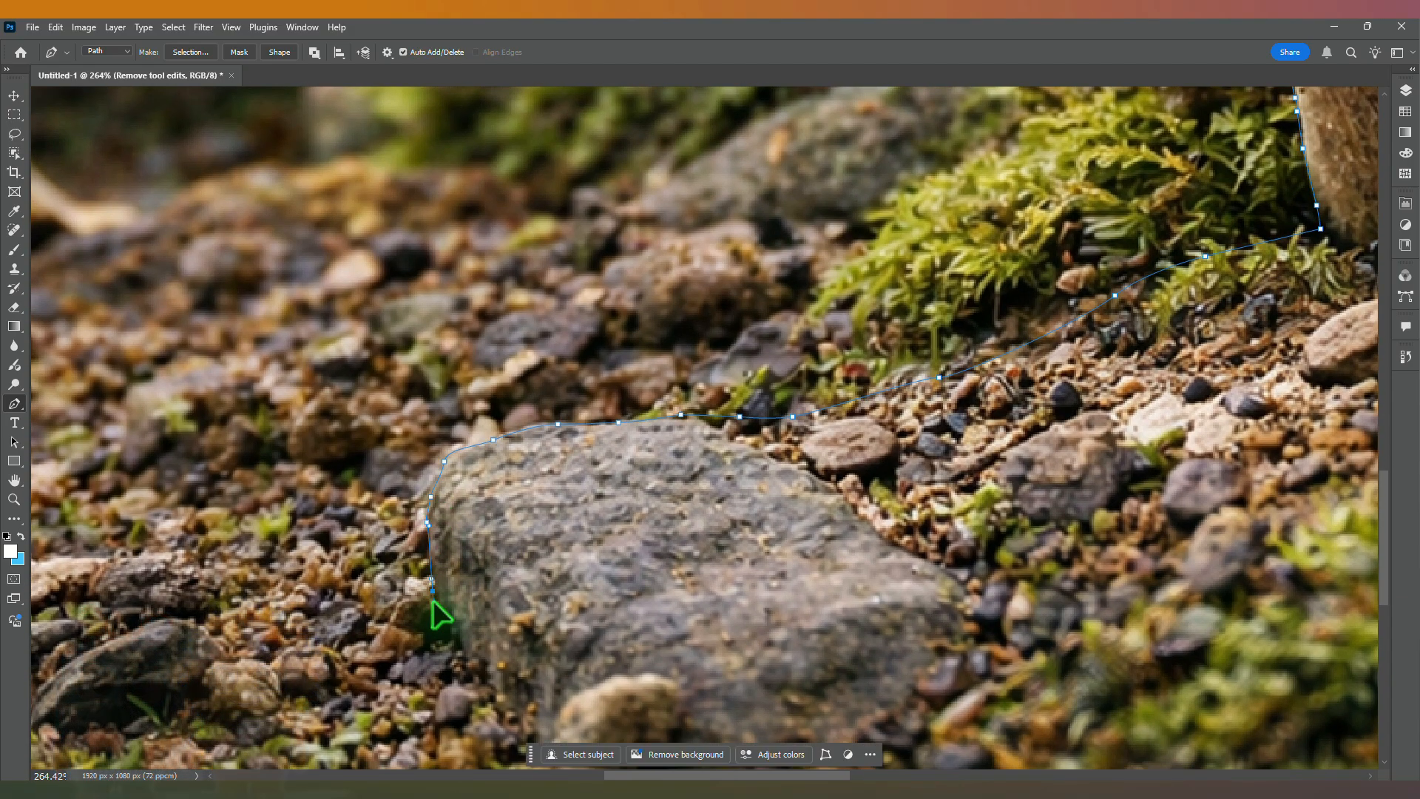
drag(488, 533, 604, 319)
drag(555, 398, 547, 435)
click(560, 426)
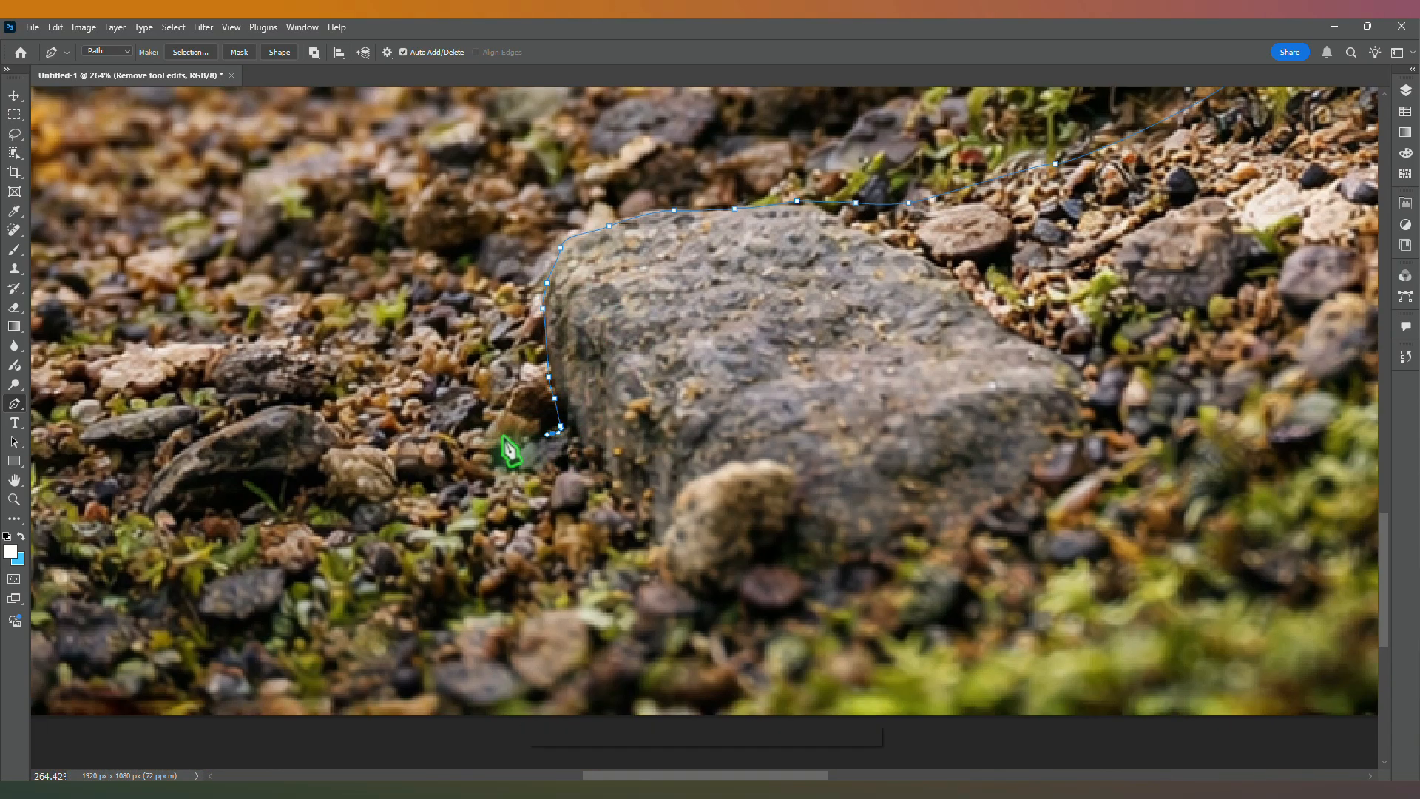
Step: Continue the pen path across the gravel and over the small flat stone left of the grey rock
click(379, 447)
click(333, 433)
drag(304, 412, 244, 411)
drag(210, 430, 157, 469)
Step: Extend the pen path along the gravel and over the dark corner rock, ending beyond the image's left edge
drag(152, 476, 685, 419)
drag(609, 412, 531, 425)
drag(494, 427, 479, 424)
drag(429, 414, 391, 390)
drag(355, 346, 283, 326)
click(162, 349)
drag(185, 348, 374, 364)
drag(287, 386, 198, 438)
click(165, 417)
click(78, 444)
Step: Run the path around the outside of the canvas below and right of the image and close it at its starting point
scroll(238, 415, down, 5)
click(165, 664)
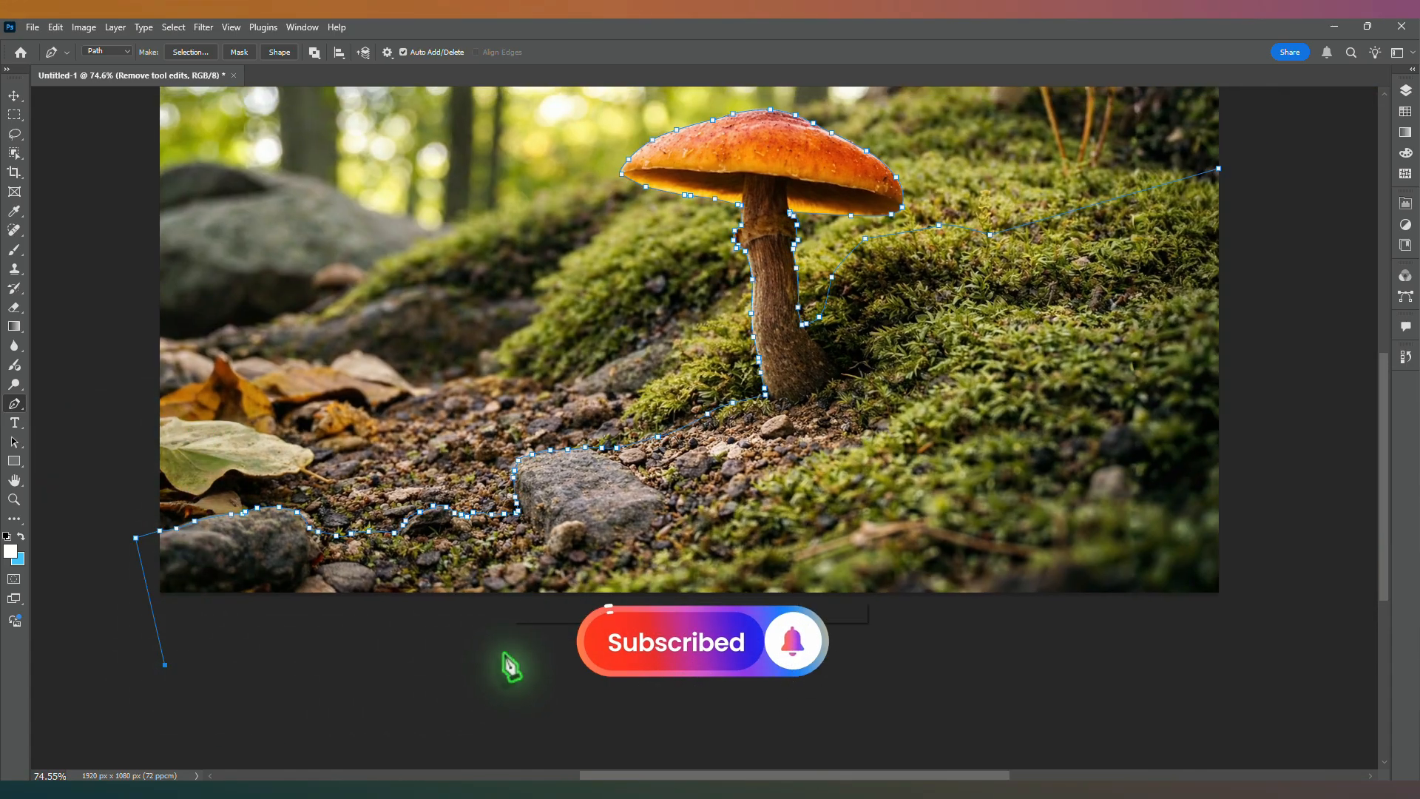
click(505, 654)
scroll(906, 516, down, 3)
click(1192, 639)
drag(1193, 429, 1194, 401)
click(1144, 254)
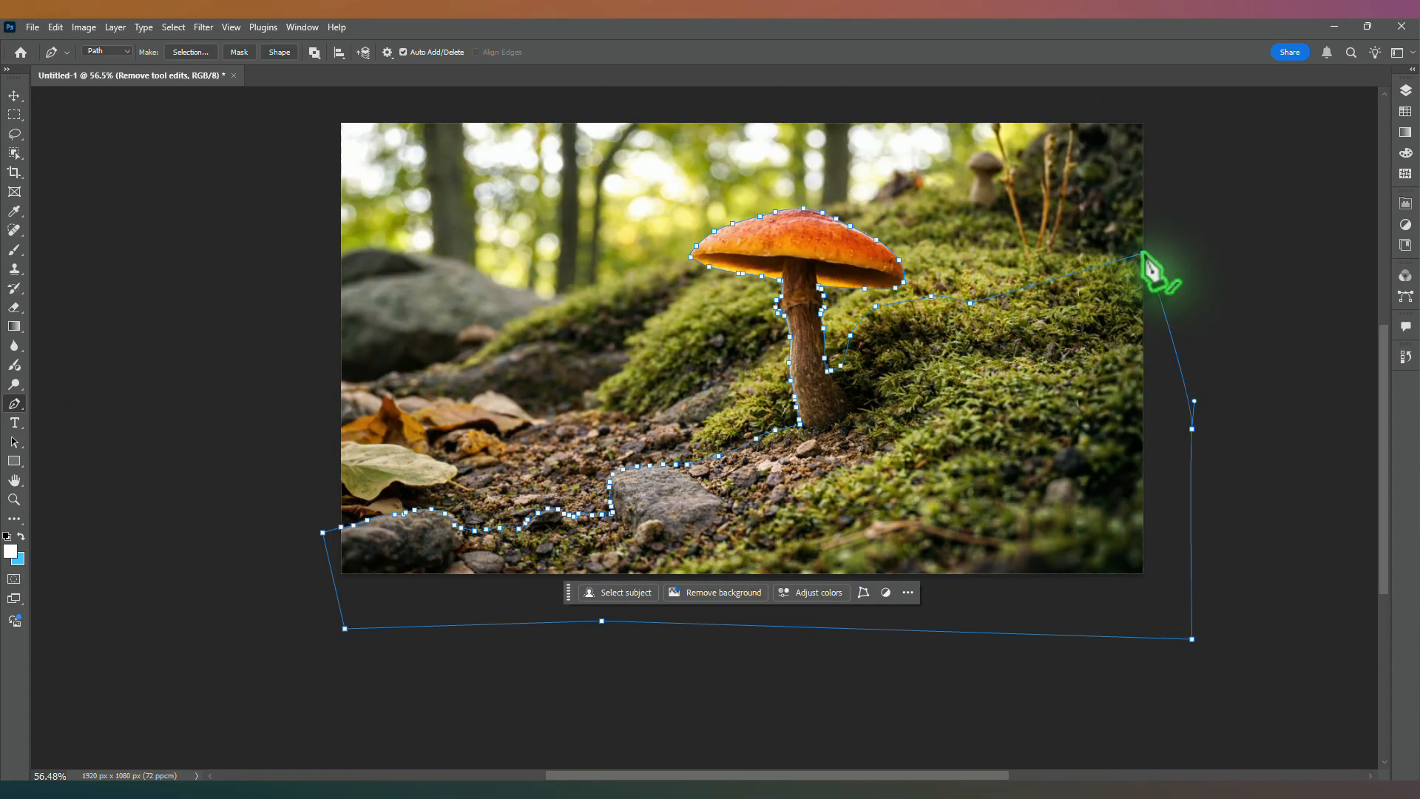
Step: Convert the closed path into a new anti-aliased selection with a feather radius of 1 pixel
right_click(935, 355)
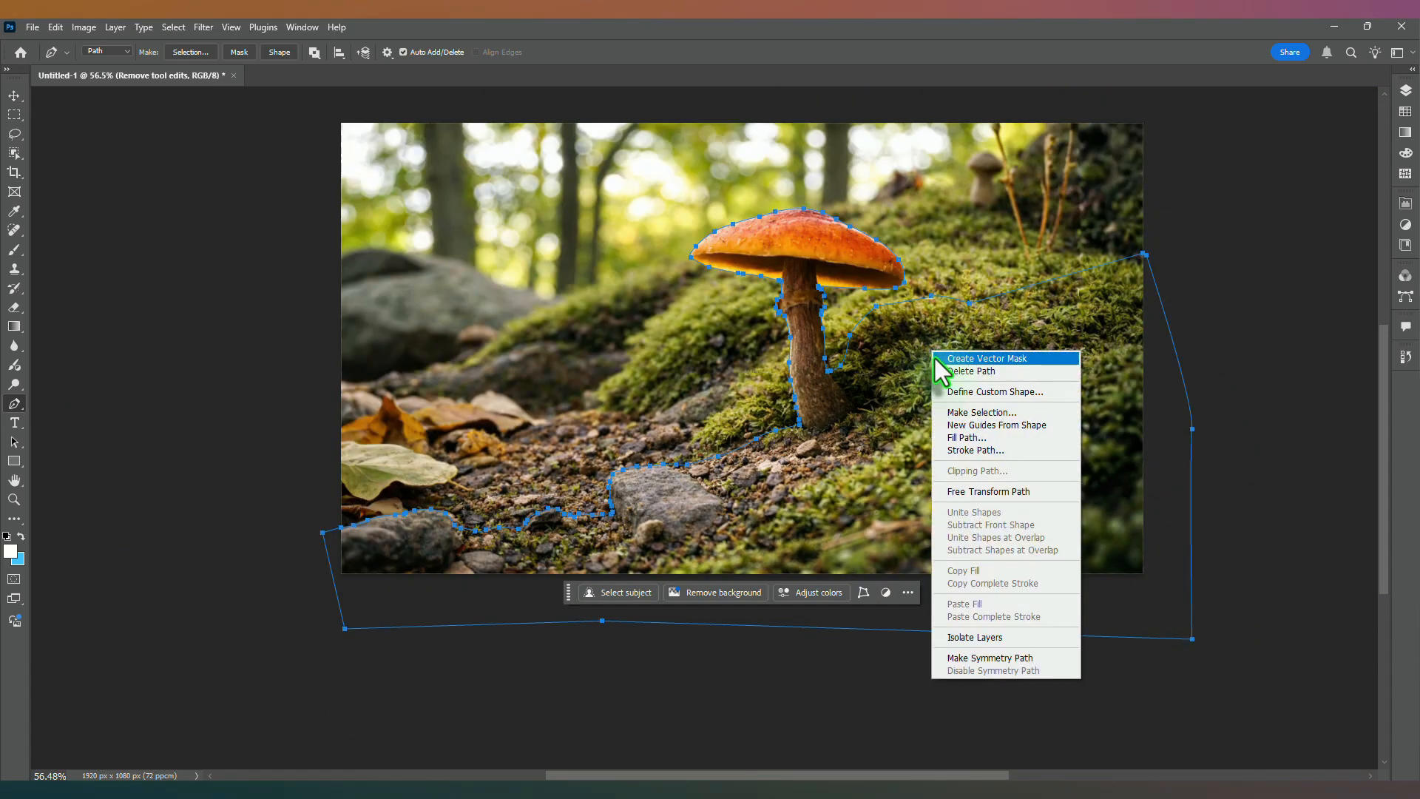
click(962, 412)
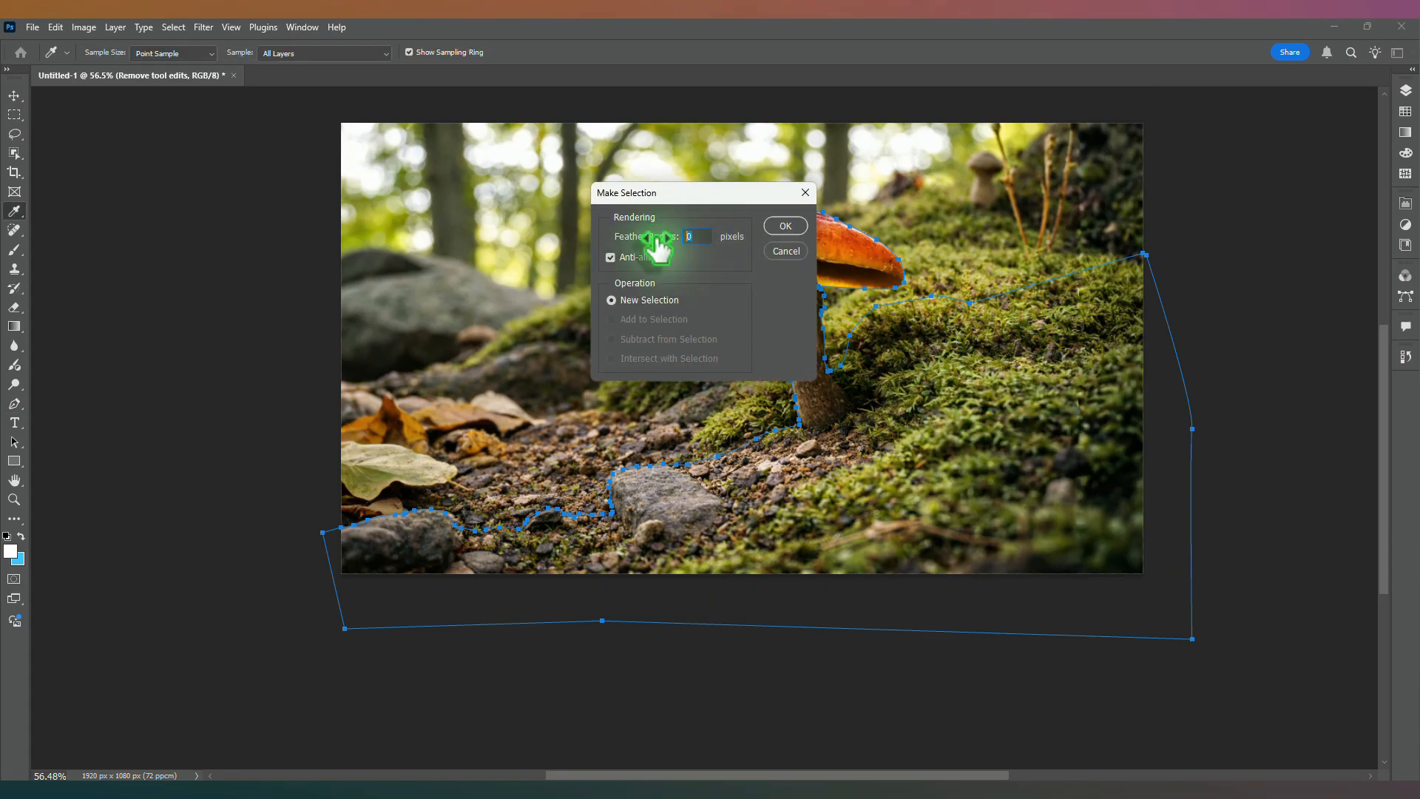
click(780, 227)
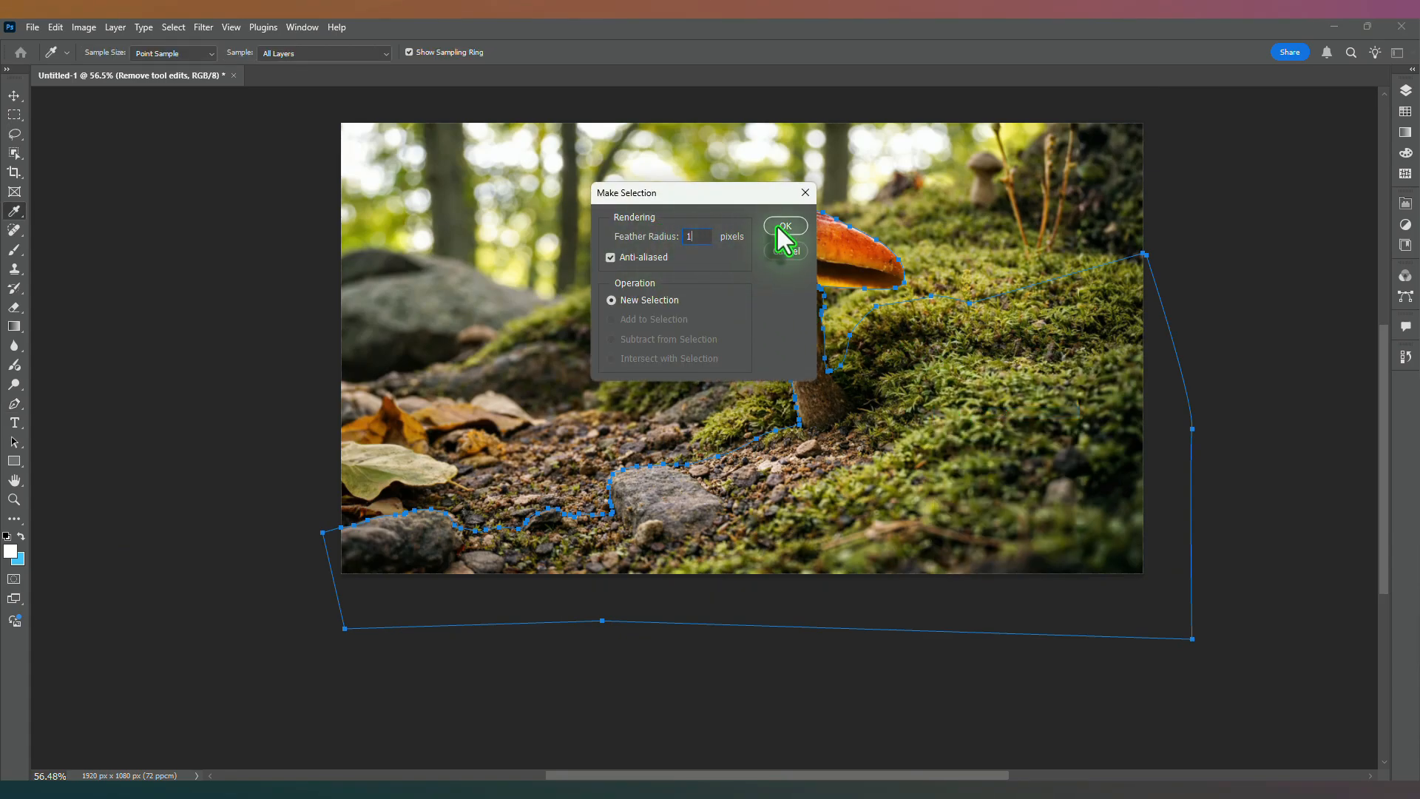
Step: Add a layer mask from the selection to the Remove tool edits layer
key(ctrl+0)
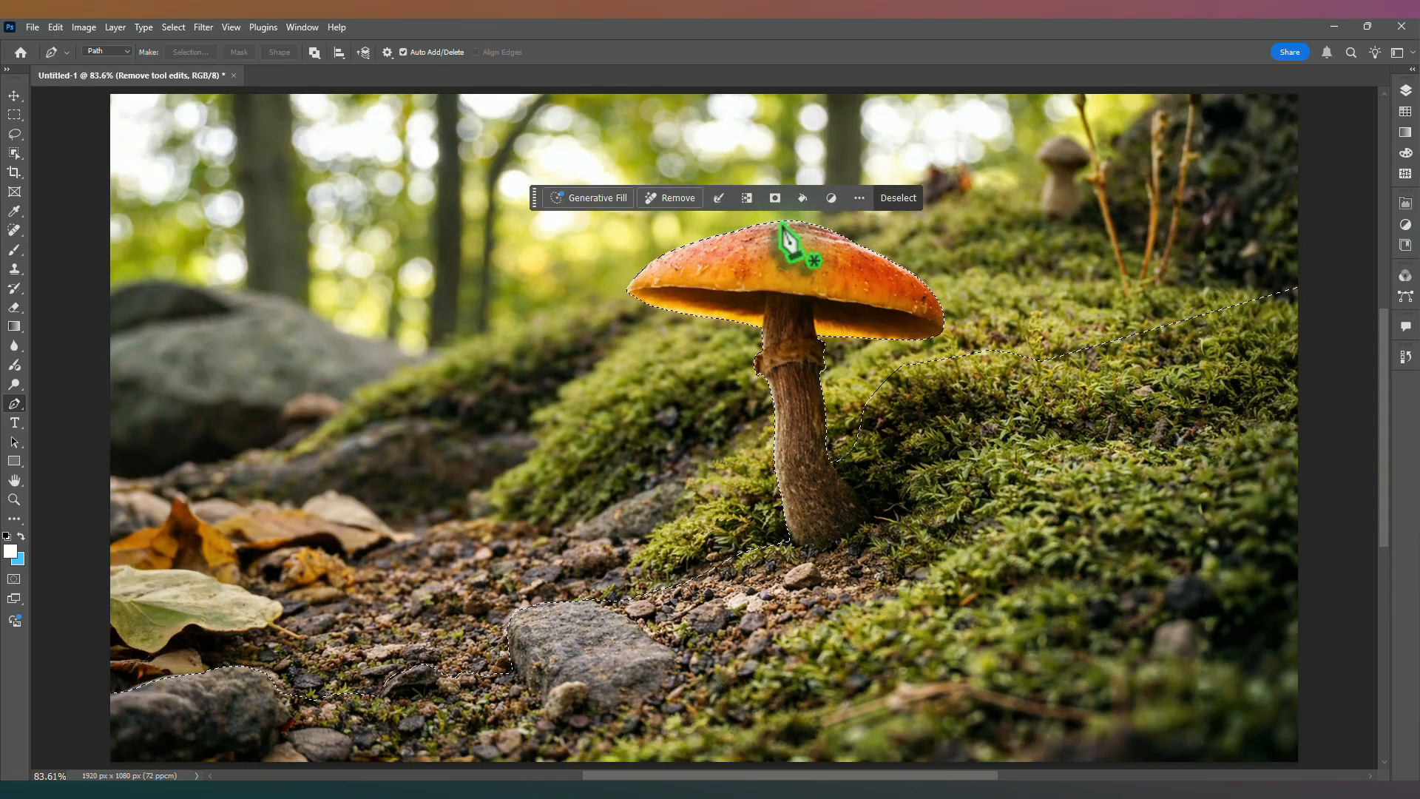
click(1405, 90)
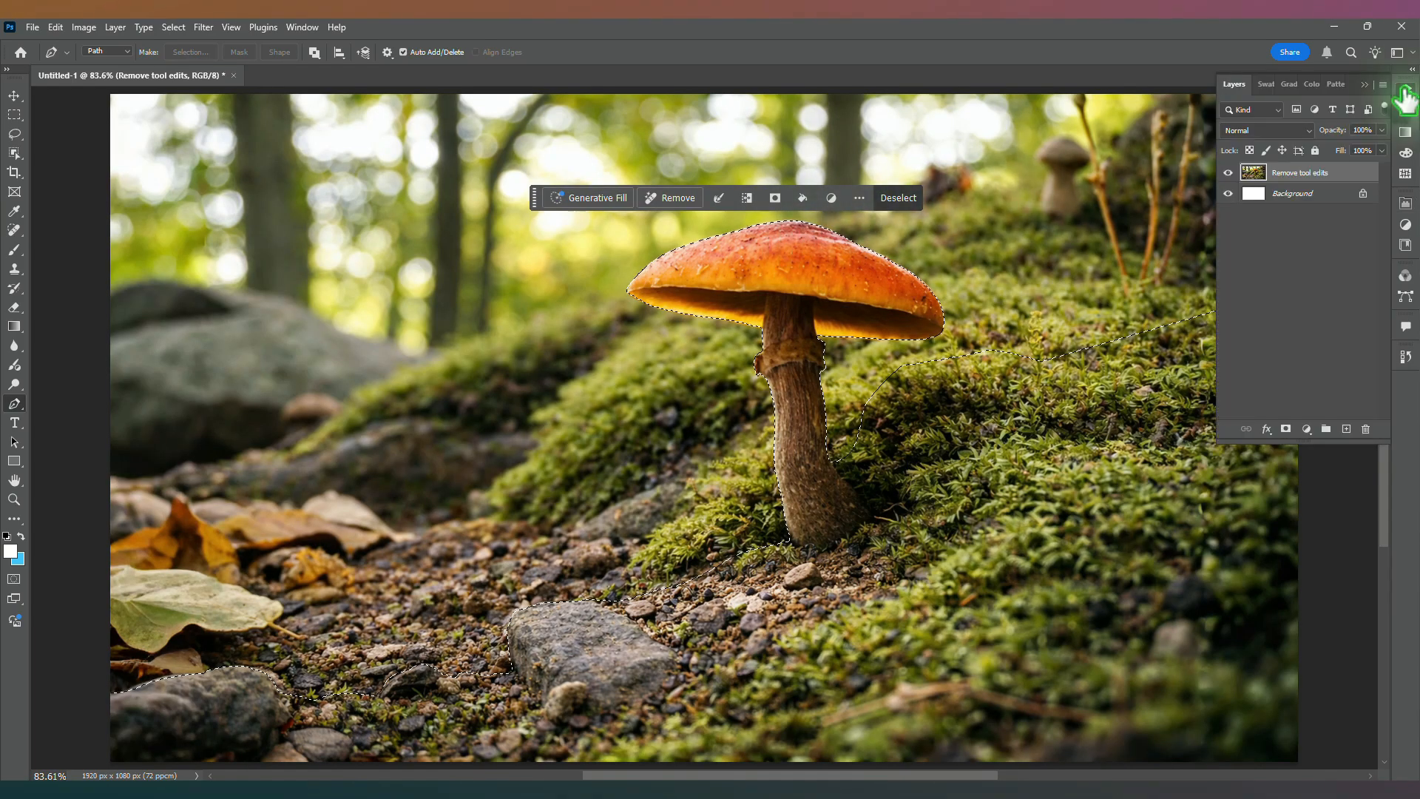
click(1286, 429)
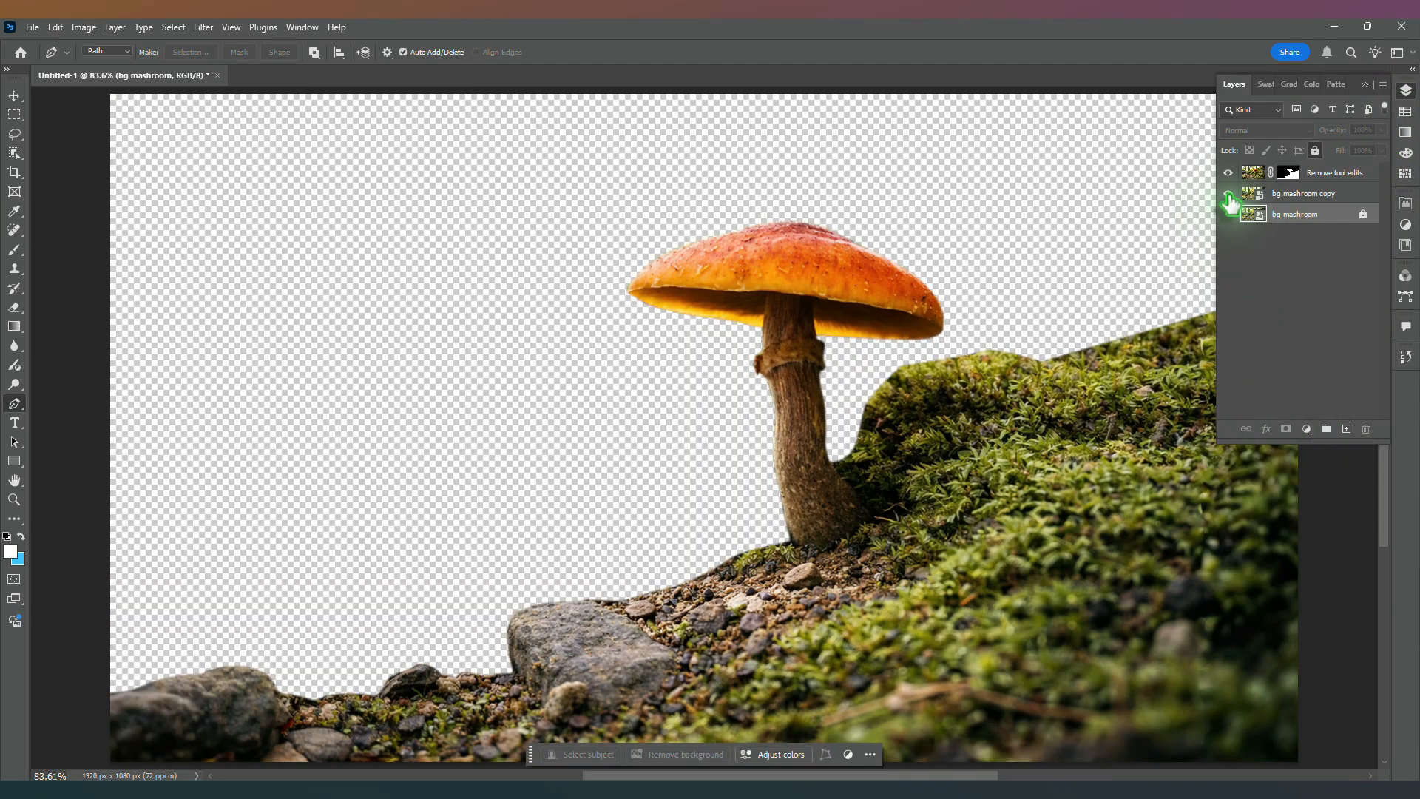
Step: Show the bg mashroom copy layer and add a layer mask to it
click(1228, 193)
click(1283, 214)
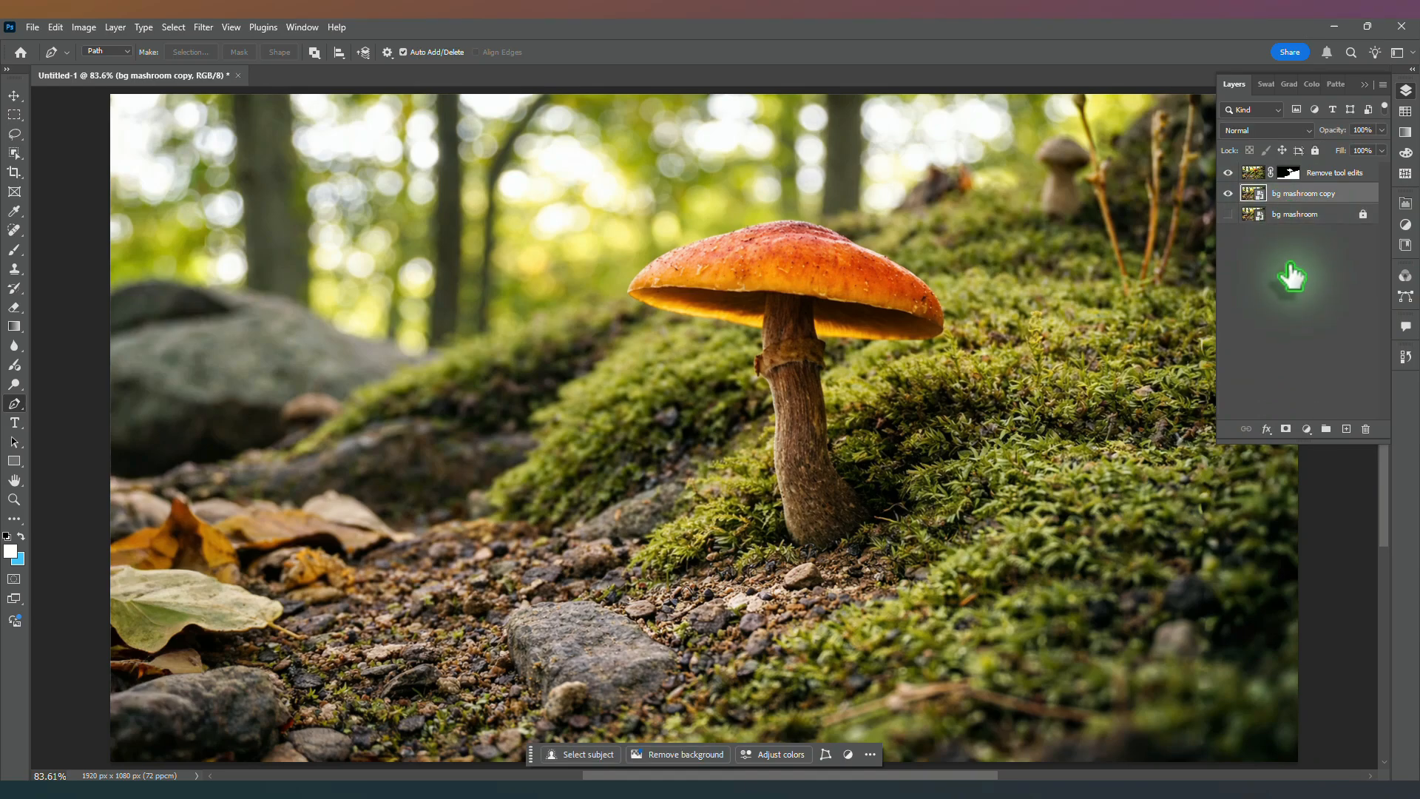
click(1287, 429)
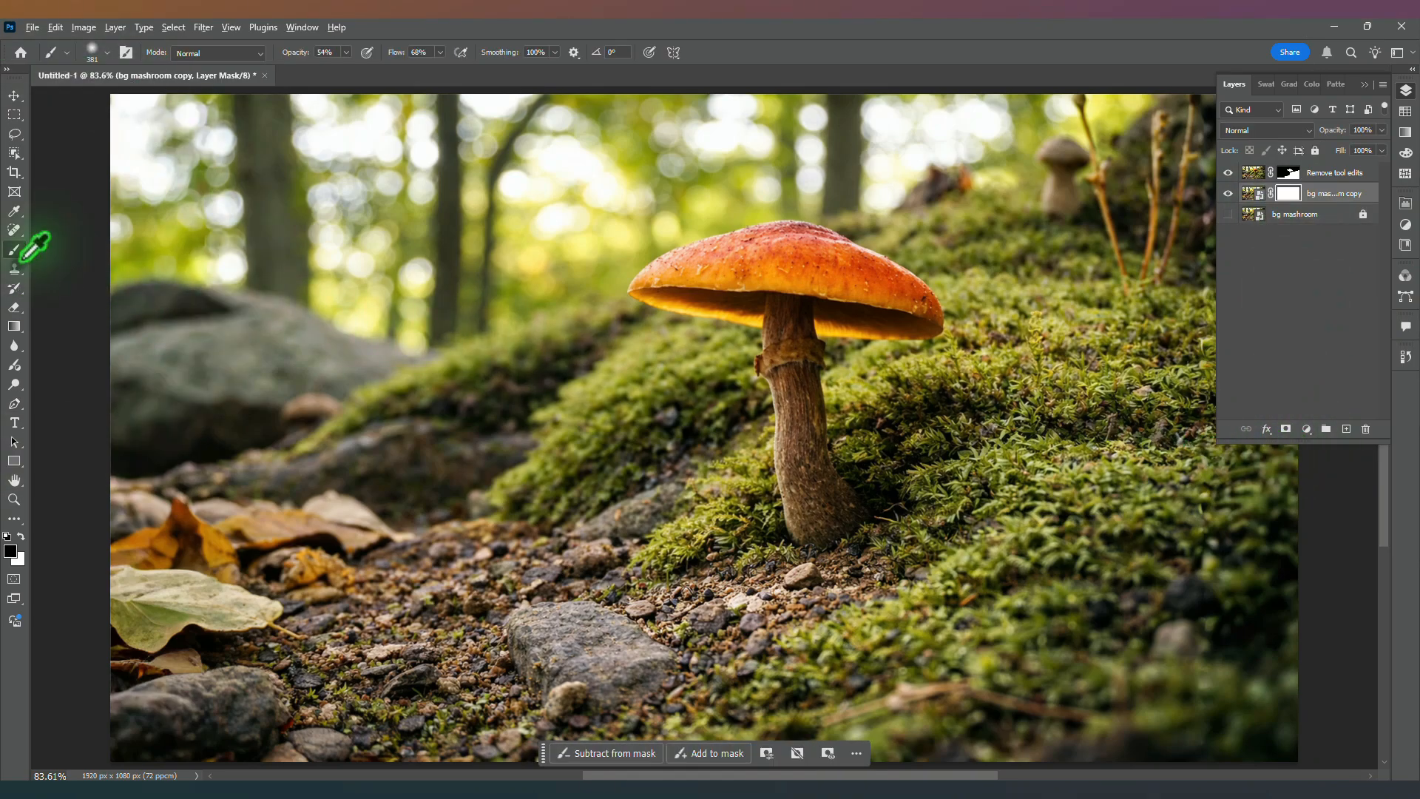
Step: Set the brush to 100% opacity and flow, and paint the copy layer's mask to hide the trees and background above the ground
scroll(21, 260, down, 5)
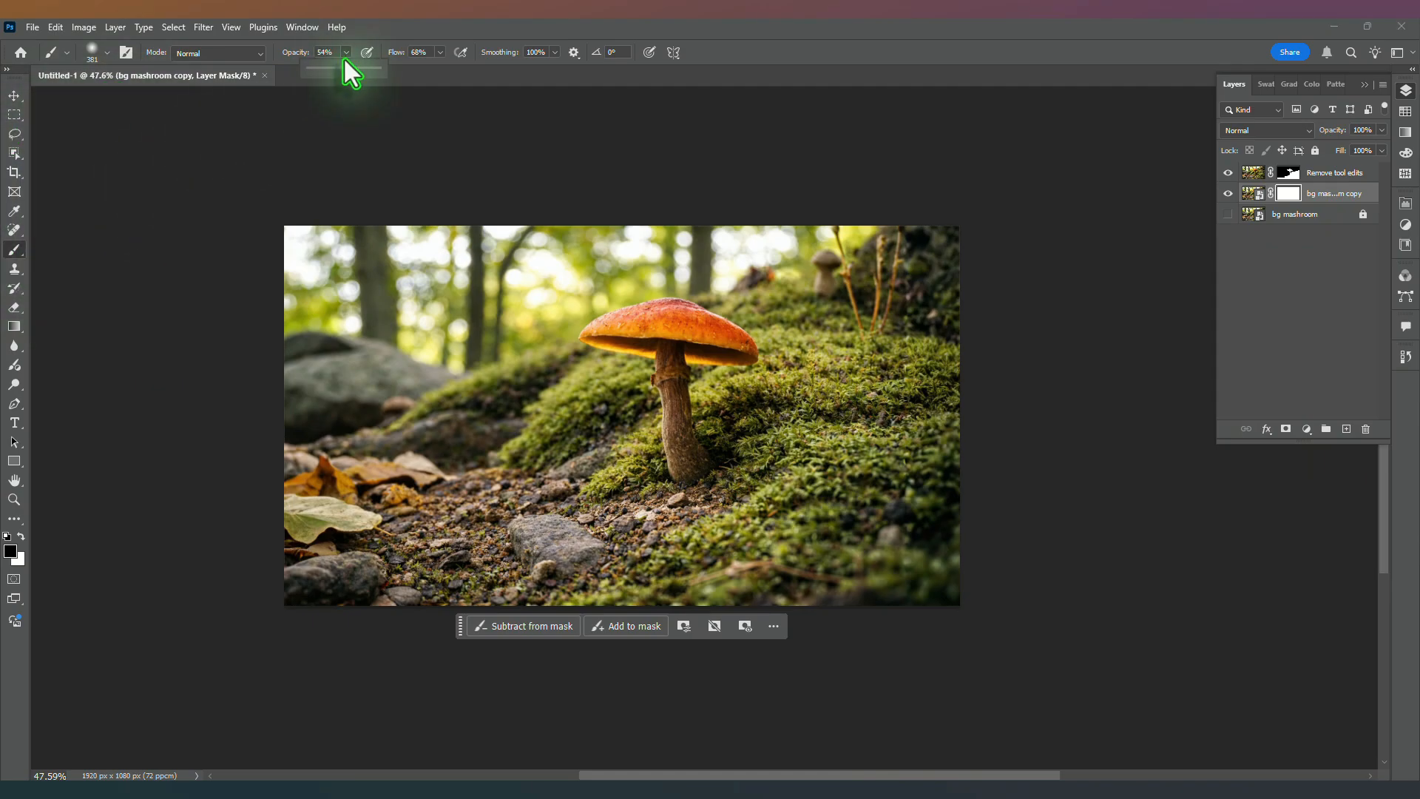
drag(345, 60, 382, 74)
click(440, 53)
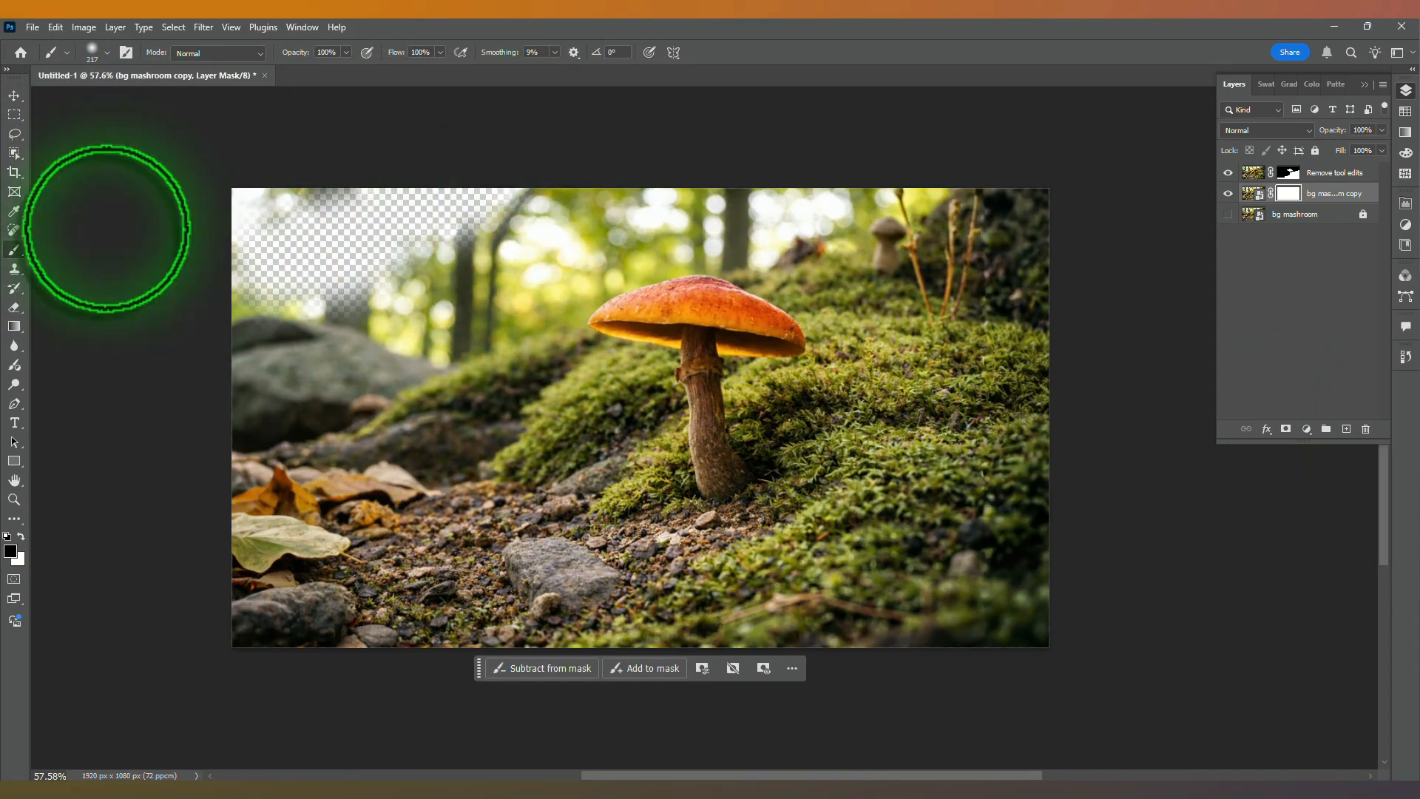
mouse_move(406, 282)
mouse_down()
mouse_move(433, 315)
mouse_move(251, 433)
mouse_move(367, 375)
mouse_move(159, 374)
mouse_move(470, 303)
mouse_move(675, 199)
mouse_move(1070, 166)
mouse_move(941, 224)
mouse_move(970, 248)
mouse_move(1036, 246)
mouse_move(985, 262)
mouse_move(815, 246)
mouse_move(882, 264)
mouse_move(622, 226)
mouse_move(725, 251)
mouse_move(477, 205)
mouse_move(579, 268)
mouse_move(279, 386)
mouse_up()
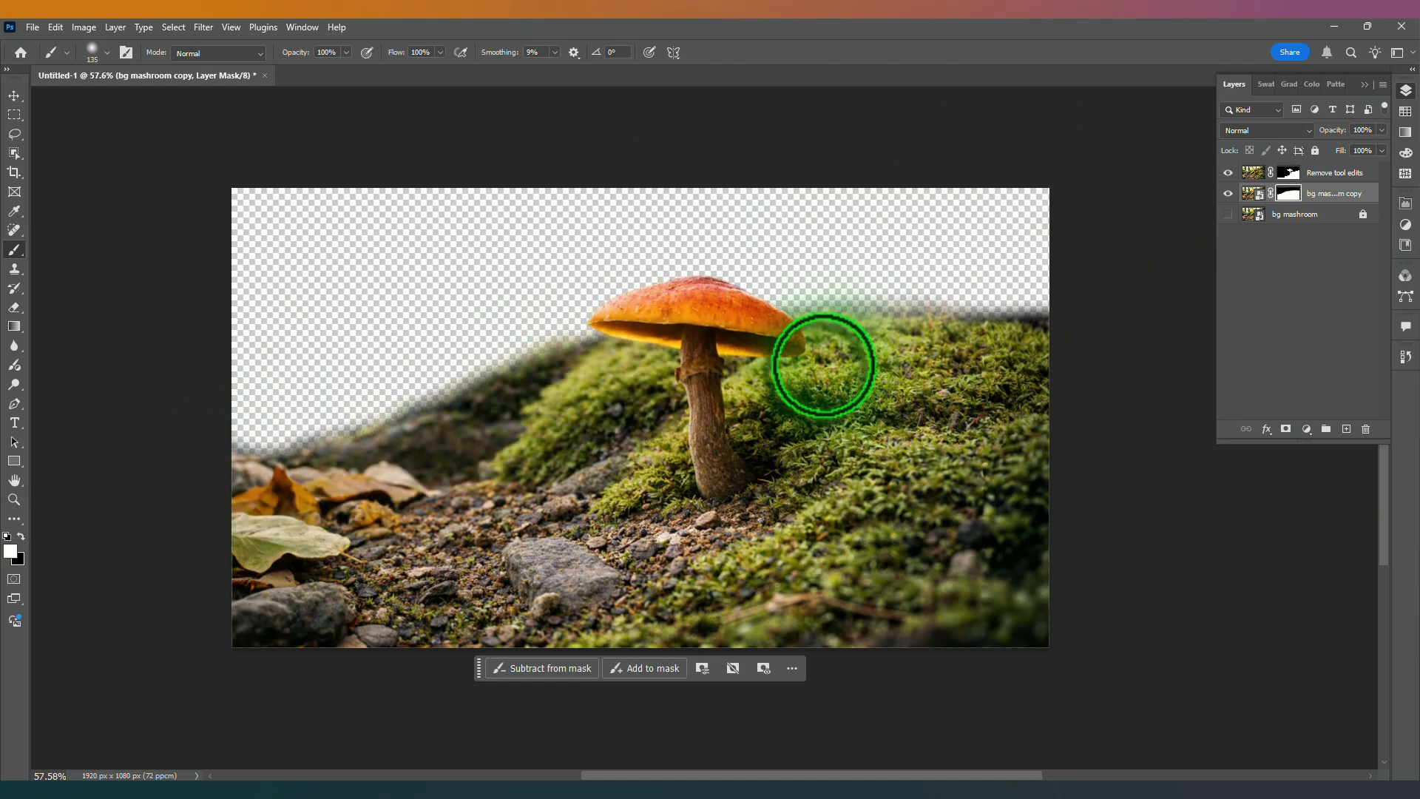
Step: Group the Remove tool edits and bg mashroom copy layers and rename the group as BG
click(13, 98)
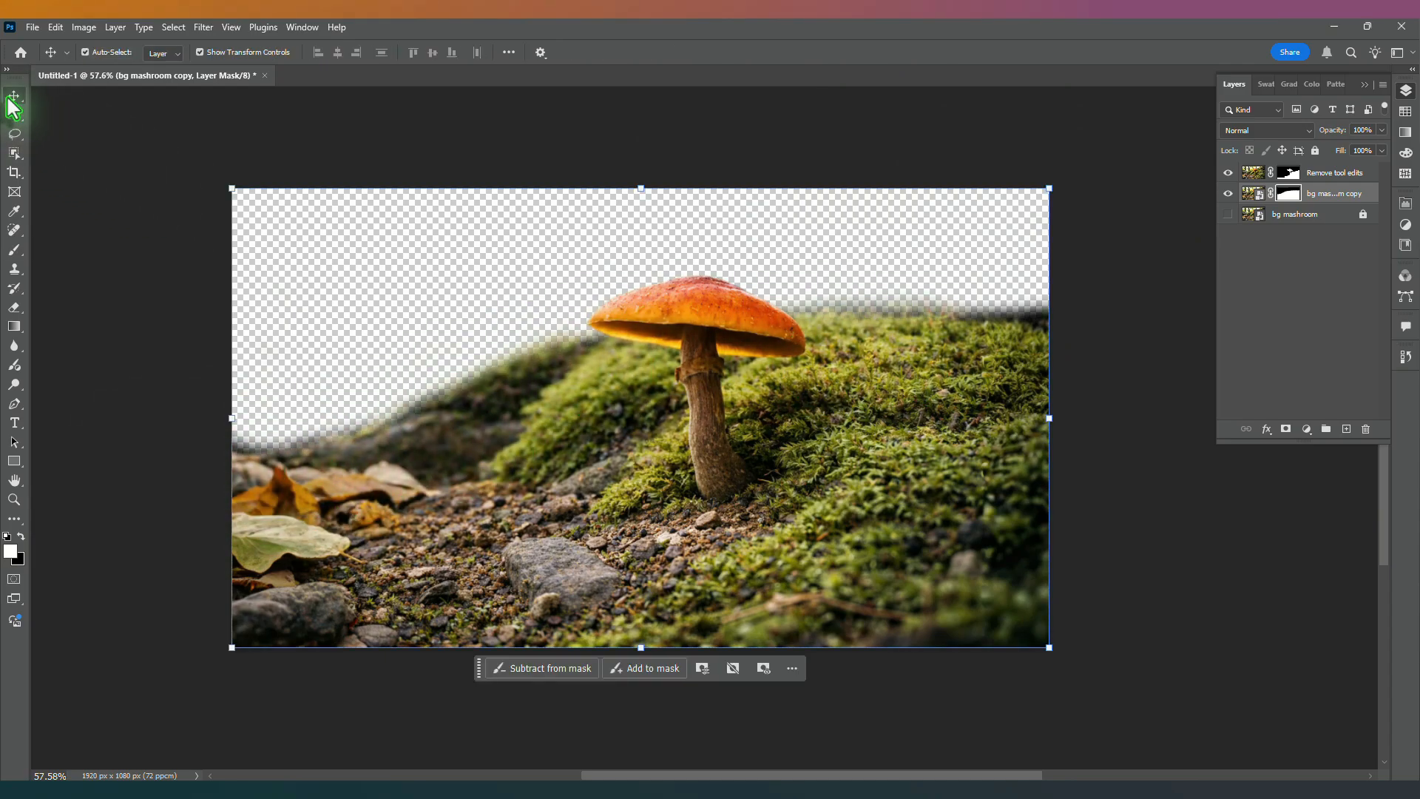
click(1337, 194)
ctrl+click(1334, 177)
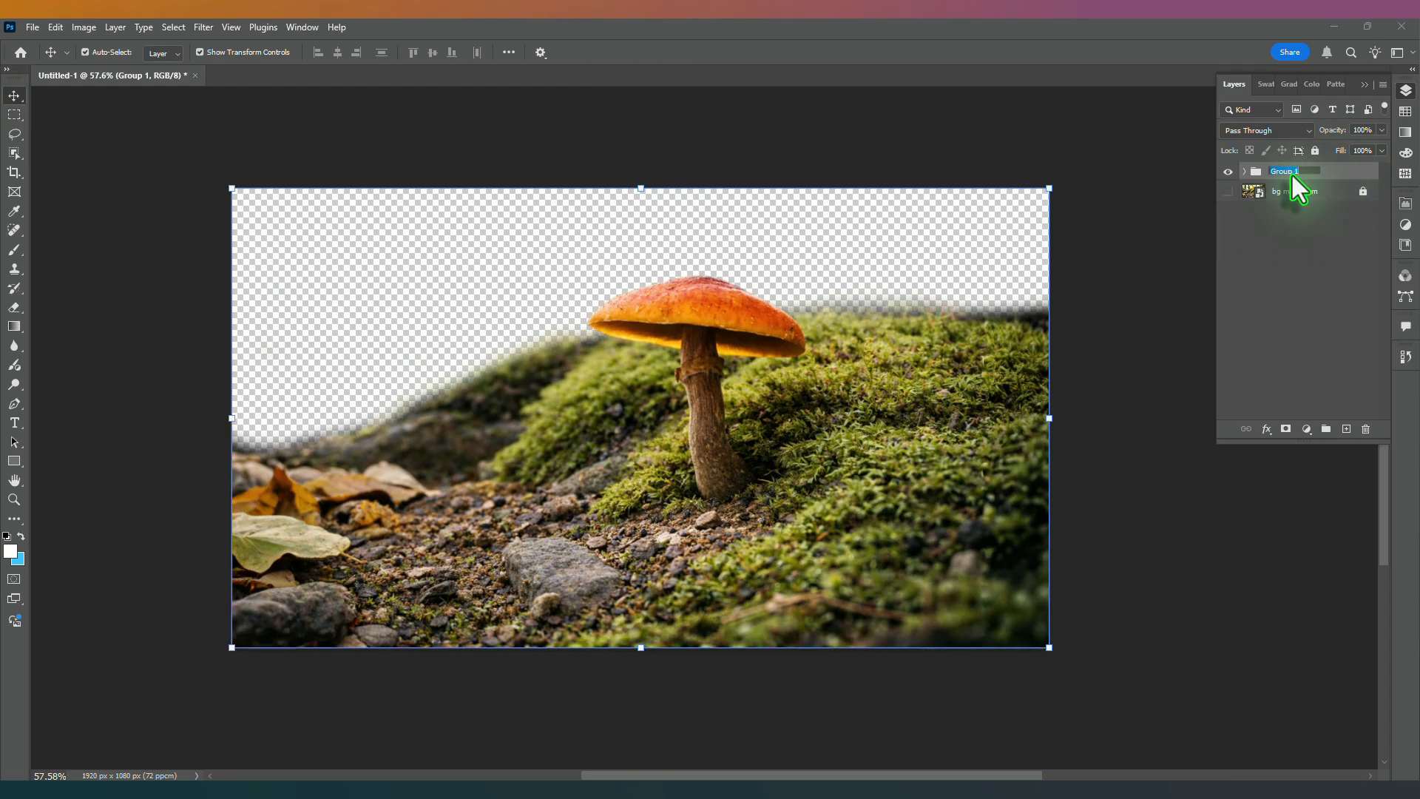
text(Bo)
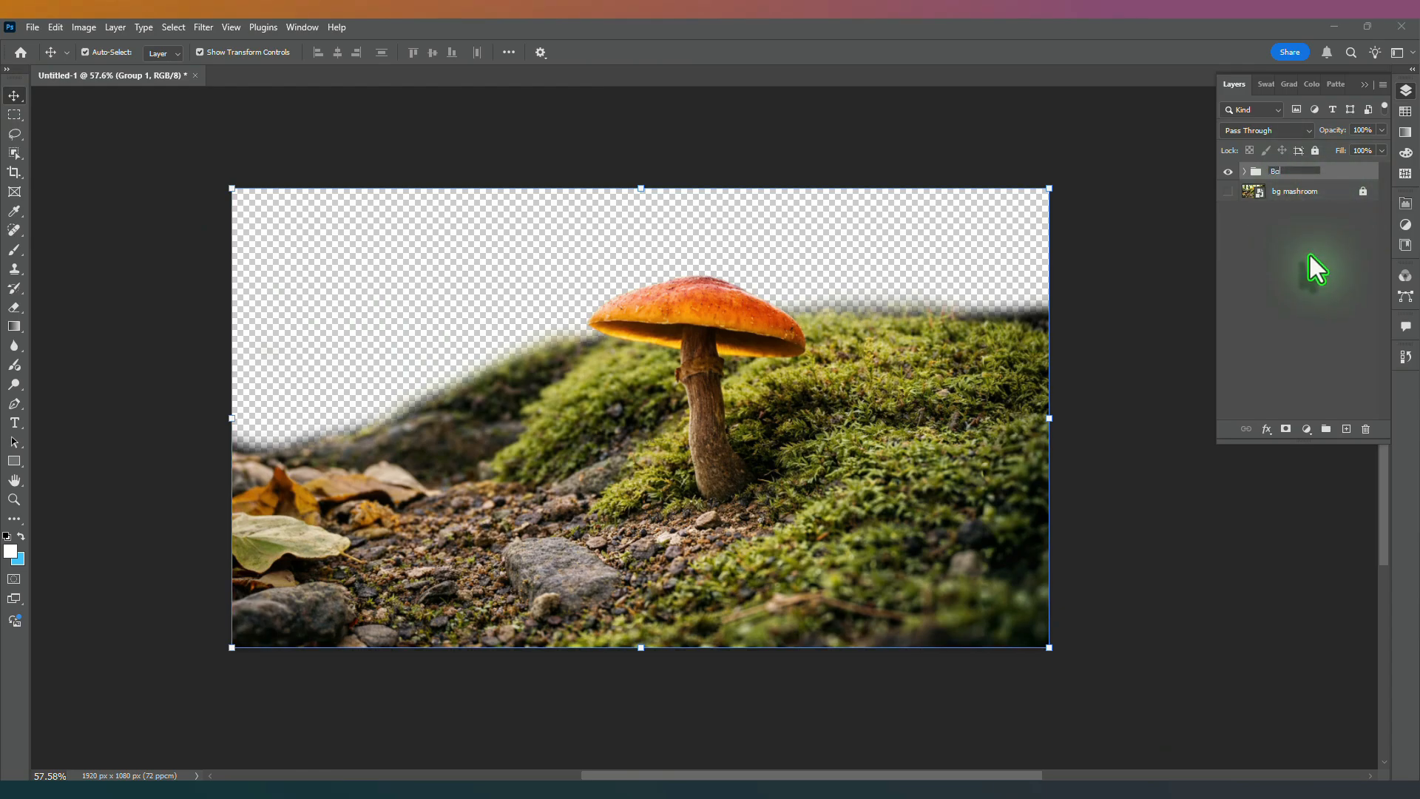
text(G)
click(1315, 298)
key(ctrl+0)
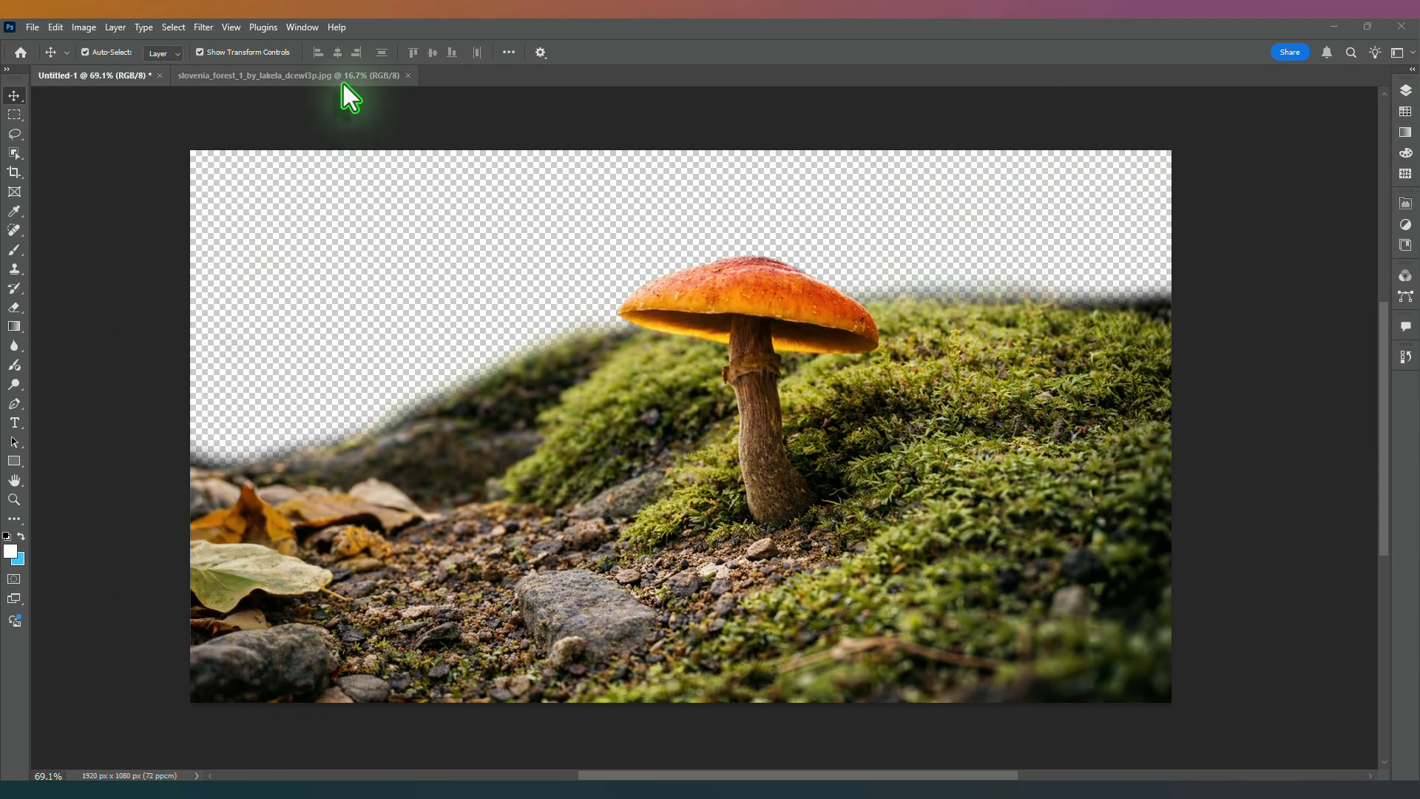
Step: Copy the blurred forest image from the slovenia_forest_1 document into the Untitled-1 document as a new layer
click(343, 78)
drag(524, 256, 237, 134)
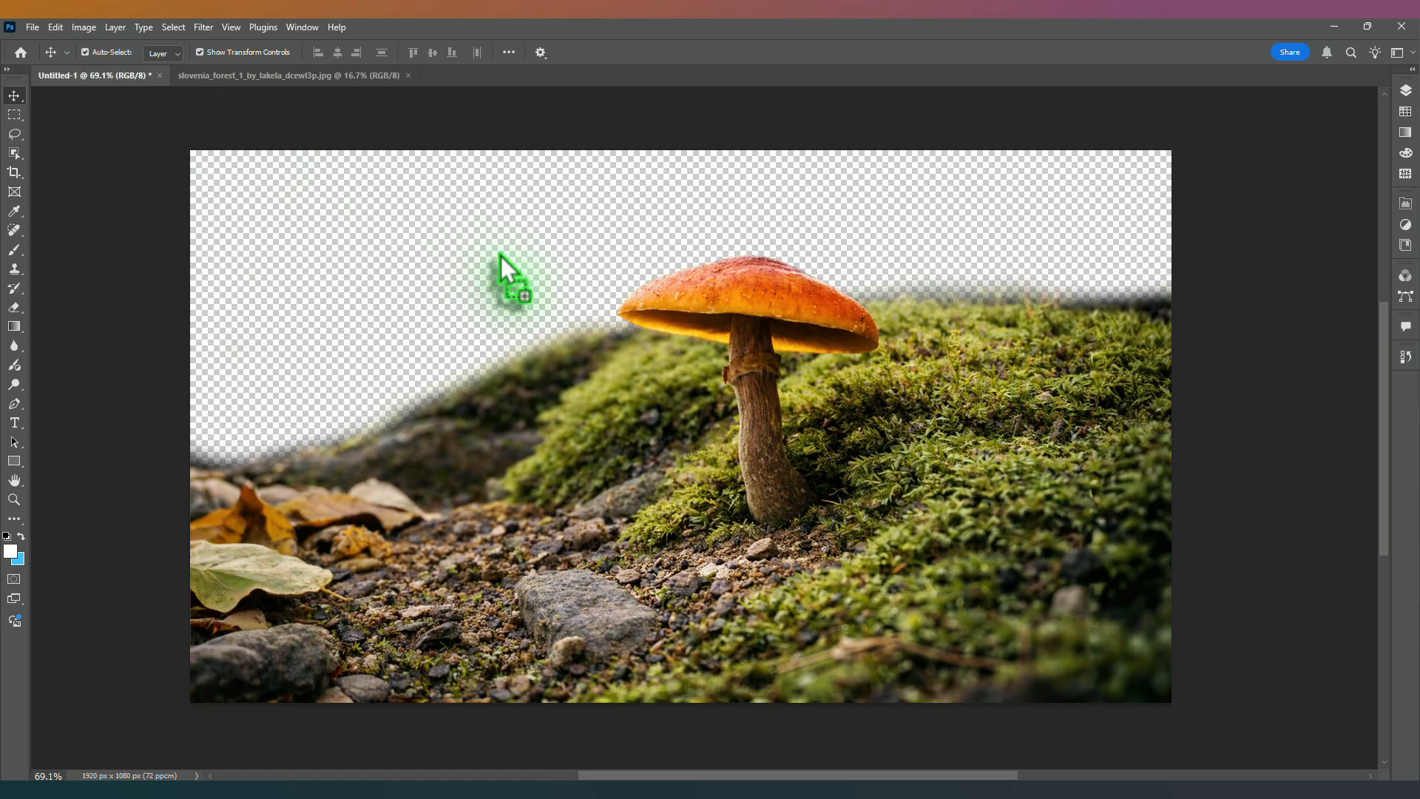
drag(500, 256, 500, 255)
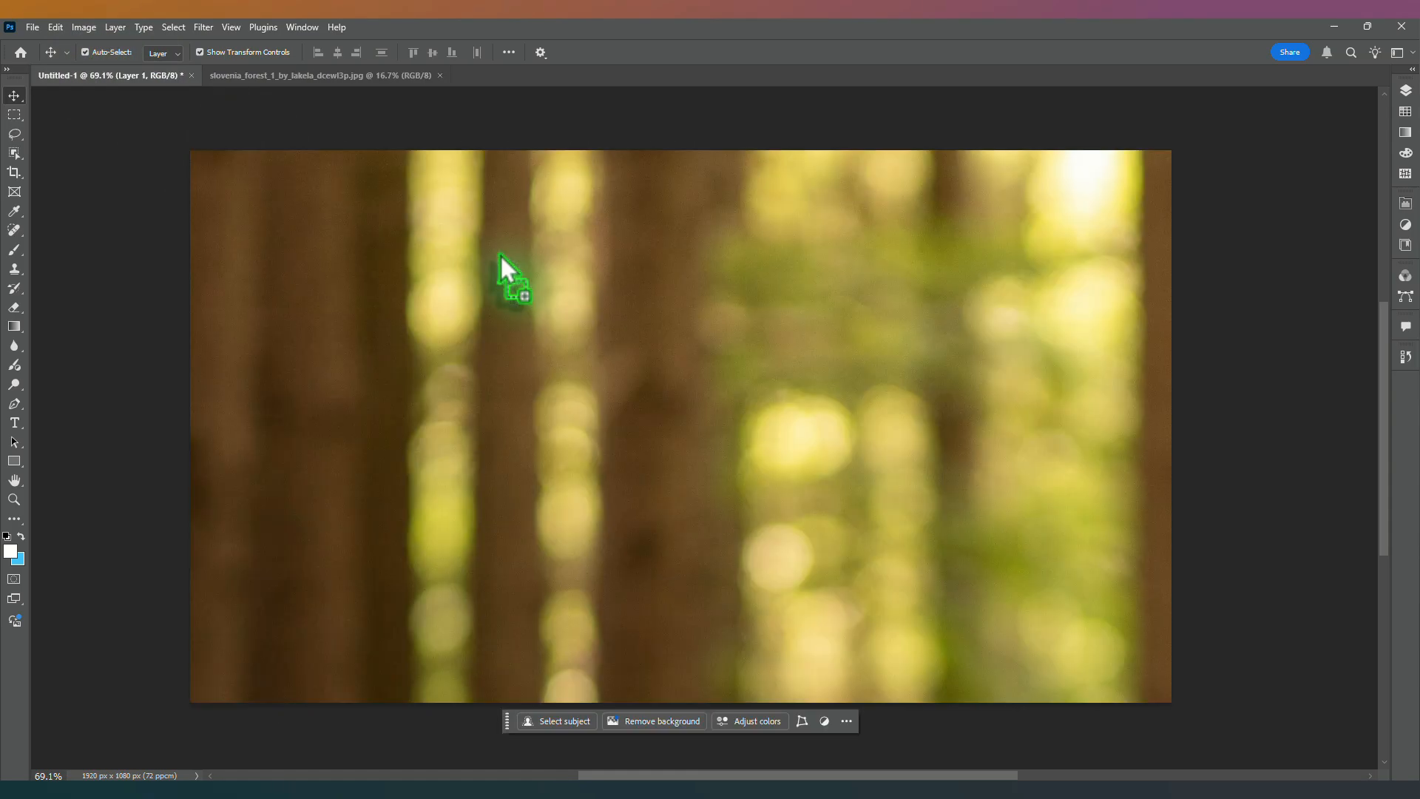
scroll(549, 255, down, 5)
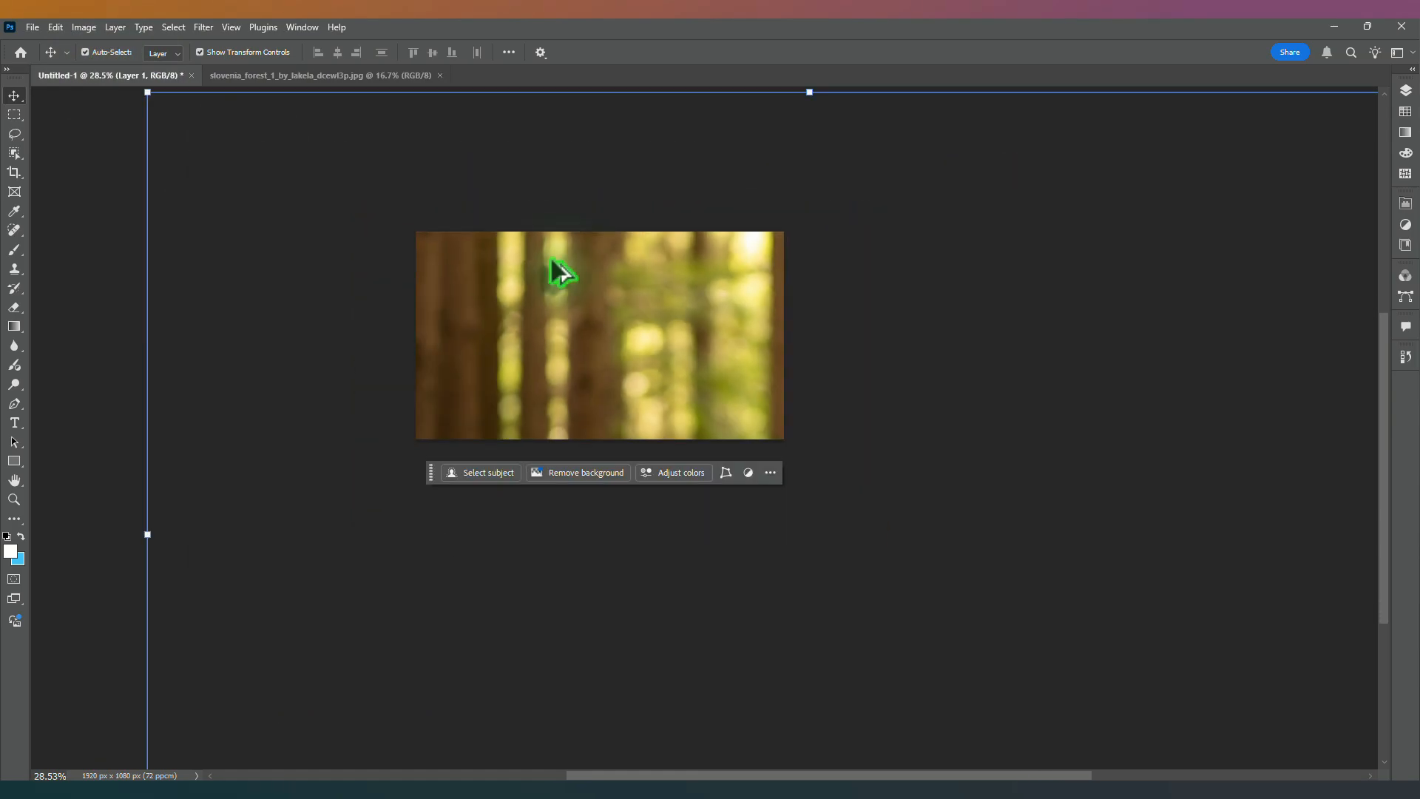
Step: Convert the pasted forest image layer, Layer 1, to a smart object
click(1407, 91)
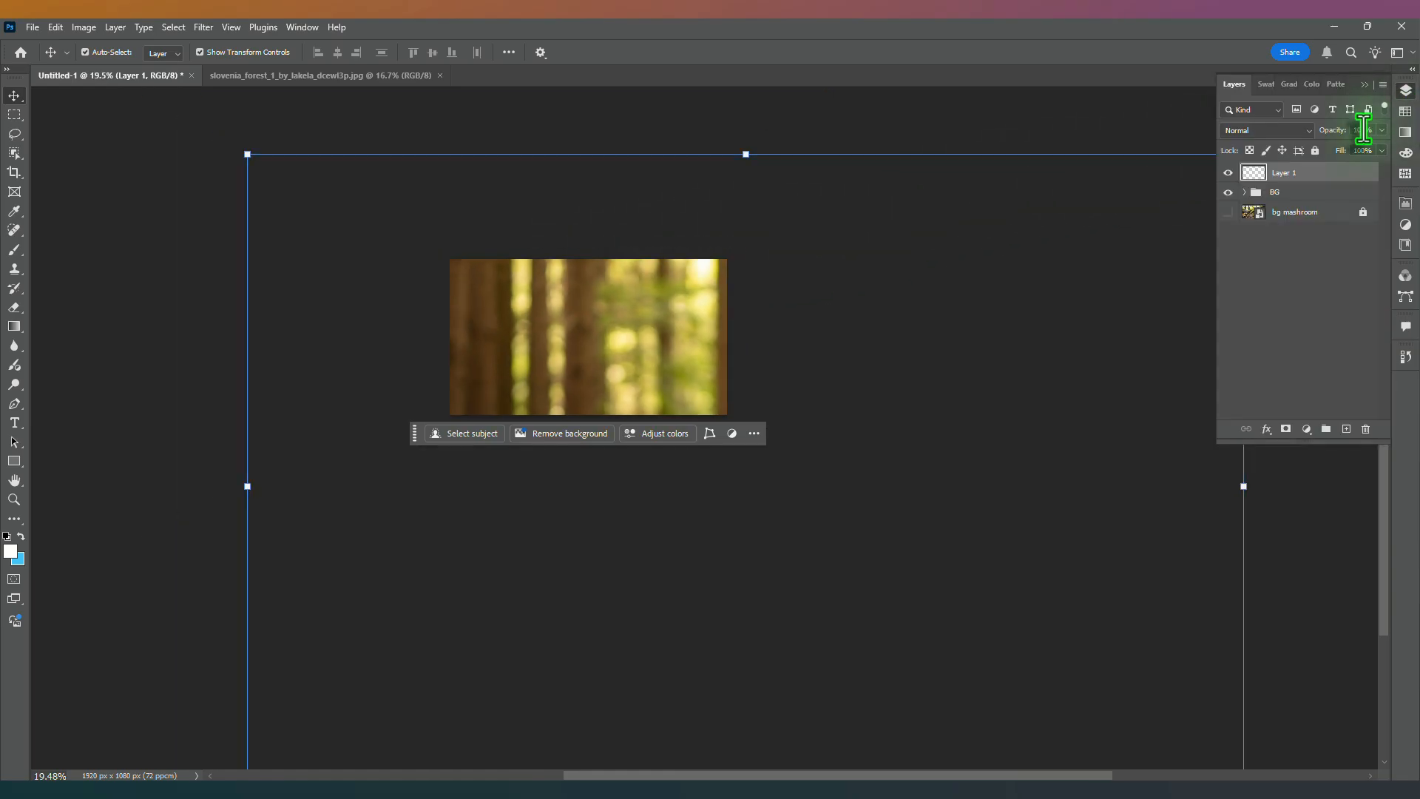
right_click(1302, 177)
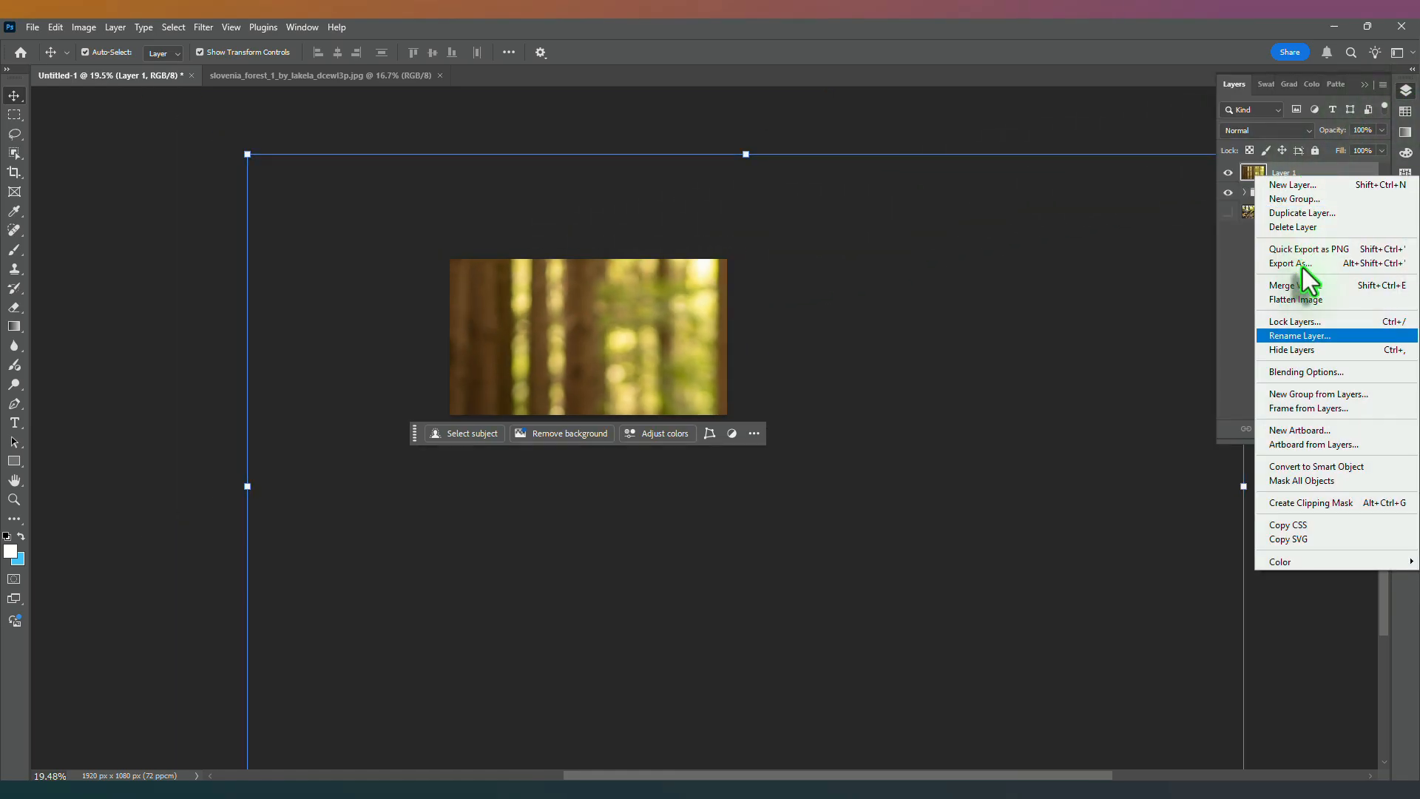
click(1306, 467)
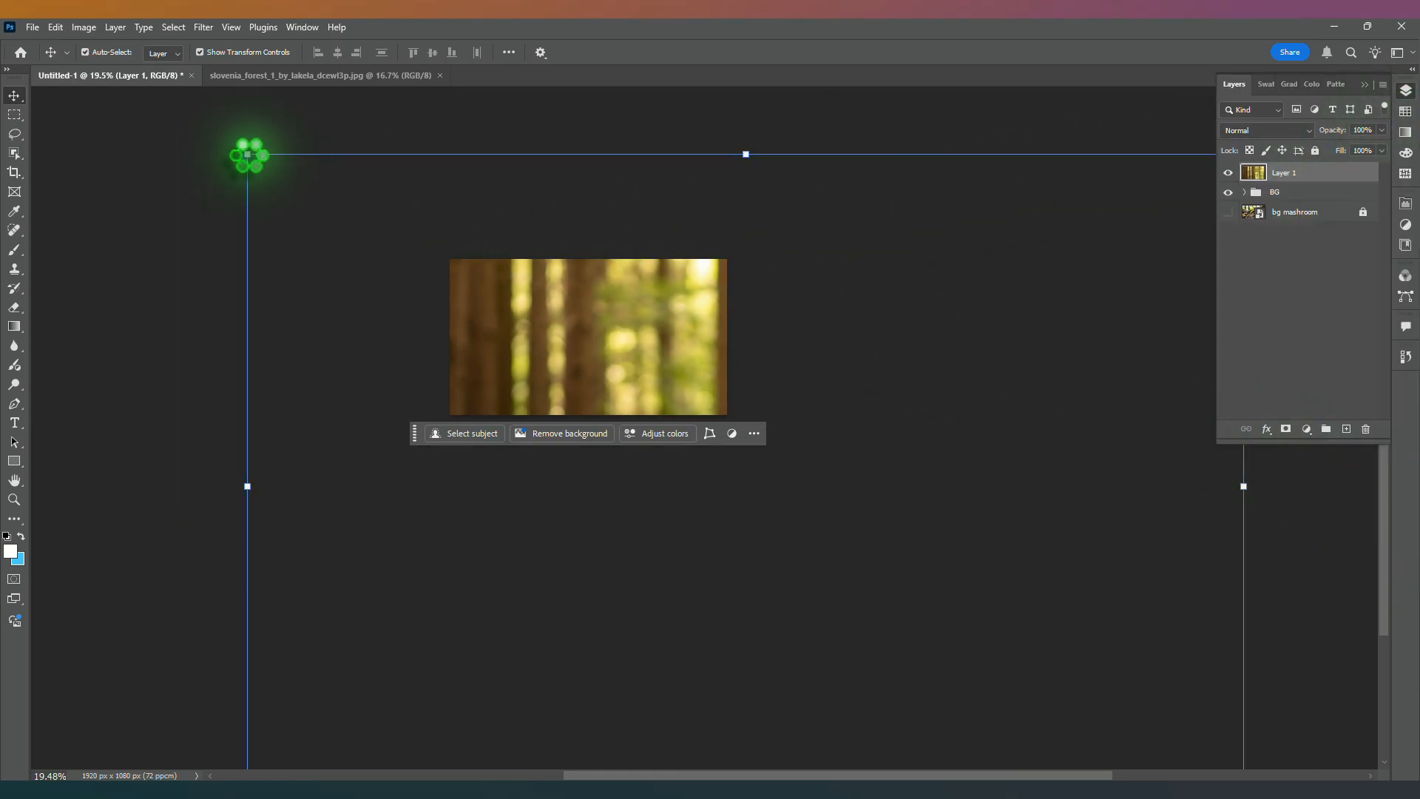
Step: Scale the forest layer proportionally to about 32.38% and position it to cover the whole canvas
key(ctrl+minus)
drag(354, 205, 613, 407)
drag(692, 465, 588, 362)
drag(746, 429, 712, 402)
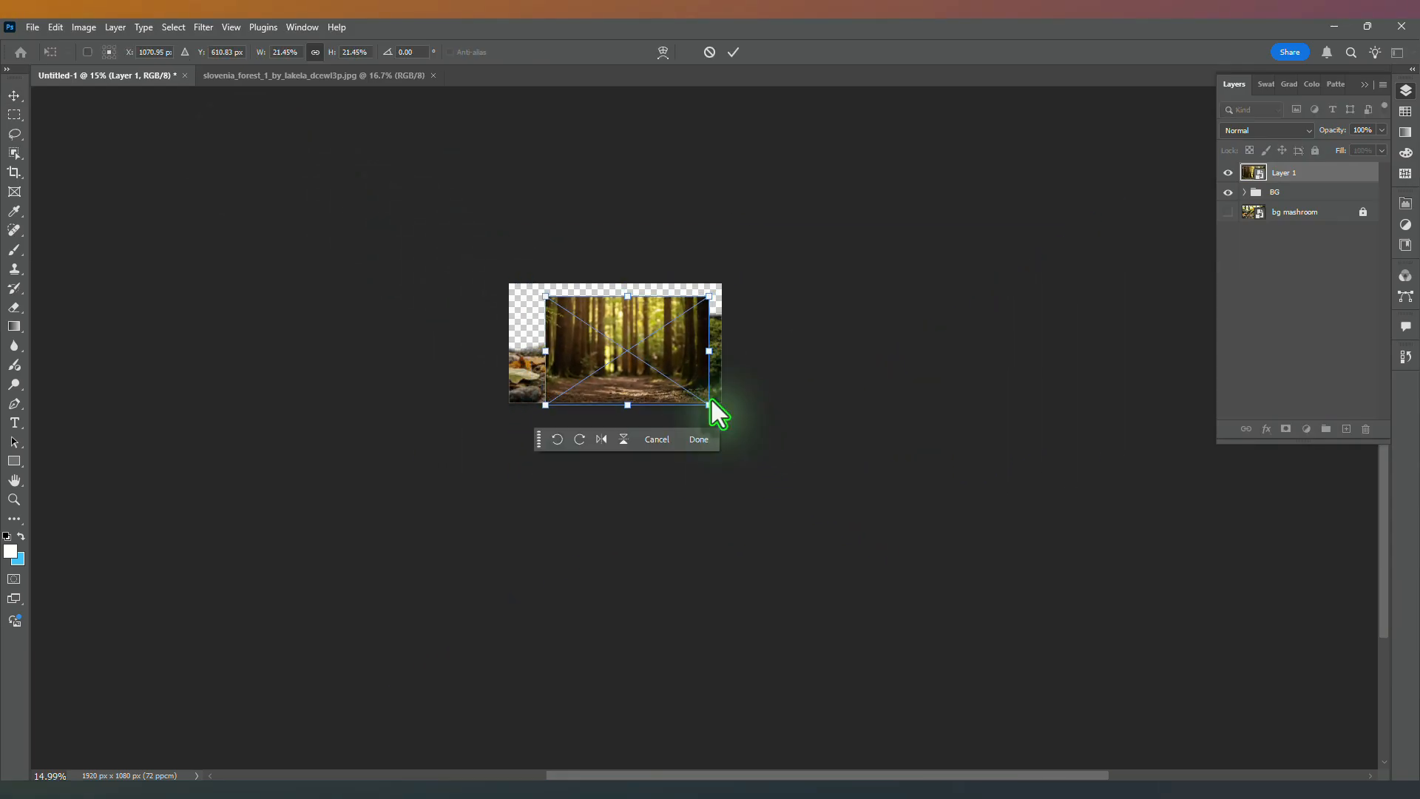
scroll(643, 370, up, 3)
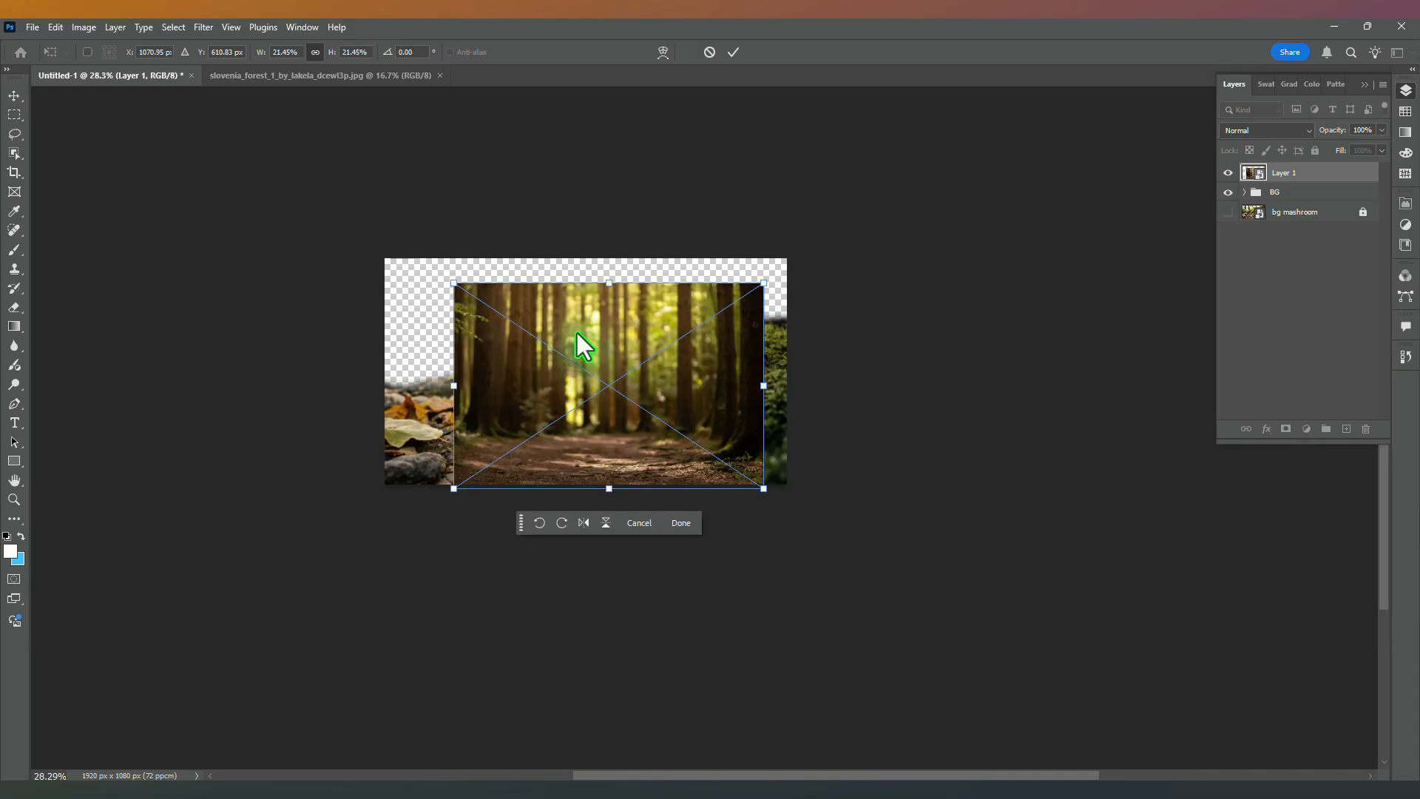
drag(557, 341, 503, 325)
drag(694, 450, 665, 420)
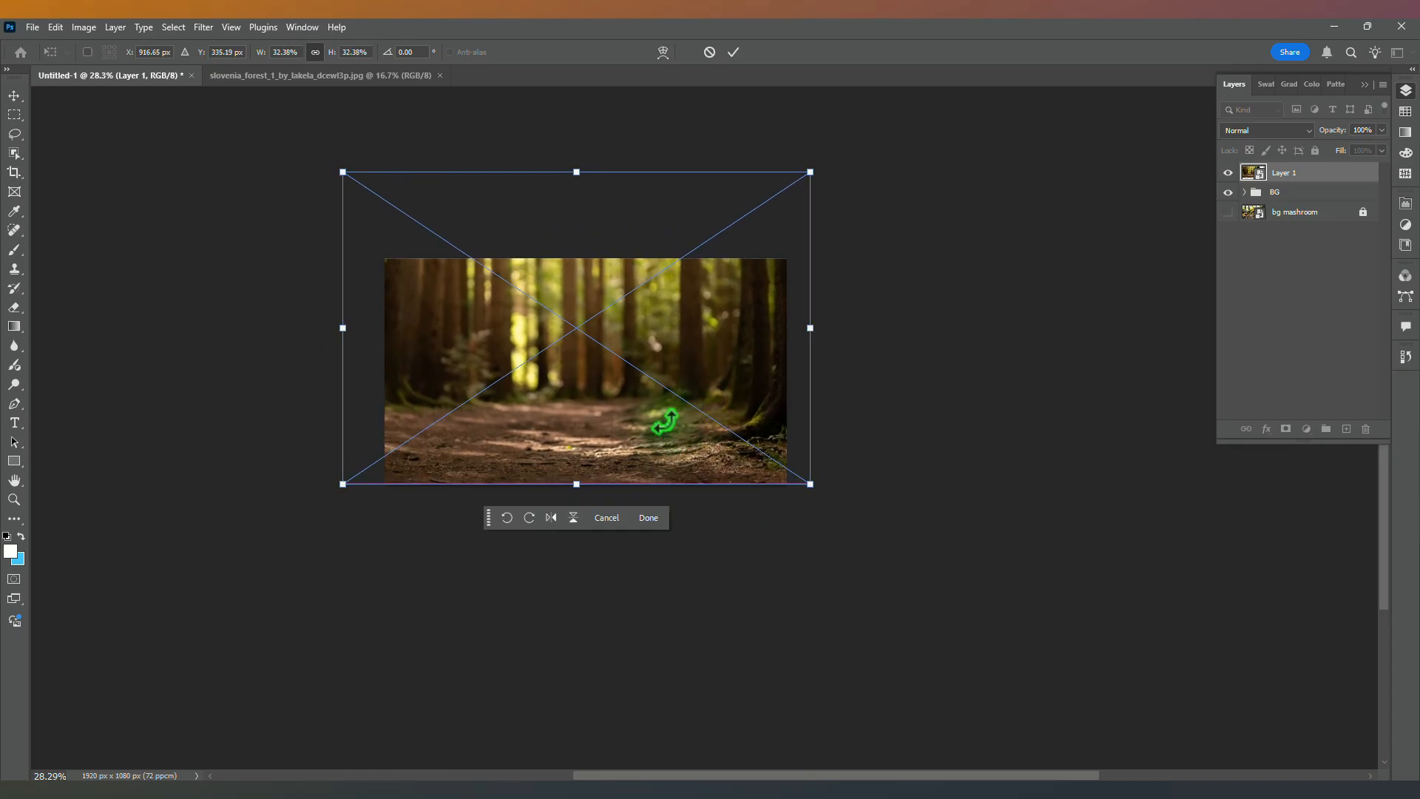
Step: Apply the forest layer's transform and move Layer 1 below the BG group
click(1319, 195)
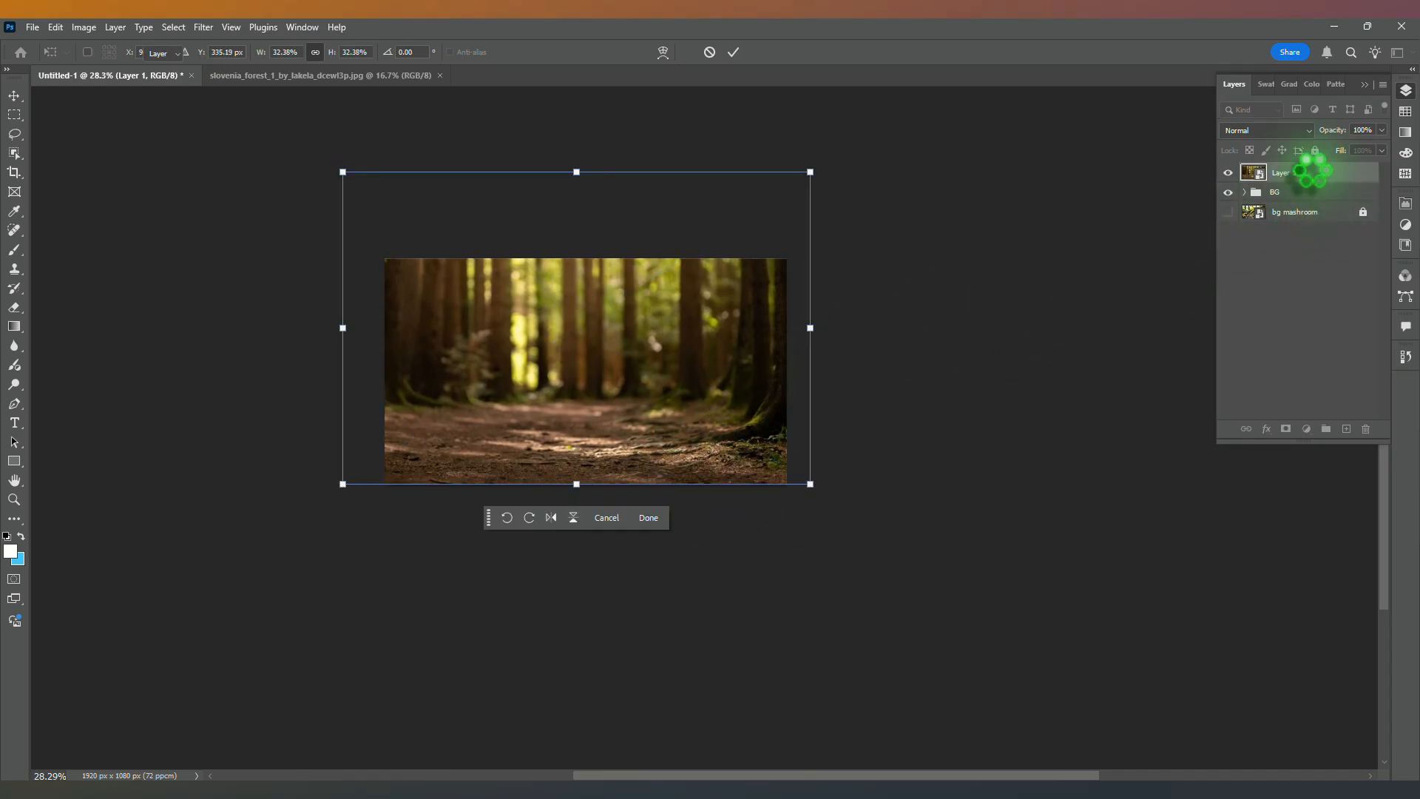
key(ctrl+[)
key(ctrl+0)
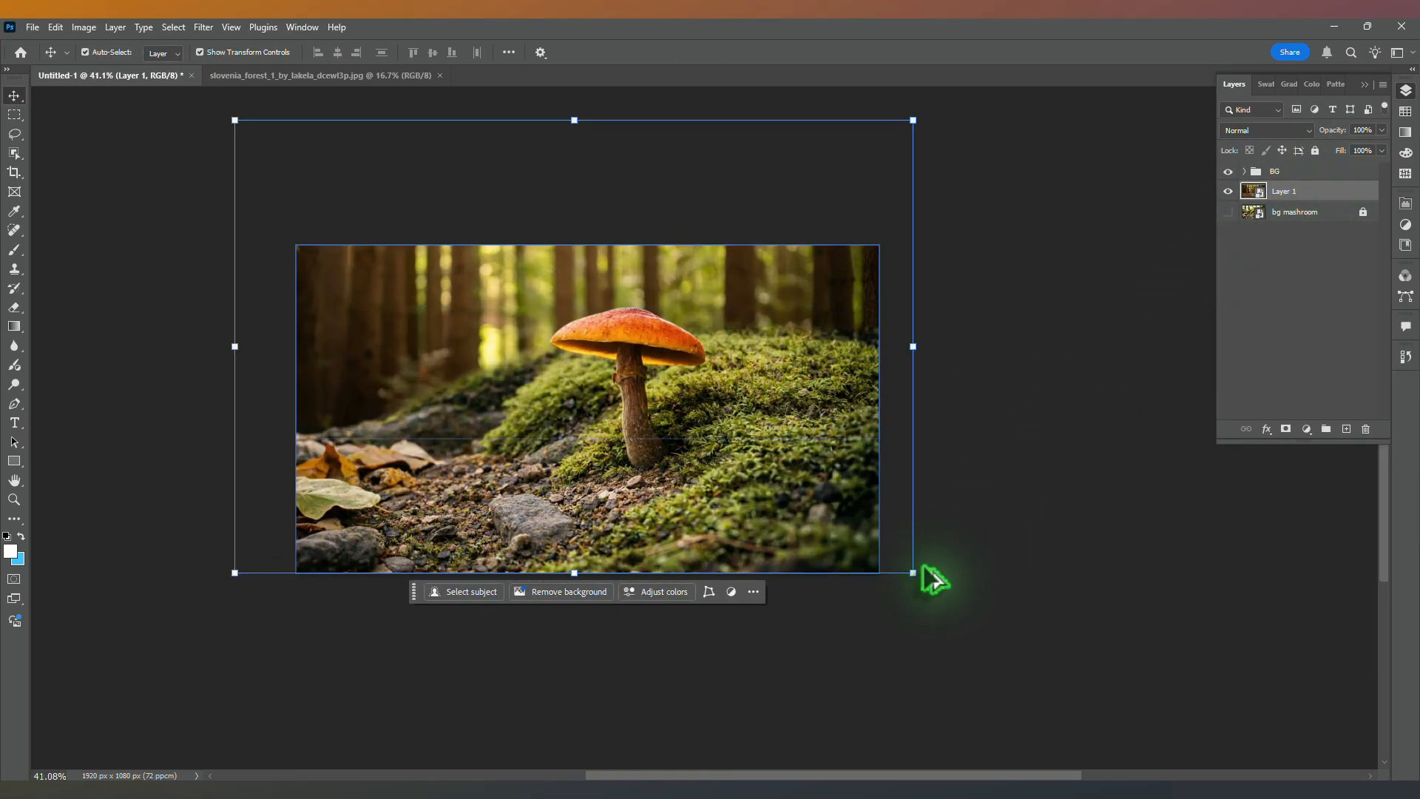
Step: Enlarge the forest layer to about 37.14% and shift it down behind the mushroom scene
drag(916, 577, 963, 606)
drag(773, 488, 758, 522)
key(Return)
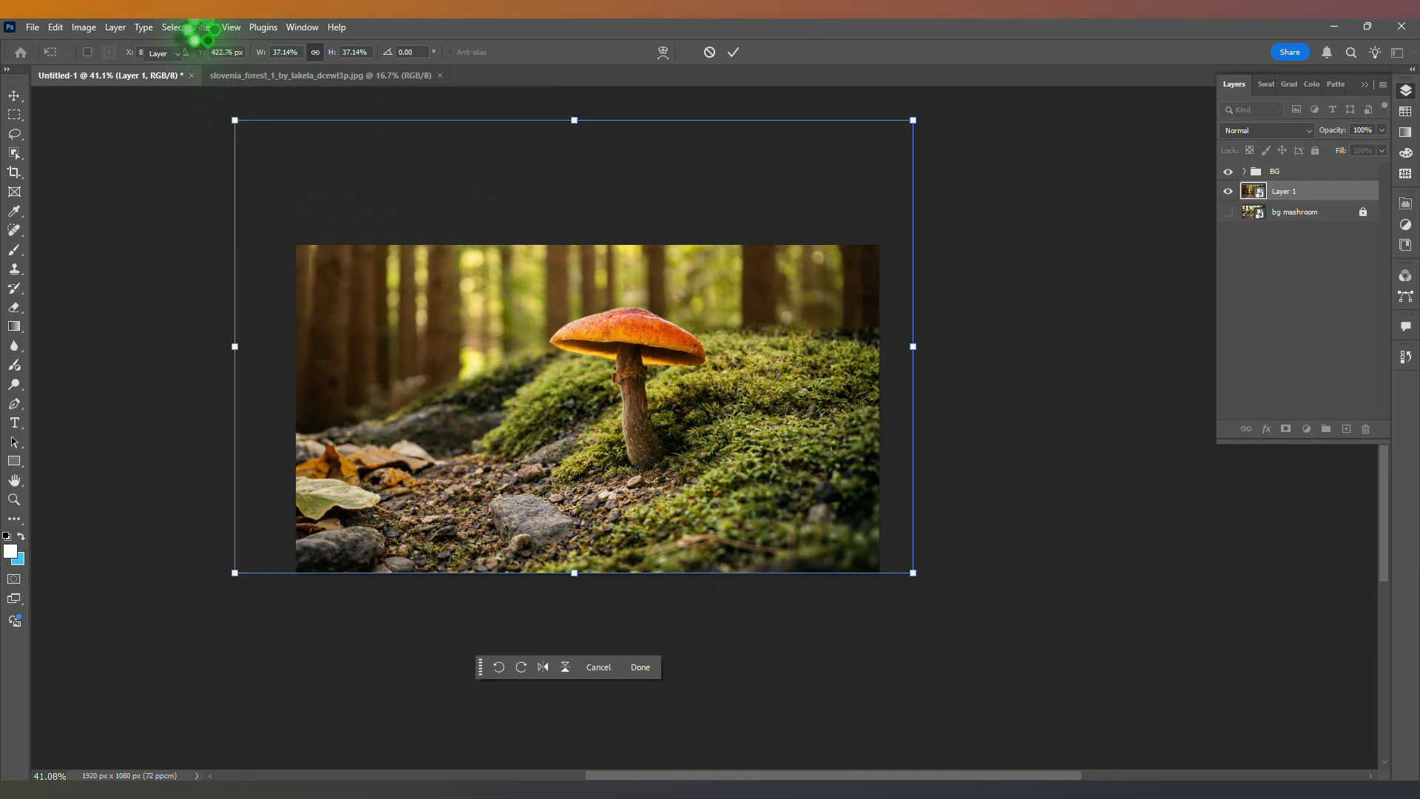
Step: Apply a Gaussian Blur with a 10.9 pixel radius to the forest layer
click(201, 28)
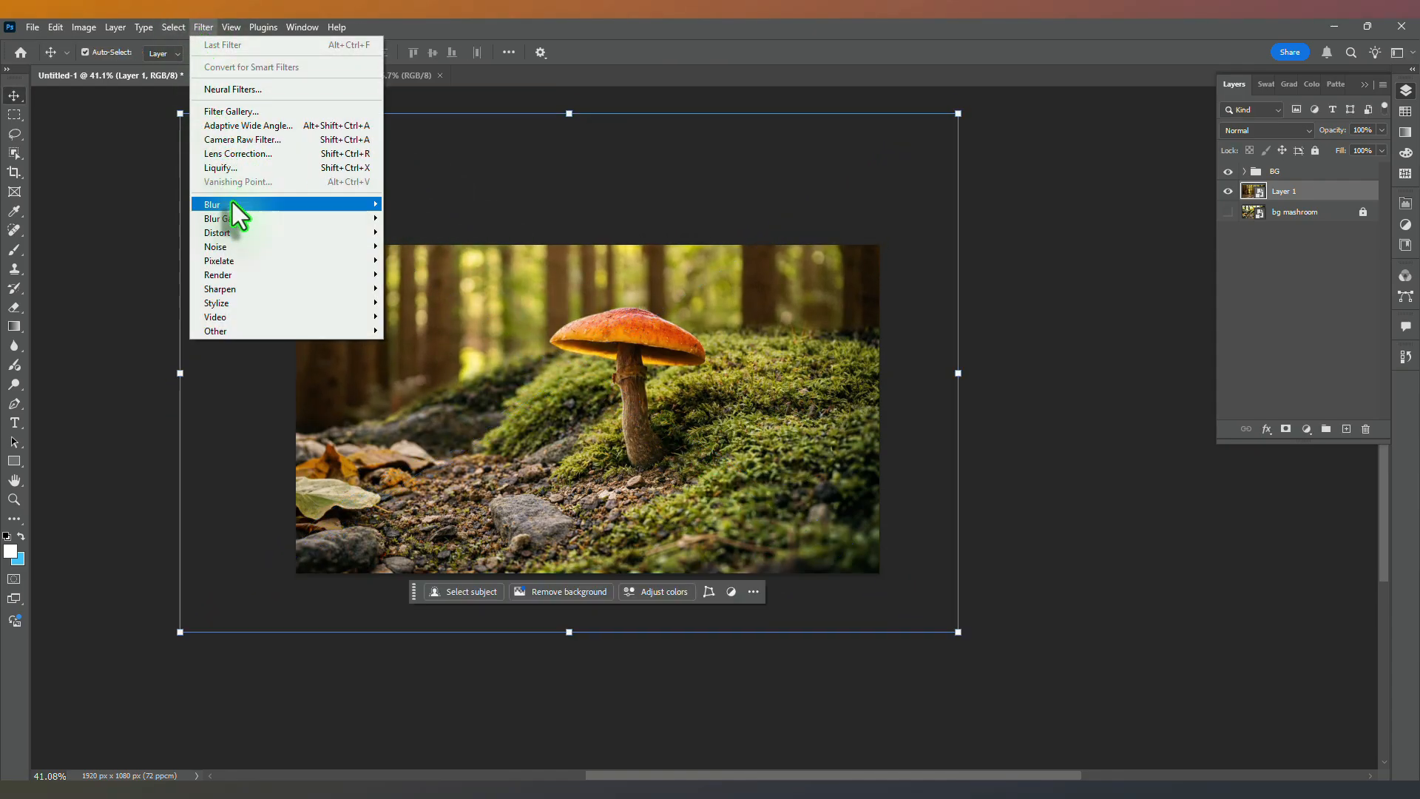
mouse_move(250, 207)
click(421, 261)
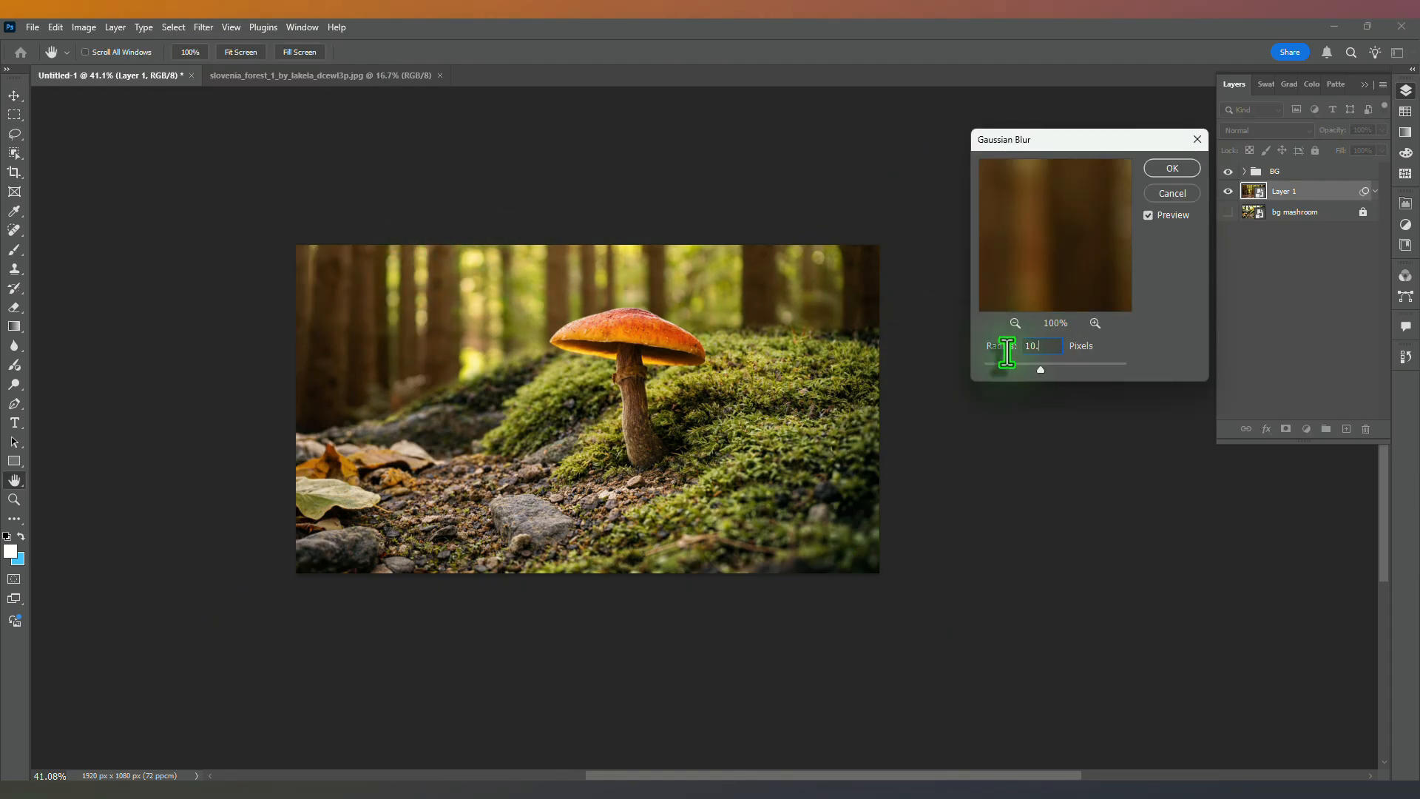
drag(1078, 142, 885, 136)
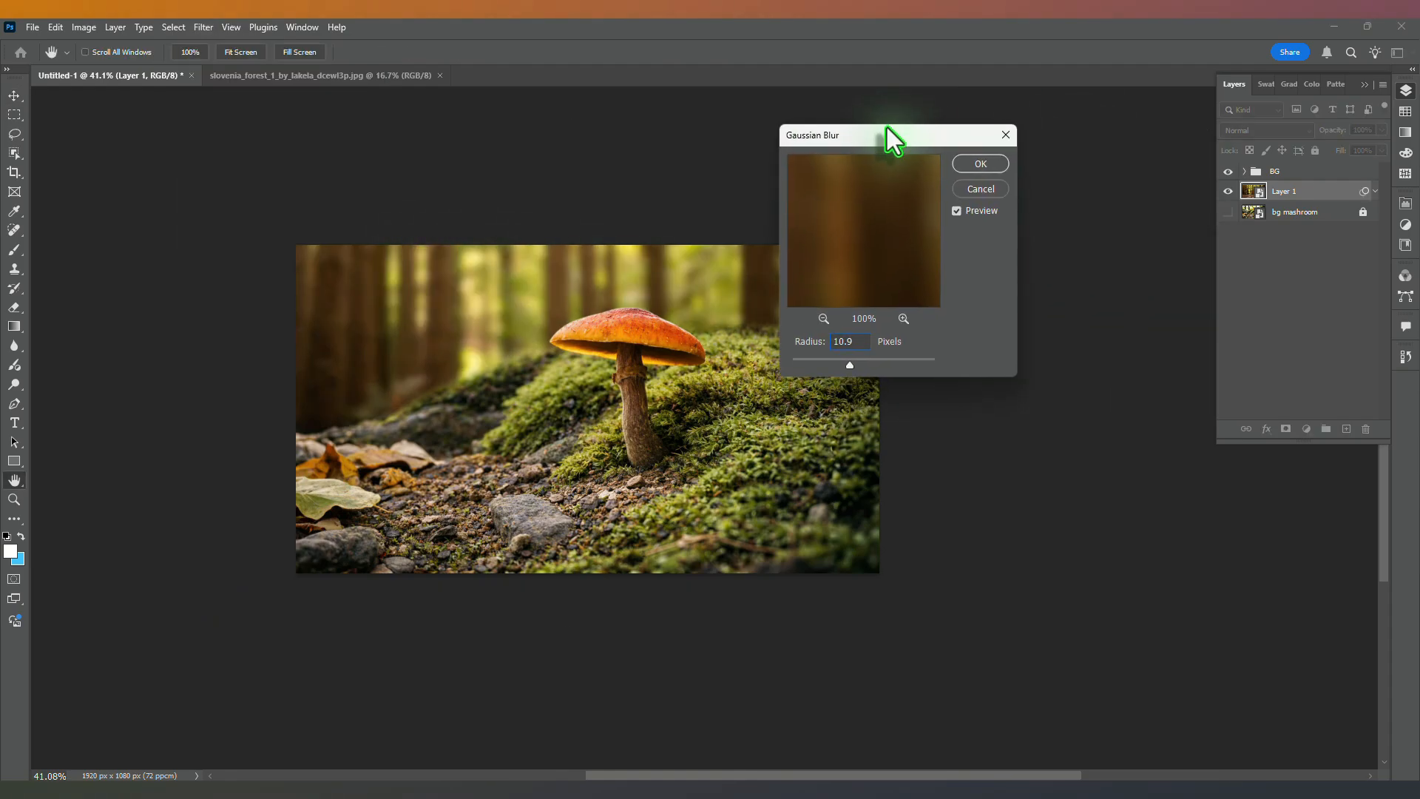
click(486, 311)
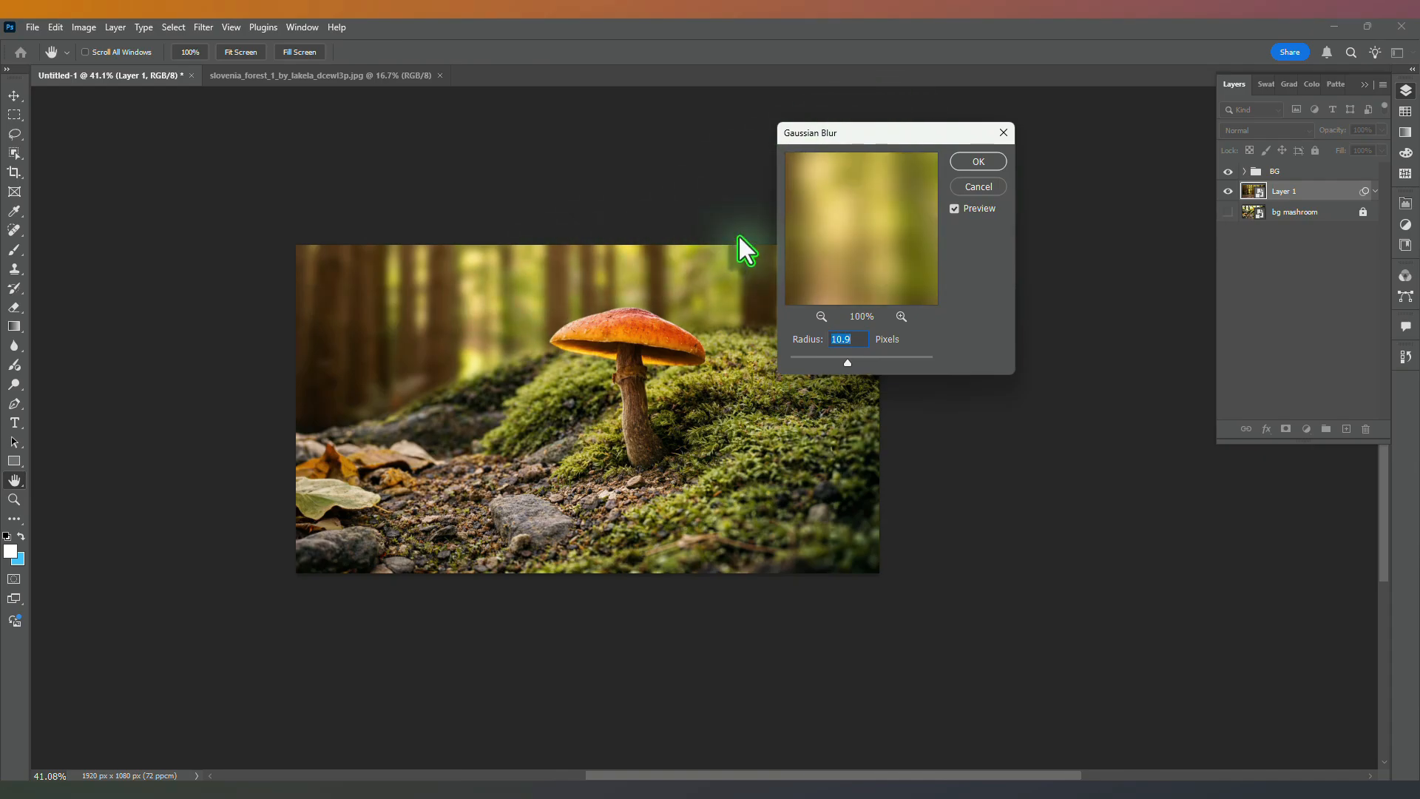
click(978, 162)
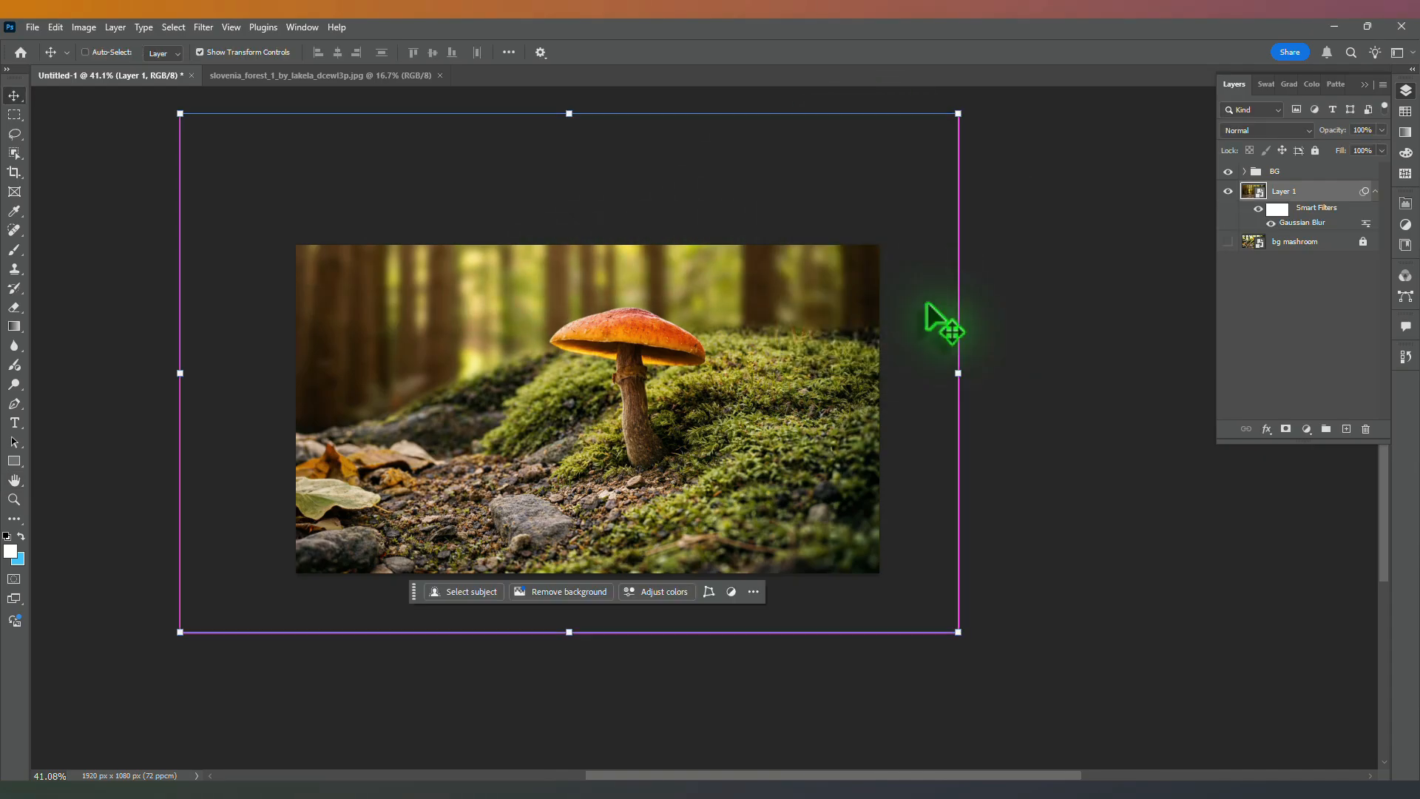
Step: Apply Hue/Saturation to forest Layer 1 with saturation -22 and lightness -15
scroll(926, 301, up, 1)
click(141, 344)
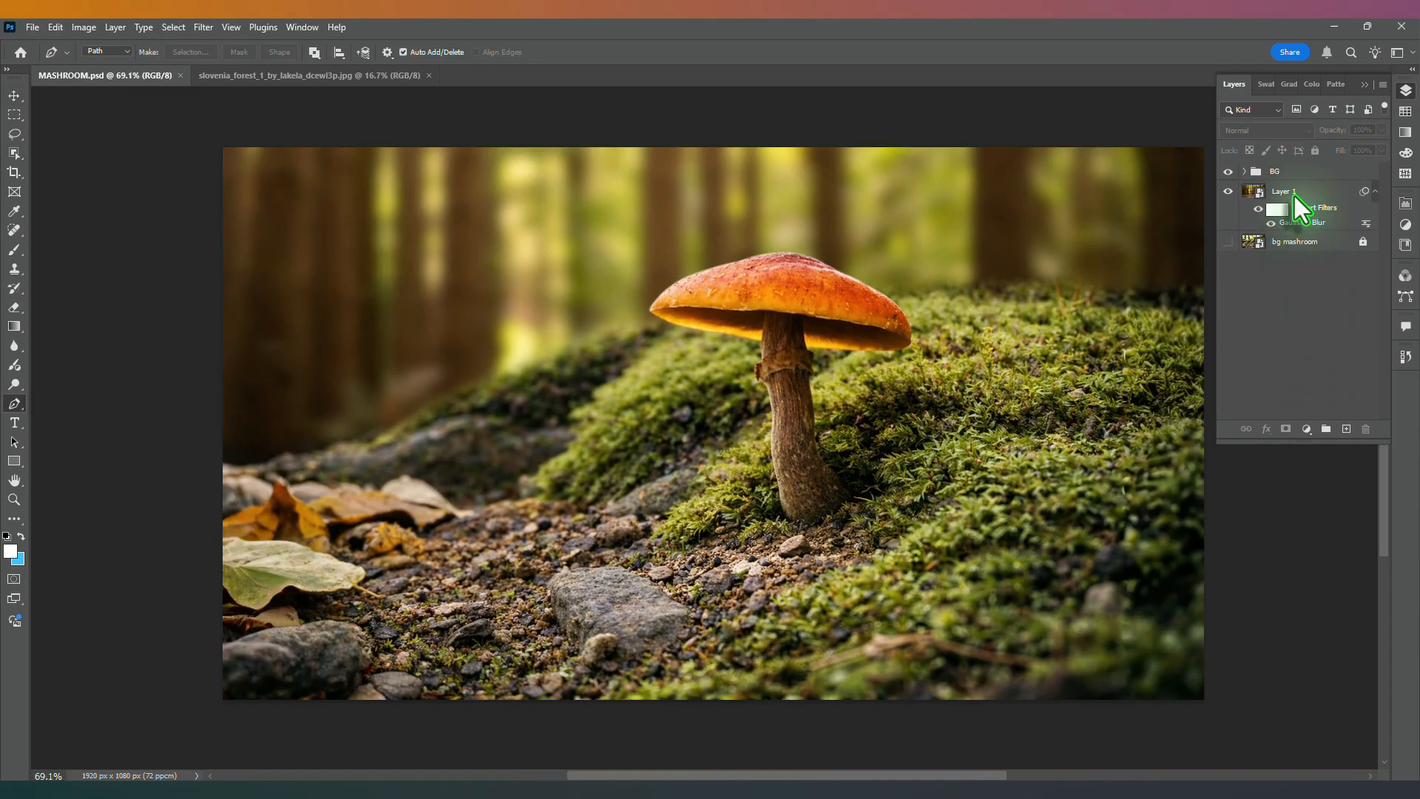
click(1295, 197)
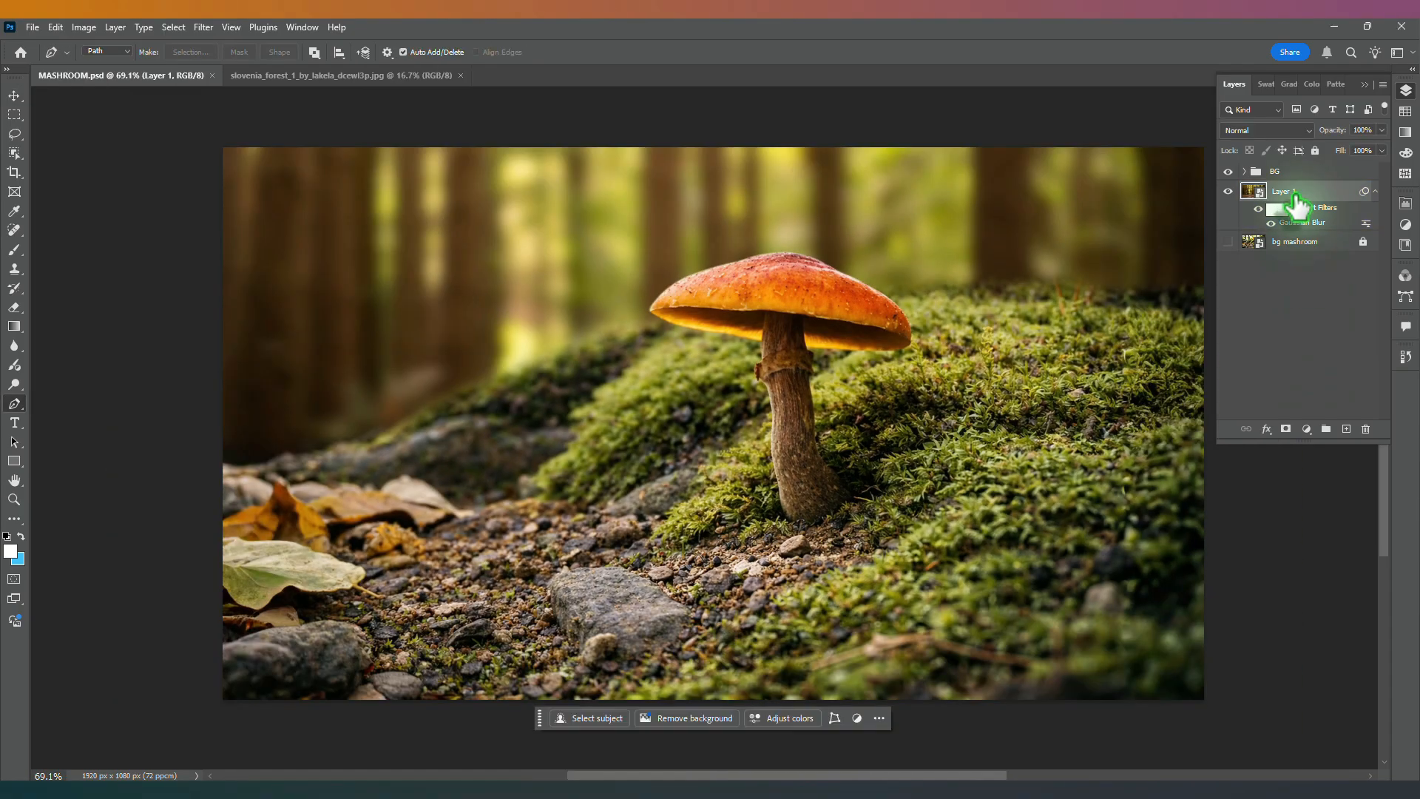
key(ctrl+u)
drag(770, 176, 1265, 374)
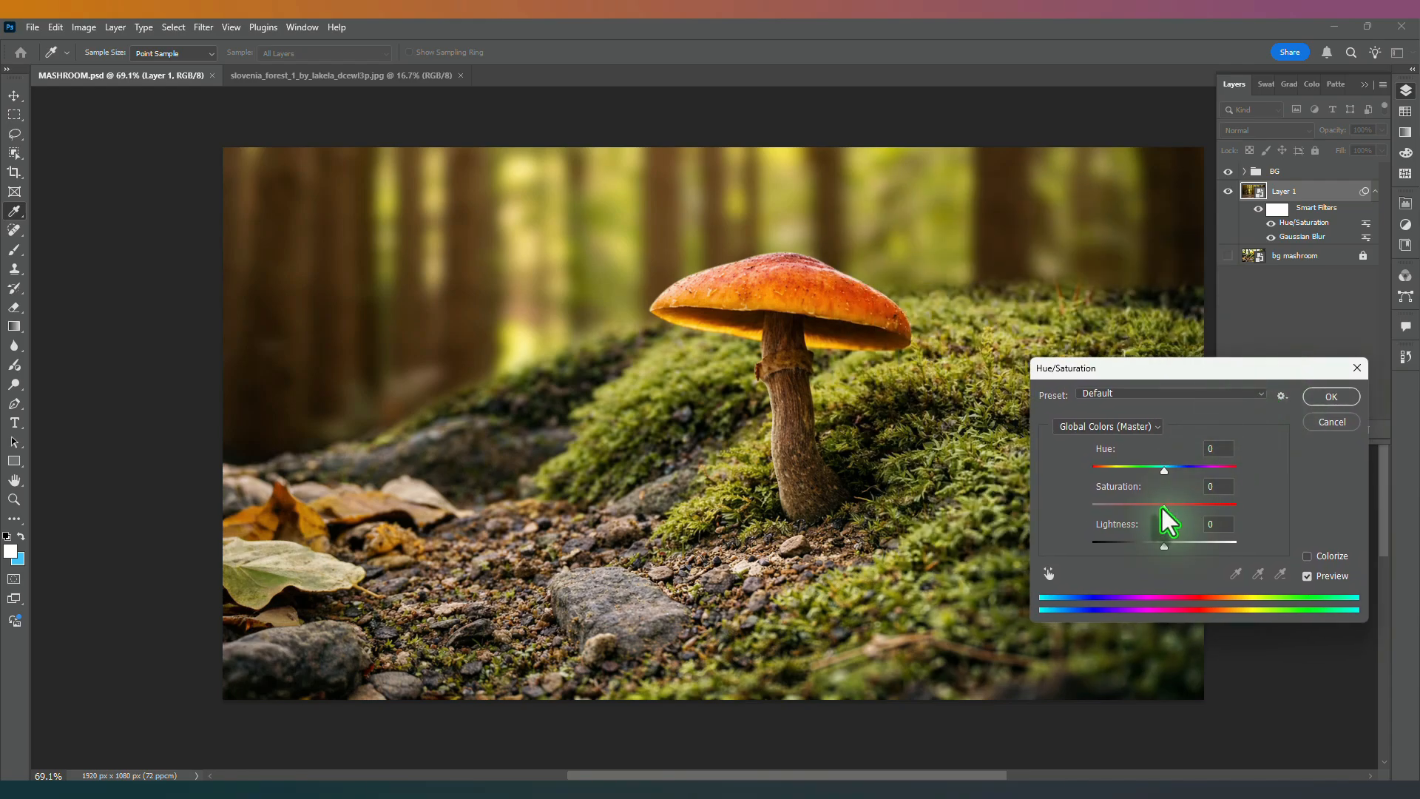
mouse_move(1162, 509)
mouse_down()
mouse_move(1138, 509)
mouse_move(1157, 546)
mouse_move(1149, 509)
mouse_up()
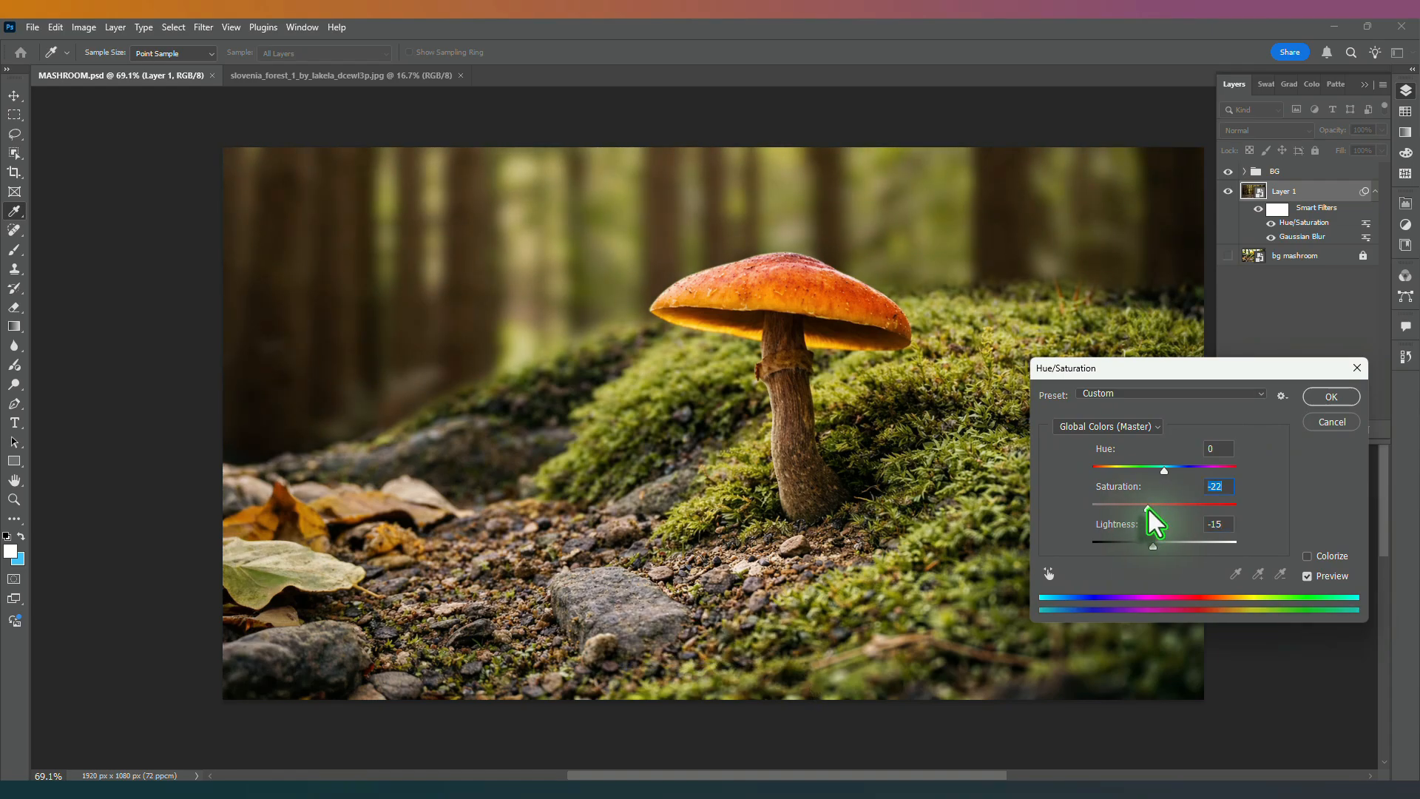
click(1345, 396)
Step: Add a Brightness/Contrast adjustment above the BG group with brightness -105 and contrast -13, and compare the image with and without it
key(p)
click(1283, 171)
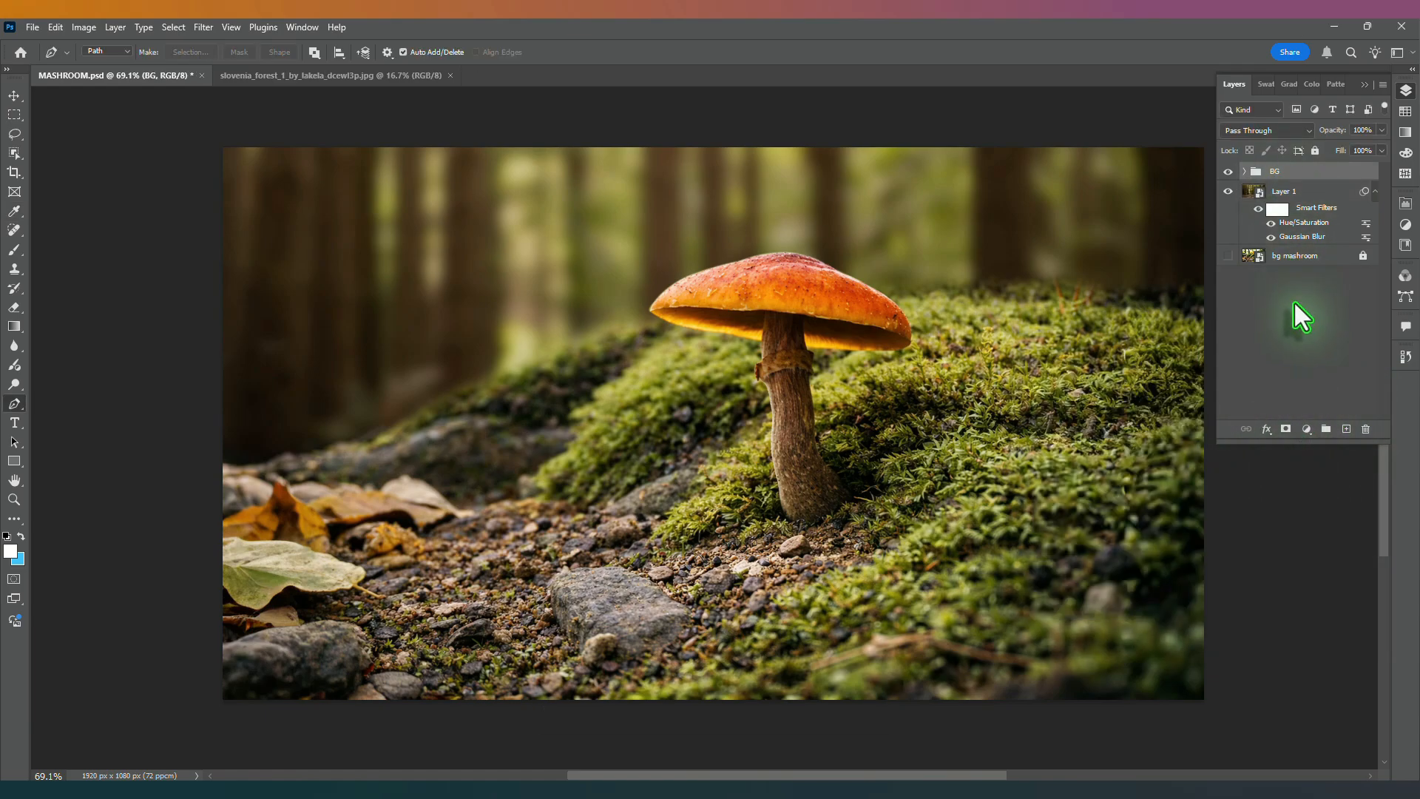
click(1307, 429)
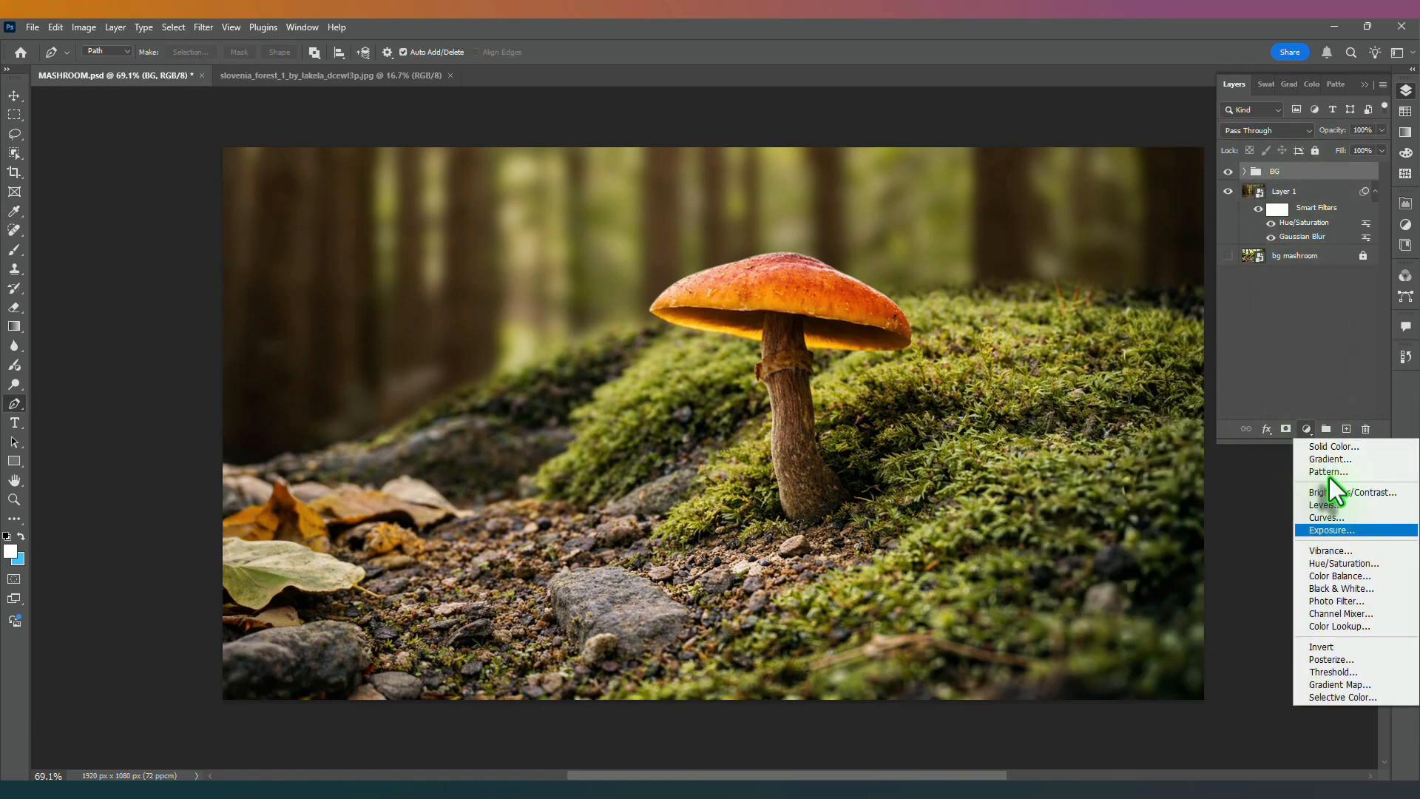
click(1339, 494)
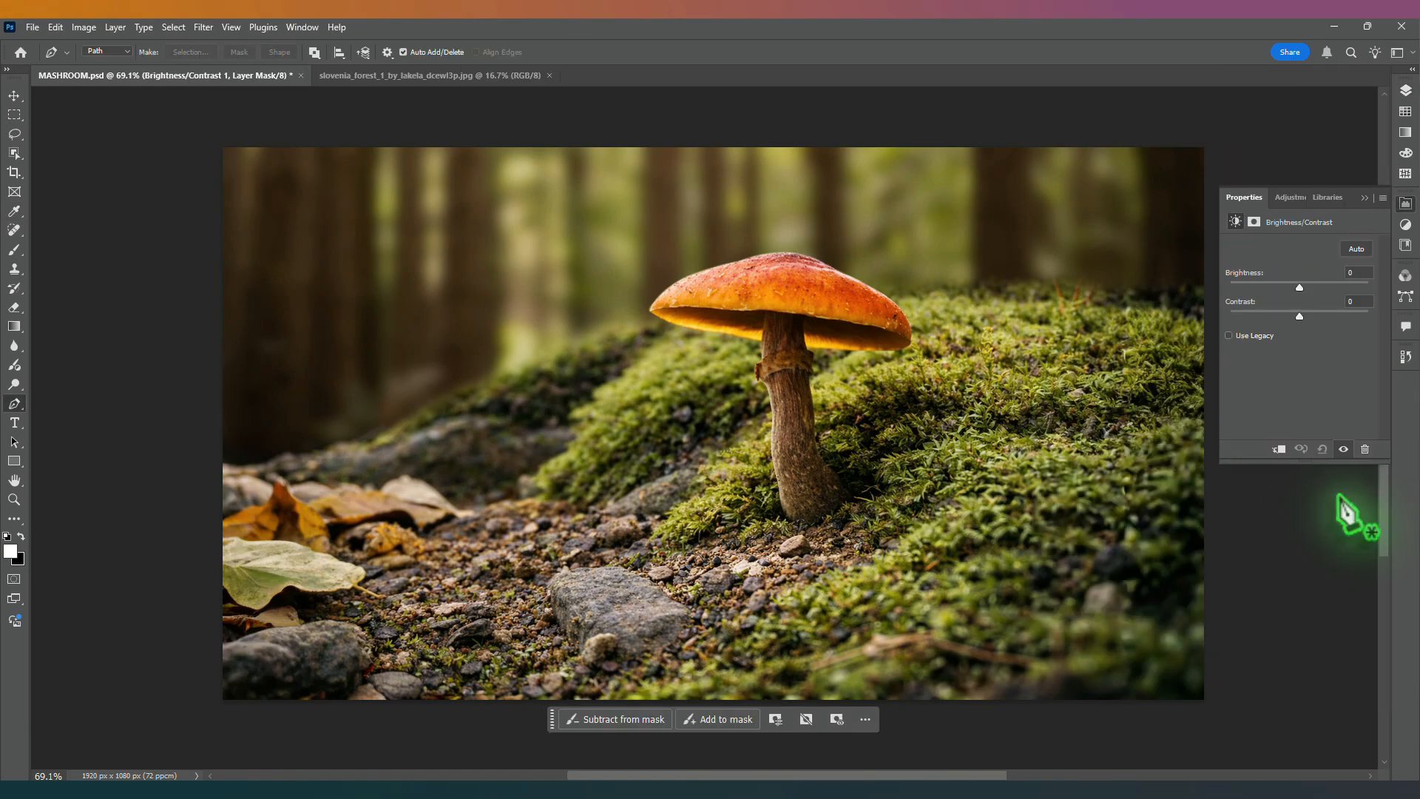
drag(1299, 290, 1250, 291)
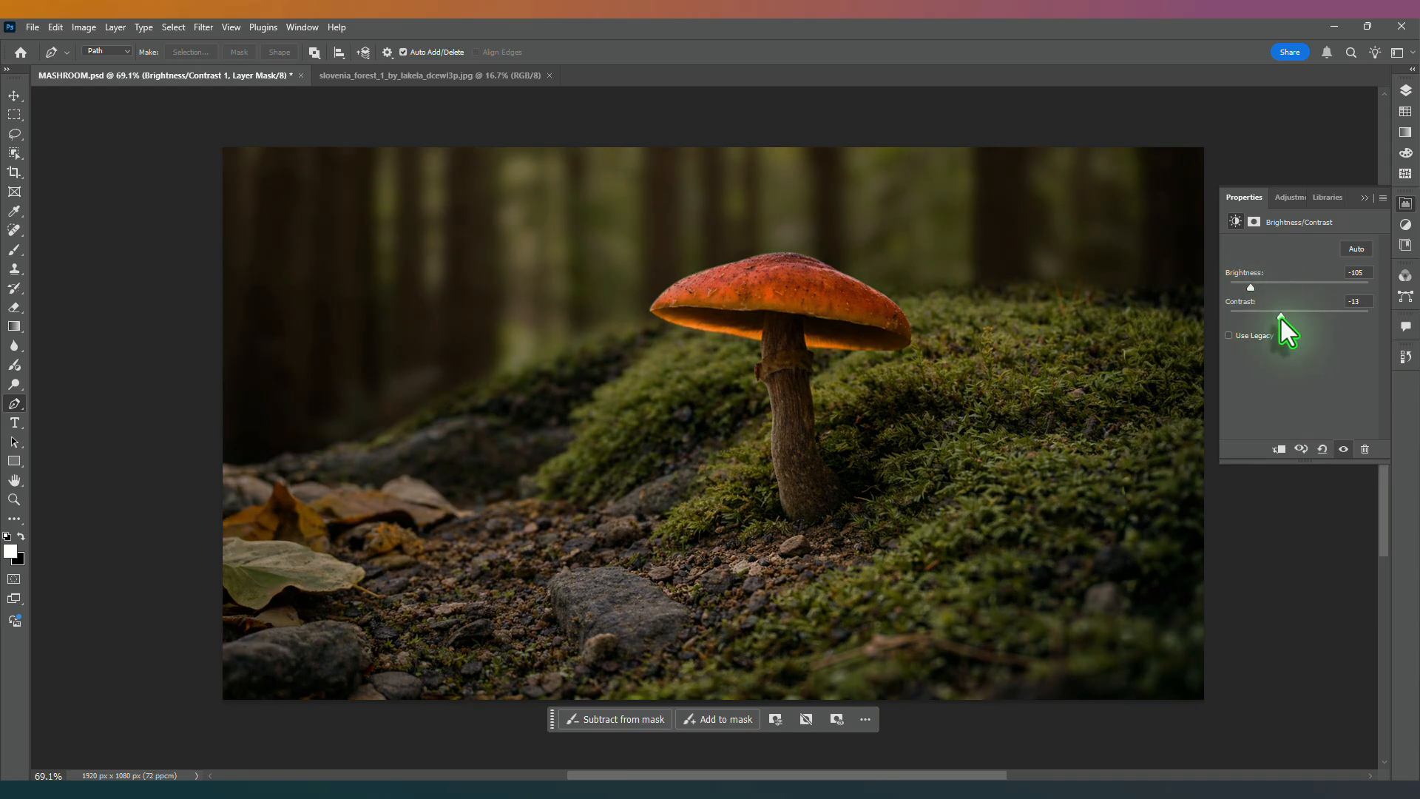
click(1365, 197)
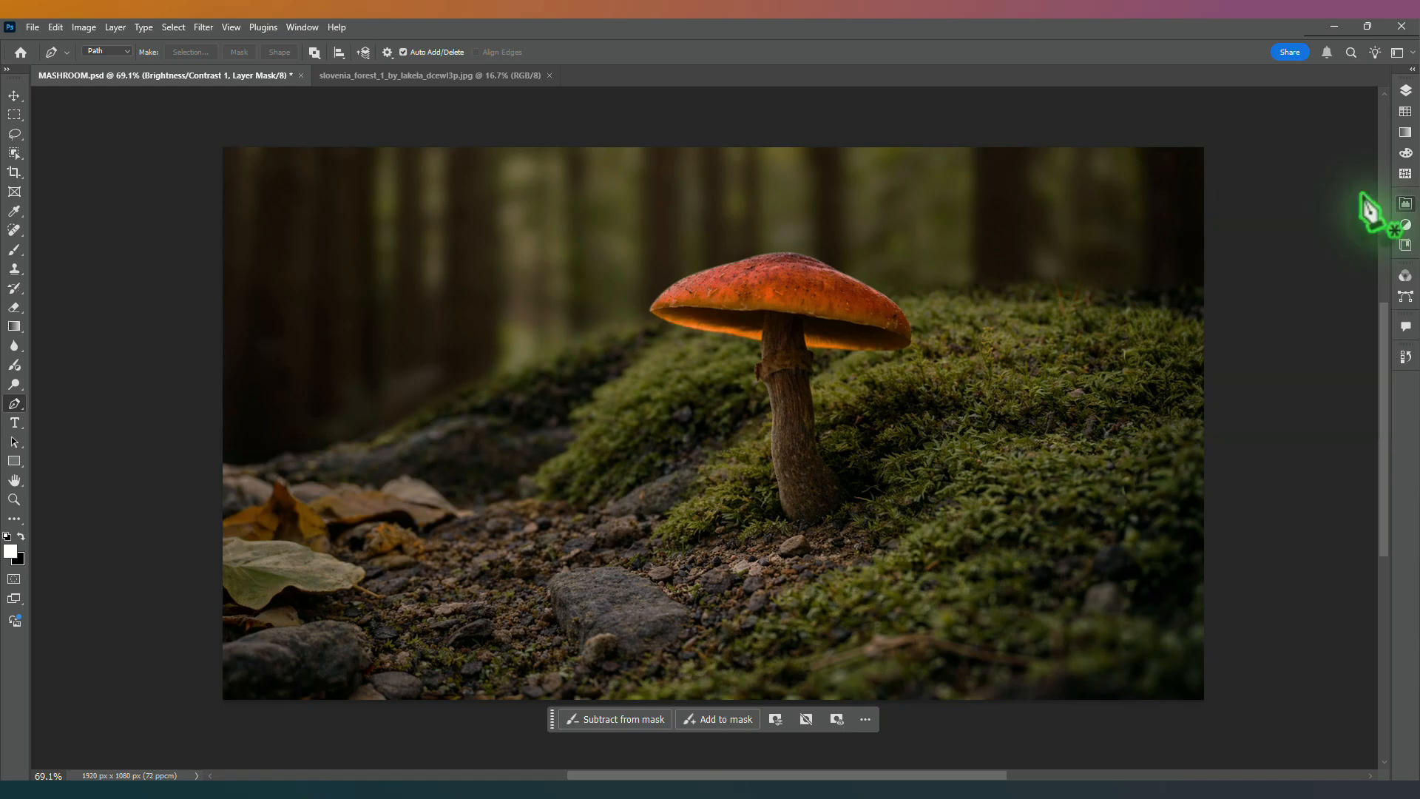
click(1406, 90)
click(1230, 175)
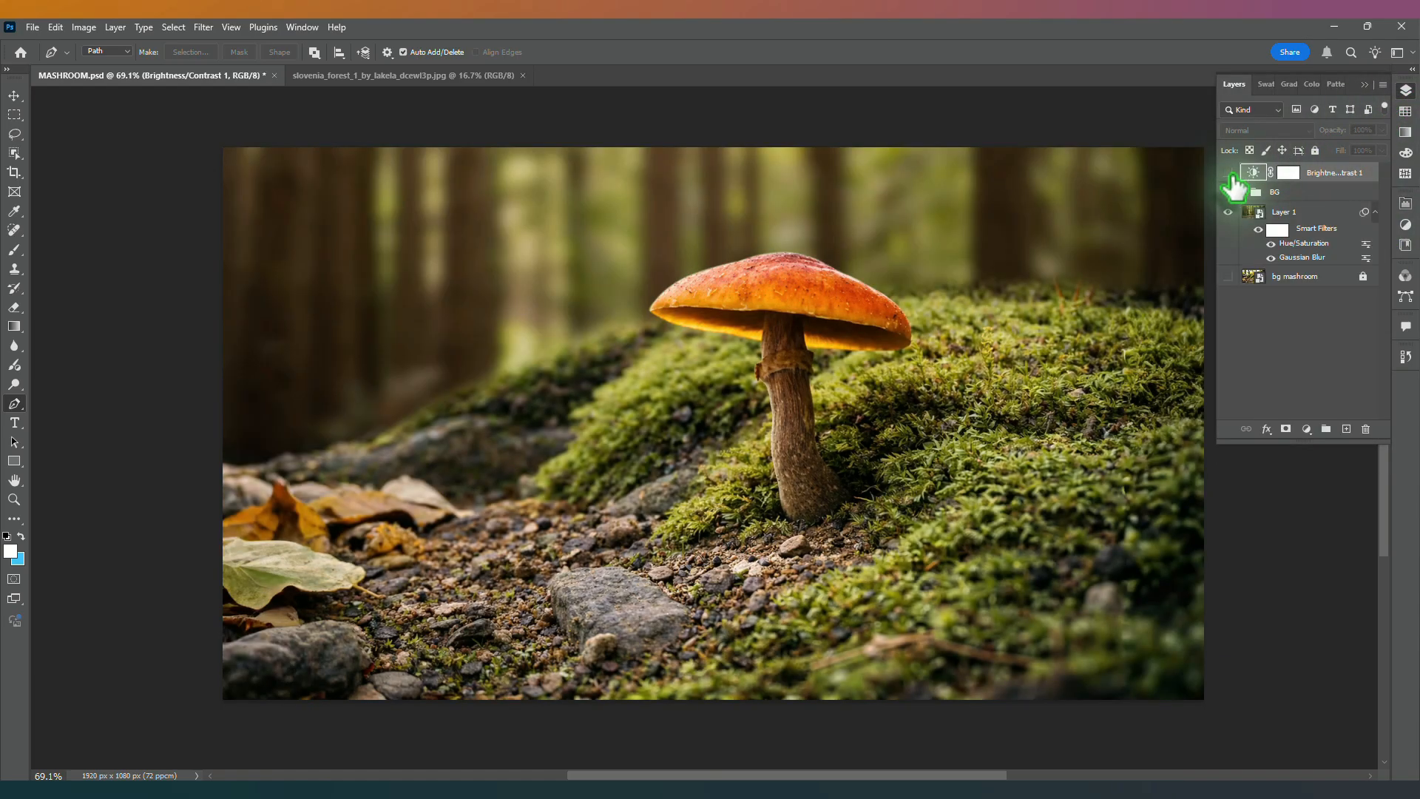
click(1229, 174)
Step: Add a black (000000) Solid Color fill layer above the Brightness/Contrast adjustment and set its opacity to 83%
click(1305, 433)
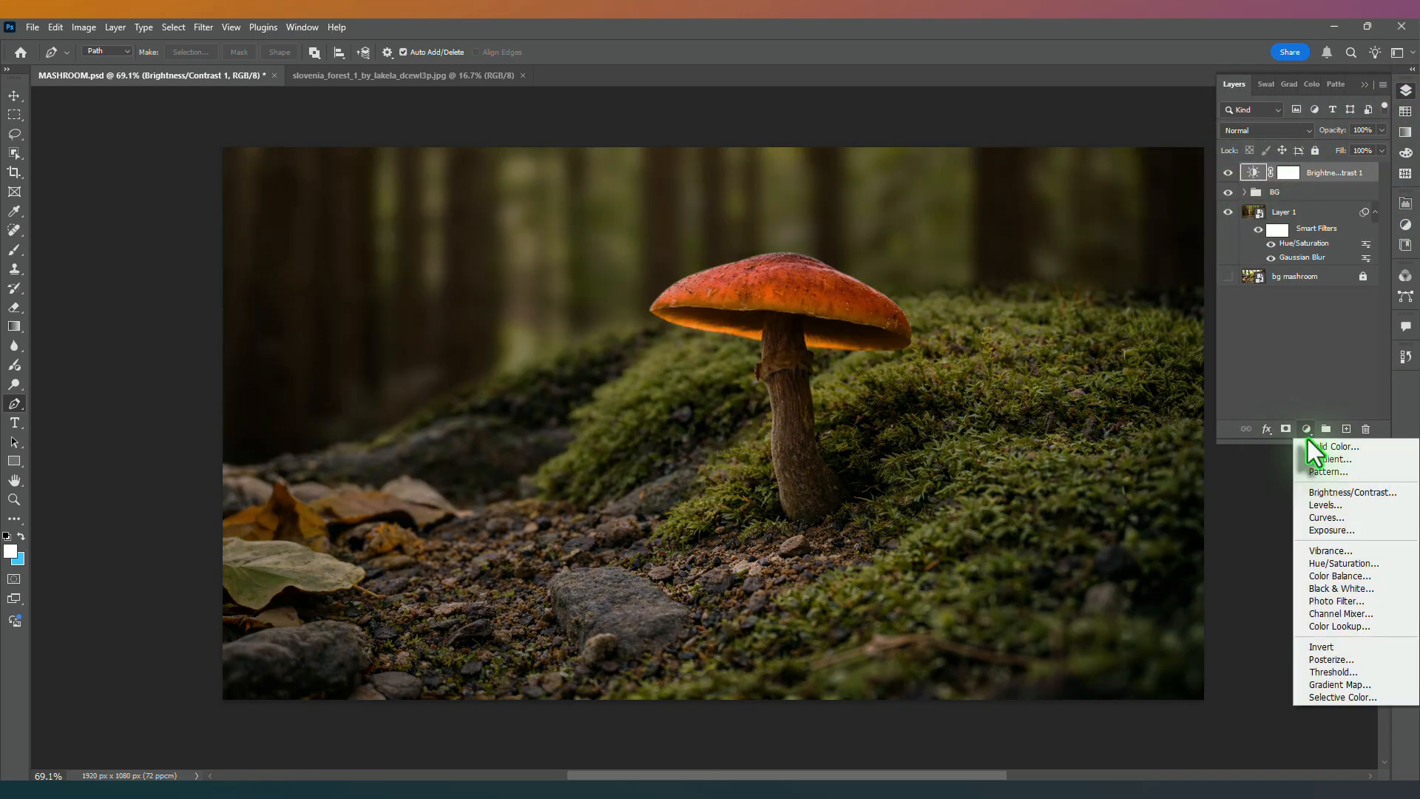
click(1310, 448)
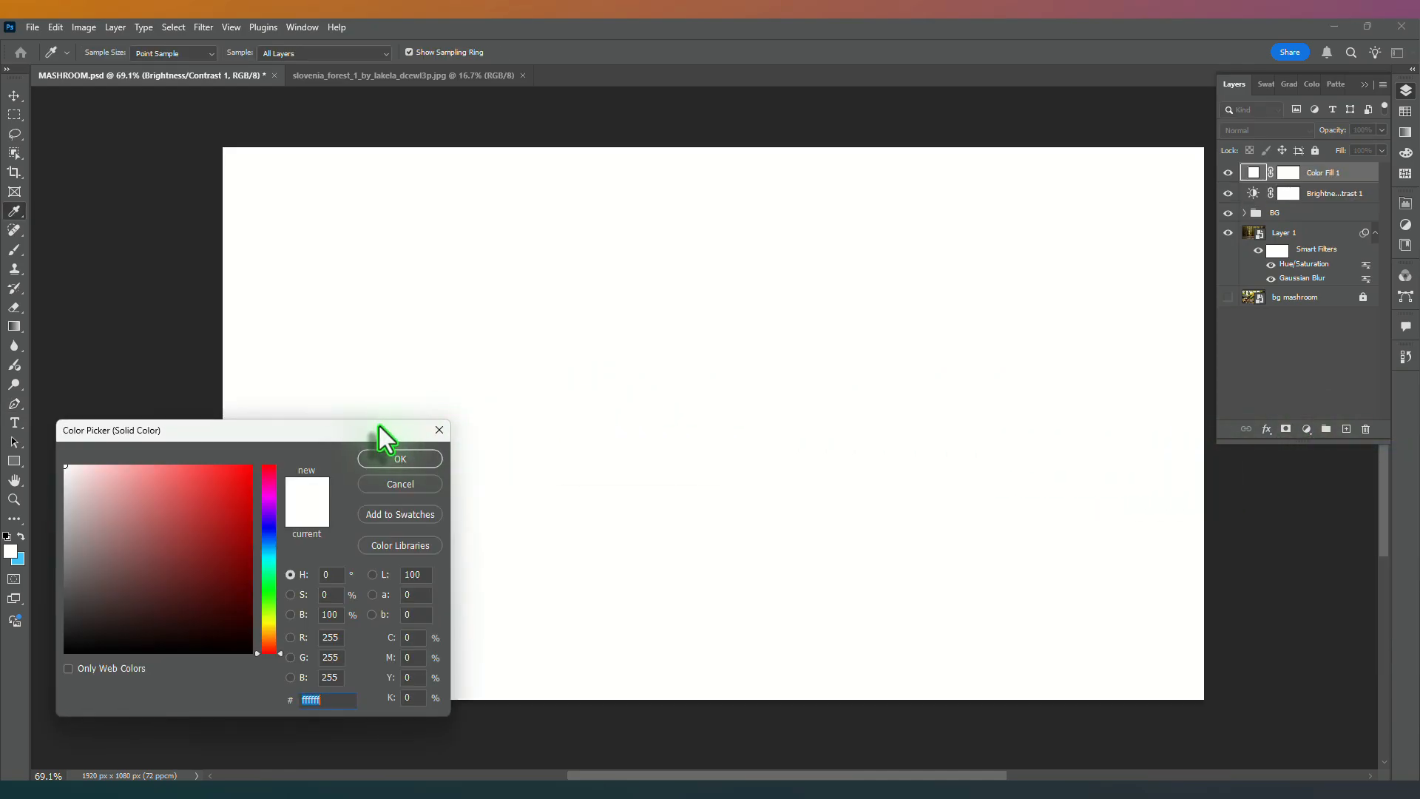
drag(357, 429, 958, 238)
drag(729, 395, 609, 522)
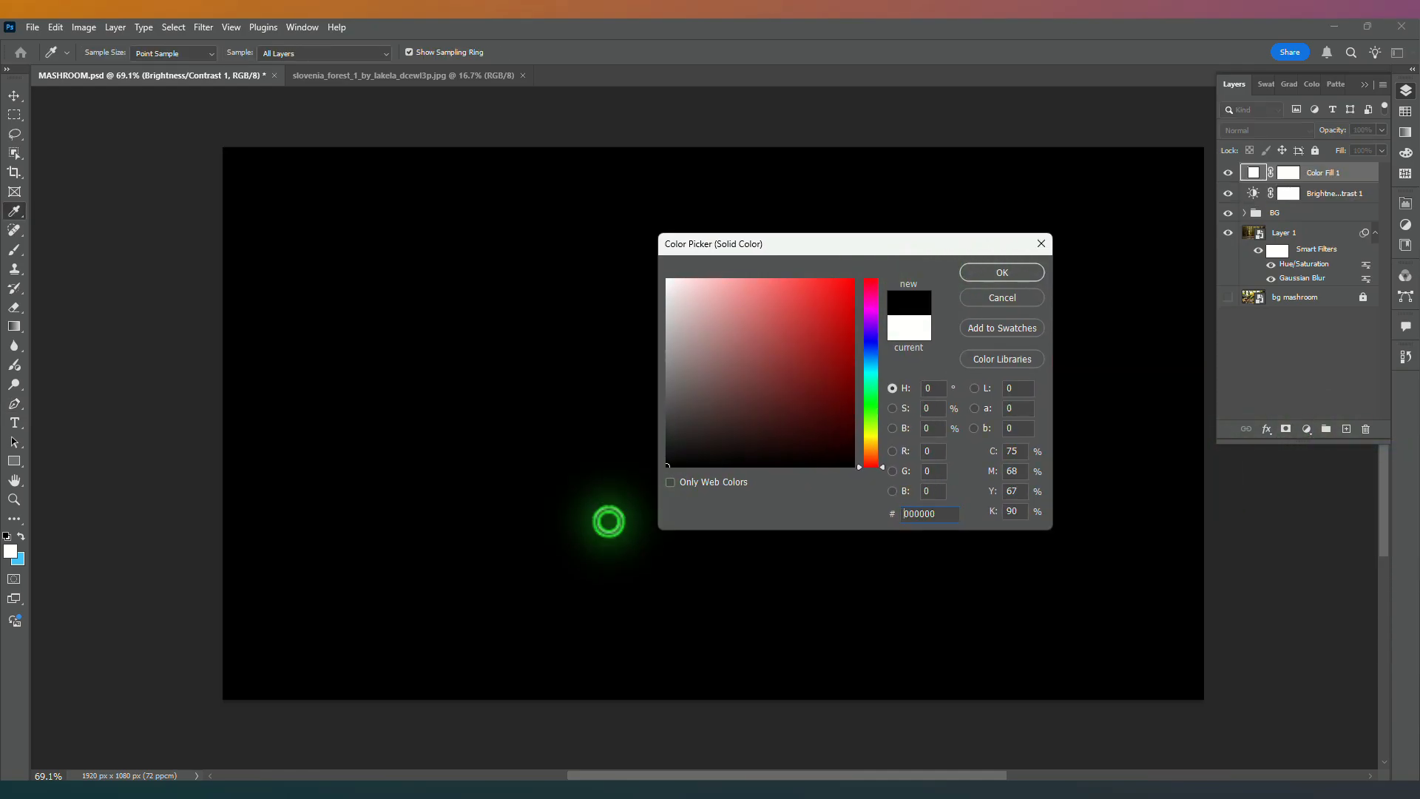
click(992, 269)
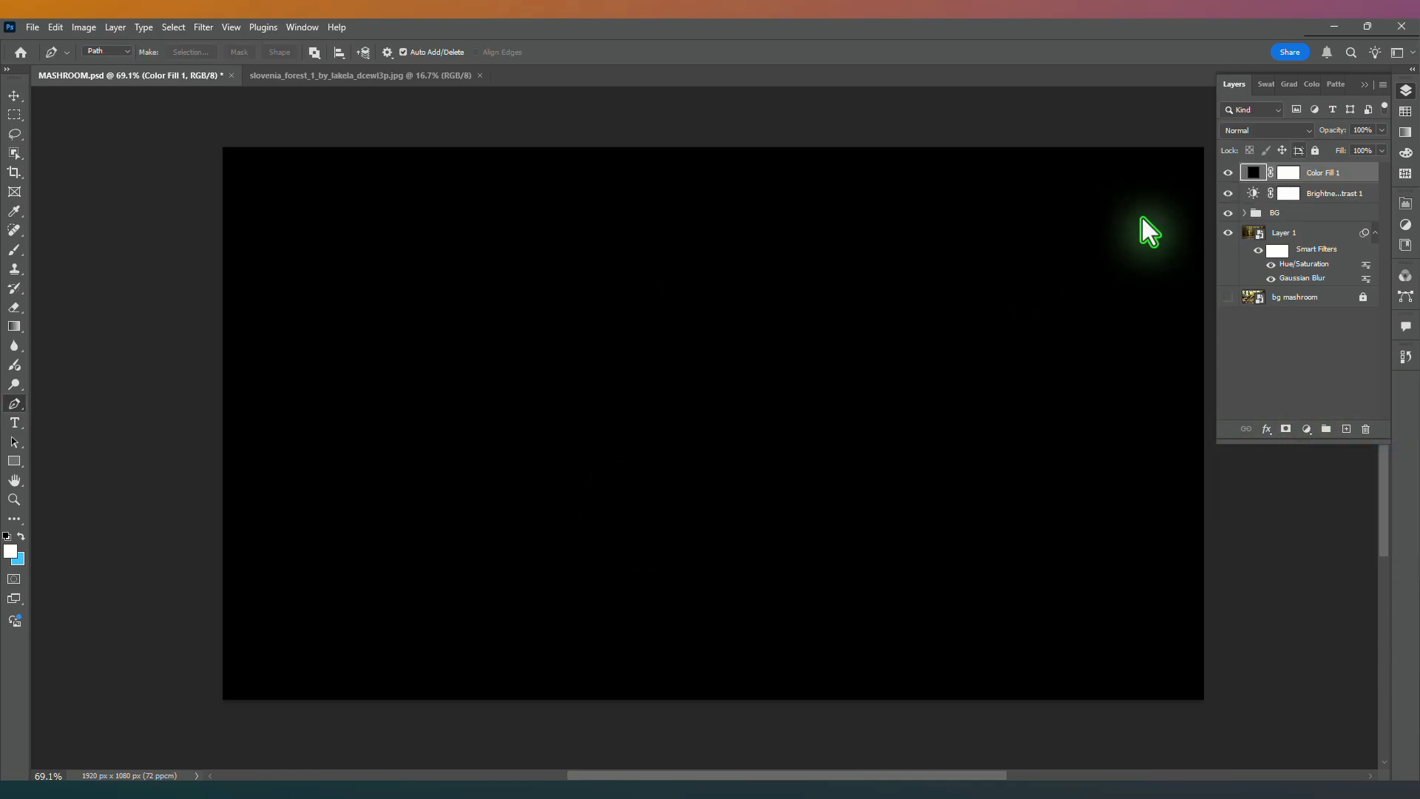
click(1386, 133)
drag(1377, 150, 1367, 152)
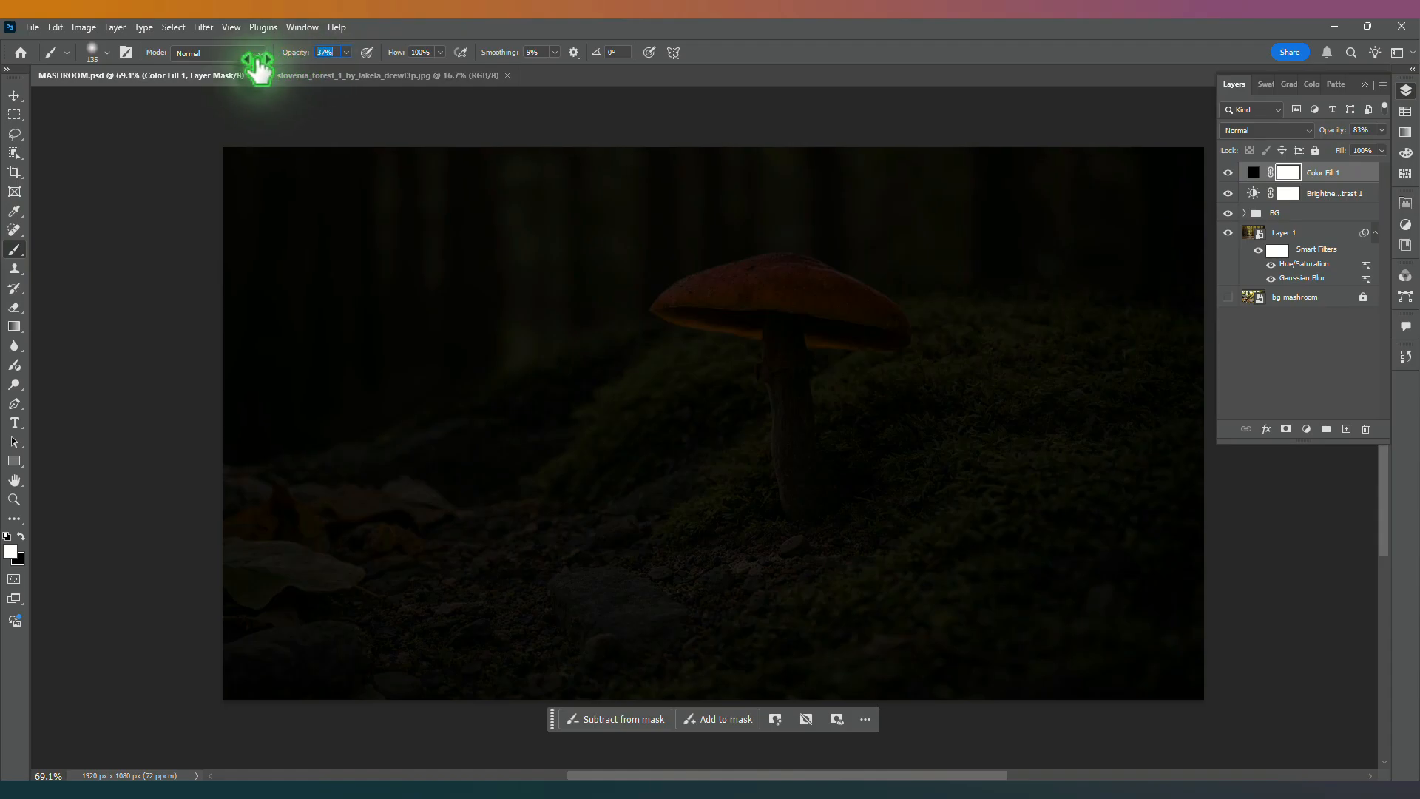
Step: Paint black on the color fill's mask over the mushroom area with a large 34% opacity brush, and lower the layer's opacity to 72%
click(21, 537)
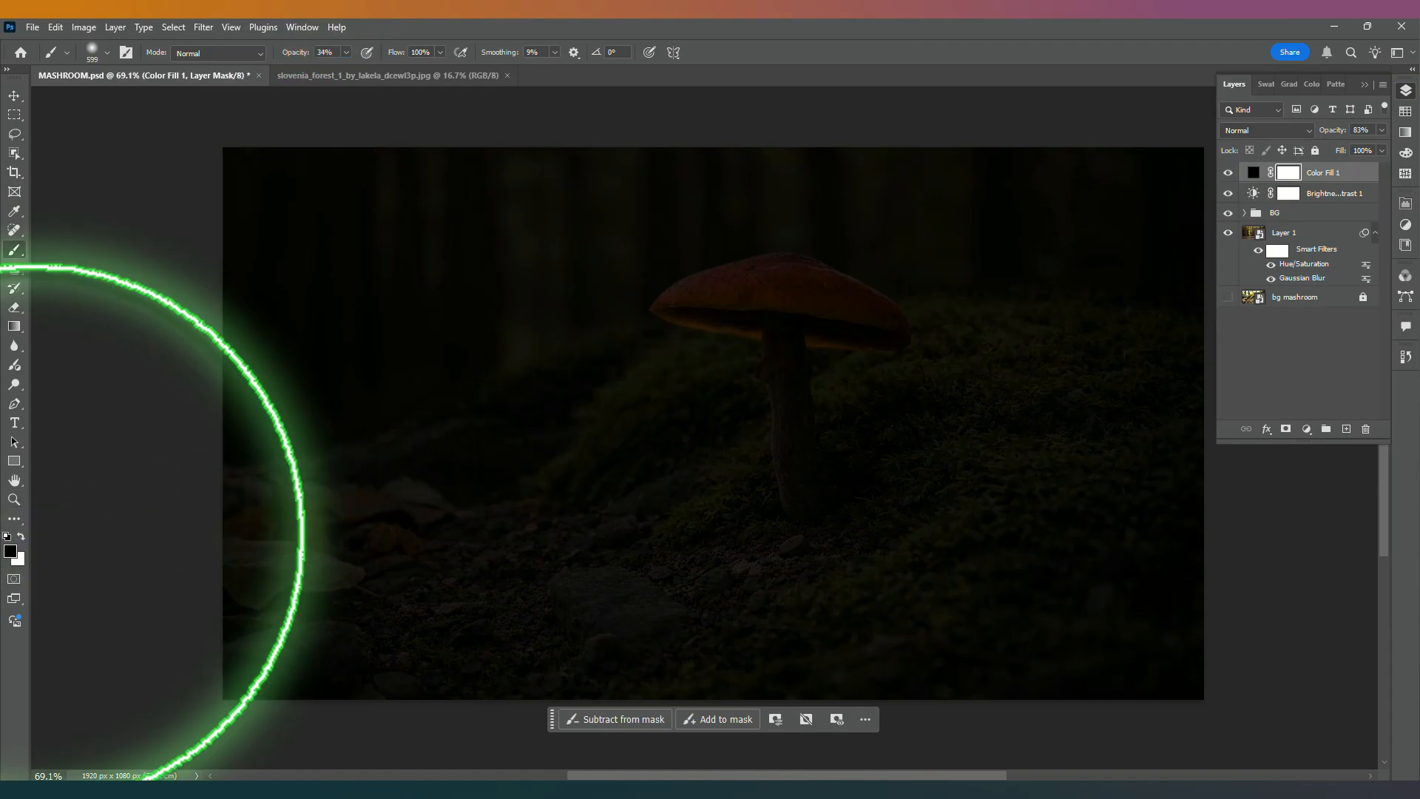
mouse_move(775, 374)
mouse_down()
mouse_move(826, 445)
mouse_move(795, 463)
mouse_move(759, 422)
mouse_move(734, 325)
mouse_move(802, 268)
mouse_move(802, 247)
mouse_move(954, 376)
mouse_move(981, 363)
mouse_move(629, 469)
mouse_move(602, 501)
mouse_move(683, 555)
mouse_move(699, 512)
mouse_move(661, 329)
mouse_move(685, 297)
mouse_move(726, 299)
mouse_move(889, 456)
mouse_move(636, 529)
mouse_move(656, 515)
mouse_move(640, 486)
mouse_move(549, 384)
mouse_move(733, 276)
mouse_move(746, 242)
mouse_move(633, 218)
mouse_move(974, 232)
mouse_move(957, 252)
mouse_move(992, 358)
mouse_move(882, 422)
mouse_up()
click(1381, 130)
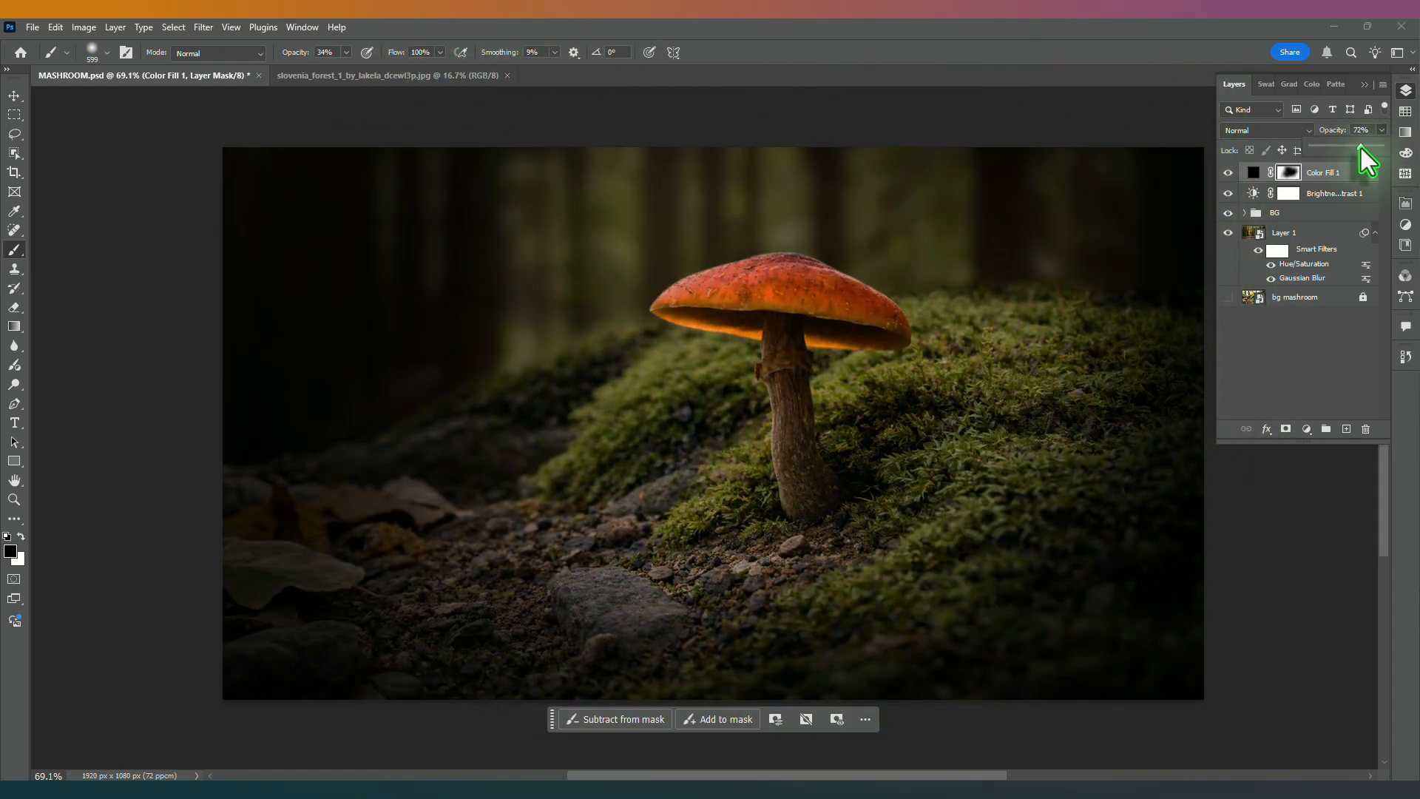
Step: Create a new layer above the Brightness/Contrast adjustment and clip both to the BG group
key(v)
click(1336, 194)
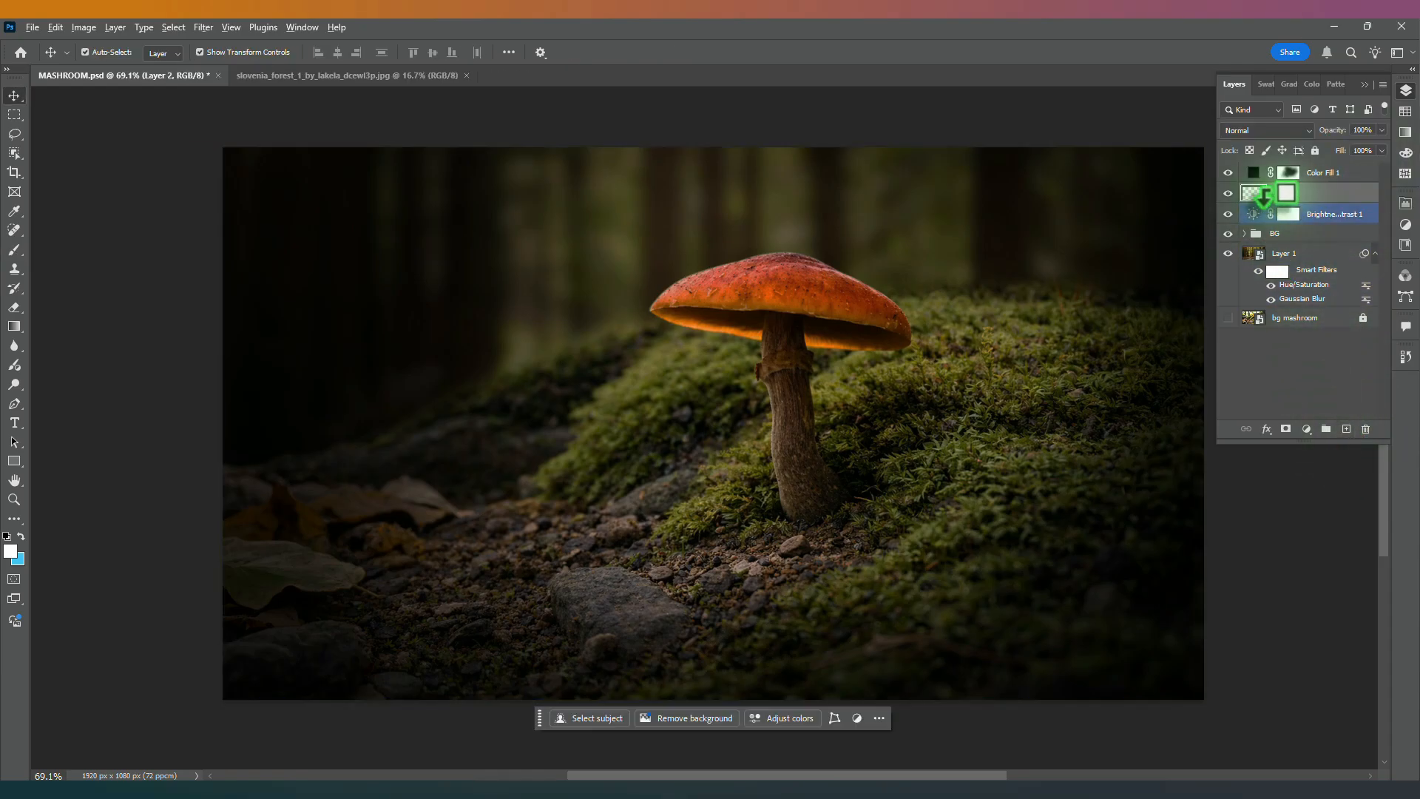
drag(1267, 194, 1263, 209)
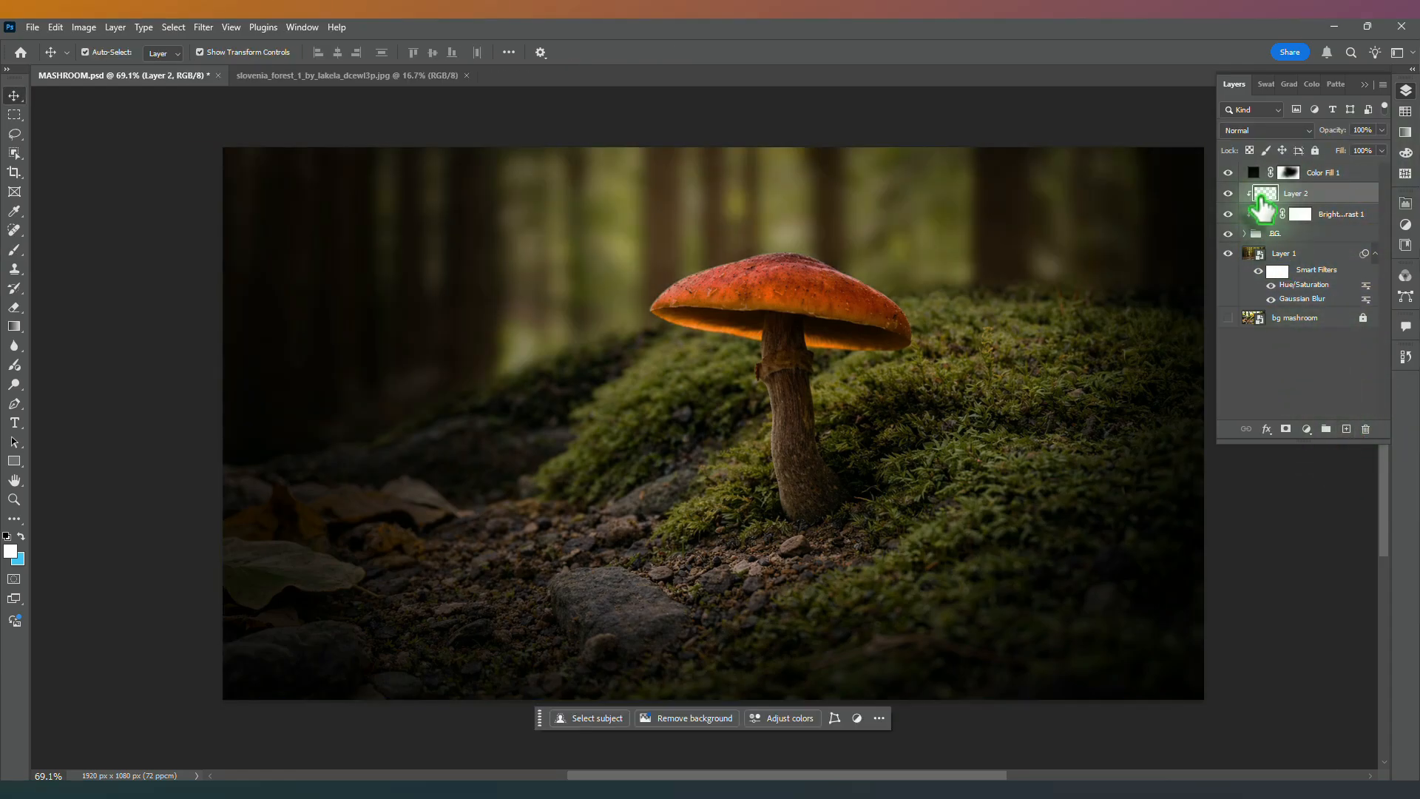
Step: Fill the new clipped Layer 2 with 50% Gray in Normal mode at 100% opacity
click(56, 27)
click(67, 258)
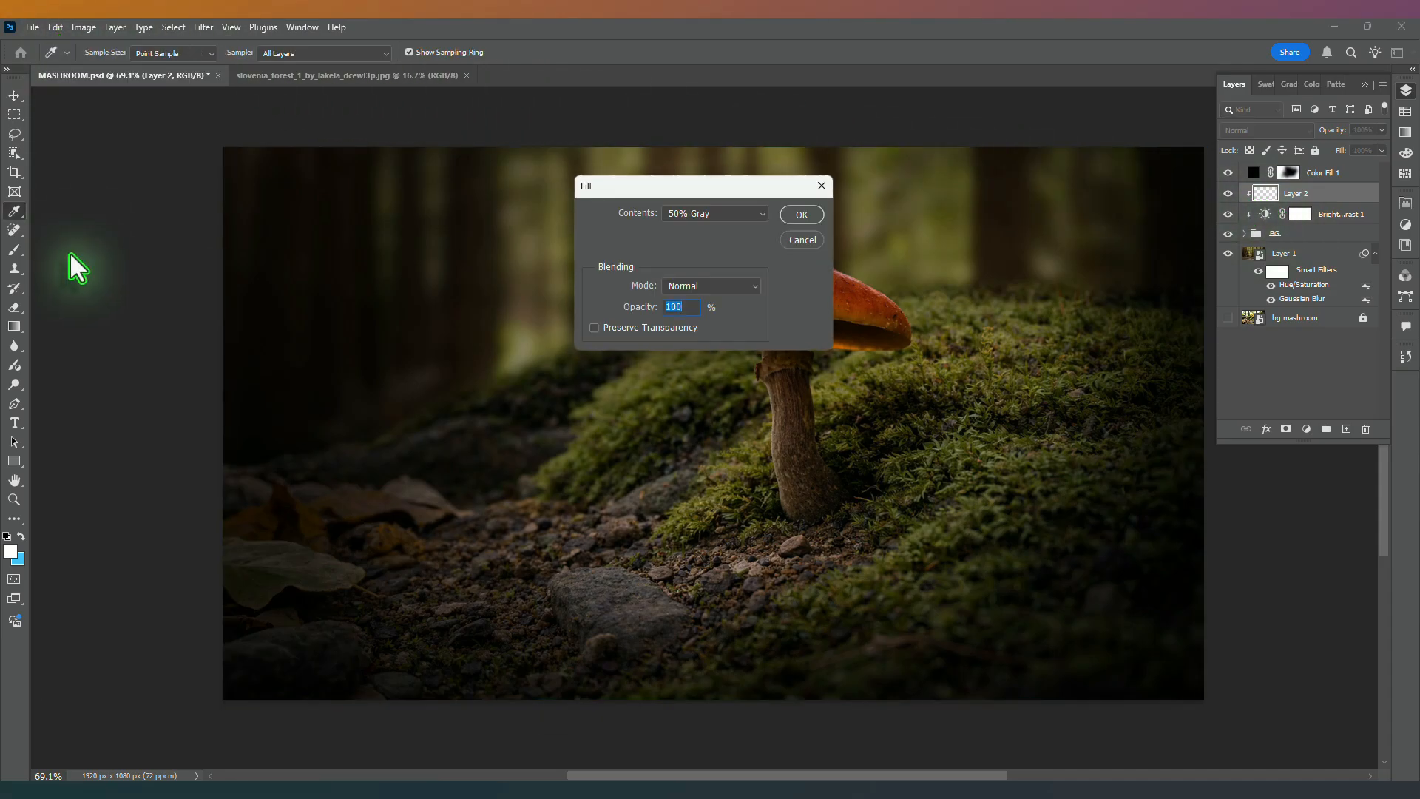
key(v)
click(802, 214)
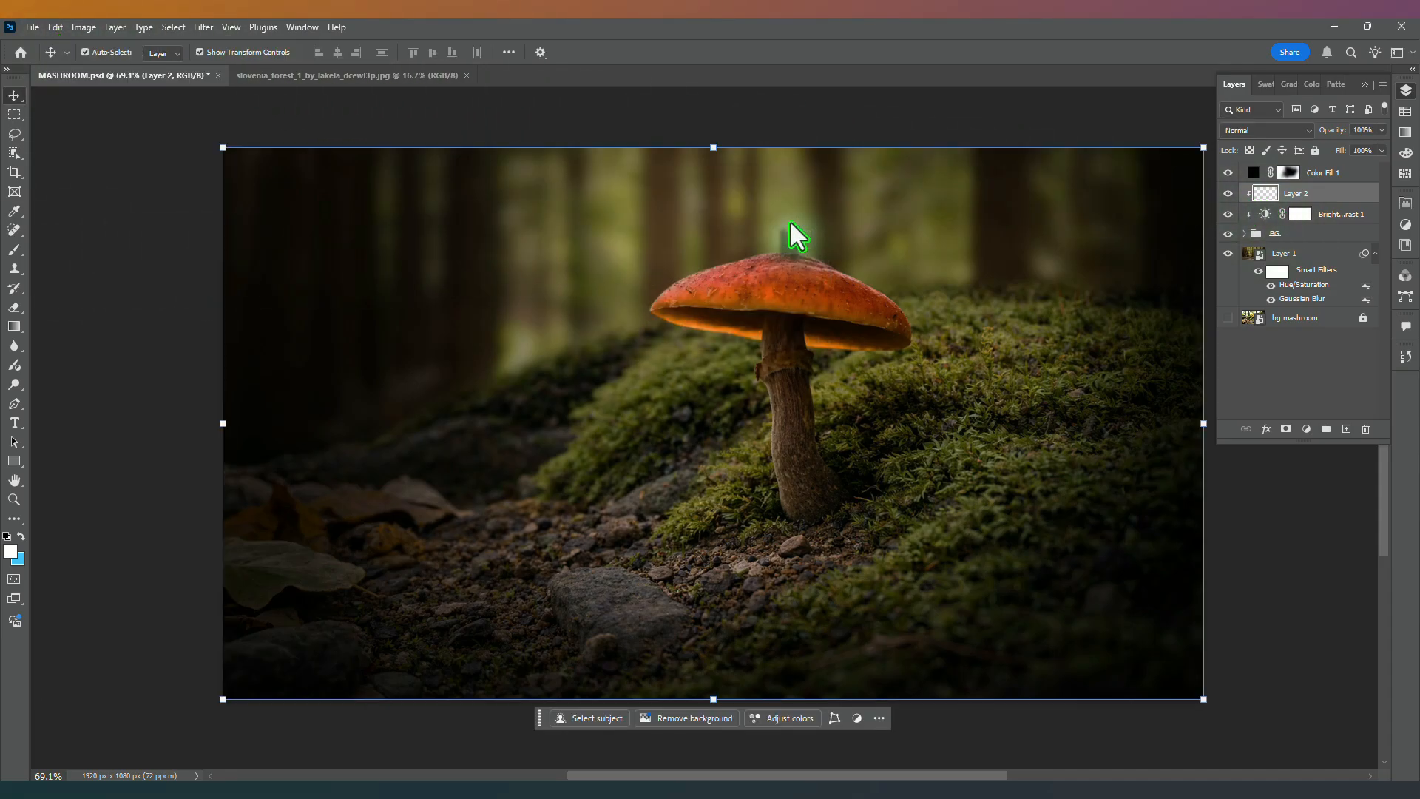
Step: Set Layer 2's blend mode to Overlay
click(1302, 131)
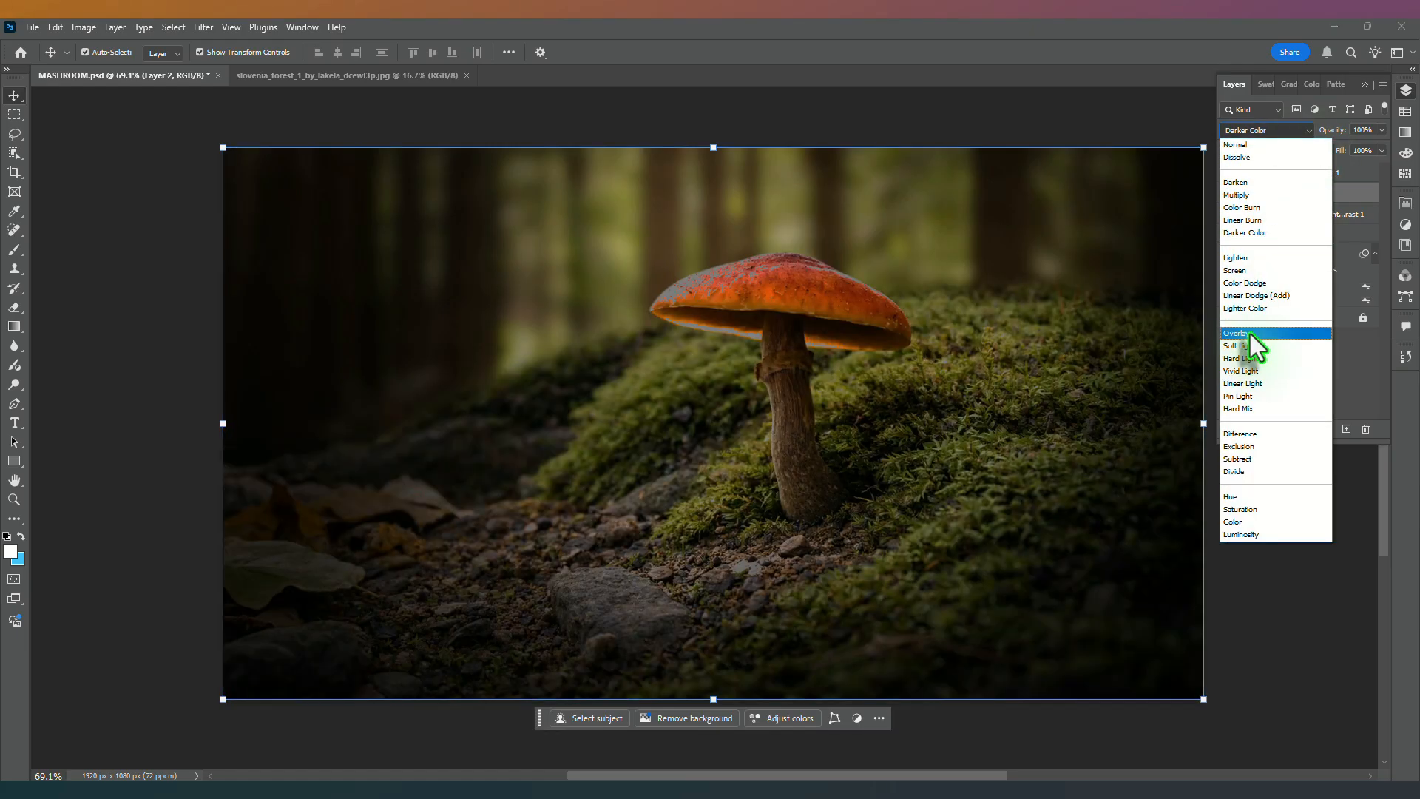
click(1250, 335)
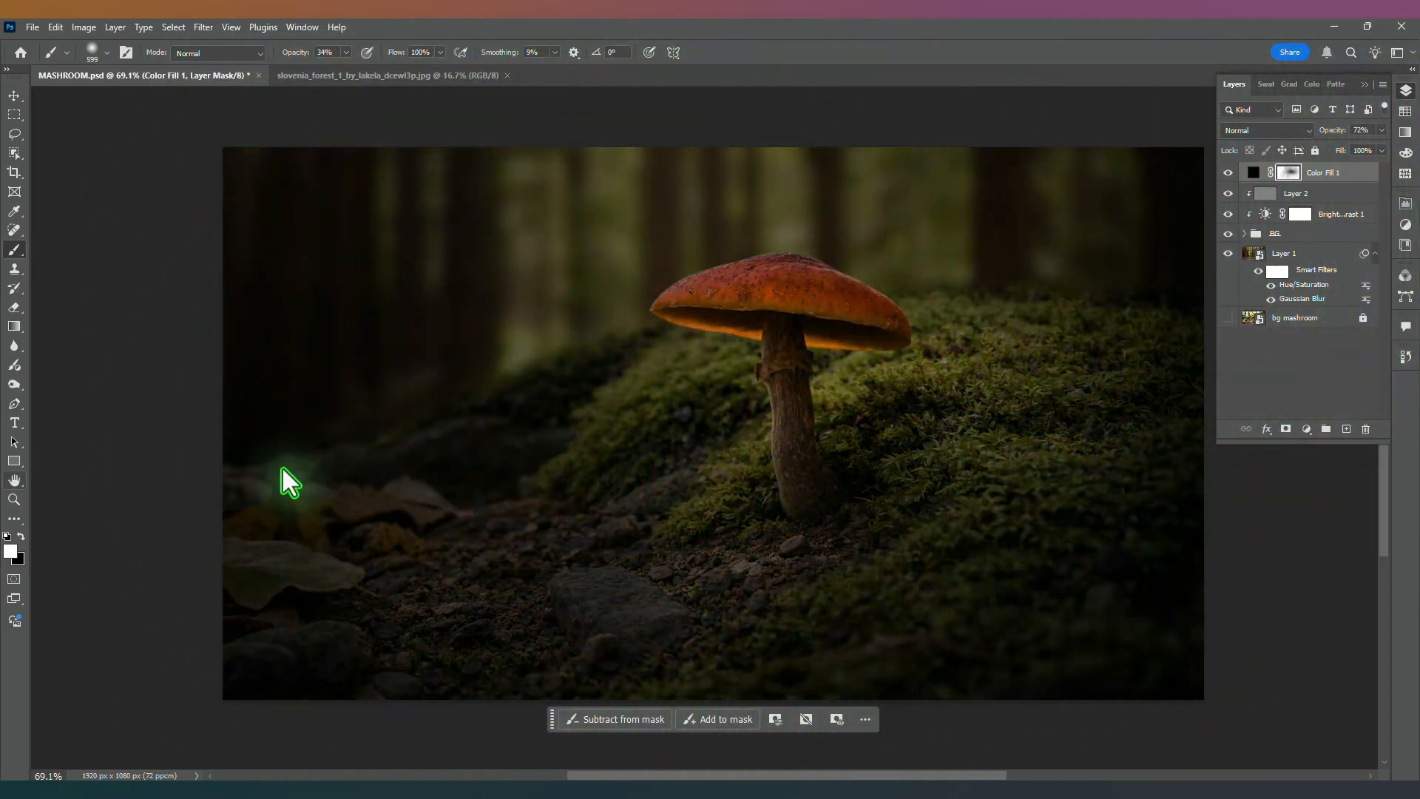
Step: Paint black over the mushroom area on the Color Fill 1 mask with a large brush at 19% opacity
key(x)
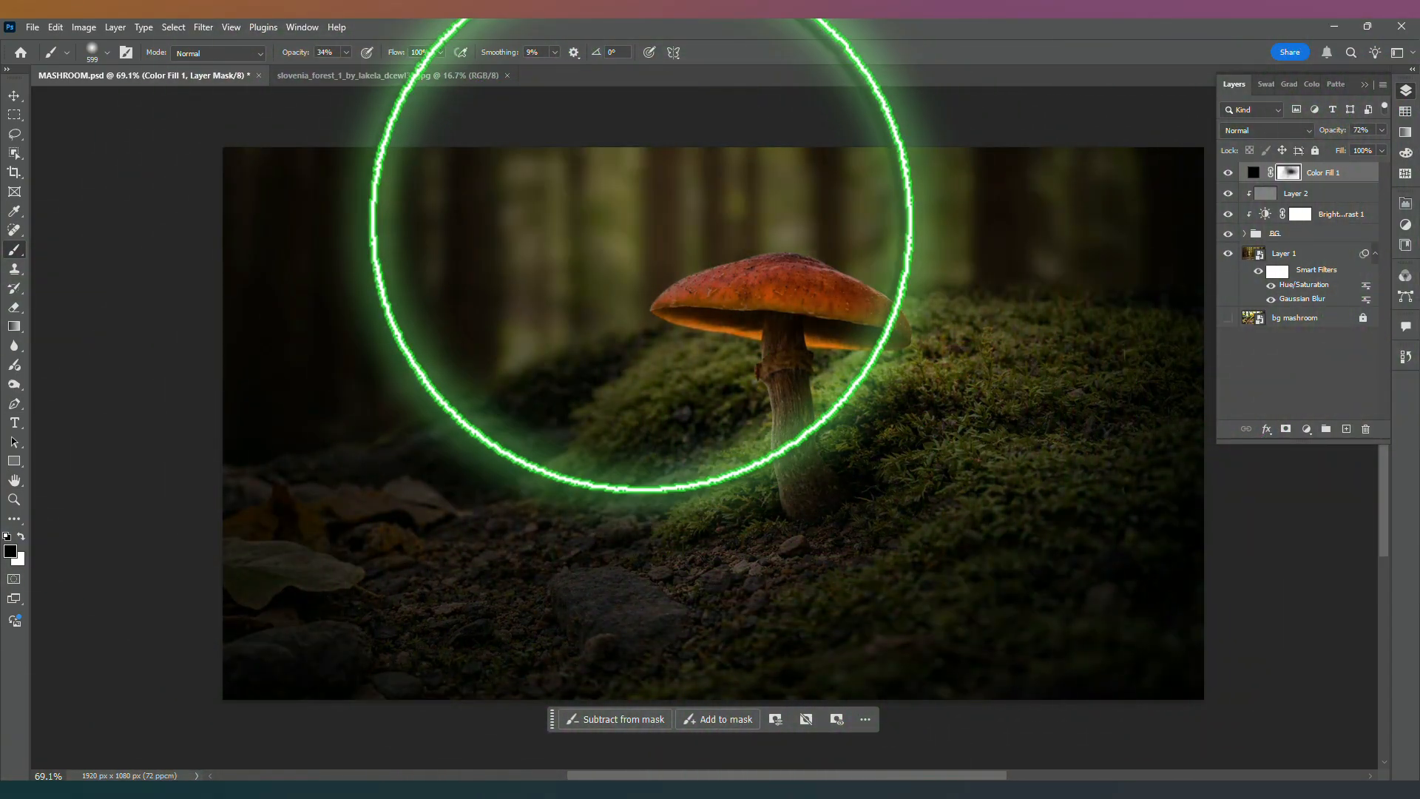
click(346, 52)
drag(343, 69, 332, 69)
mouse_move(829, 288)
mouse_down()
mouse_move(1047, 339)
mouse_move(698, 432)
mouse_move(549, 445)
mouse_move(662, 555)
mouse_move(695, 551)
mouse_move(802, 511)
mouse_move(988, 362)
mouse_move(493, 567)
mouse_move(696, 409)
mouse_move(916, 381)
mouse_move(833, 308)
mouse_move(697, 274)
mouse_move(869, 239)
mouse_move(728, 392)
mouse_up()
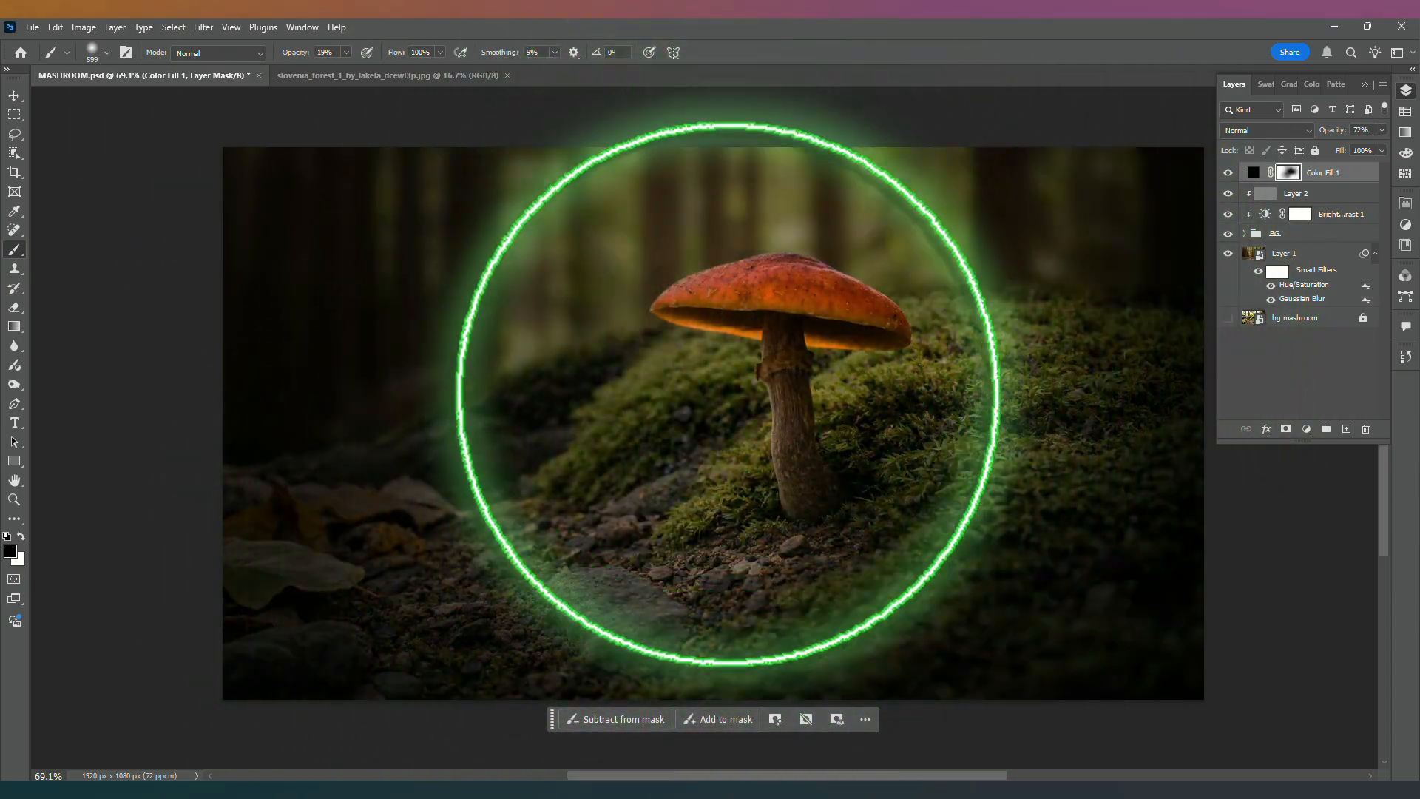
Step: Burn the shadows around the foreground stone on Layer 2, using the Midtones range at 50% exposure
click(1269, 198)
click(14, 384)
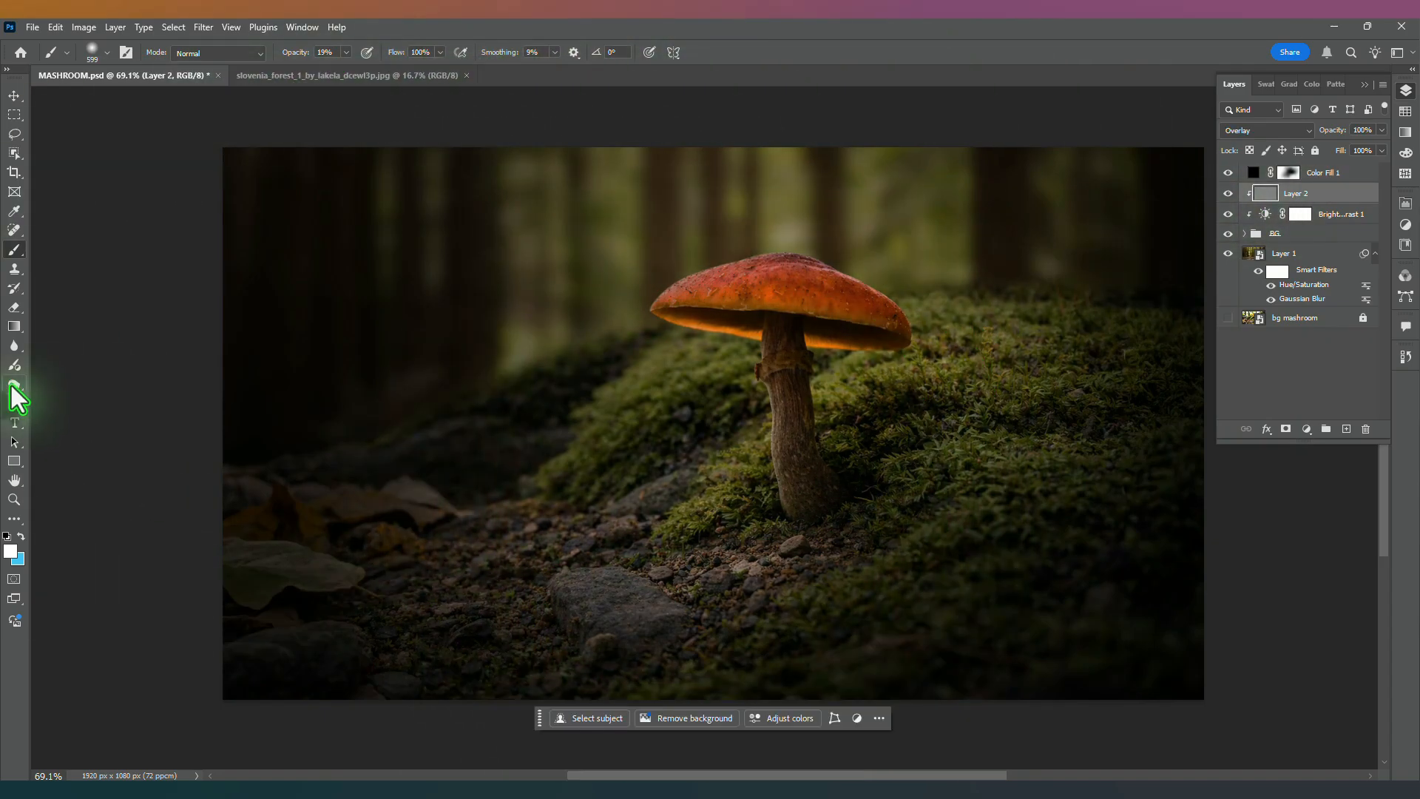
drag(436, 543, 601, 618)
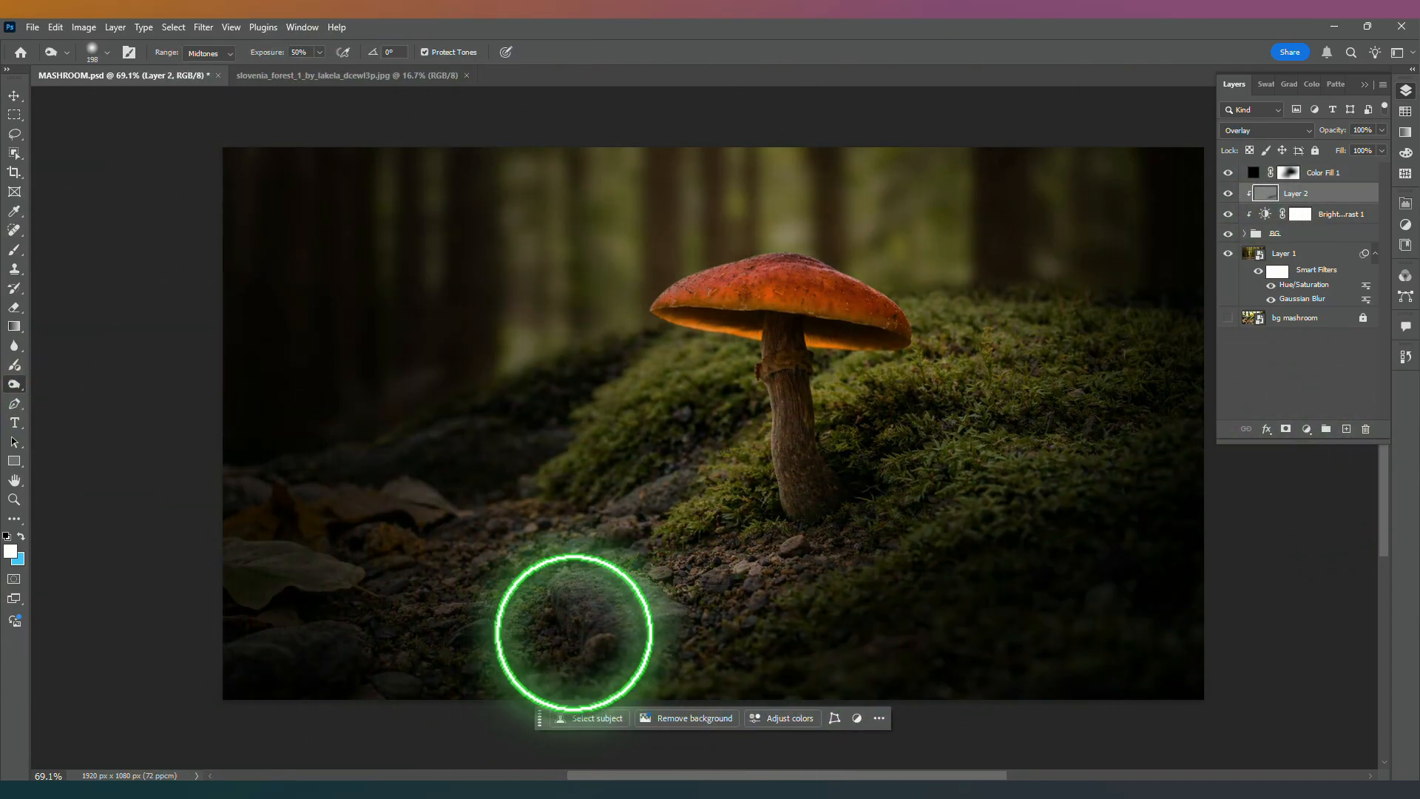
scroll(564, 628, up, 6)
mouse_move(565, 628)
mouse_down()
mouse_move(491, 606)
mouse_move(459, 576)
mouse_up()
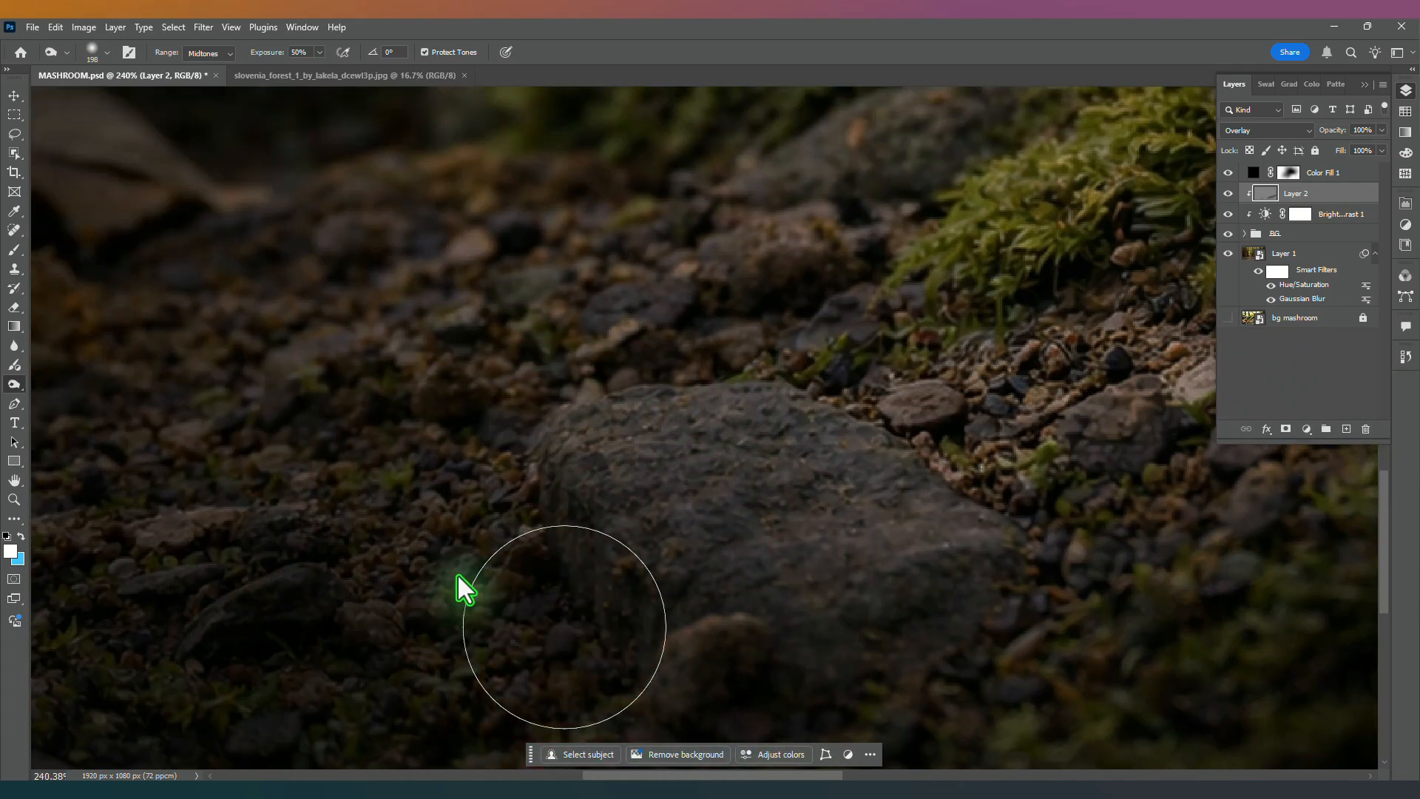
drag(567, 556, 517, 552)
Step: Burn the ground along the image's lower edge, below and left of the stone, with a larger brush
drag(692, 386, 736, 104)
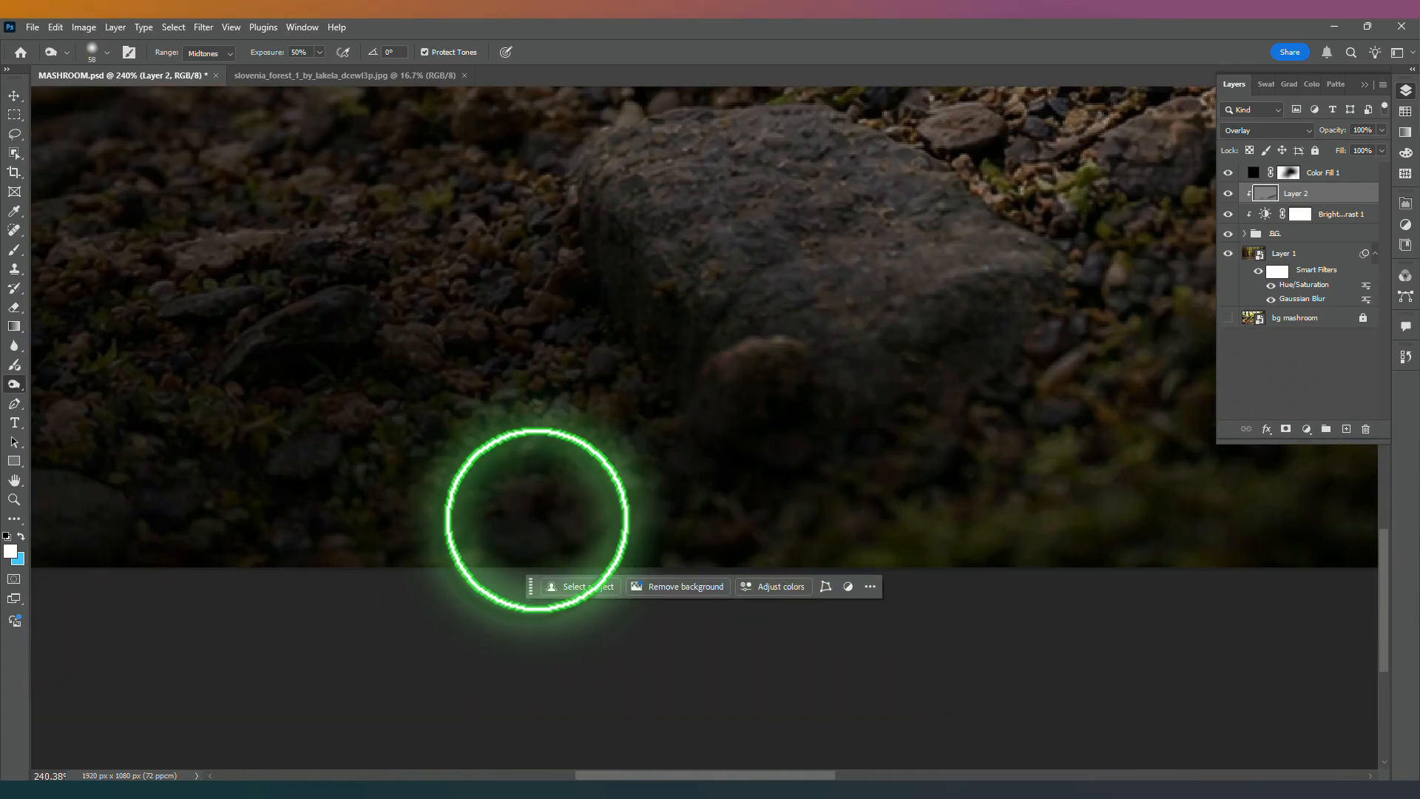
drag(673, 504, 671, 504)
drag(516, 528, 513, 517)
scroll(514, 518, down, 5)
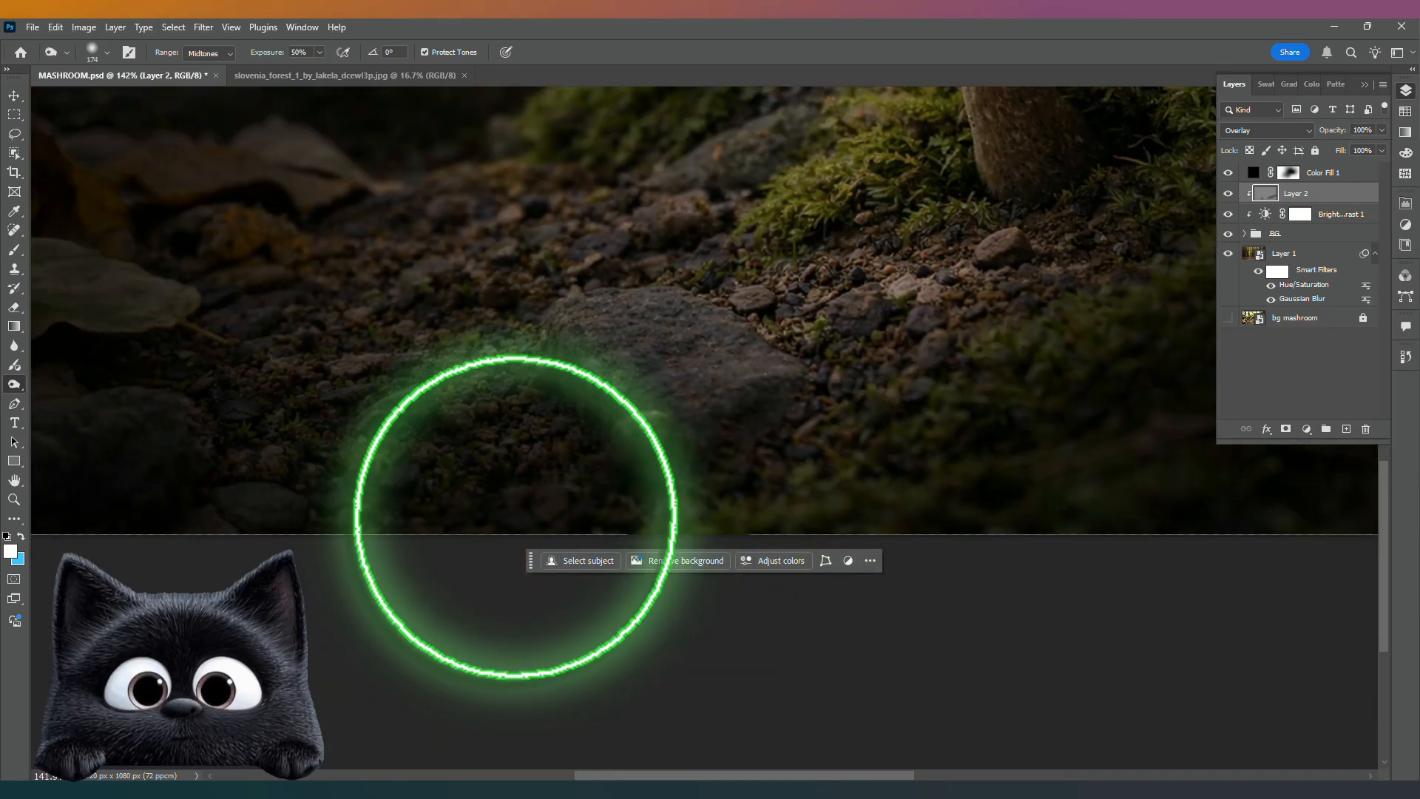
mouse_move(488, 344)
mouse_down()
mouse_move(469, 562)
mouse_move(510, 510)
mouse_move(495, 485)
mouse_up()
scroll(518, 494, down, 3)
scroll(490, 490, down, 1)
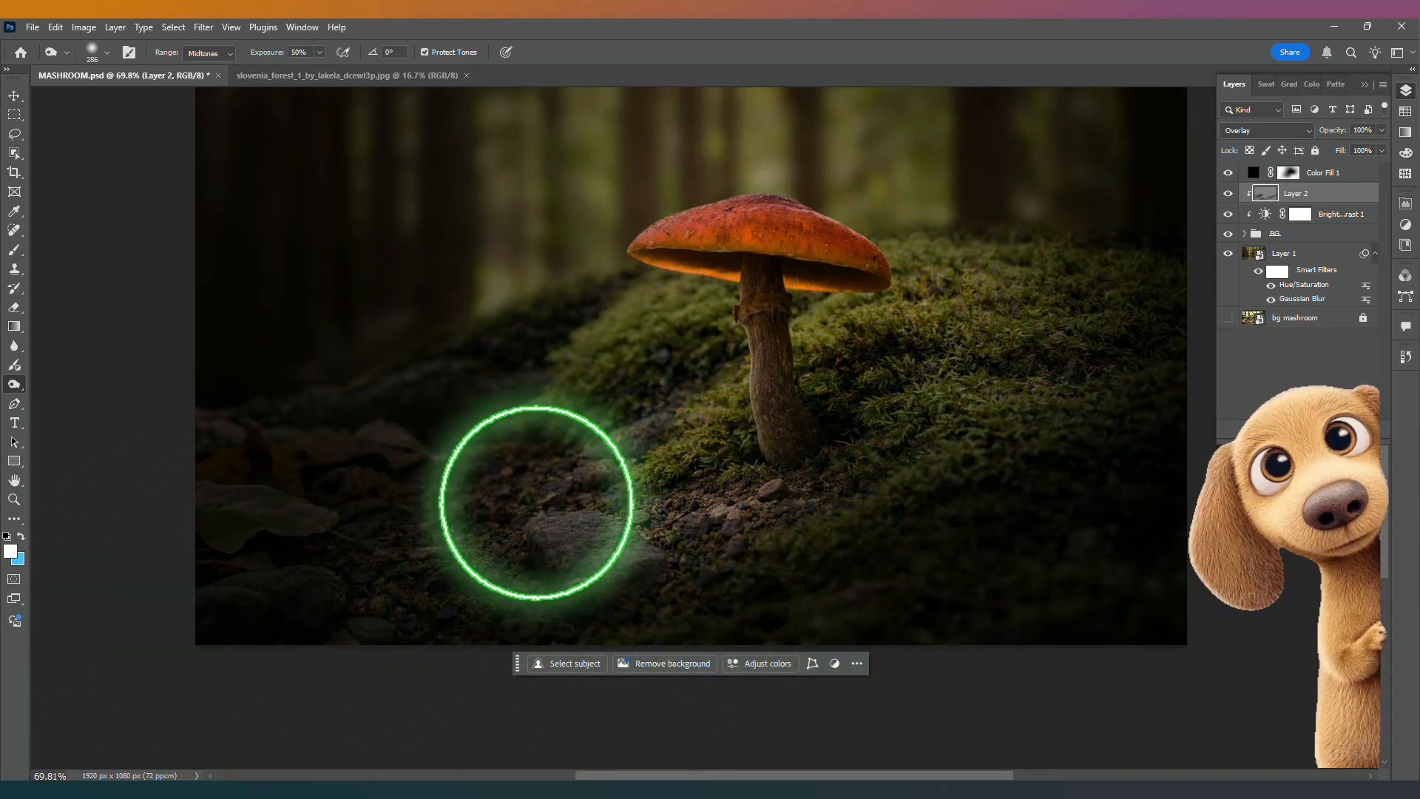
Step: Burn the mossy slope and the dark ground around the mushroom on Layer 2 with midtones at 50% exposure
drag(925, 338, 872, 390)
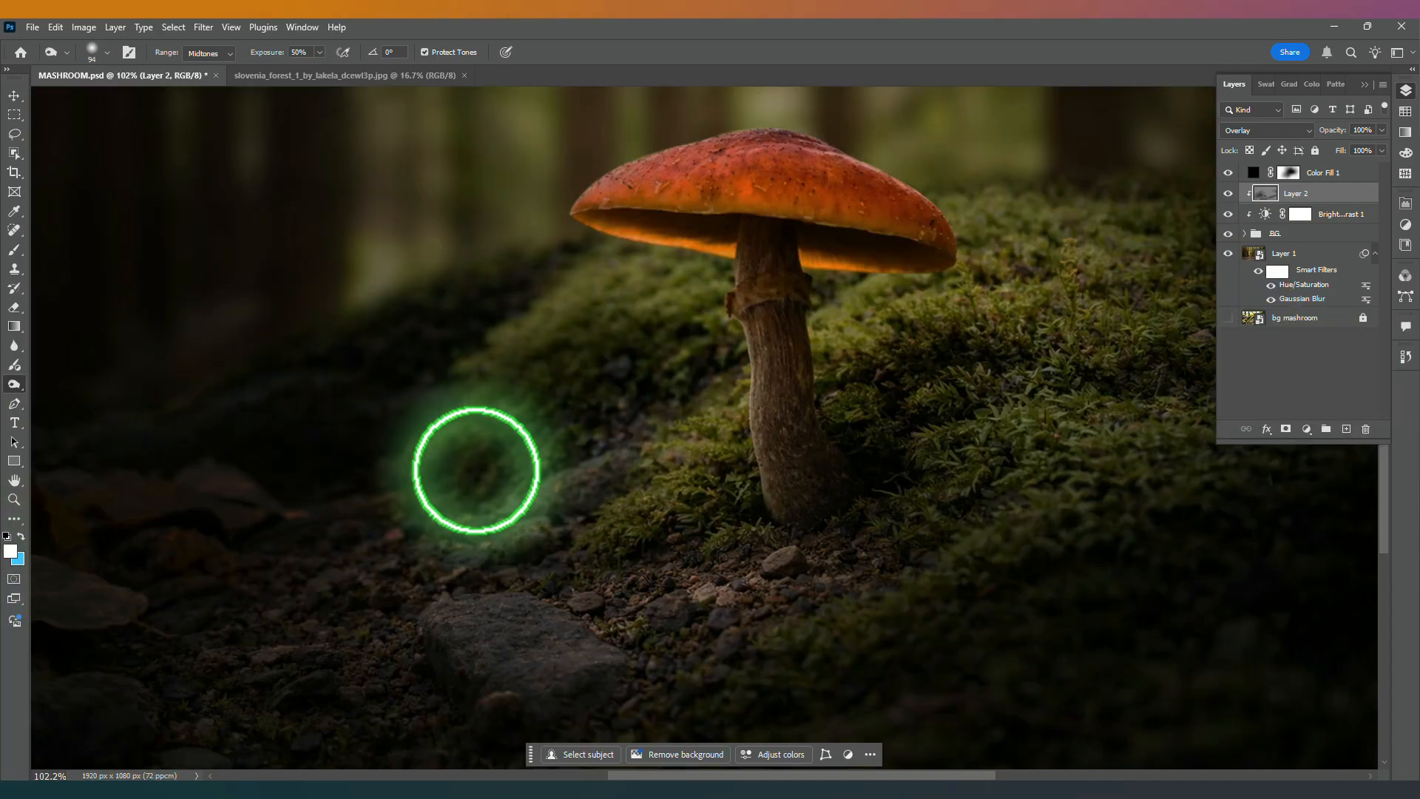
scroll(558, 380, down, 3)
scroll(514, 355, up, 2)
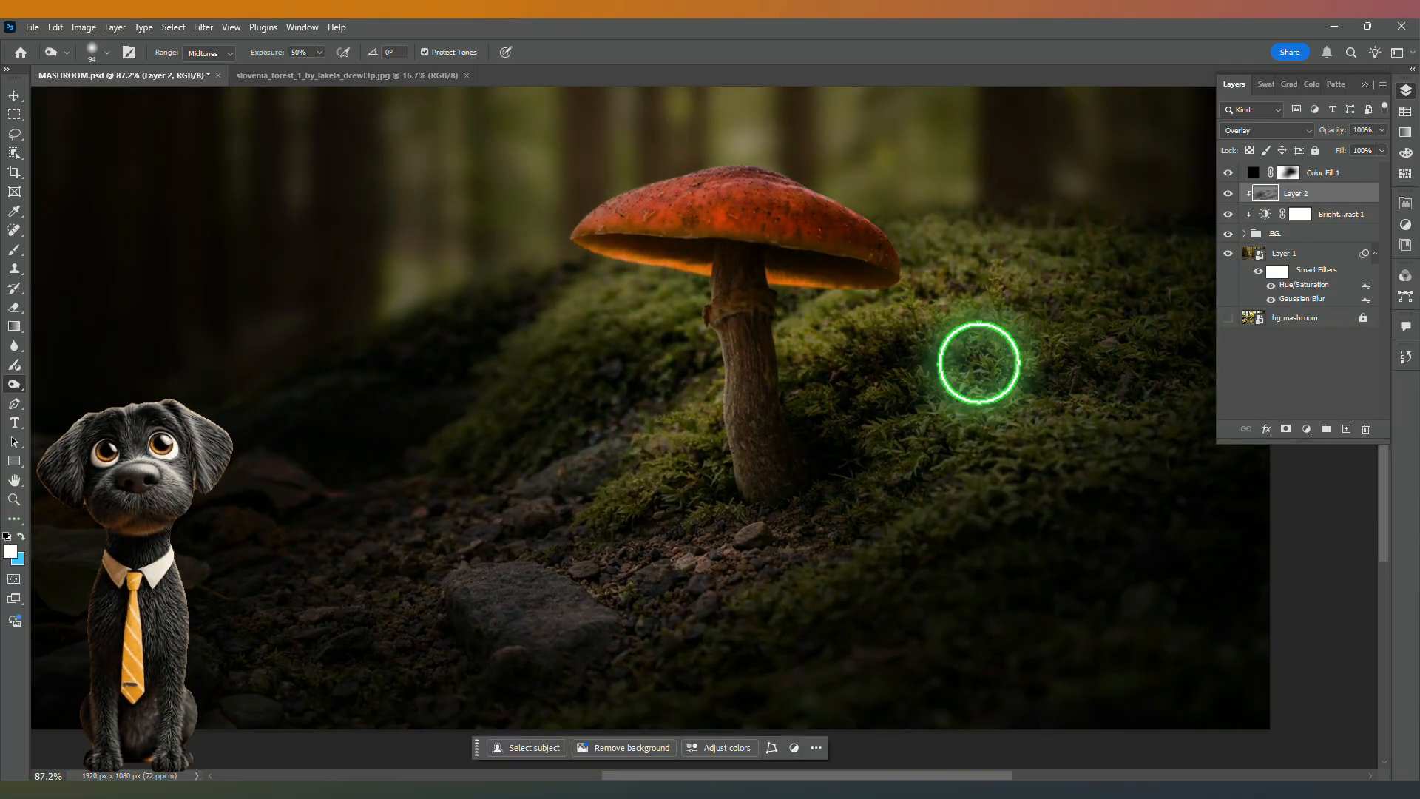
scroll(935, 376, right, 4)
scroll(800, 259, left, 5)
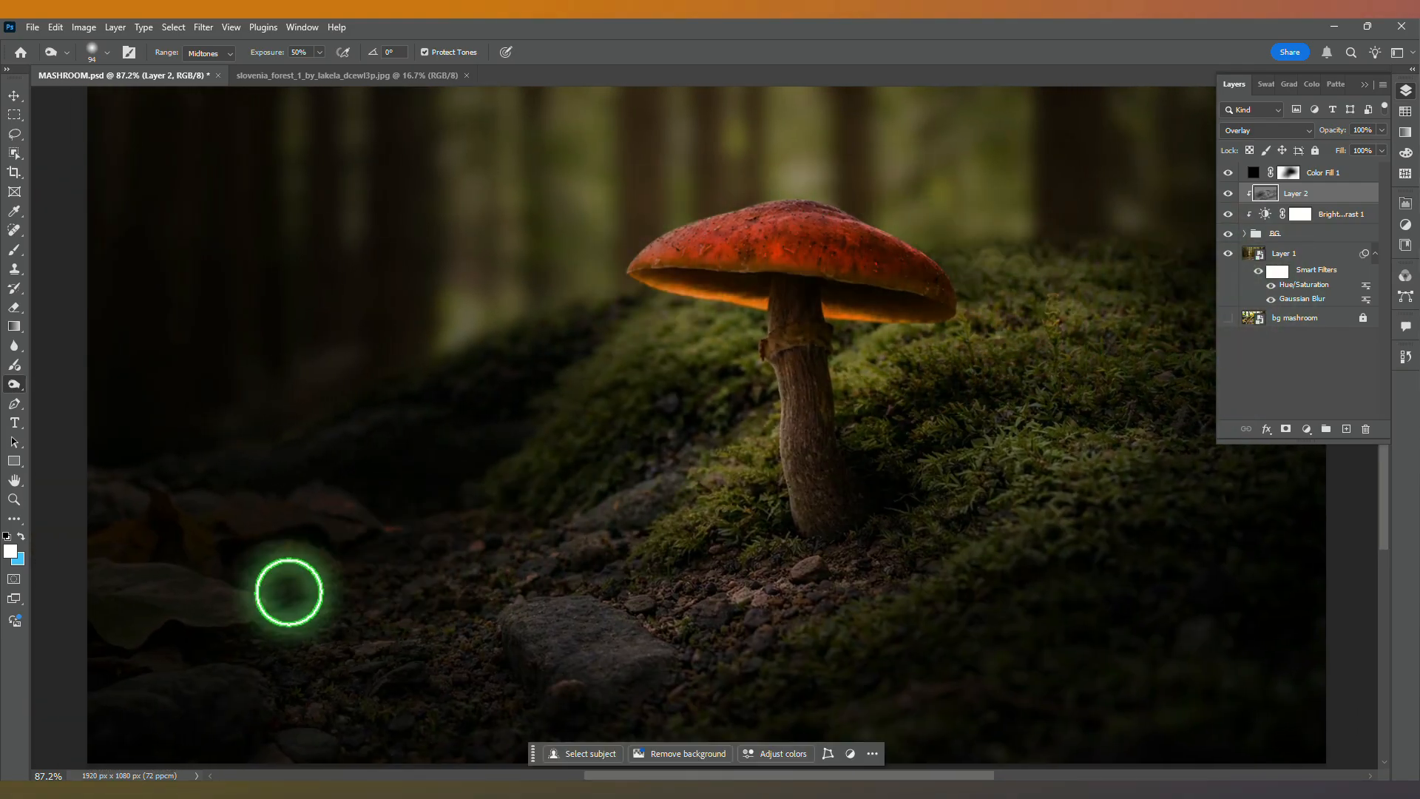
Step: Dodge the midtones of the mushroom cap on Layer 2 at 50% exposure with a 42 px brush
drag(716, 177, 609, 279)
scroll(592, 304, up, 5)
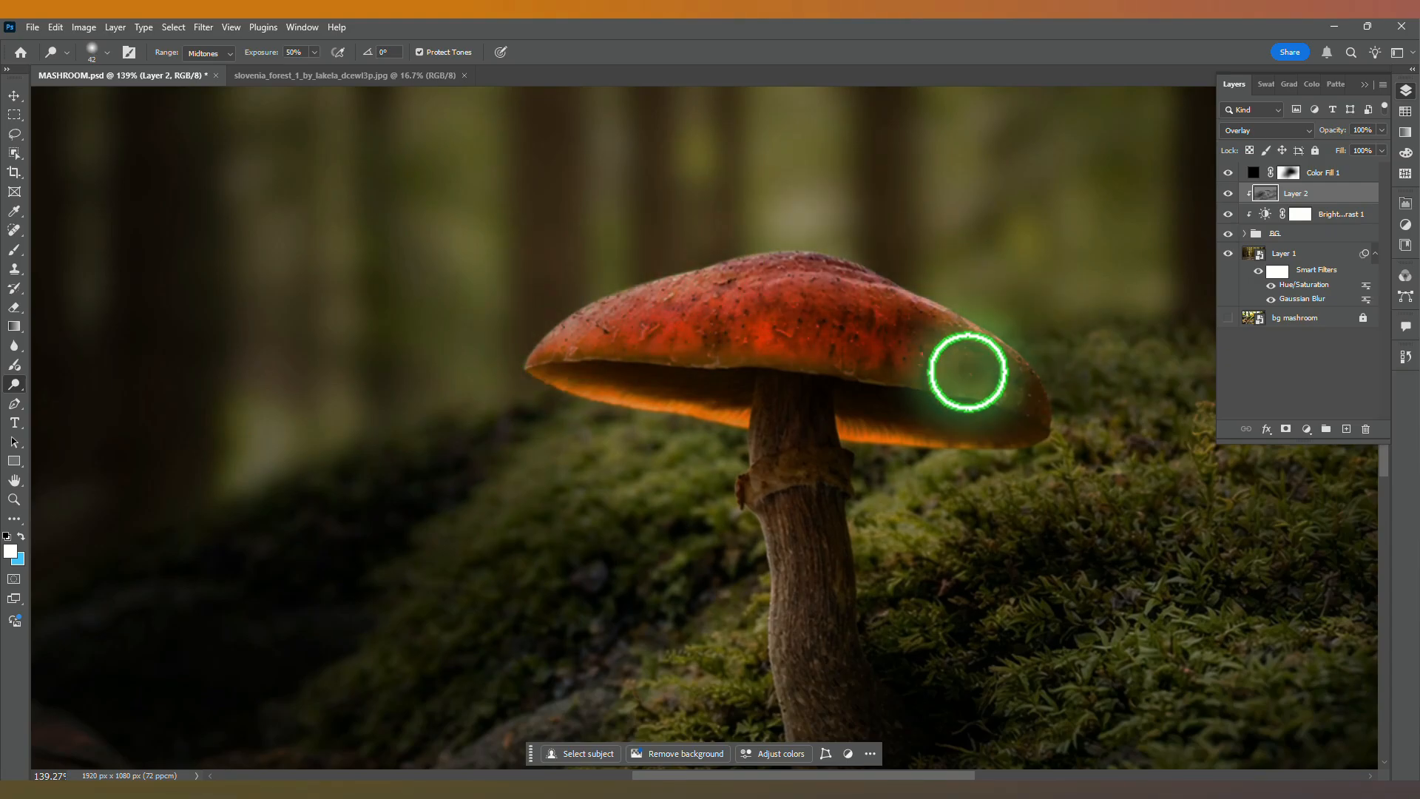
drag(709, 444, 646, 366)
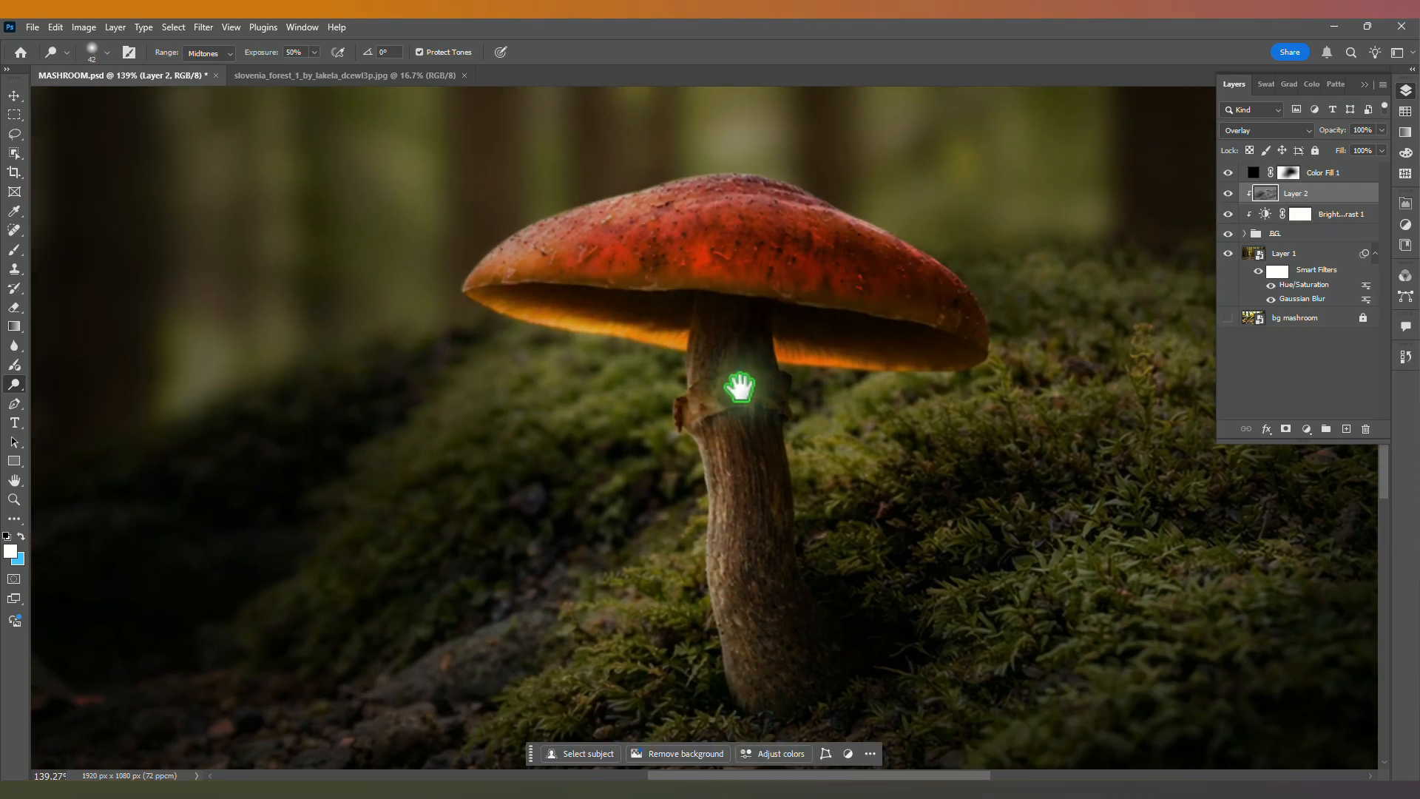
Step: Switch back to the Burn tool and deepen the shadows in the moss right of the mushroom with a 70 px brush
right_click(21, 388)
click(89, 401)
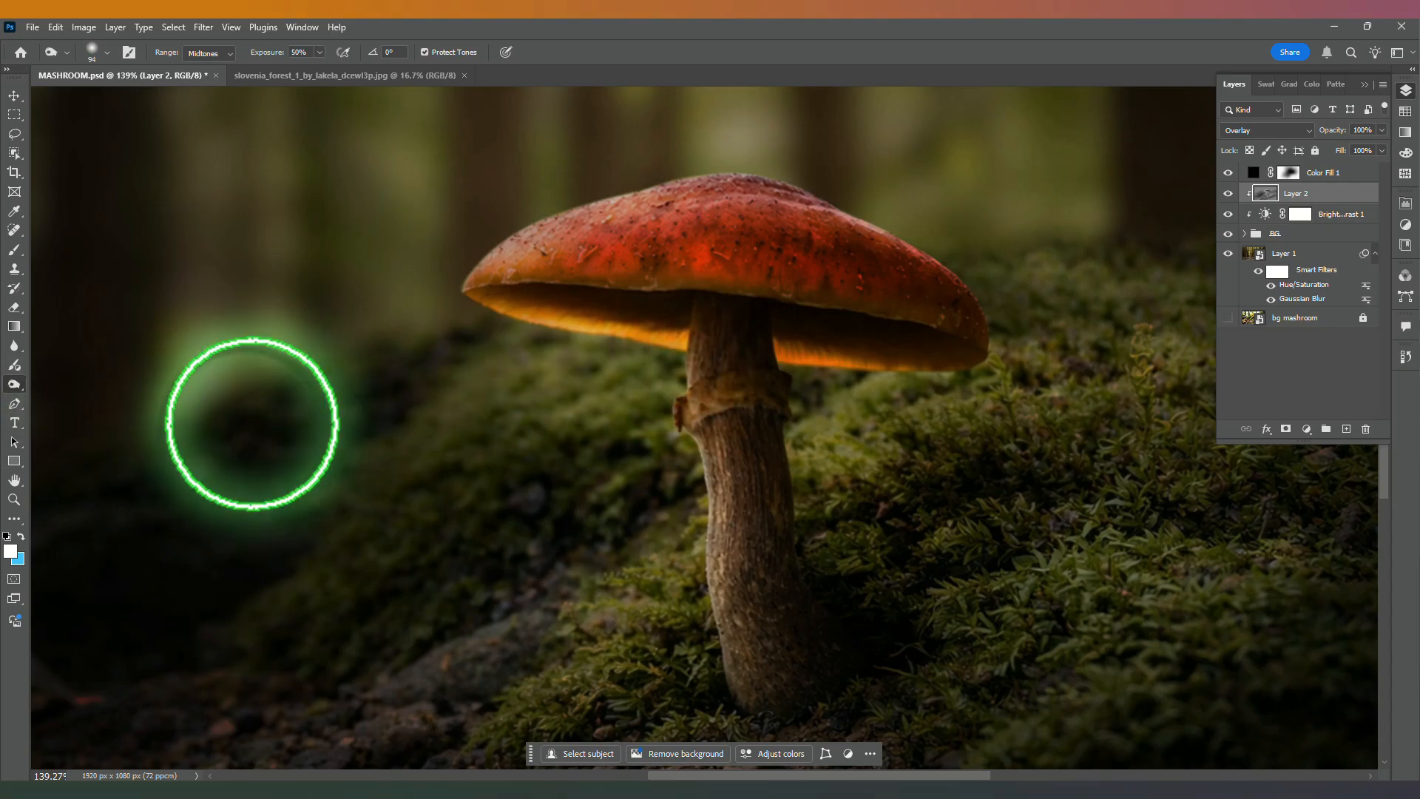
key(bracketleft)
key(bracketleft)
key(bracketleft)
key(bracketright)
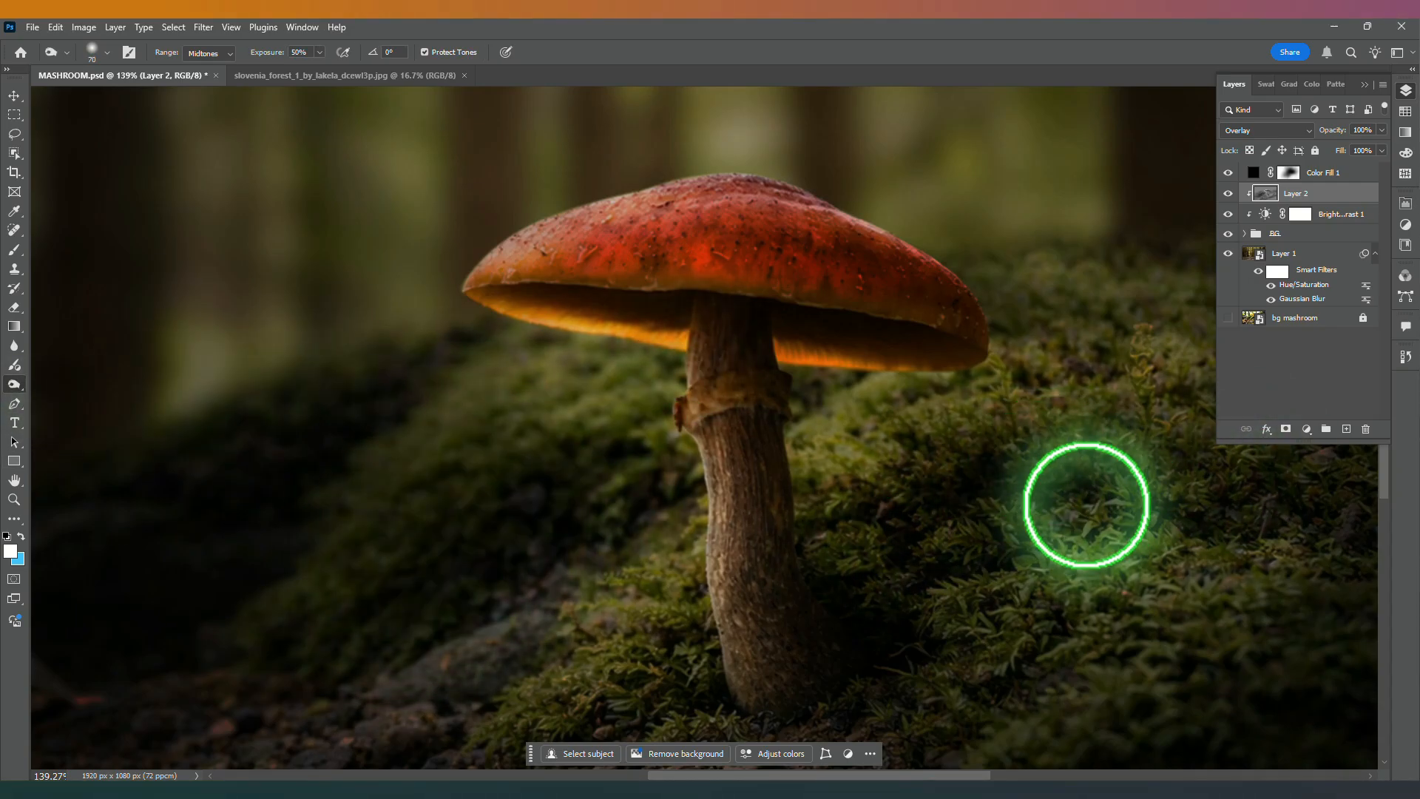
scroll(920, 479, down, 3)
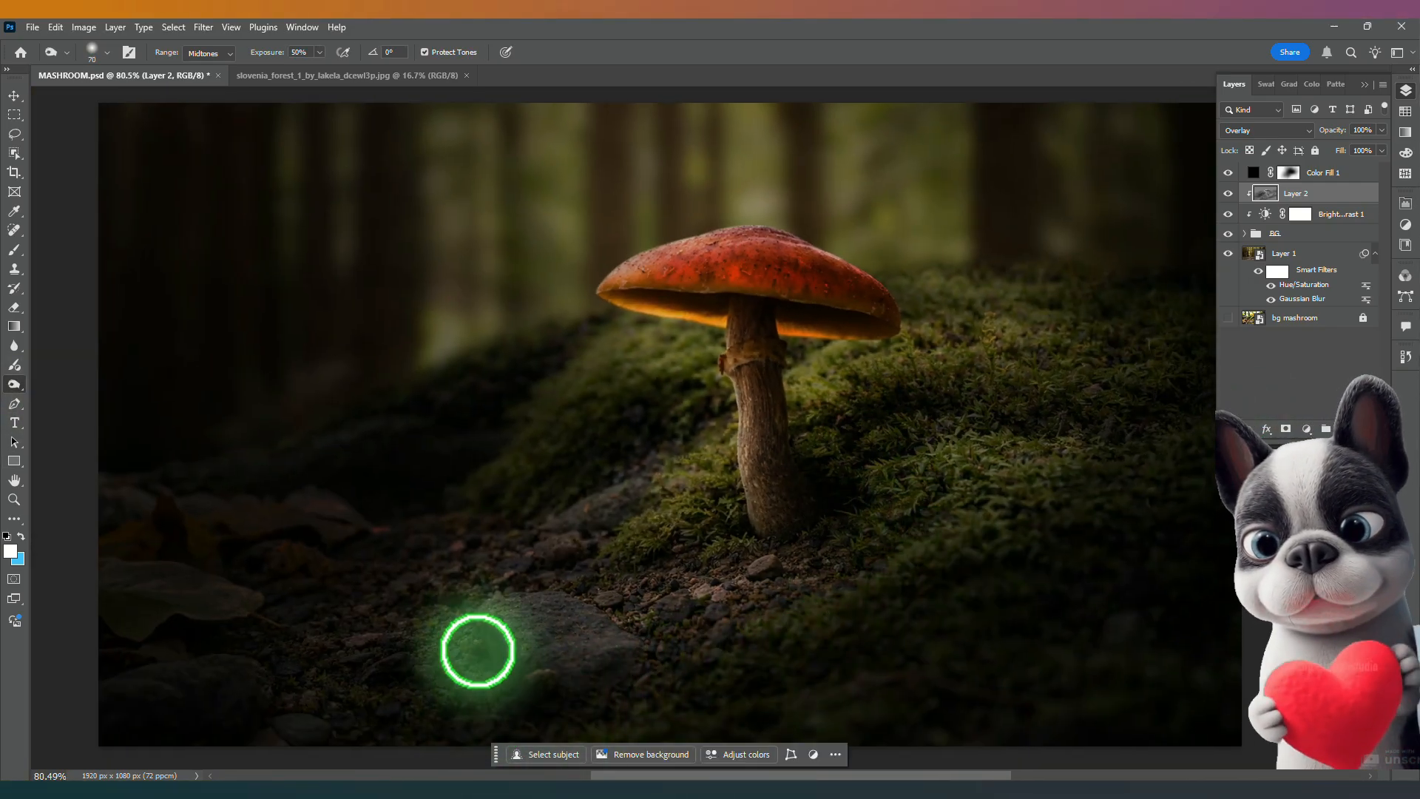
Step: Paint white at 60% opacity on the Color Fill 1 mask over the leaves in the image's lower-left corner
click(1291, 176)
key(b)
alt+right_click(495, 378)
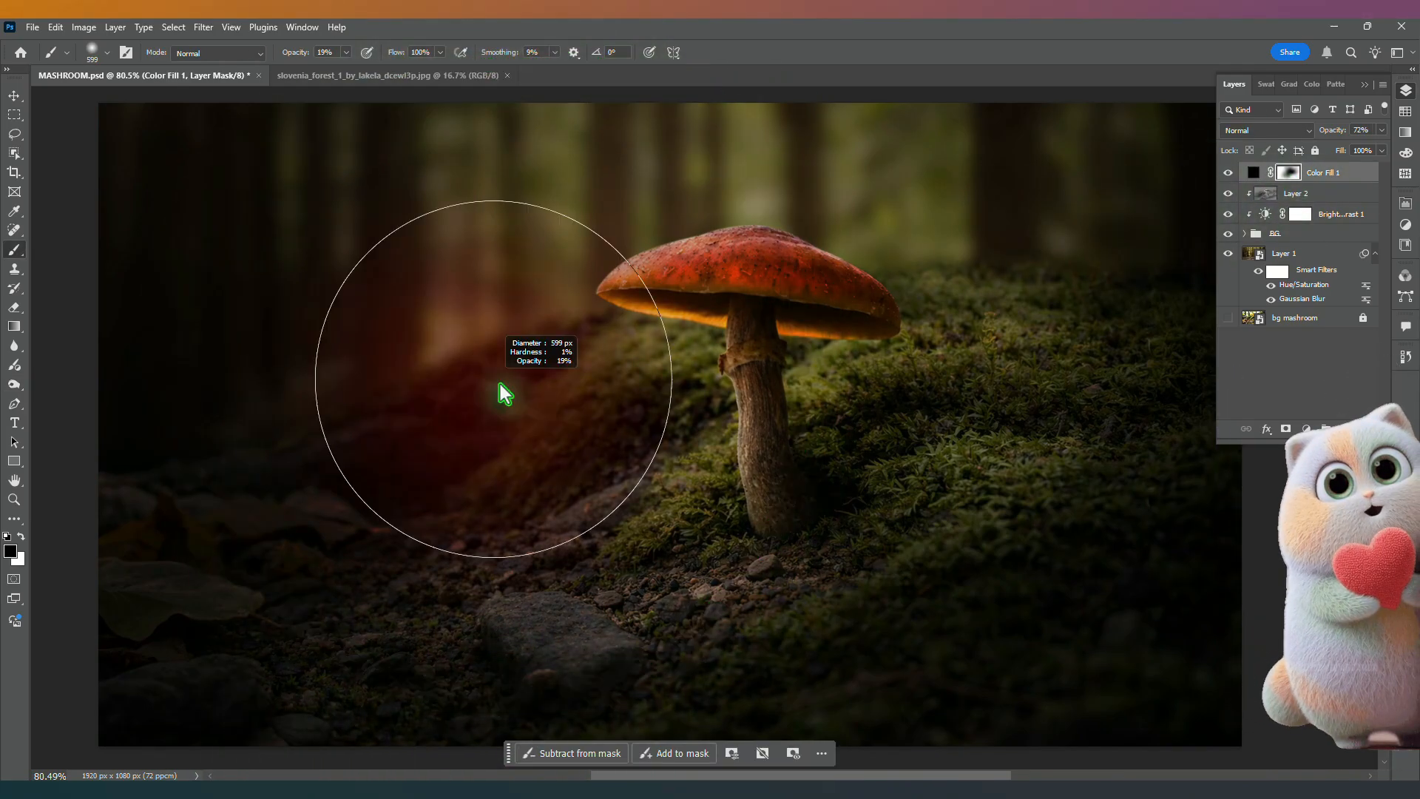
click(20, 537)
alt+right_click(176, 587)
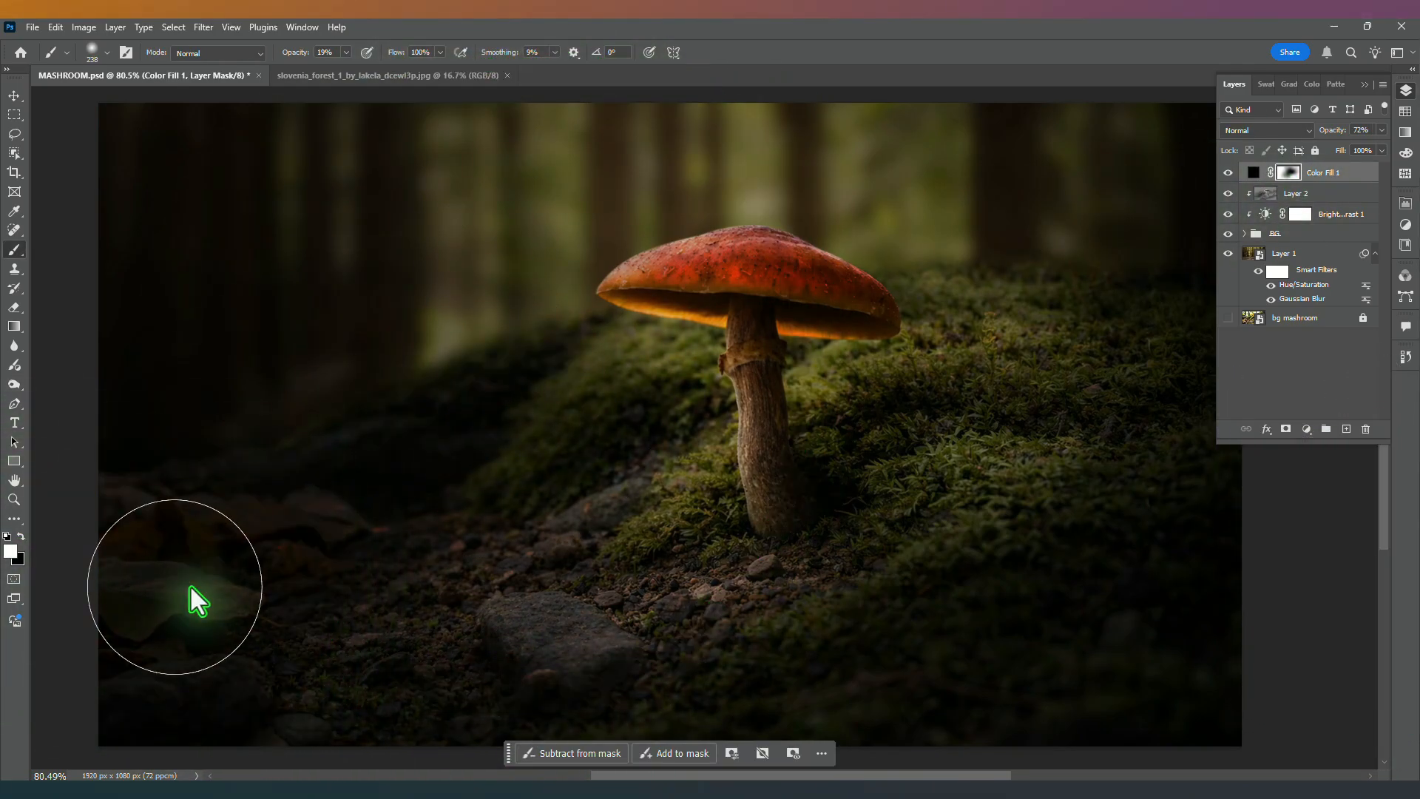
click(345, 53)
drag(340, 73, 373, 74)
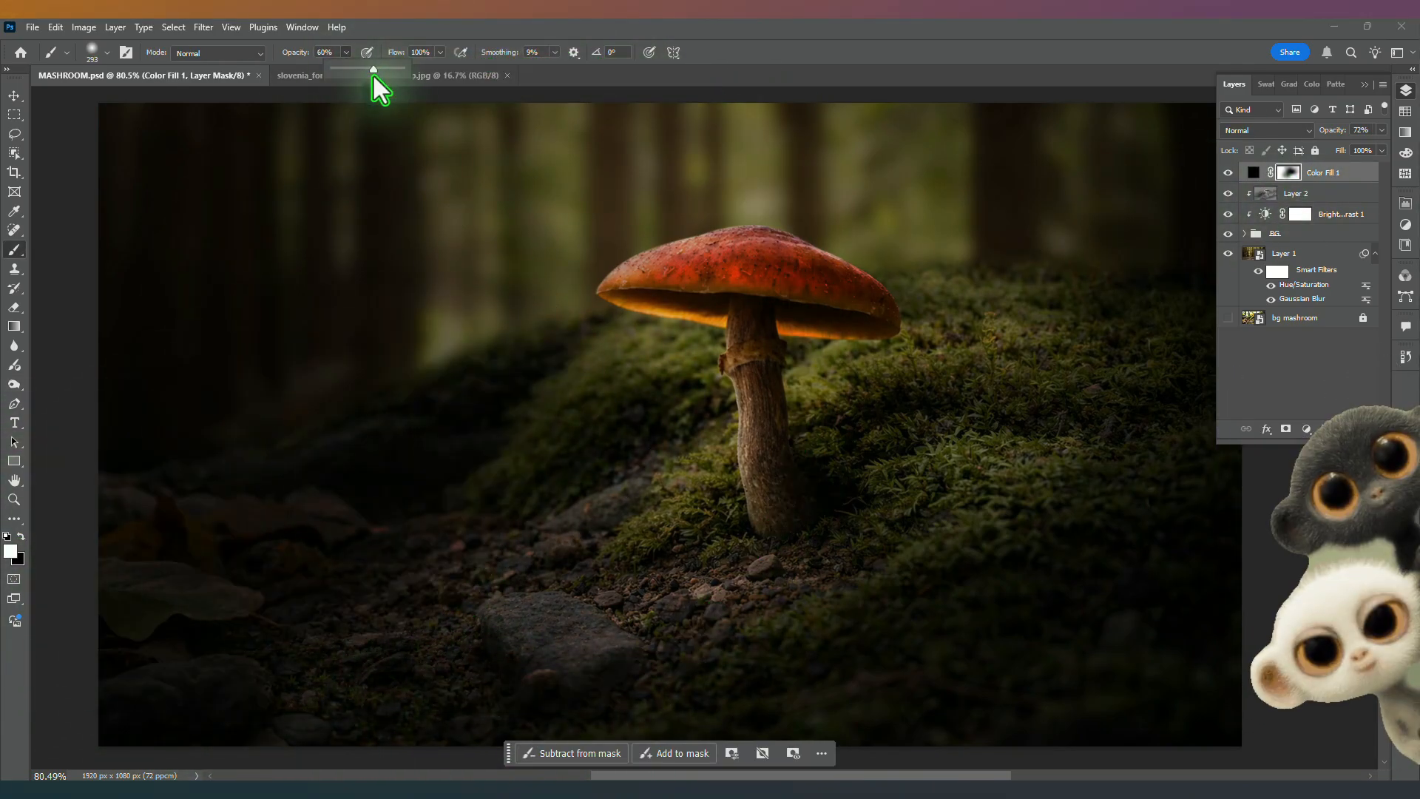
mouse_move(222, 569)
mouse_down()
mouse_move(247, 565)
mouse_move(199, 555)
mouse_up()
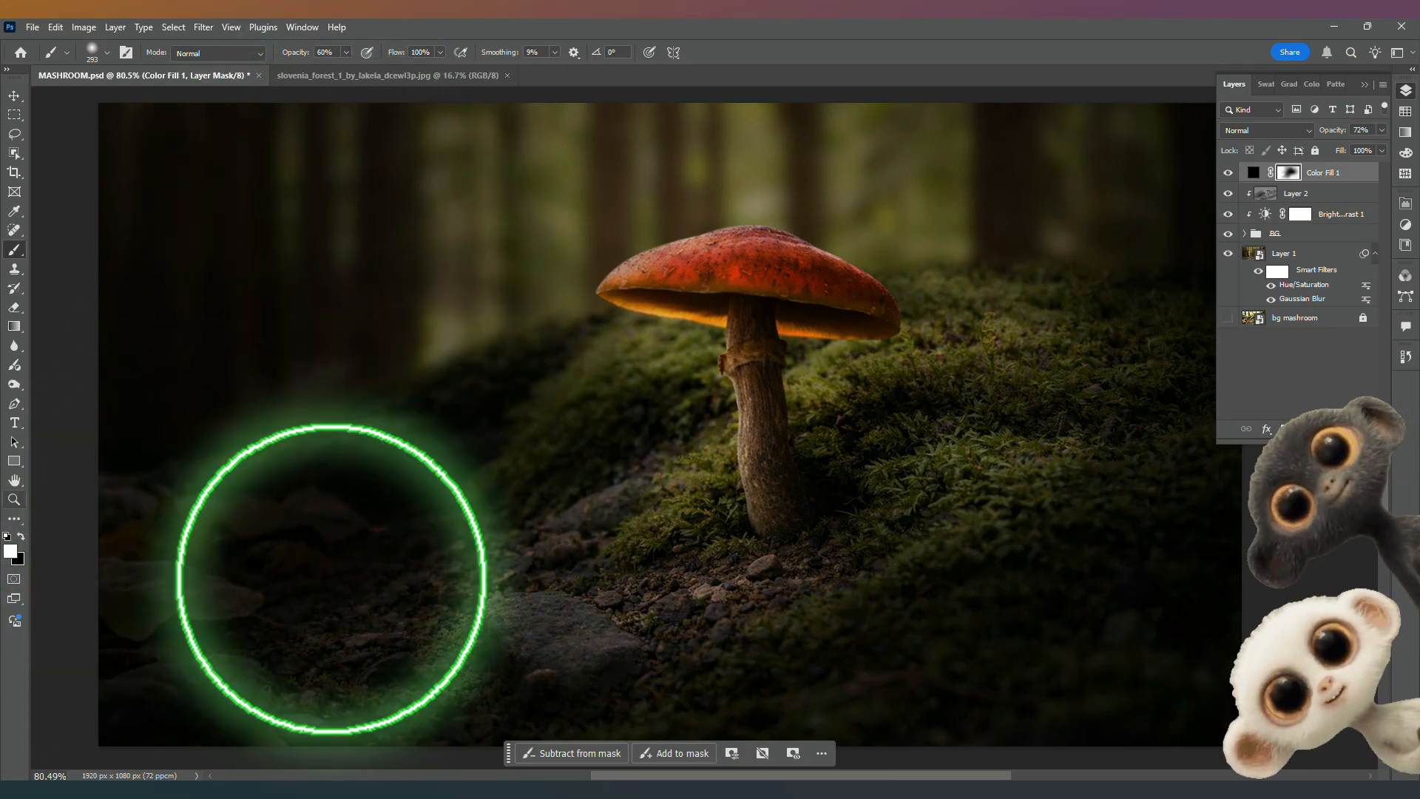
Step: Paint black on the fill mask to reveal the lower-left leaves and stones, and tone them down with white at 30% opacity
click(21, 537)
mouse_move(399, 532)
mouse_down()
mouse_move(215, 580)
mouse_move(386, 508)
mouse_move(143, 704)
mouse_up()
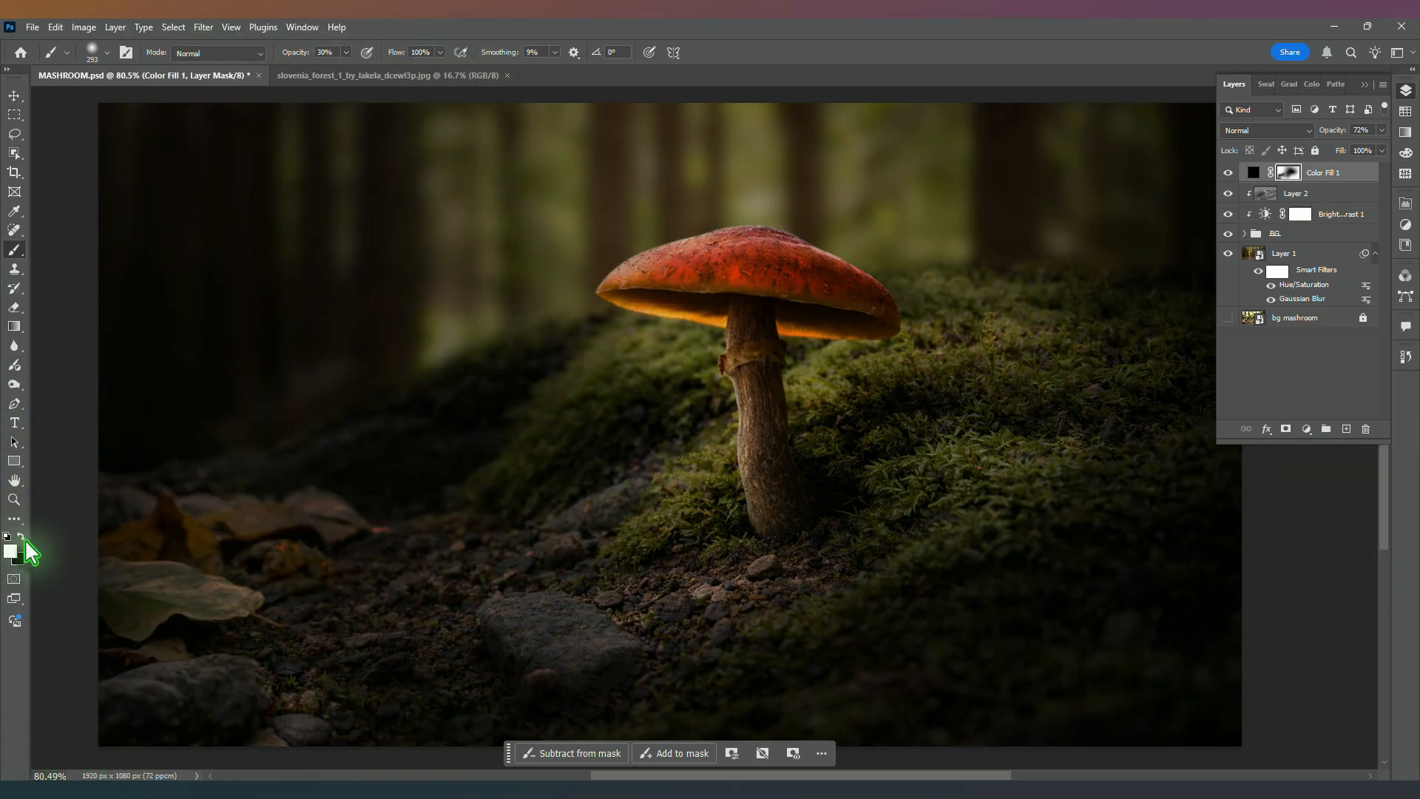
mouse_move(204, 629)
mouse_down()
mouse_move(187, 517)
mouse_move(207, 474)
mouse_up()
scroll(909, 552, down, 2)
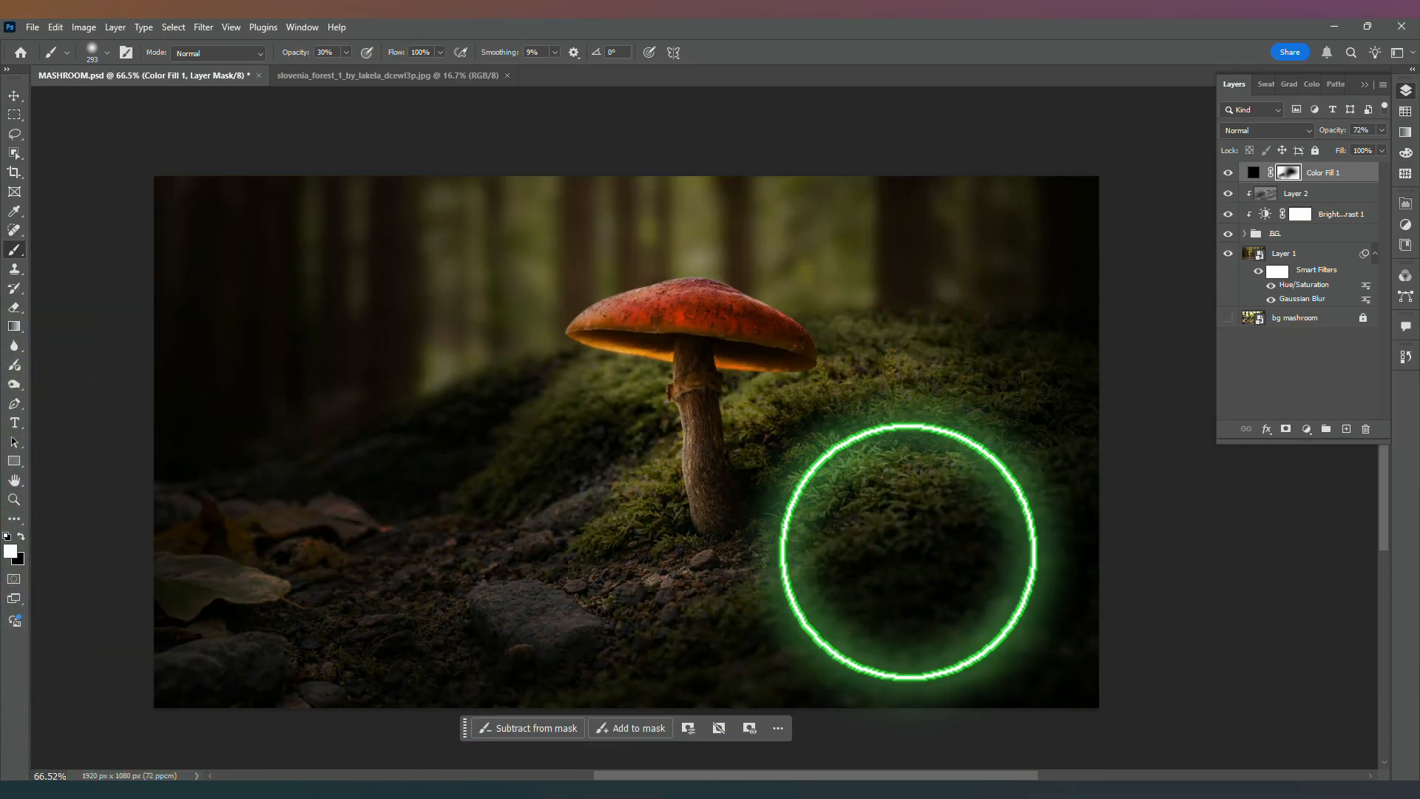
Step: Compare the image with and without Layer 2, and dodge the glowing underside of the cap using Highlights at 50% exposure
click(1228, 194)
click(1228, 194)
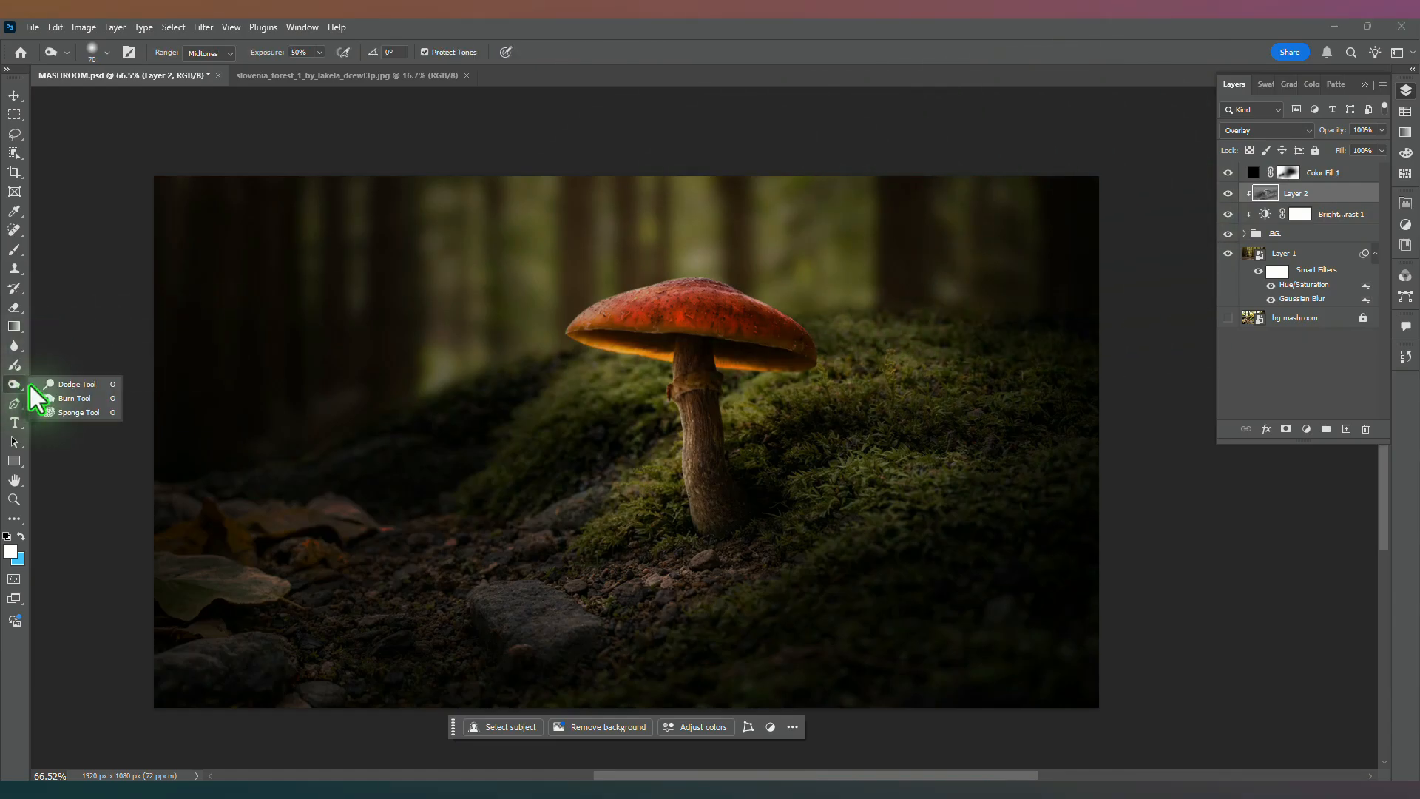
click(45, 385)
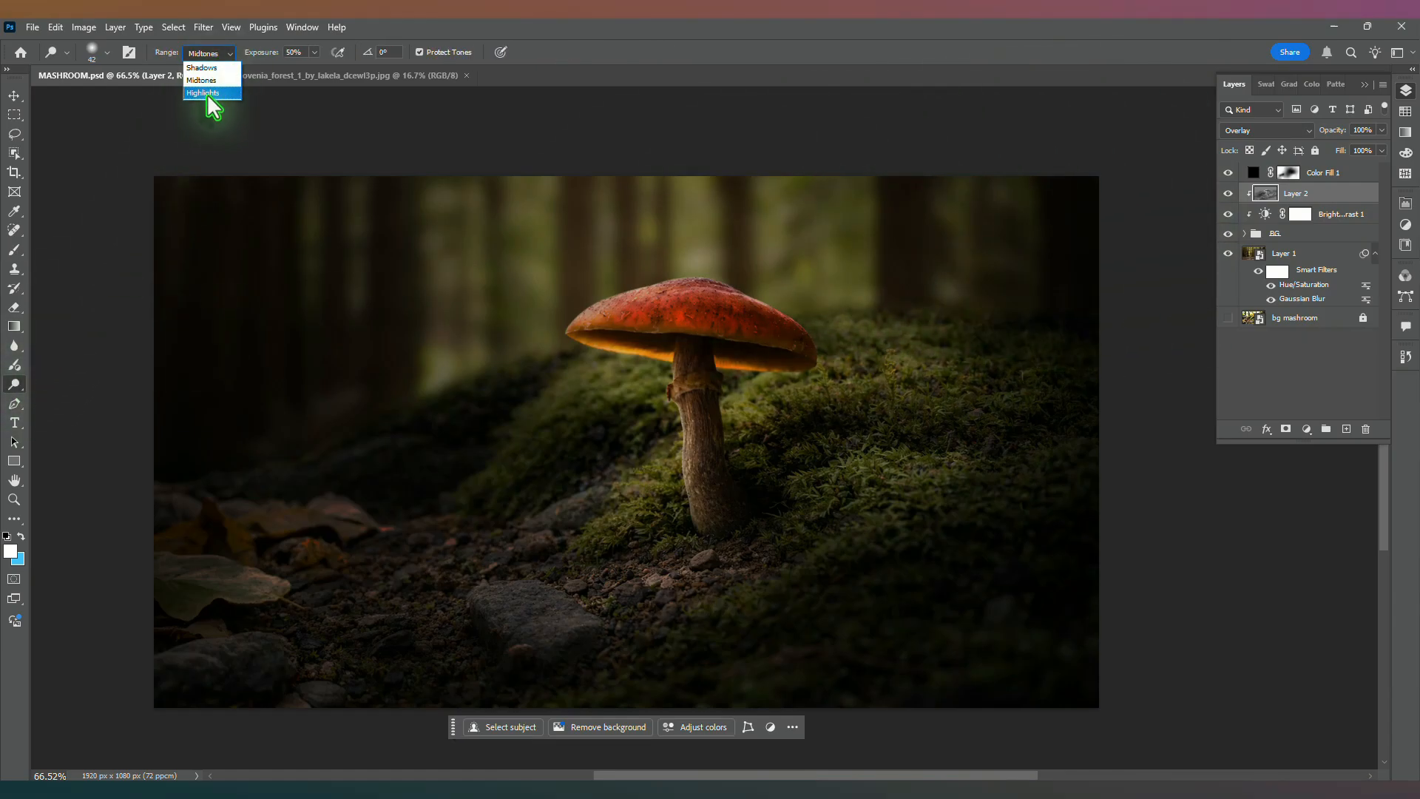
scroll(655, 342, up, 5)
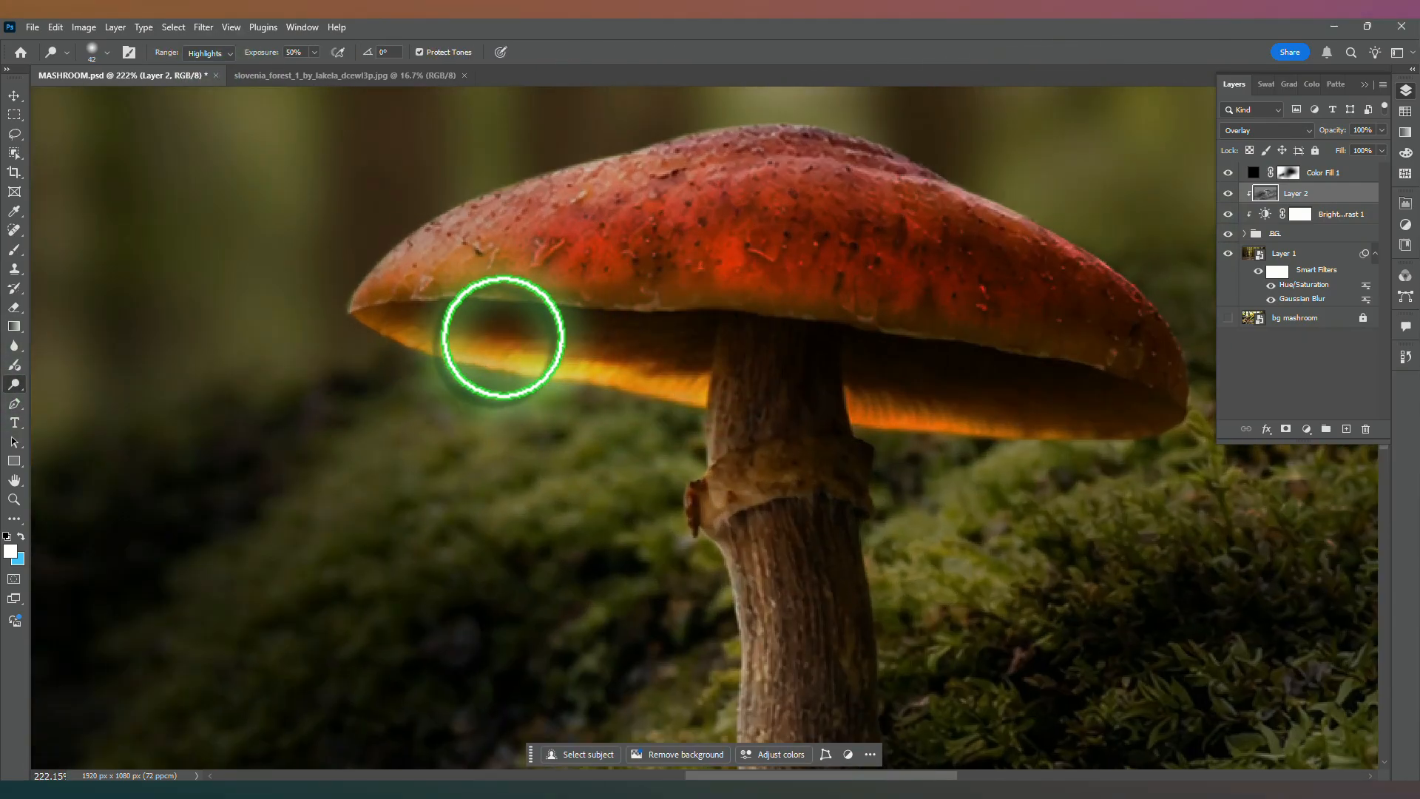
mouse_move(471, 323)
mouse_down()
mouse_move(693, 326)
mouse_move(687, 359)
mouse_move(478, 323)
mouse_move(691, 339)
mouse_move(641, 355)
mouse_move(427, 324)
mouse_move(1036, 362)
mouse_move(975, 366)
mouse_move(1141, 402)
mouse_move(896, 367)
mouse_up()
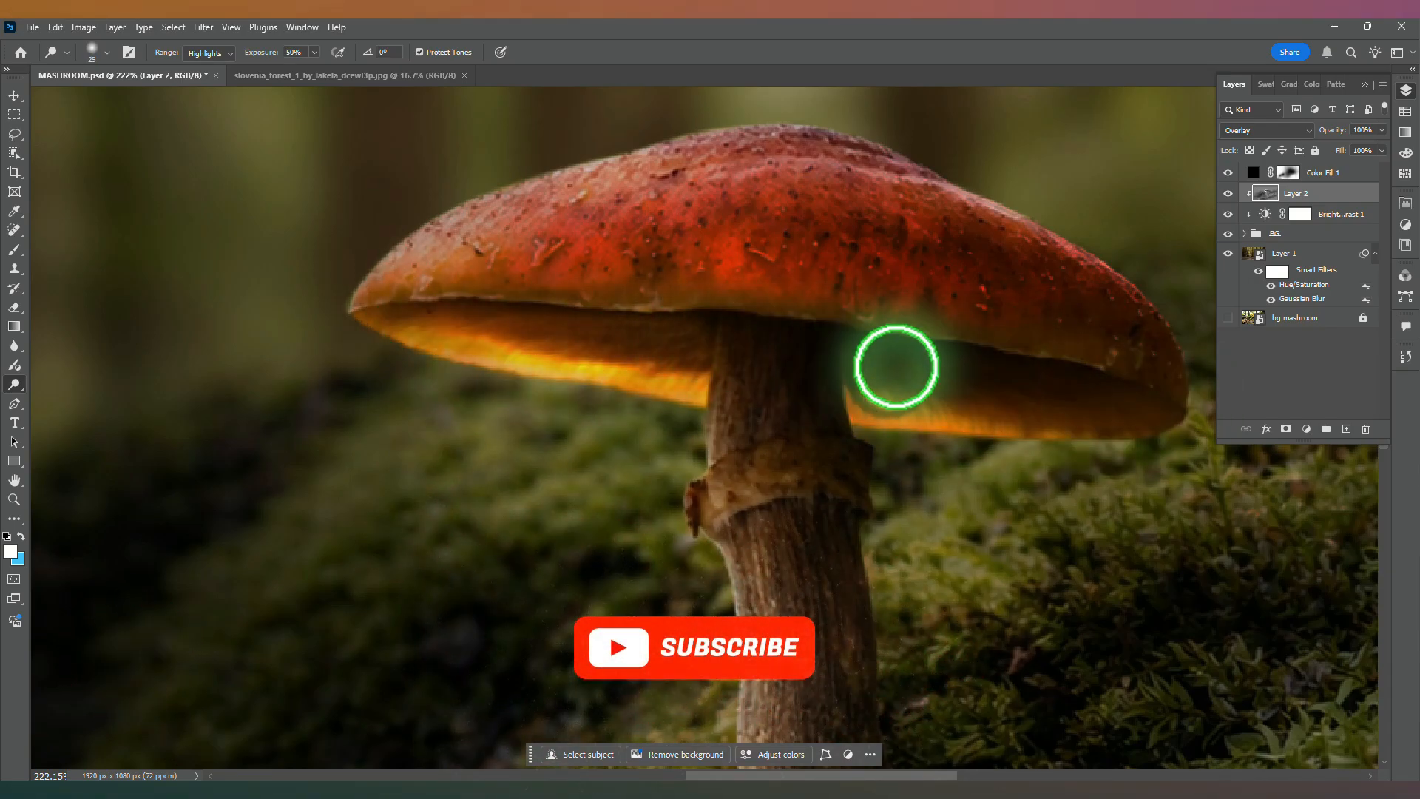
mouse_move(1015, 380)
mouse_down()
mouse_move(961, 367)
mouse_move(1043, 387)
mouse_move(858, 384)
mouse_move(871, 368)
mouse_move(835, 354)
mouse_up()
Step: Dodge the cap's underside on the Remove tool edits layer inside the BG group, using Highlights at 43% exposure
click(209, 53)
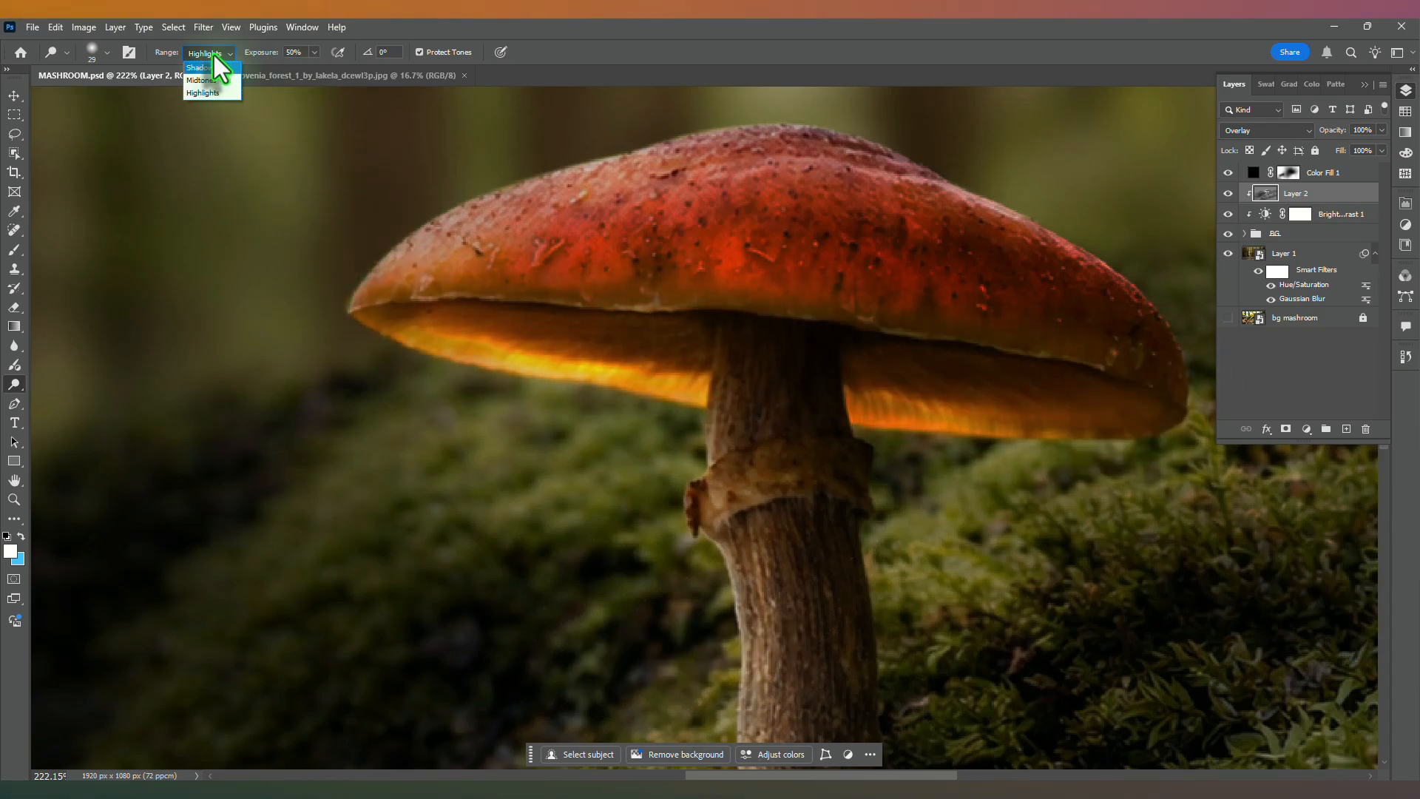
click(212, 74)
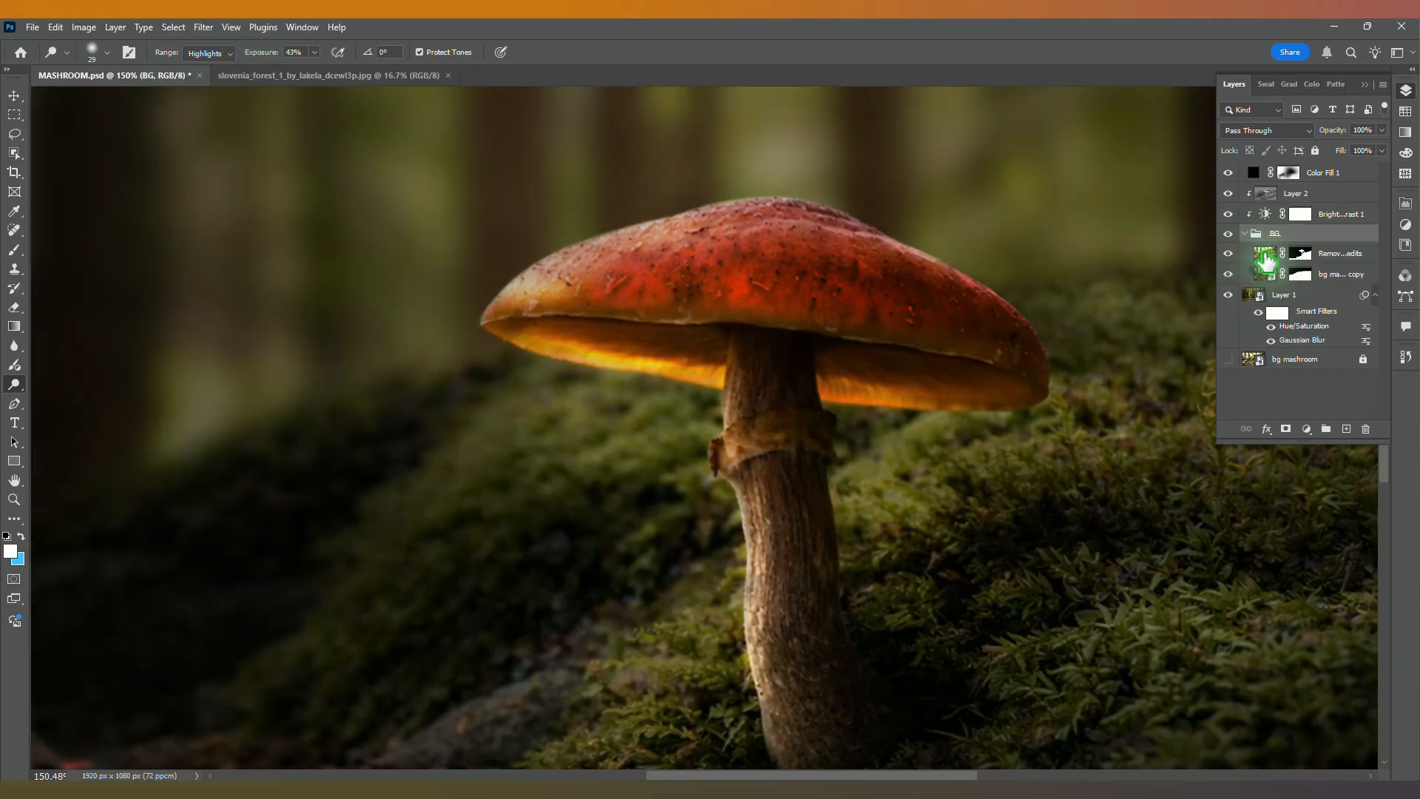
scroll(650, 342, up, 5)
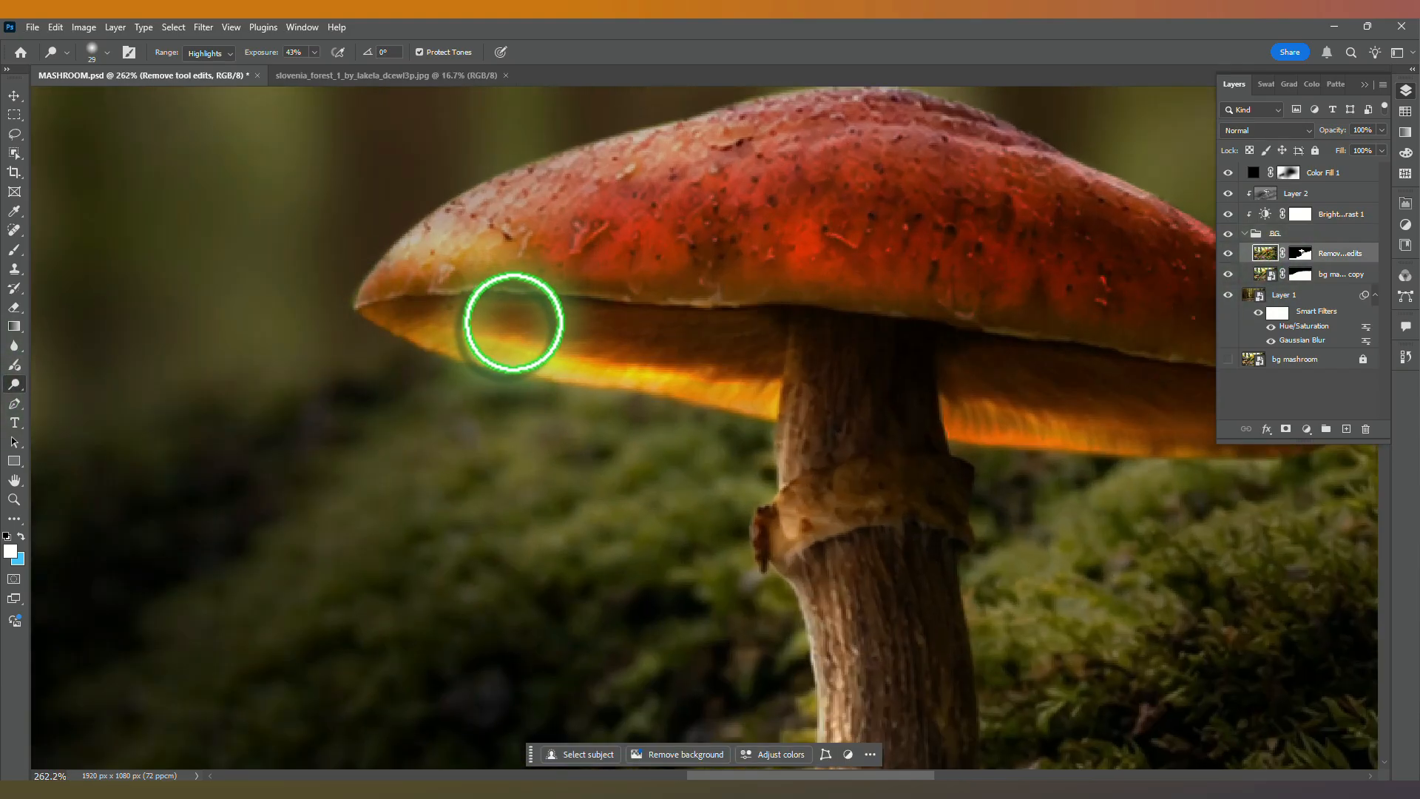
mouse_move(758, 335)
mouse_down()
mouse_move(489, 322)
mouse_move(718, 339)
mouse_up()
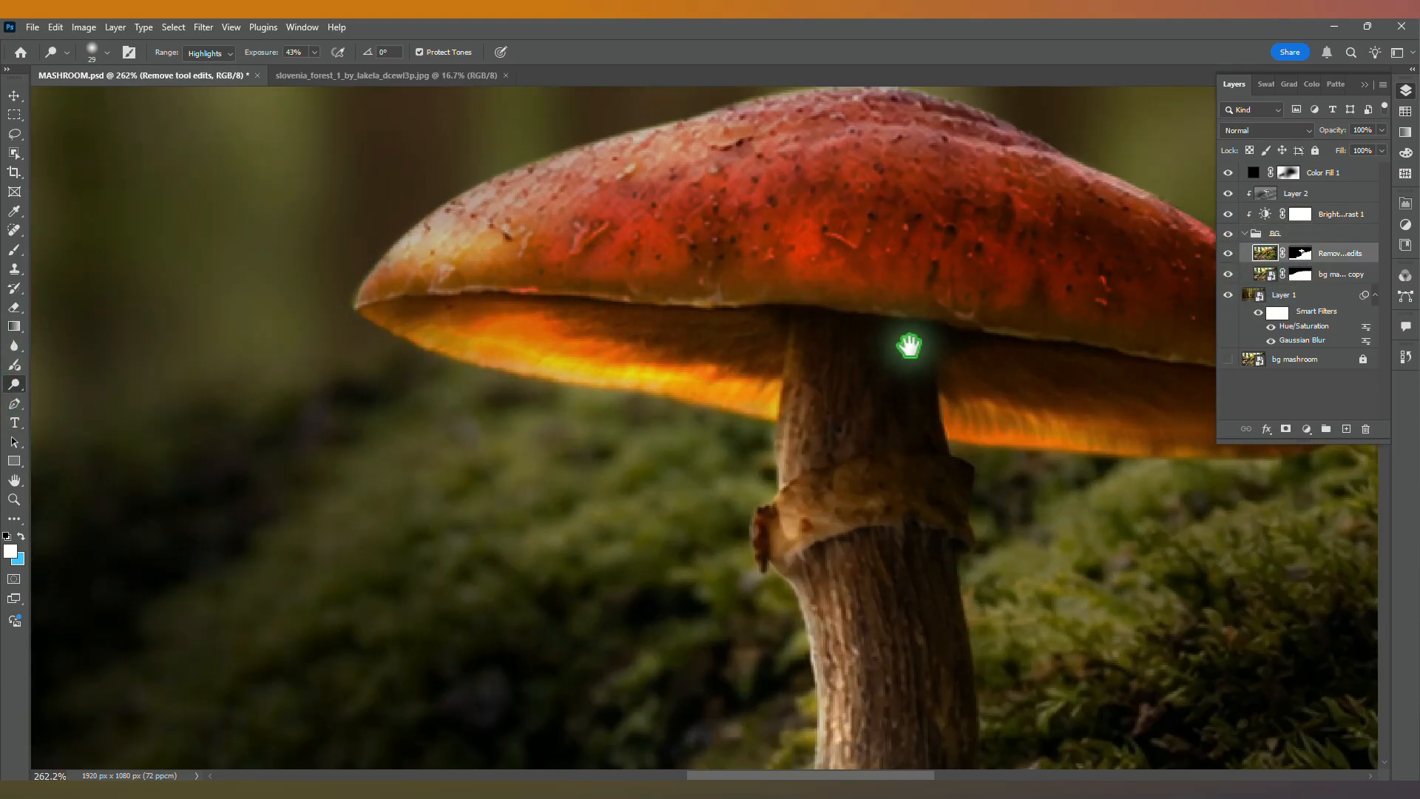
drag(910, 343, 641, 334)
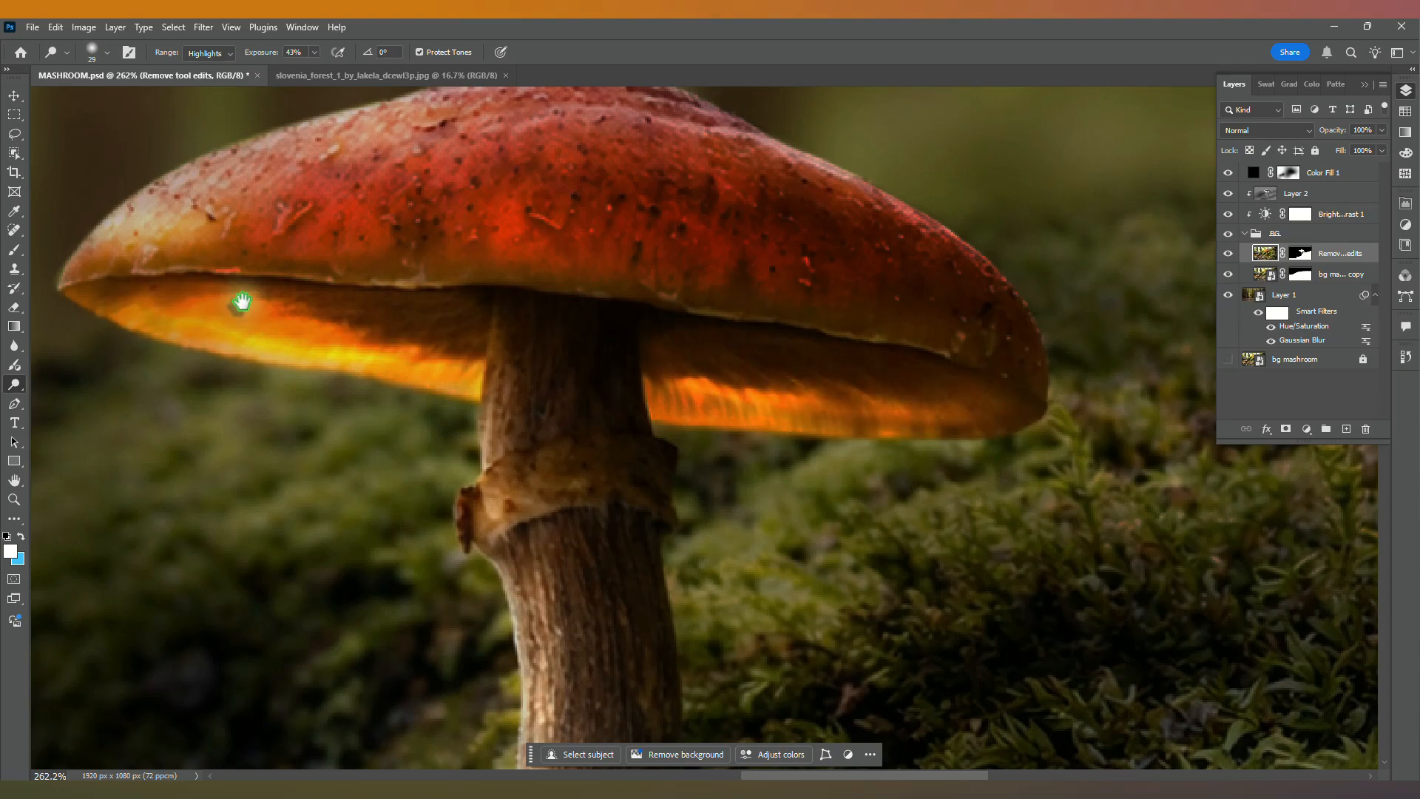
scroll(777, 348, down, 3)
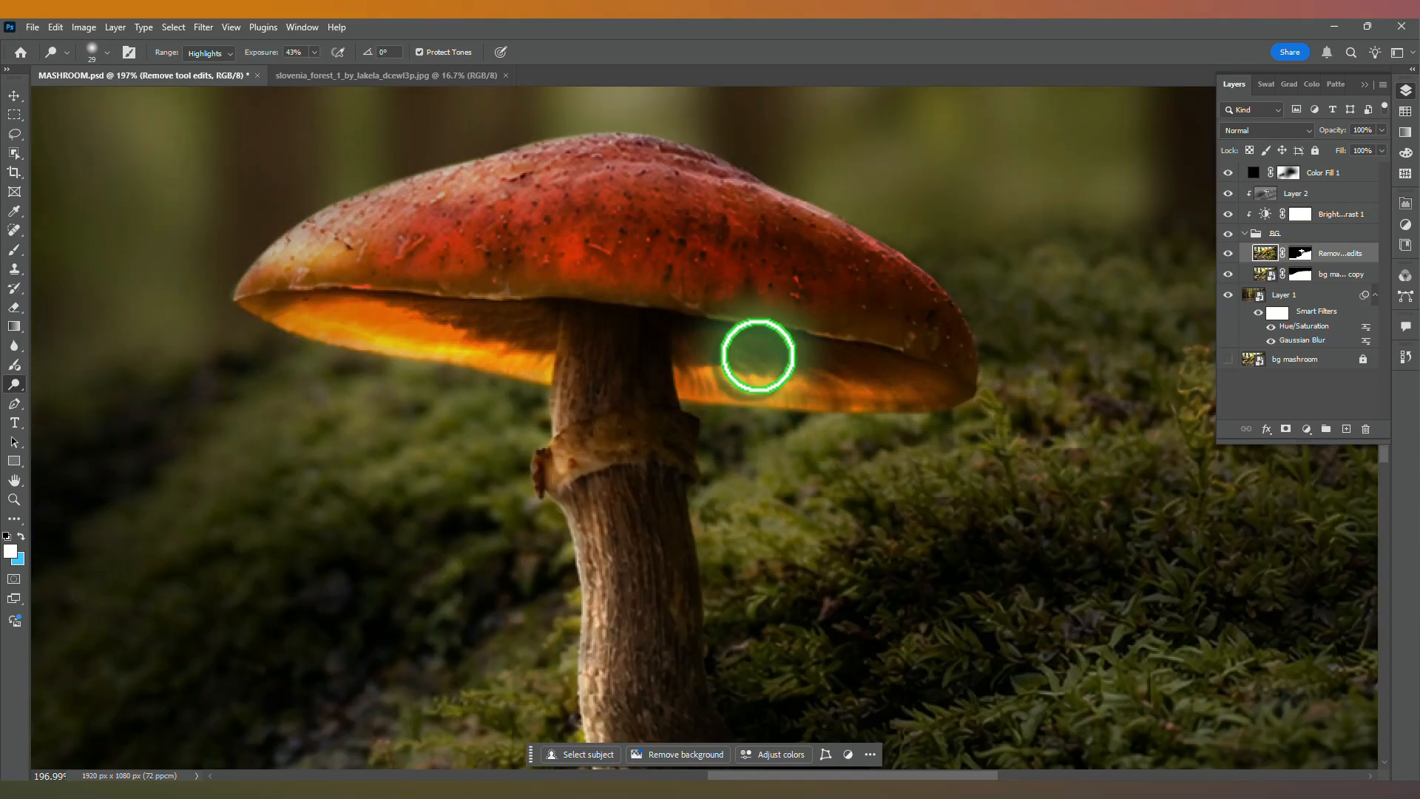
Step: Dodge the glowing underside of the cap using the Midtones and Shadows ranges at 43% exposure
click(222, 53)
click(221, 95)
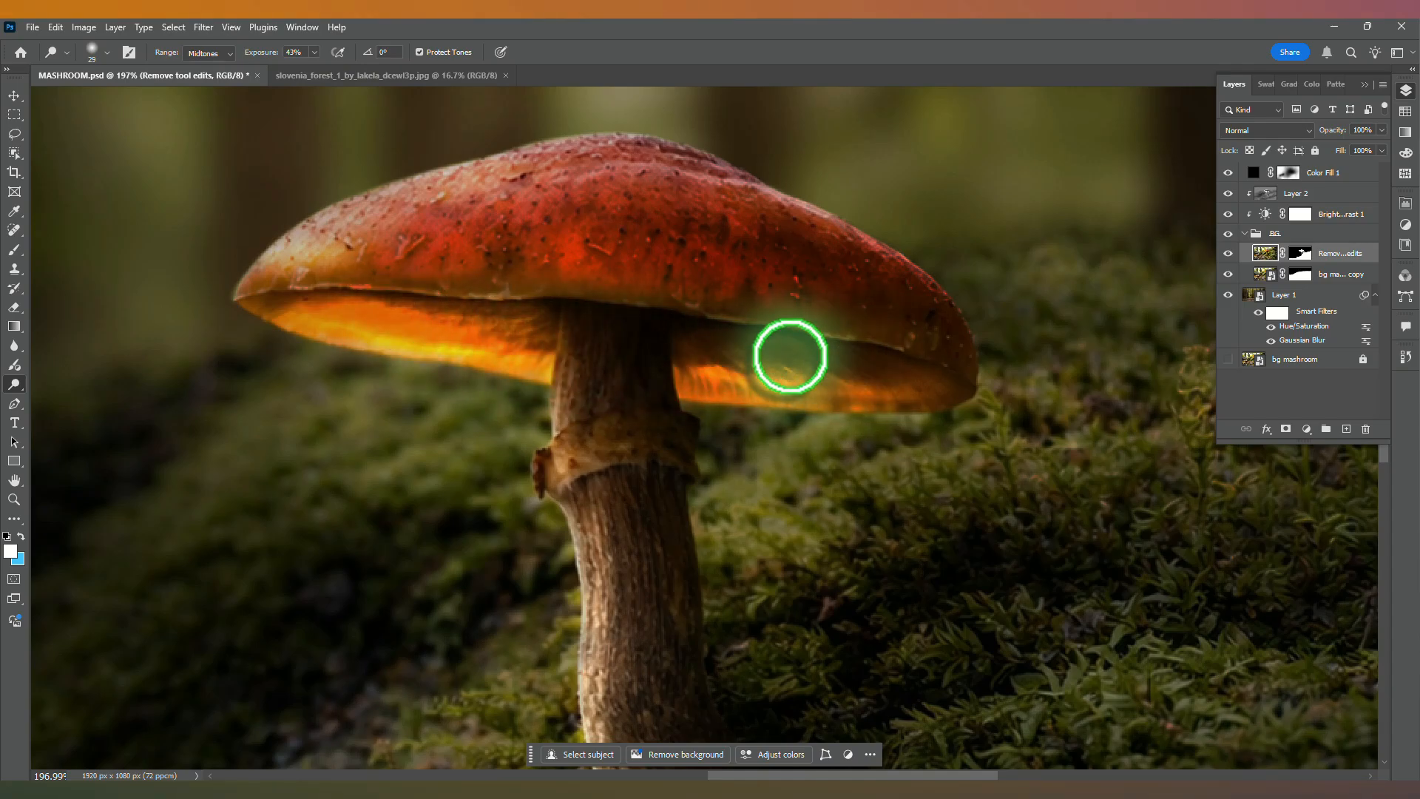
click(214, 56)
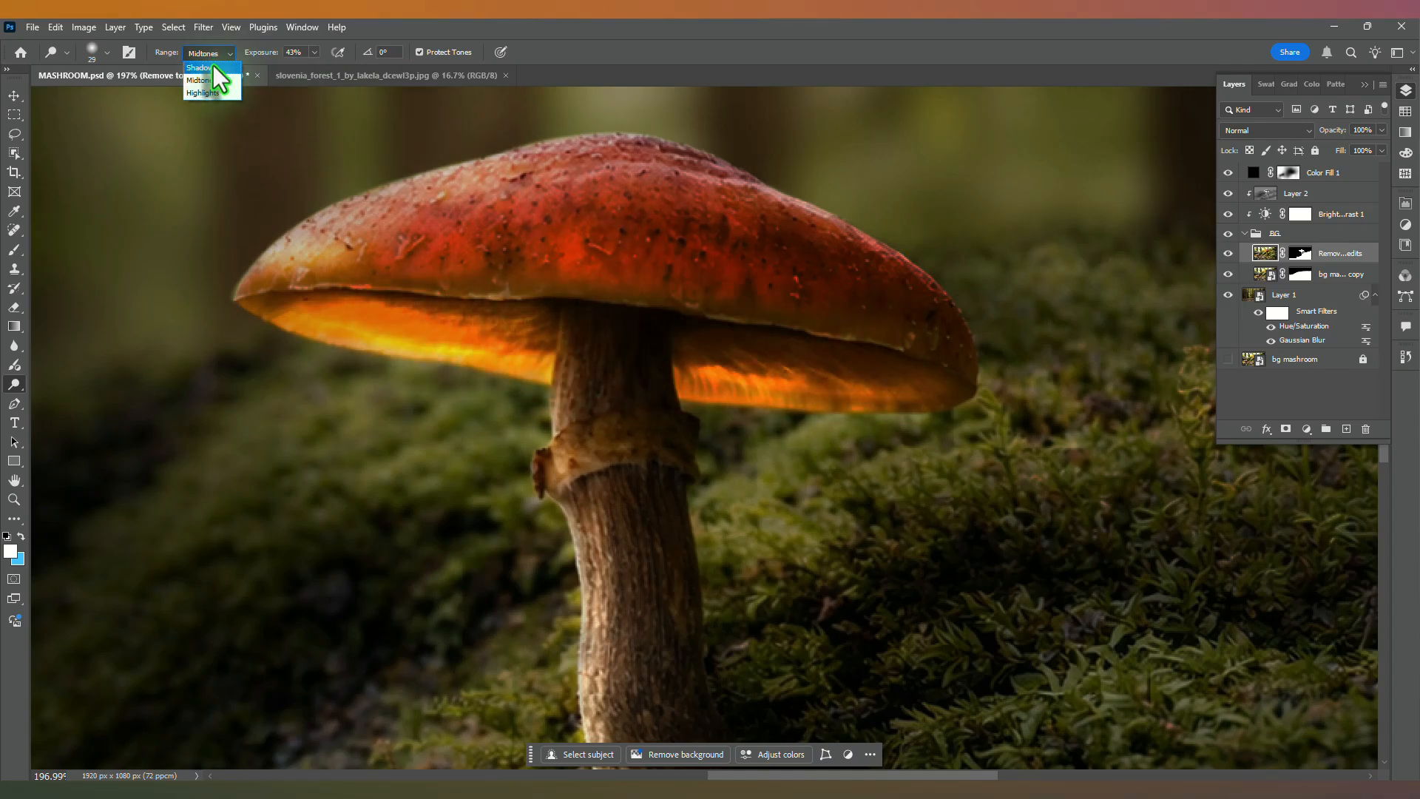
click(213, 65)
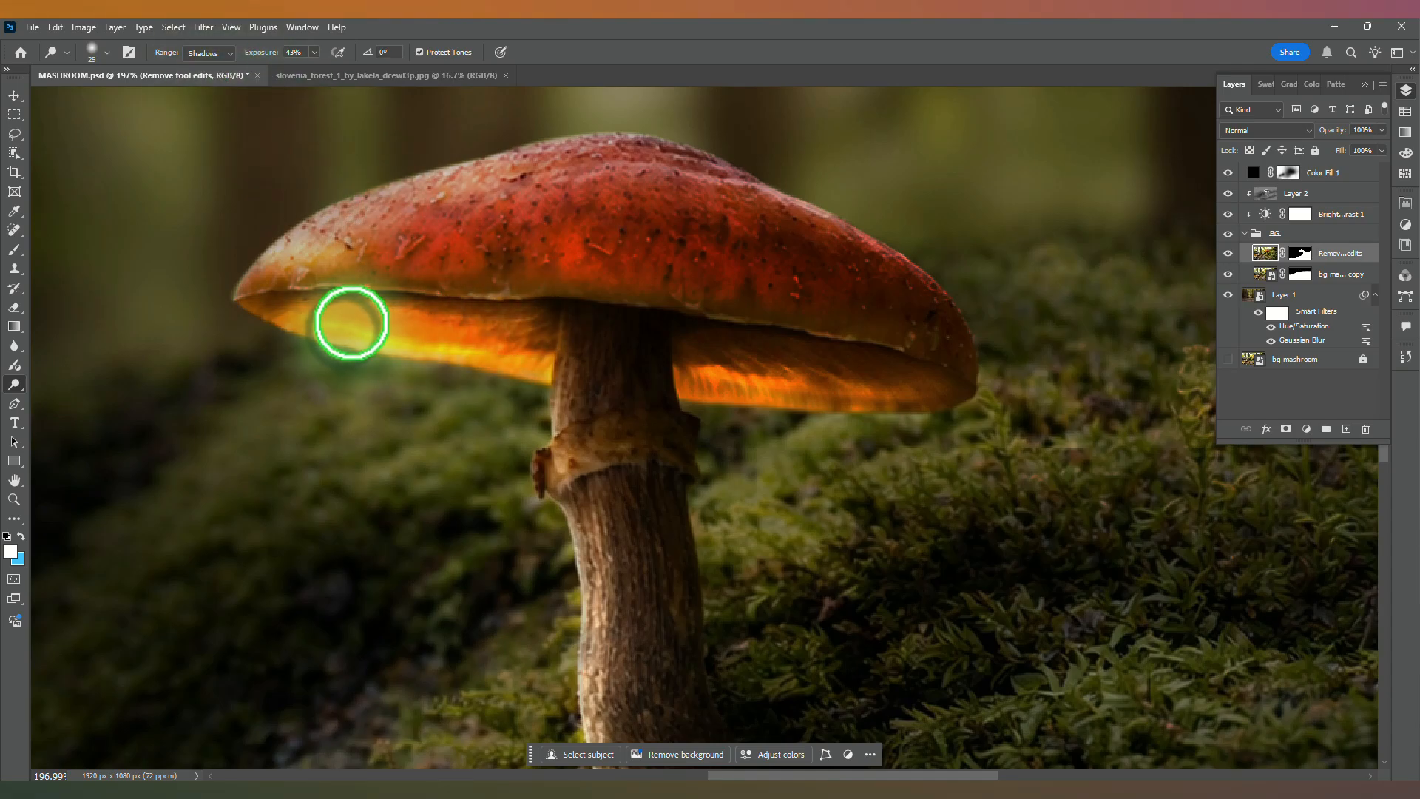
mouse_move(829, 378)
mouse_down()
mouse_move(717, 369)
mouse_move(909, 380)
mouse_move(737, 356)
mouse_move(878, 363)
mouse_move(768, 364)
mouse_up()
Step: Brighten the cap's underside on both sides of the stem with the Dodge tool, using Highlights at 42% exposure
click(211, 95)
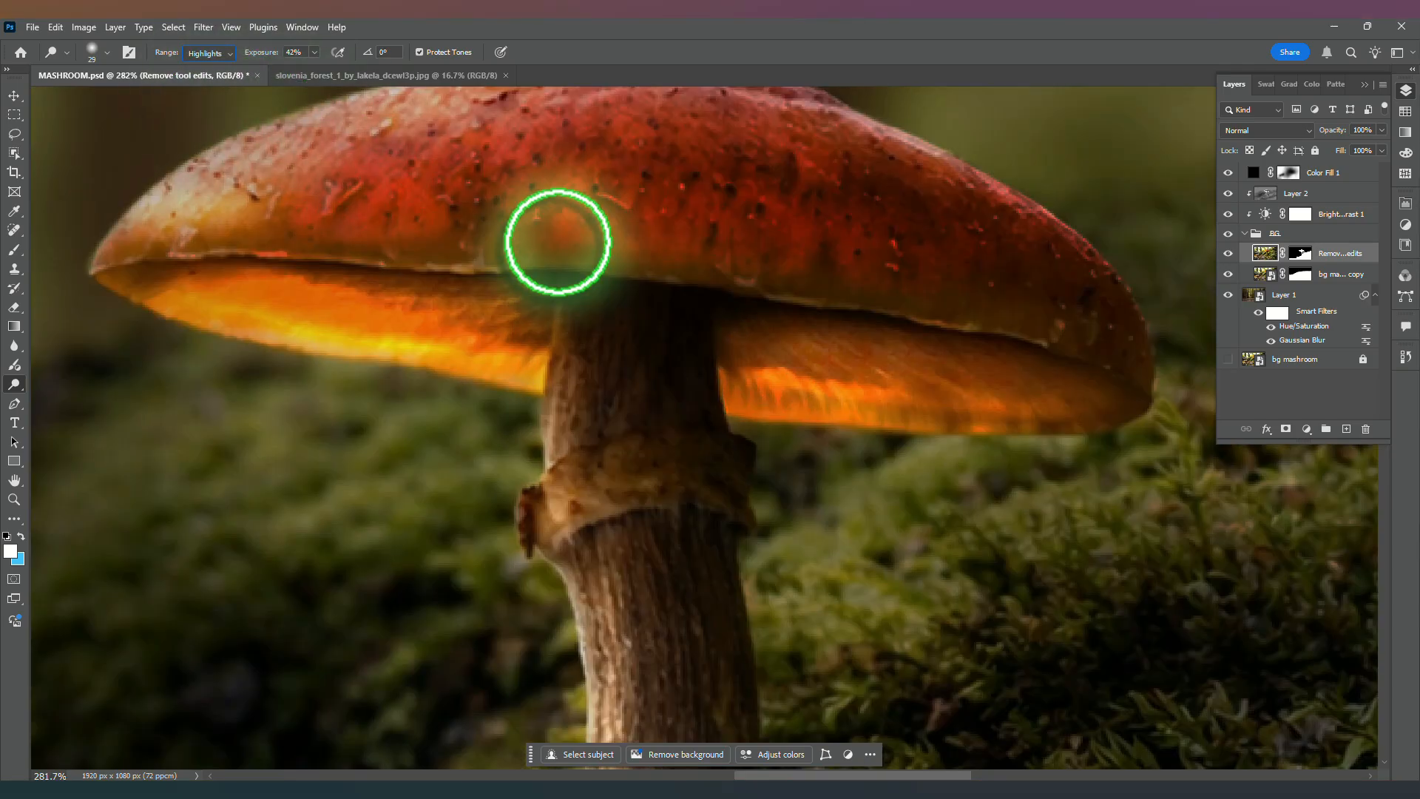
mouse_move(805, 365)
mouse_down()
mouse_move(970, 378)
mouse_move(823, 341)
mouse_move(1005, 369)
mouse_move(896, 347)
mouse_move(1089, 388)
mouse_move(764, 330)
mouse_move(735, 338)
mouse_move(781, 369)
mouse_move(764, 333)
mouse_move(930, 344)
mouse_up()
mouse_move(1044, 390)
mouse_down()
mouse_move(993, 422)
mouse_move(834, 400)
mouse_move(924, 398)
mouse_move(729, 346)
mouse_move(897, 335)
mouse_move(1029, 363)
mouse_move(998, 370)
mouse_up()
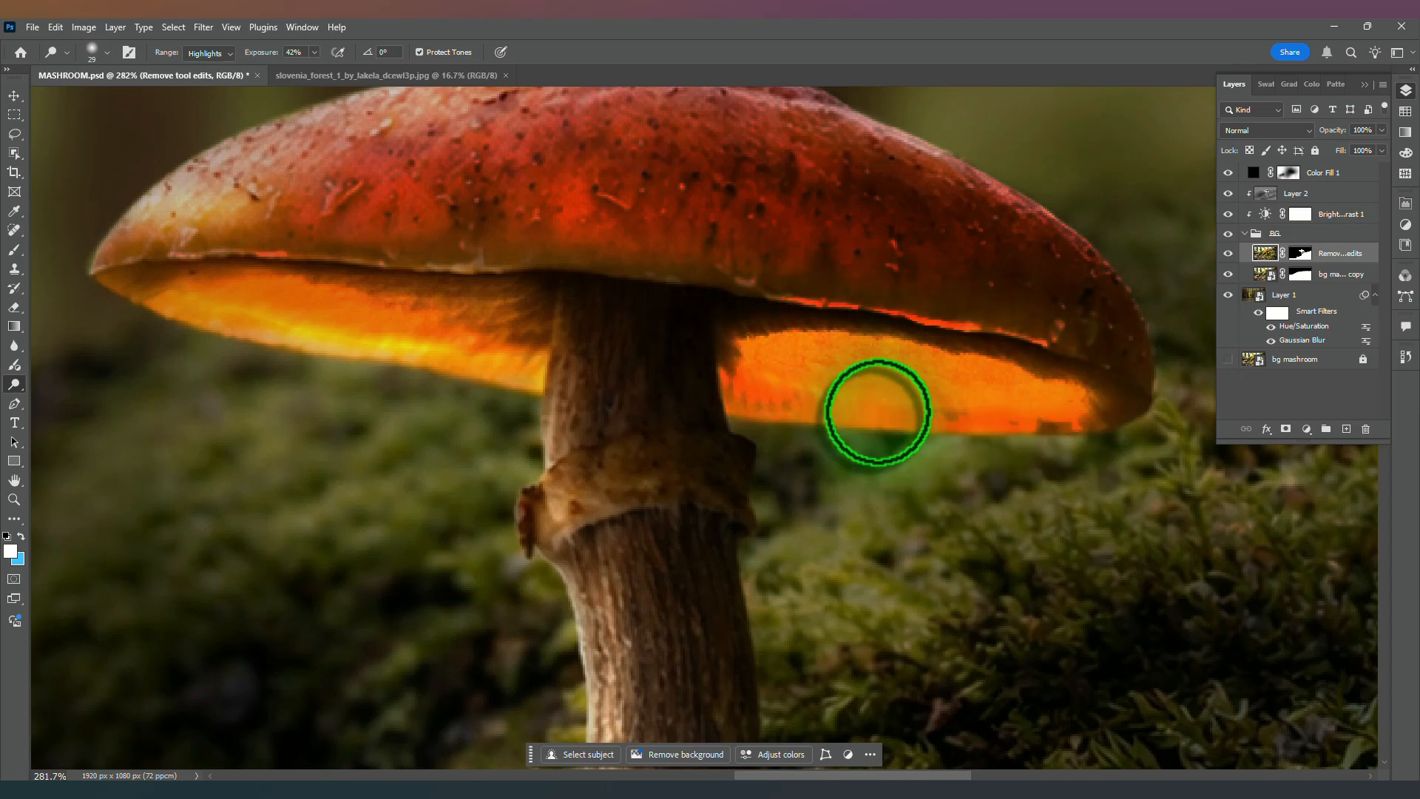
mouse_move(555, 327)
mouse_down()
mouse_move(453, 309)
mouse_move(520, 303)
mouse_move(499, 289)
mouse_move(326, 276)
mouse_move(390, 287)
mouse_move(372, 297)
mouse_move(406, 306)
mouse_move(383, 287)
mouse_up()
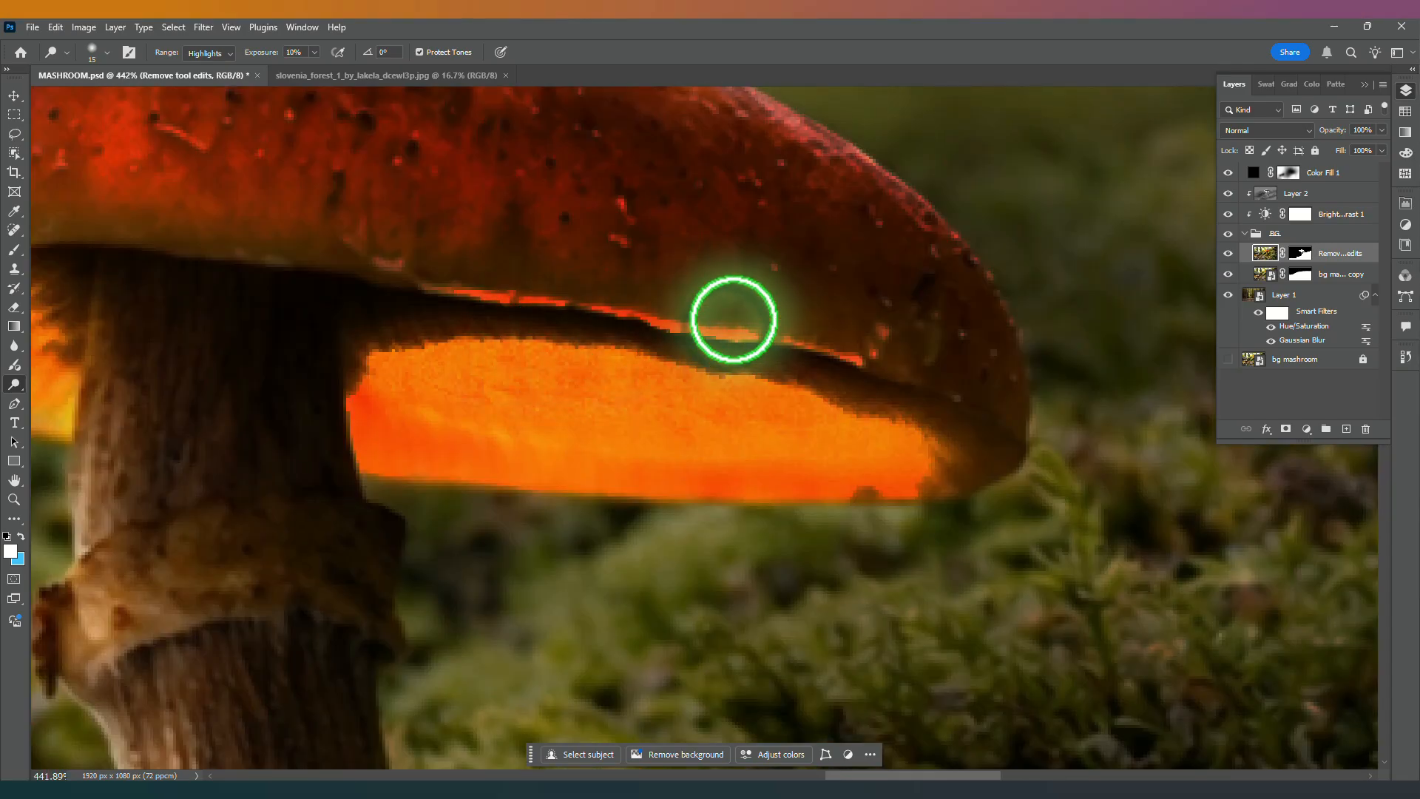
Step: Paint black at 30% opacity on the Remove tool edits mask along the cap's lower rim to hide the dodge spill
key(b)
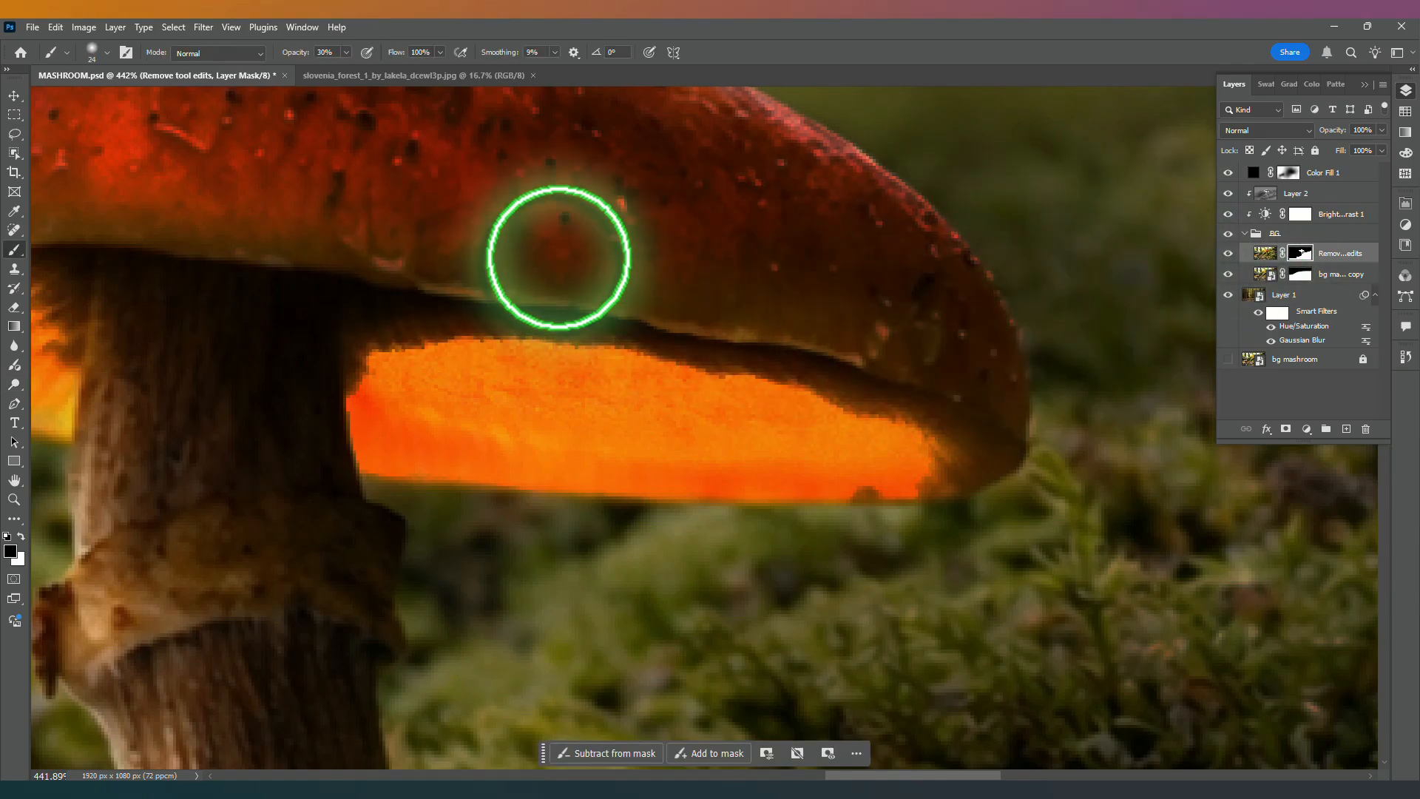
drag(558, 256, 966, 367)
drag(247, 291, 602, 333)
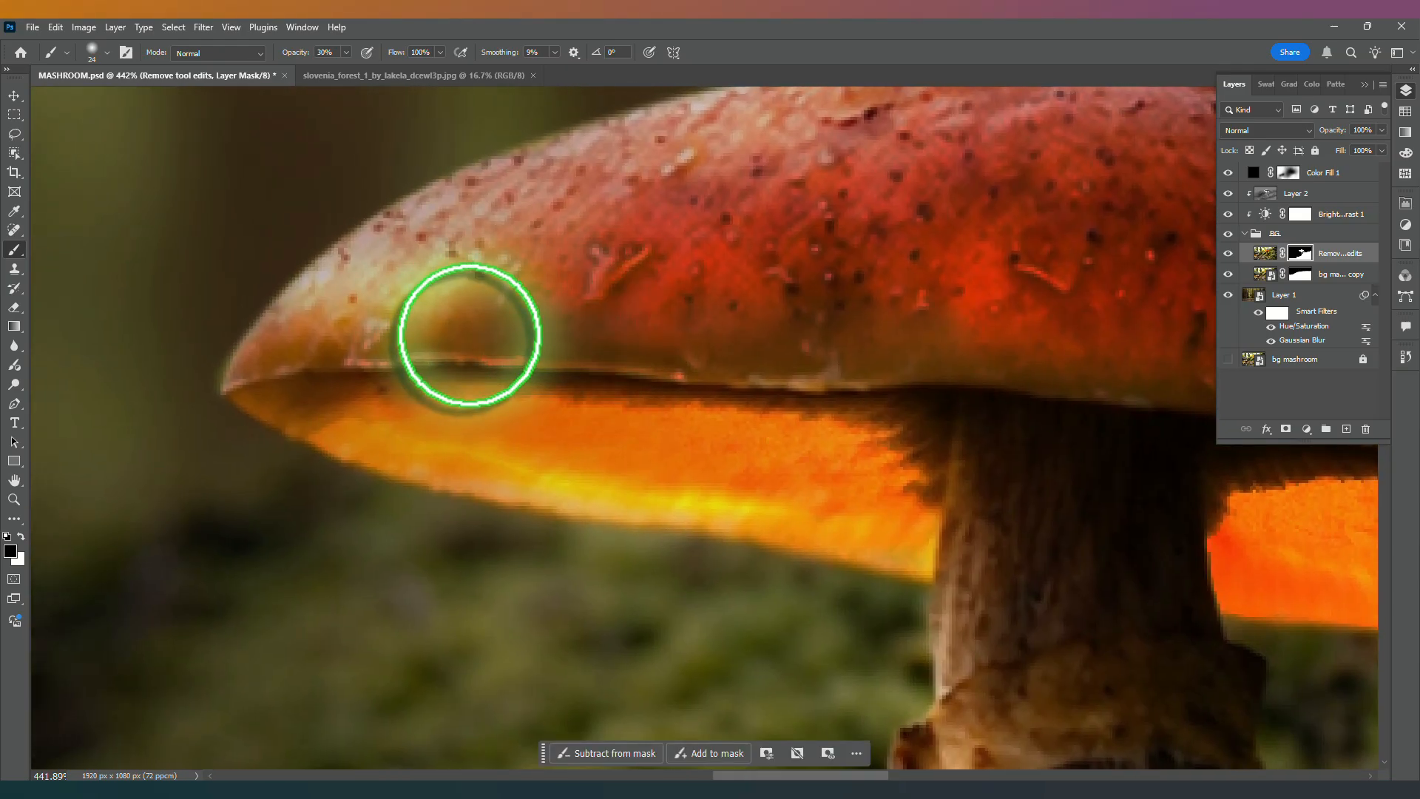
drag(510, 341, 499, 342)
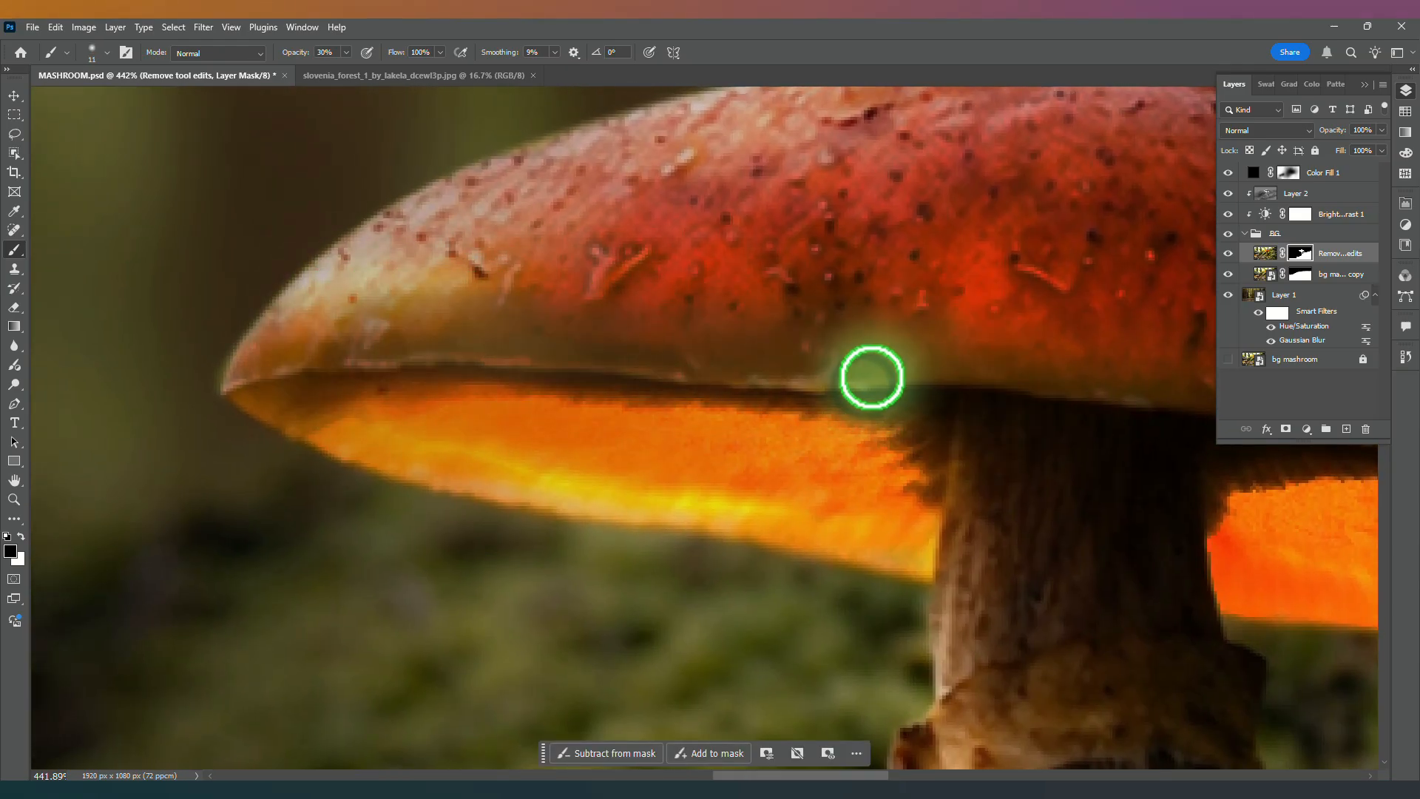
Step: Retouch the Color Fill 1 mask around the mushroom with a very large soft brush at 30% opacity, alternating white and black
scroll(848, 372, down, 5)
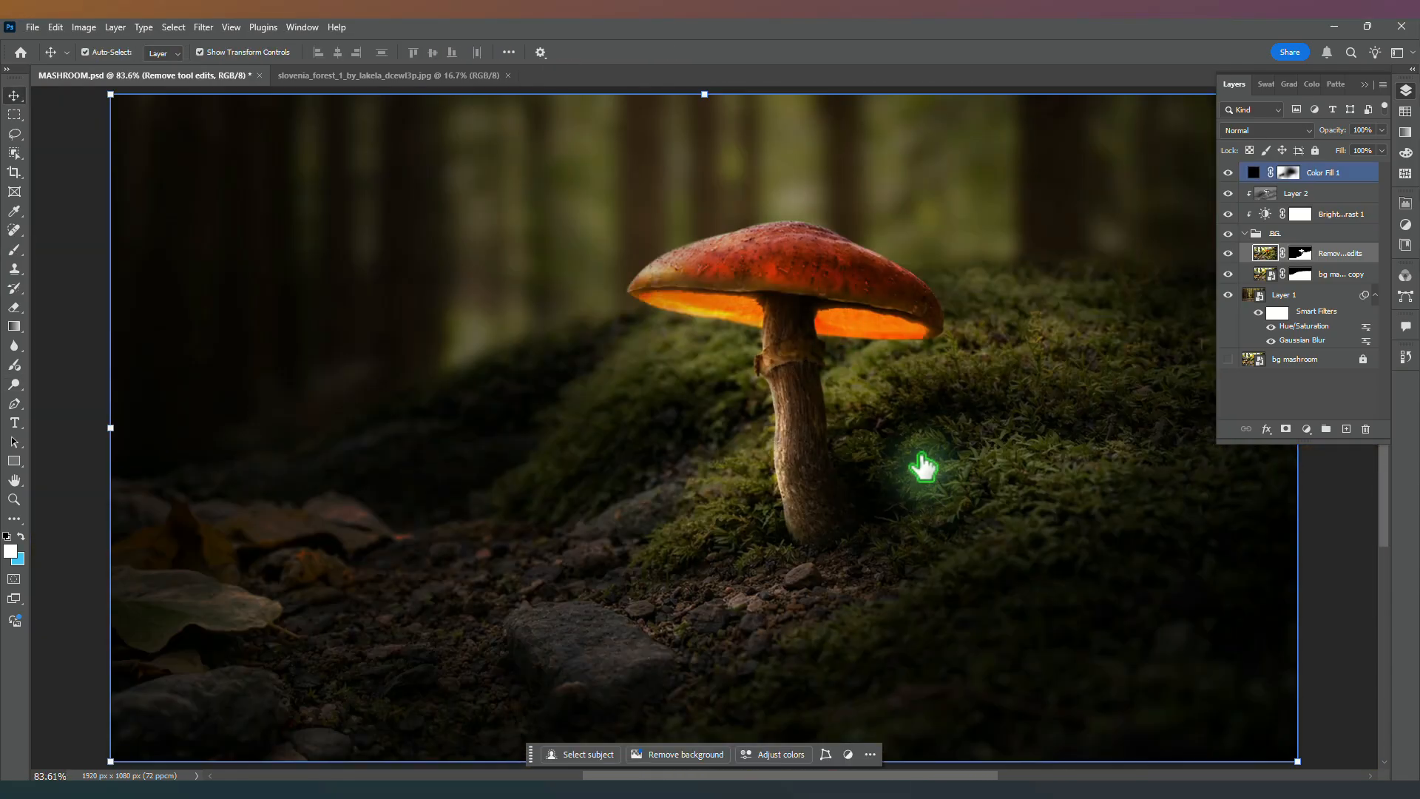
scroll(846, 285, down, 3)
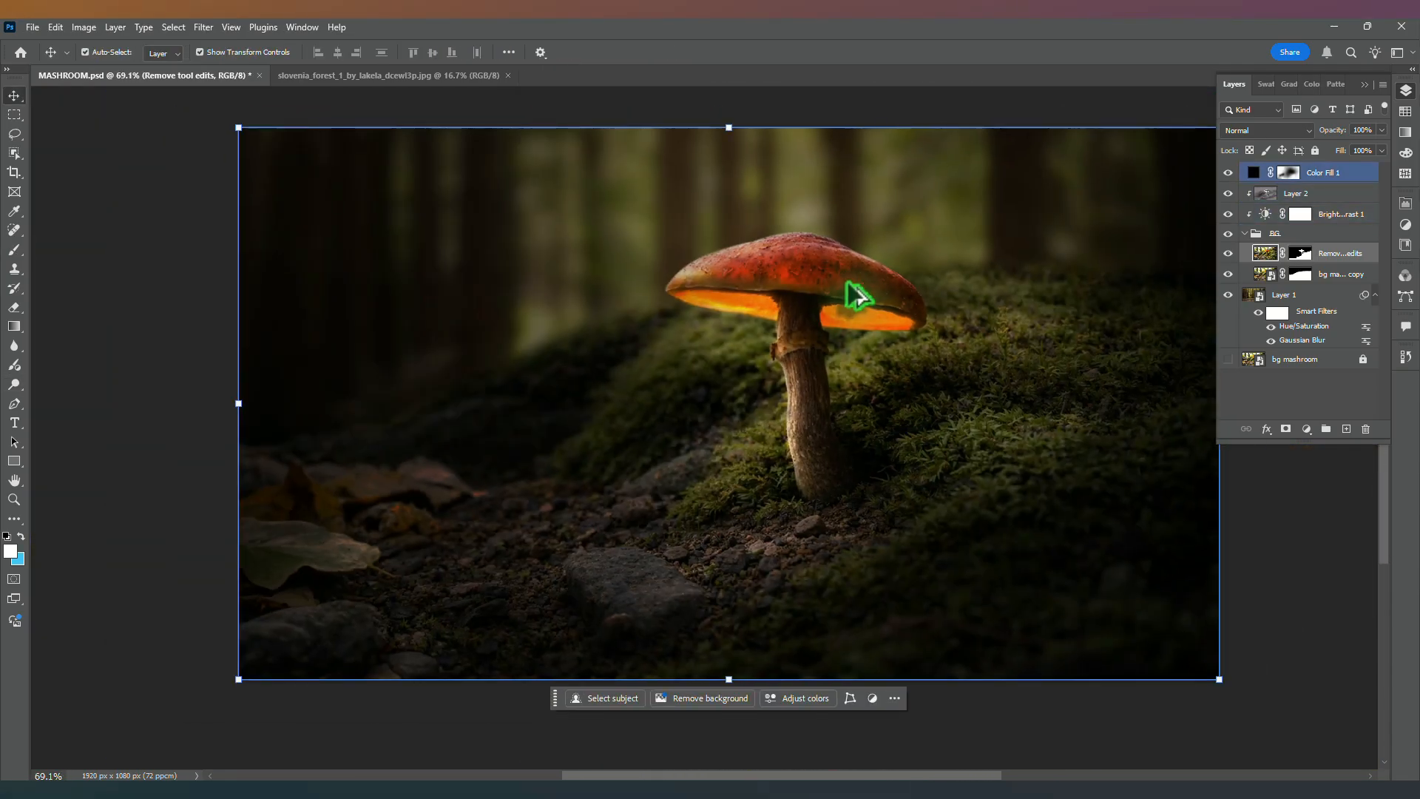
key(b)
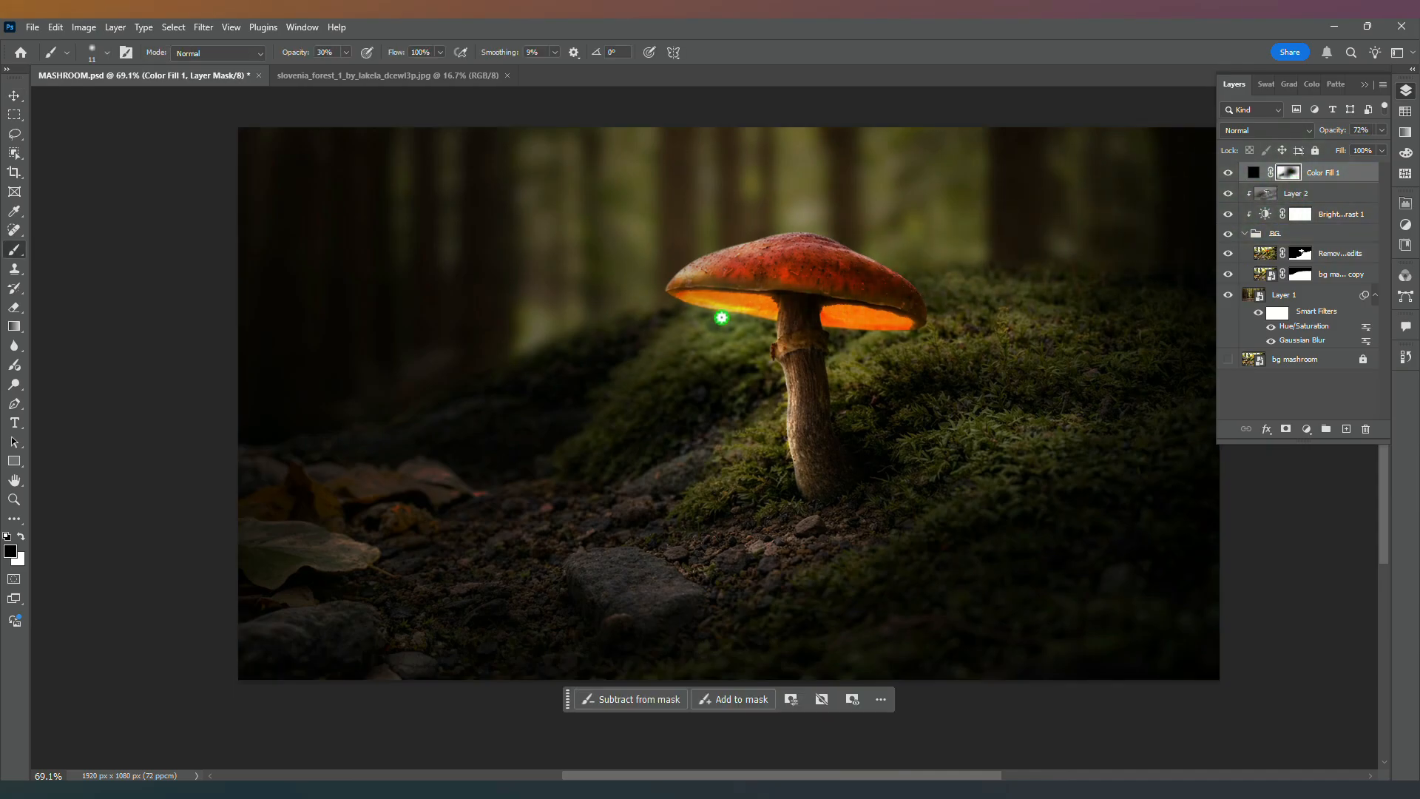
alt+right_click(815, 361)
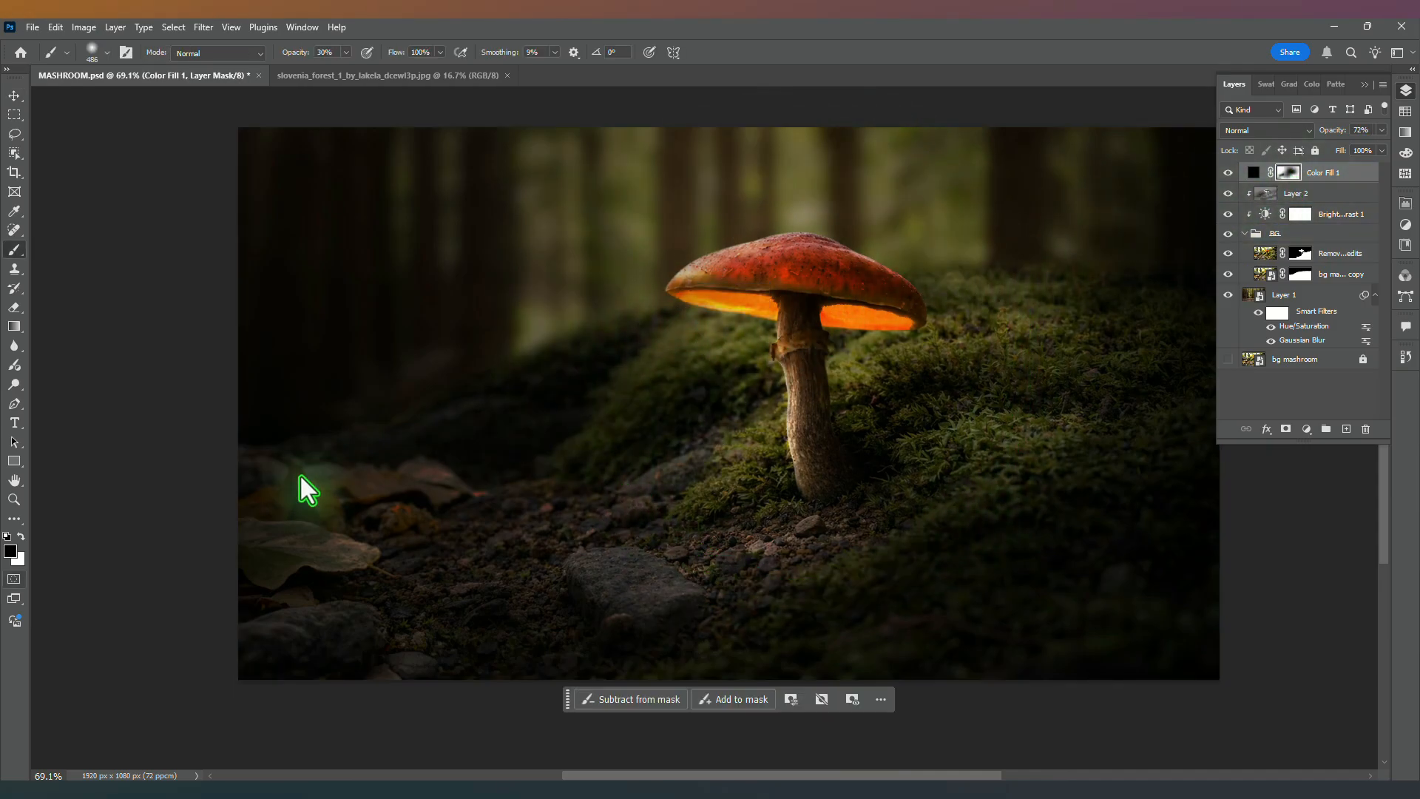
alt+right_click(781, 350)
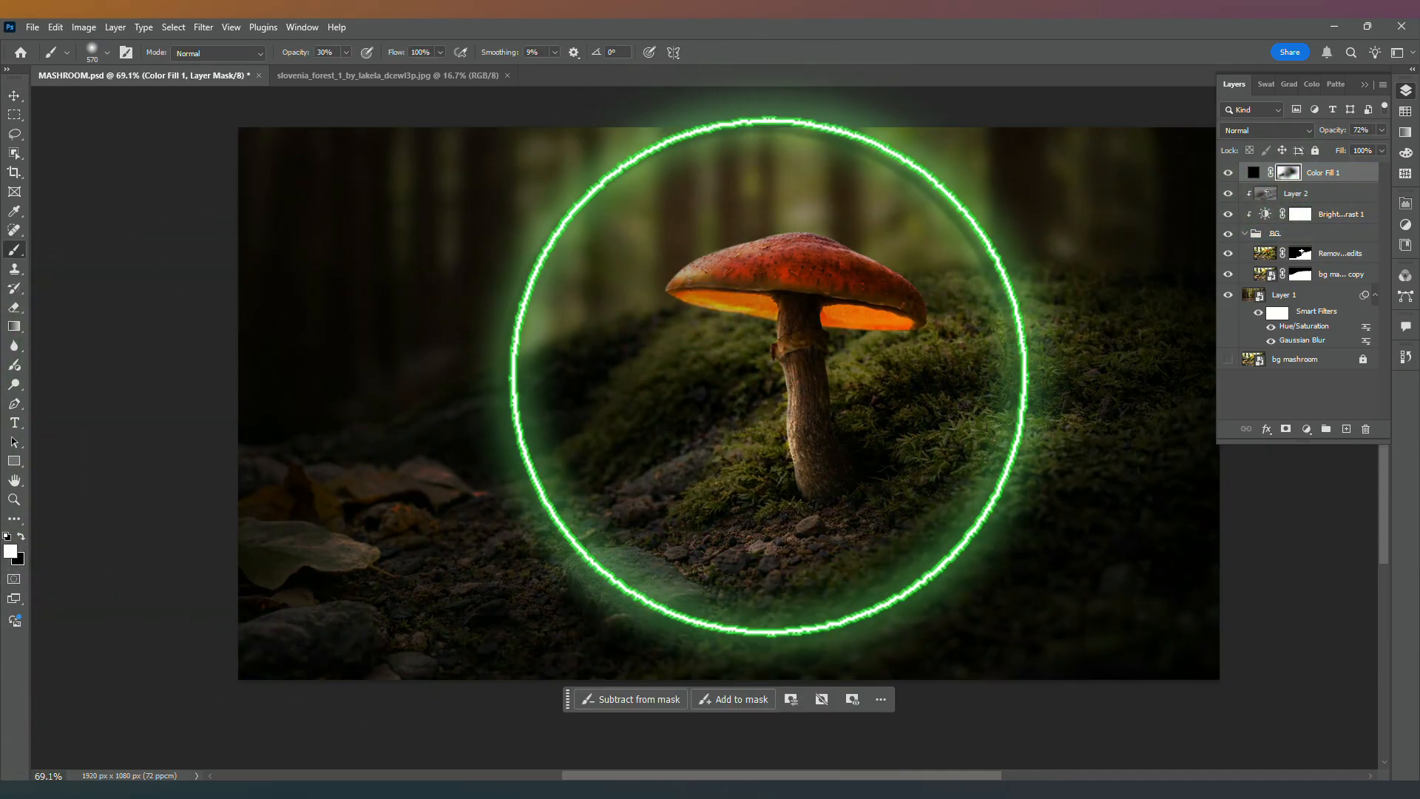
alt+right_click(913, 380)
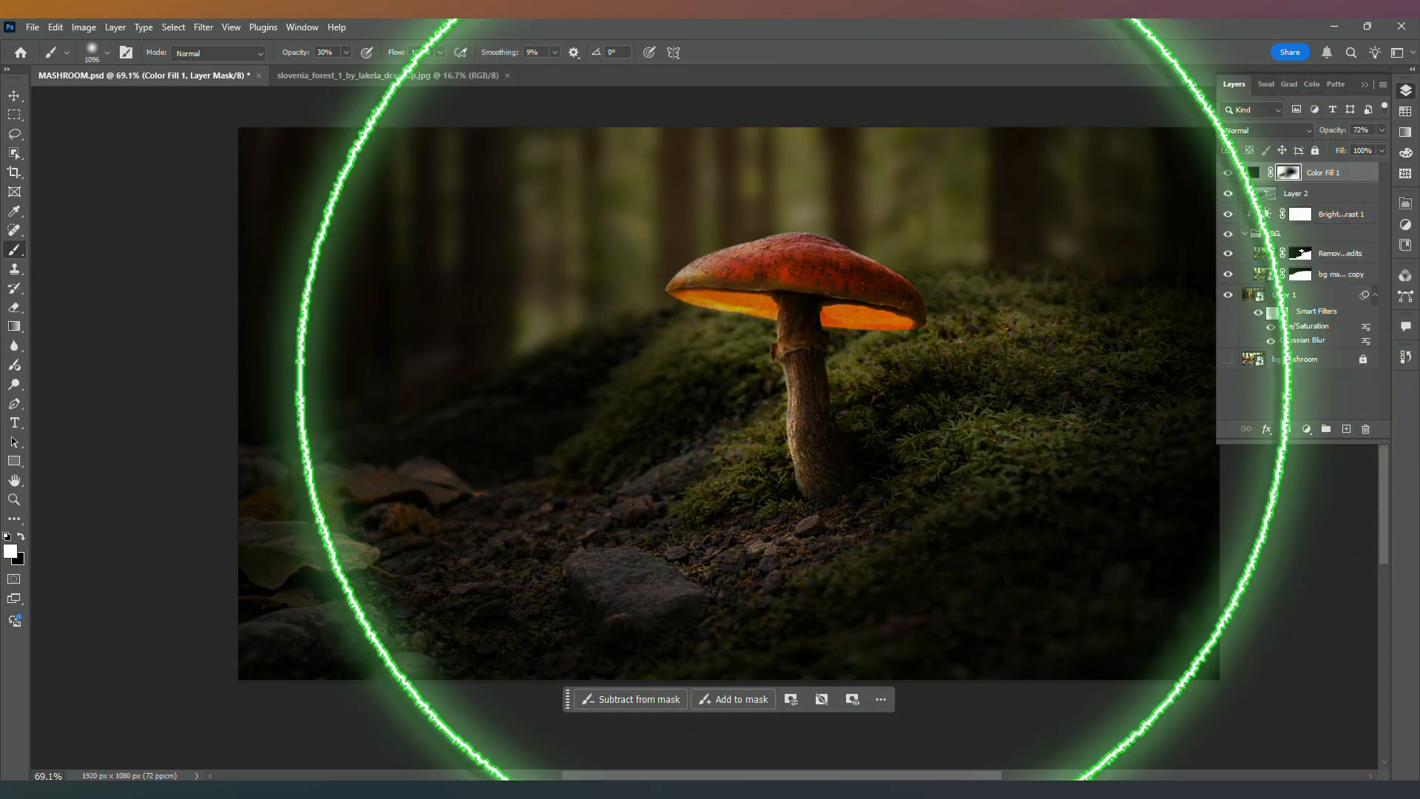
alt+right_click(571, 450)
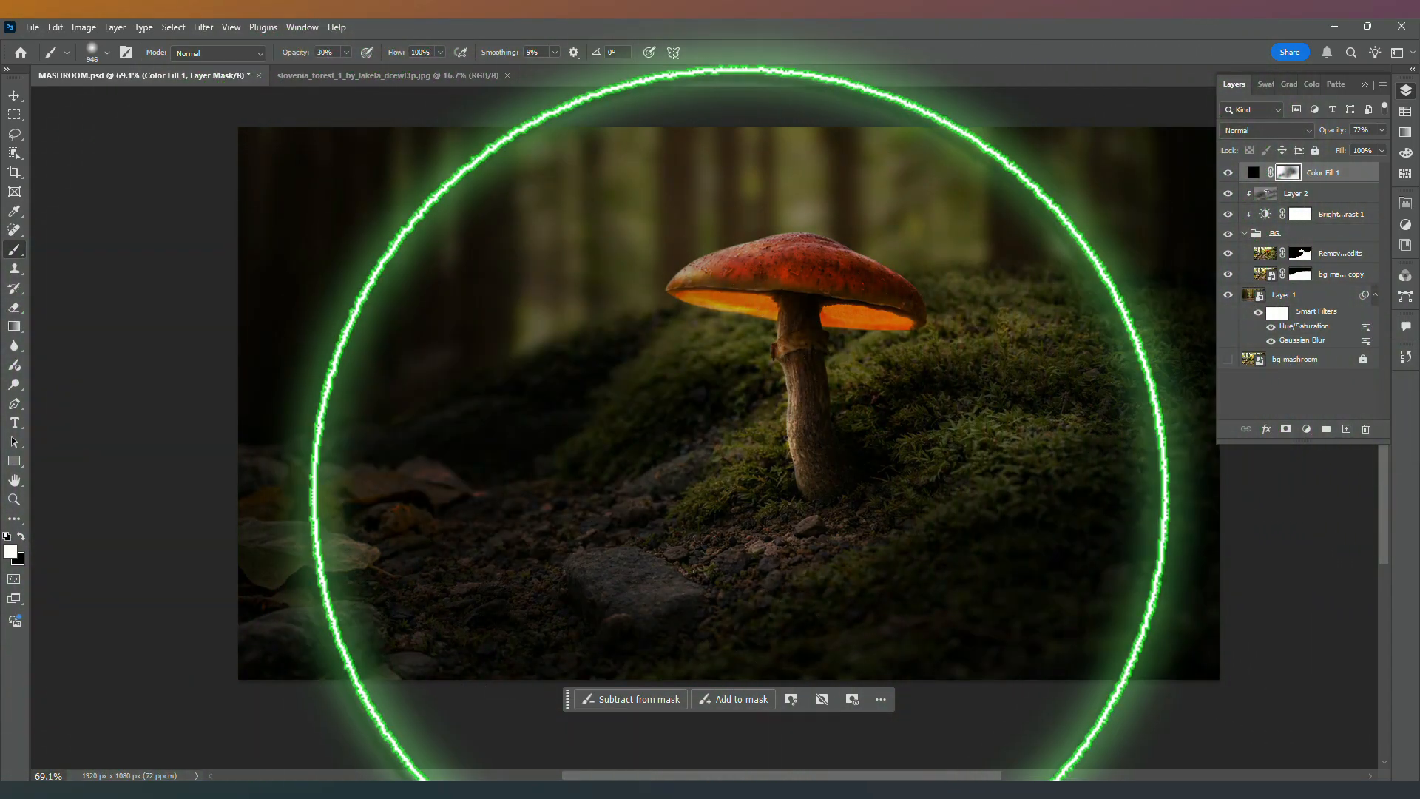
click(795, 502)
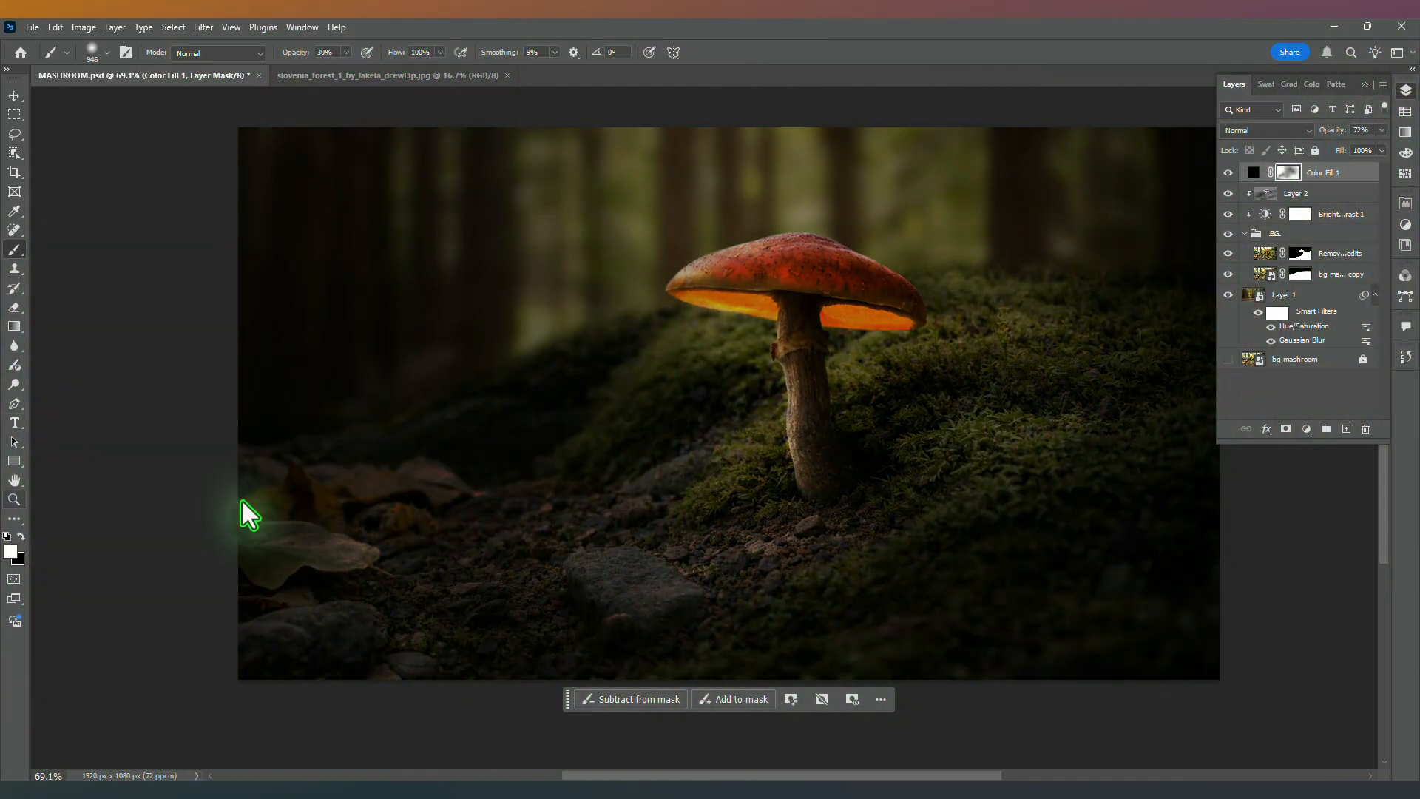
click(794, 379)
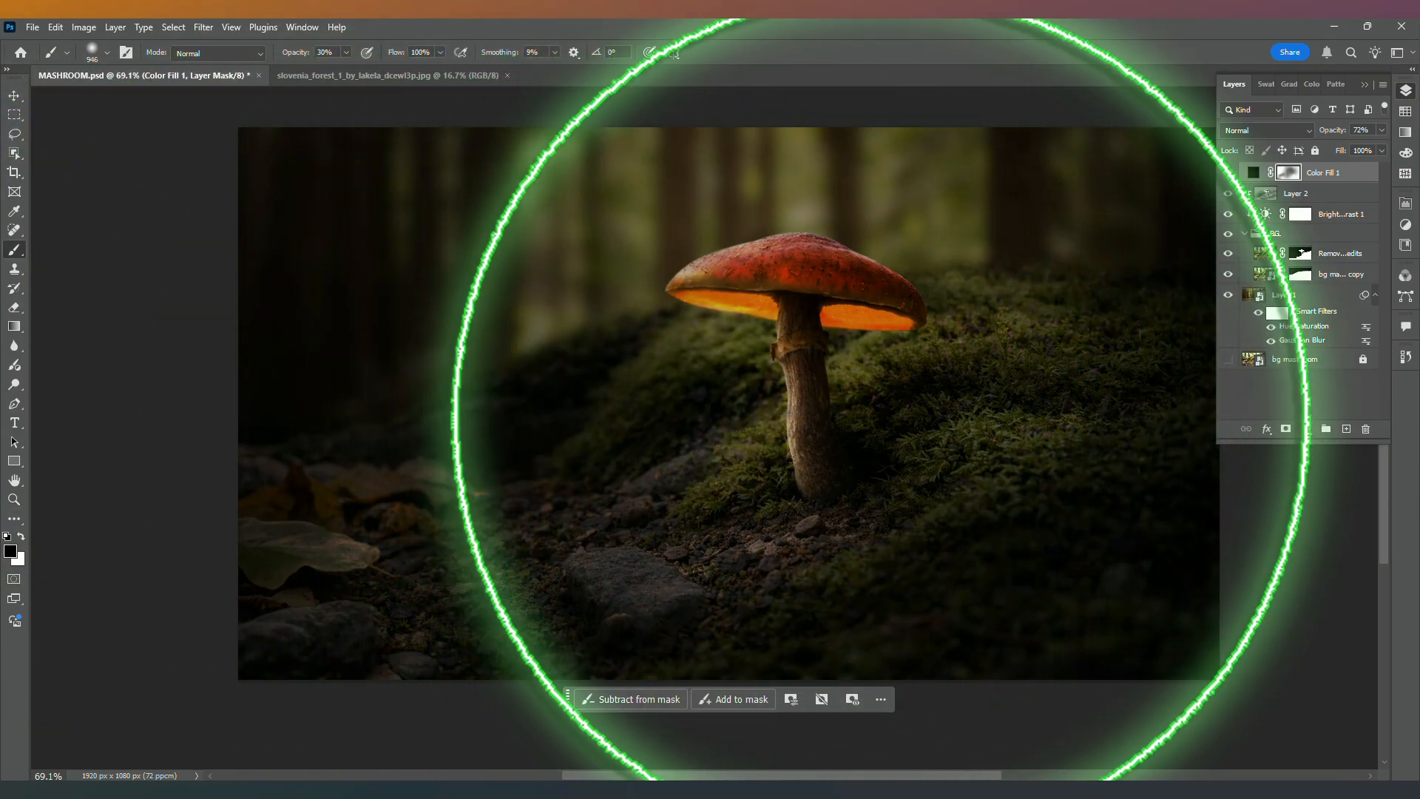
Step: Add a Brightness/Contrast adjustment layer above Color Fill 1, raise its brightness and contrast, and compare the image with and without it
click(1306, 429)
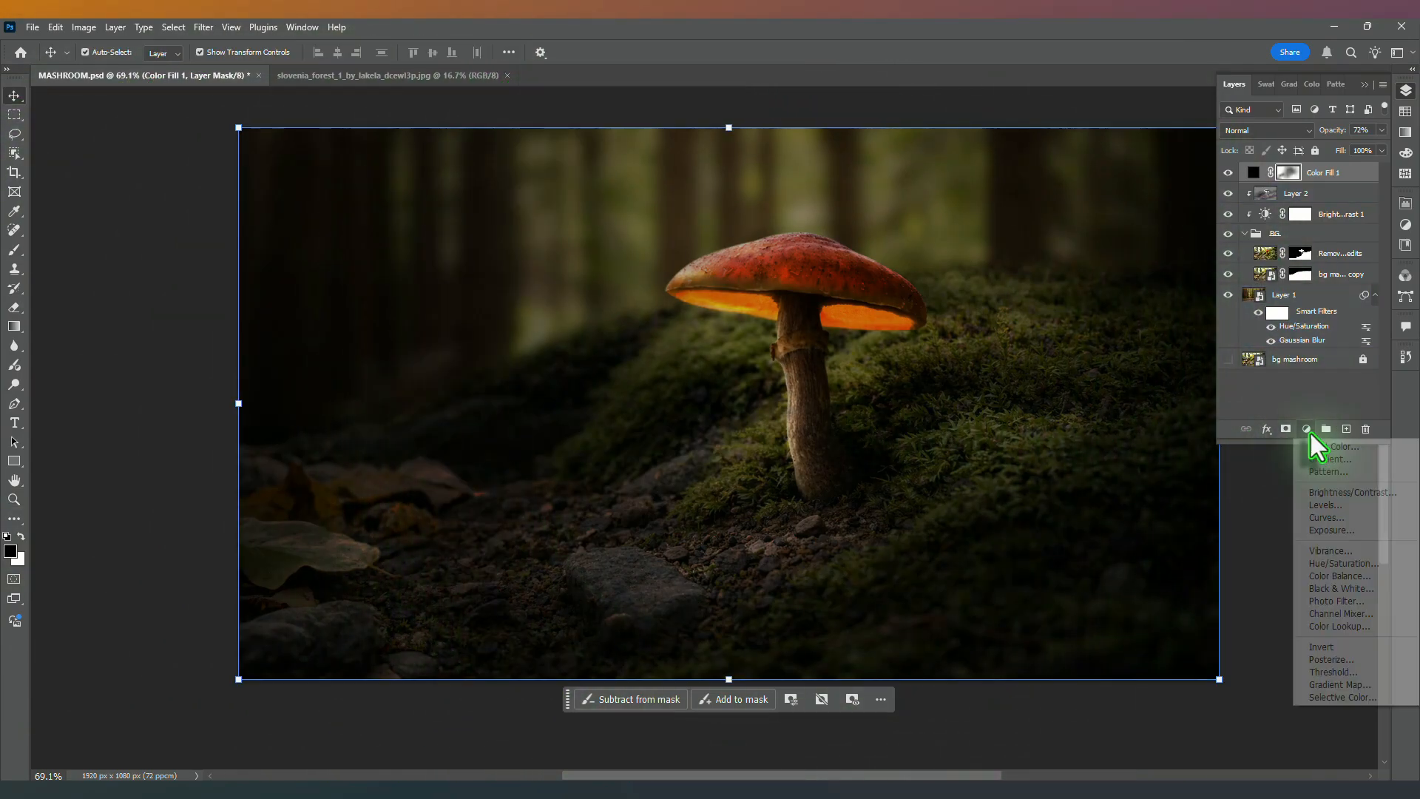
click(1329, 493)
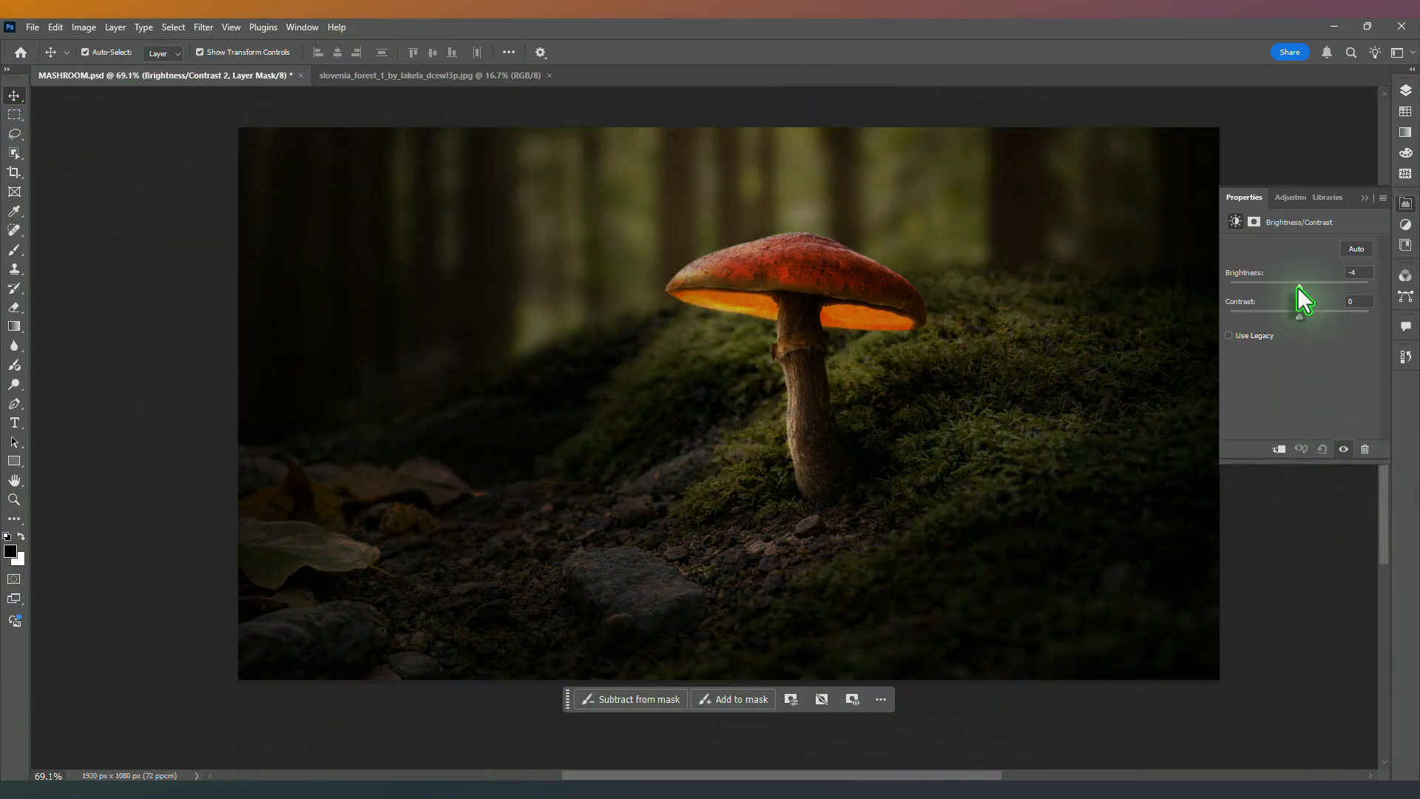
drag(1300, 287, 1323, 291)
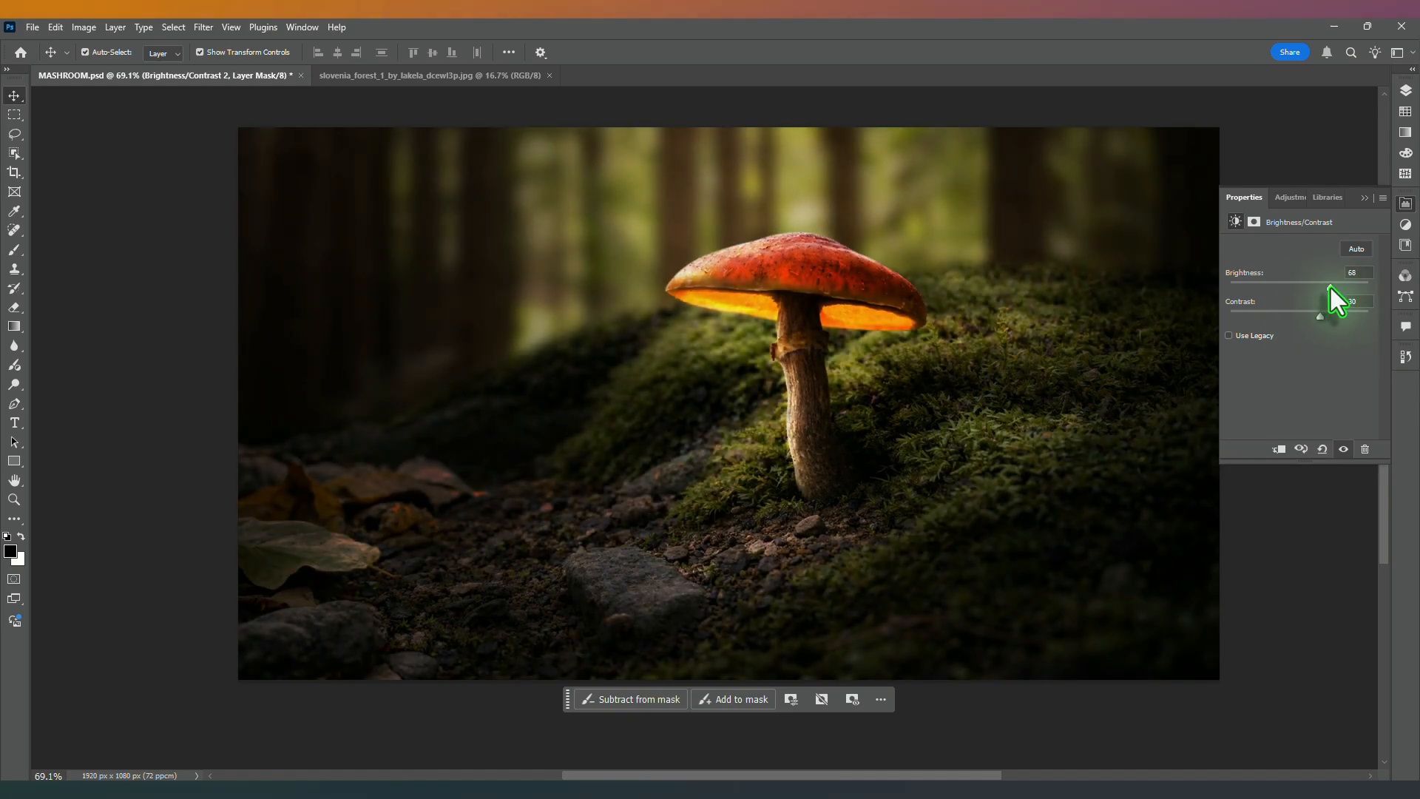
drag(1329, 287, 1323, 315)
click(1405, 92)
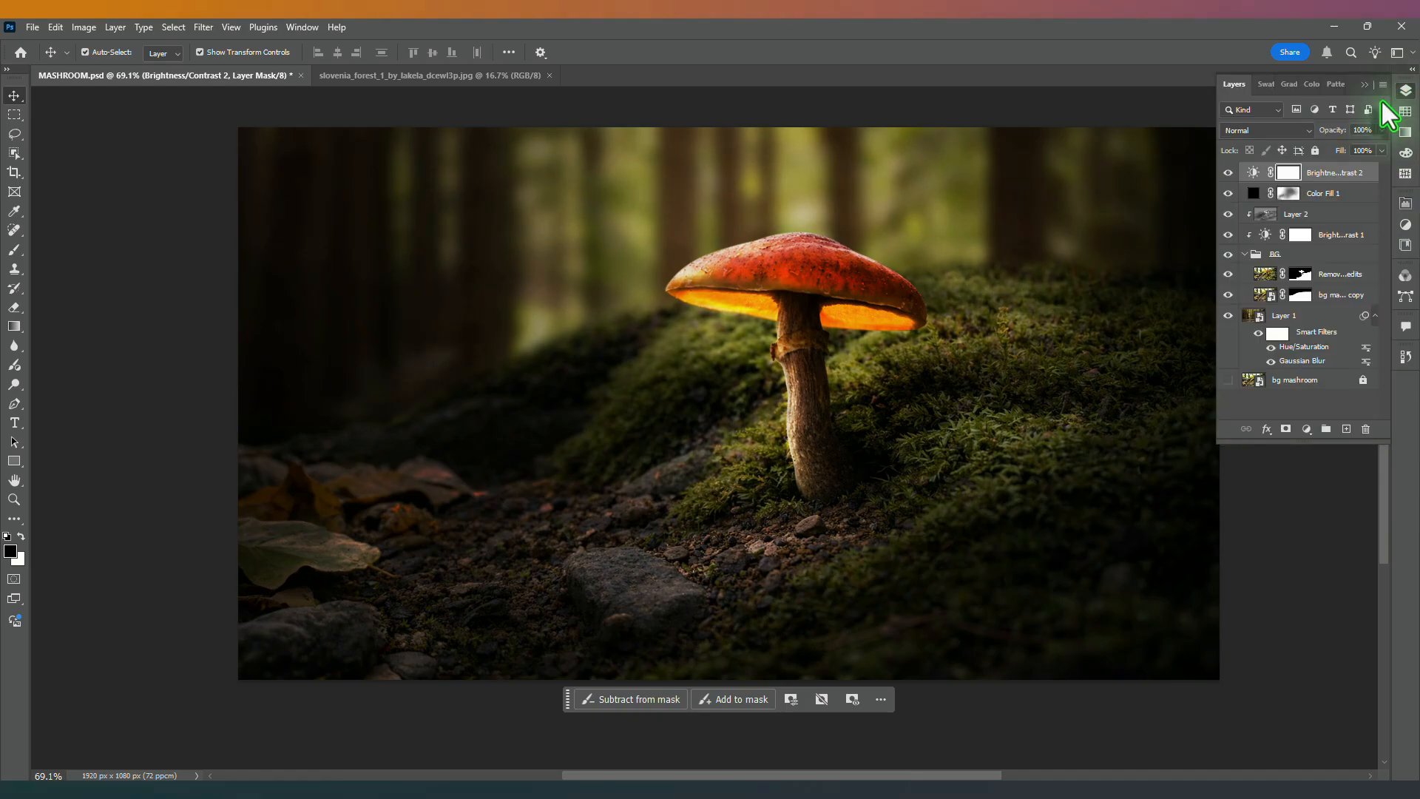
click(1228, 172)
click(1228, 173)
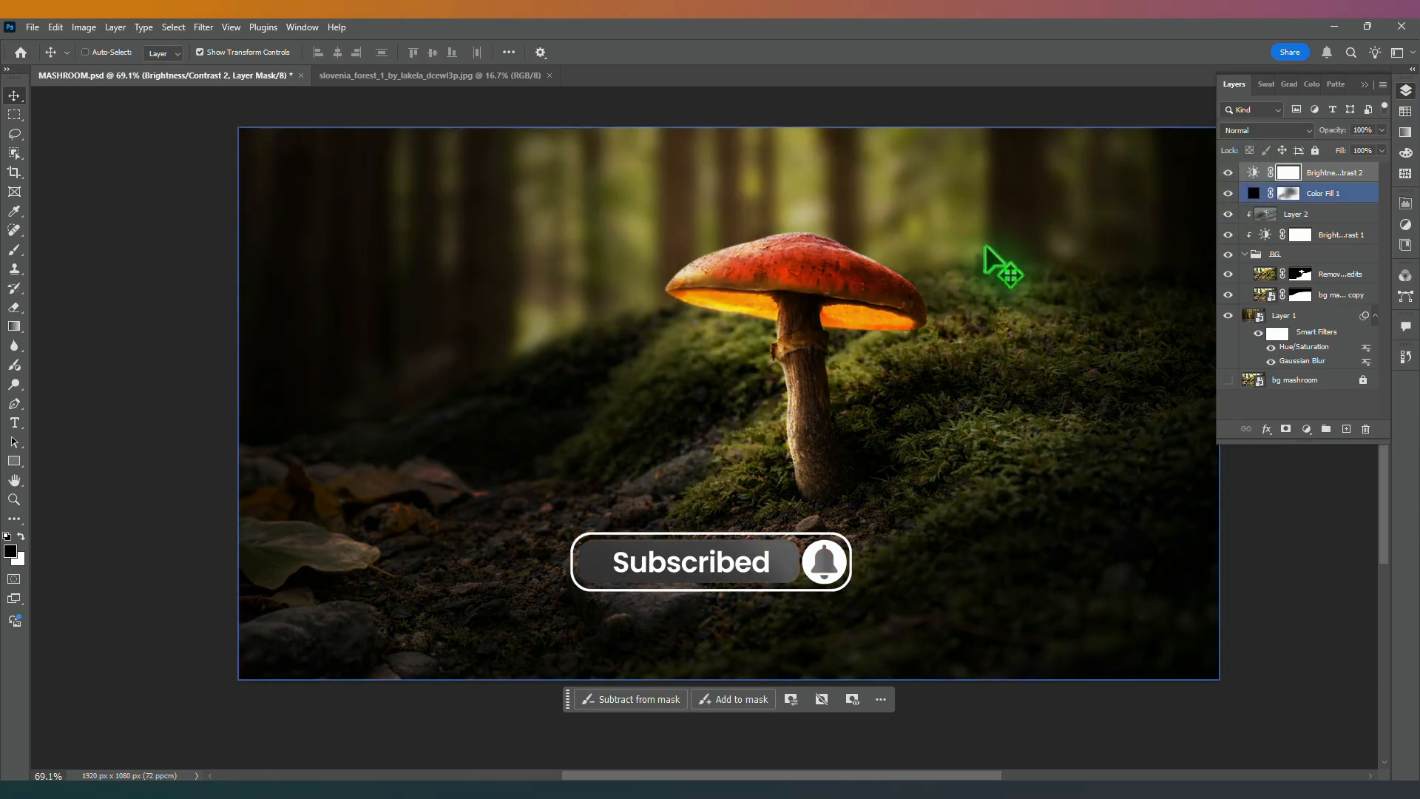
Step: Paint black at 96% opacity on the new Brightness/Contrast mask over the background, corners and foreground to limit the brightening to the mushroom area
key(ctrl+0)
key(b)
drag(713, 312, 534, 332)
scroll(542, 301, down, 2)
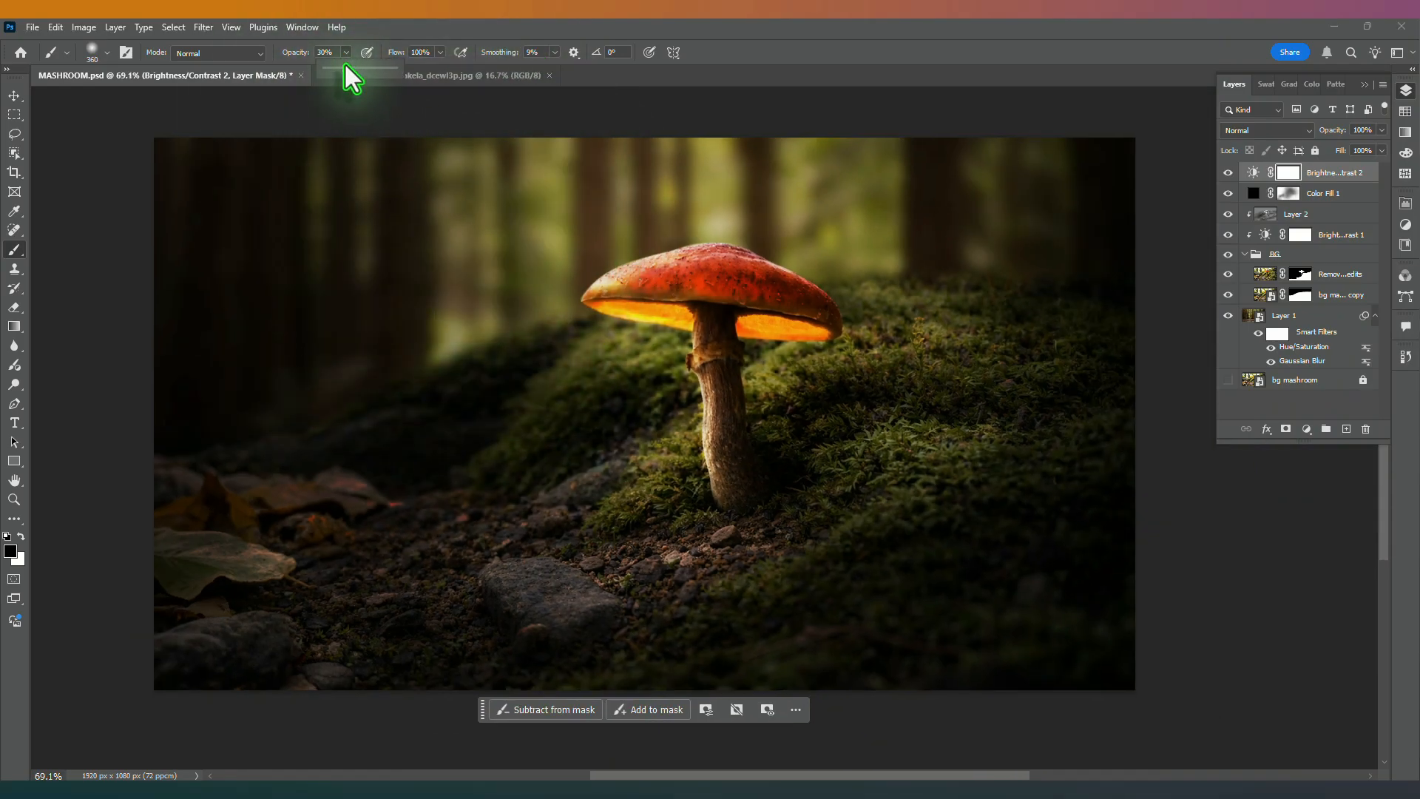
drag(385, 71, 391, 70)
drag(553, 428, 568, 429)
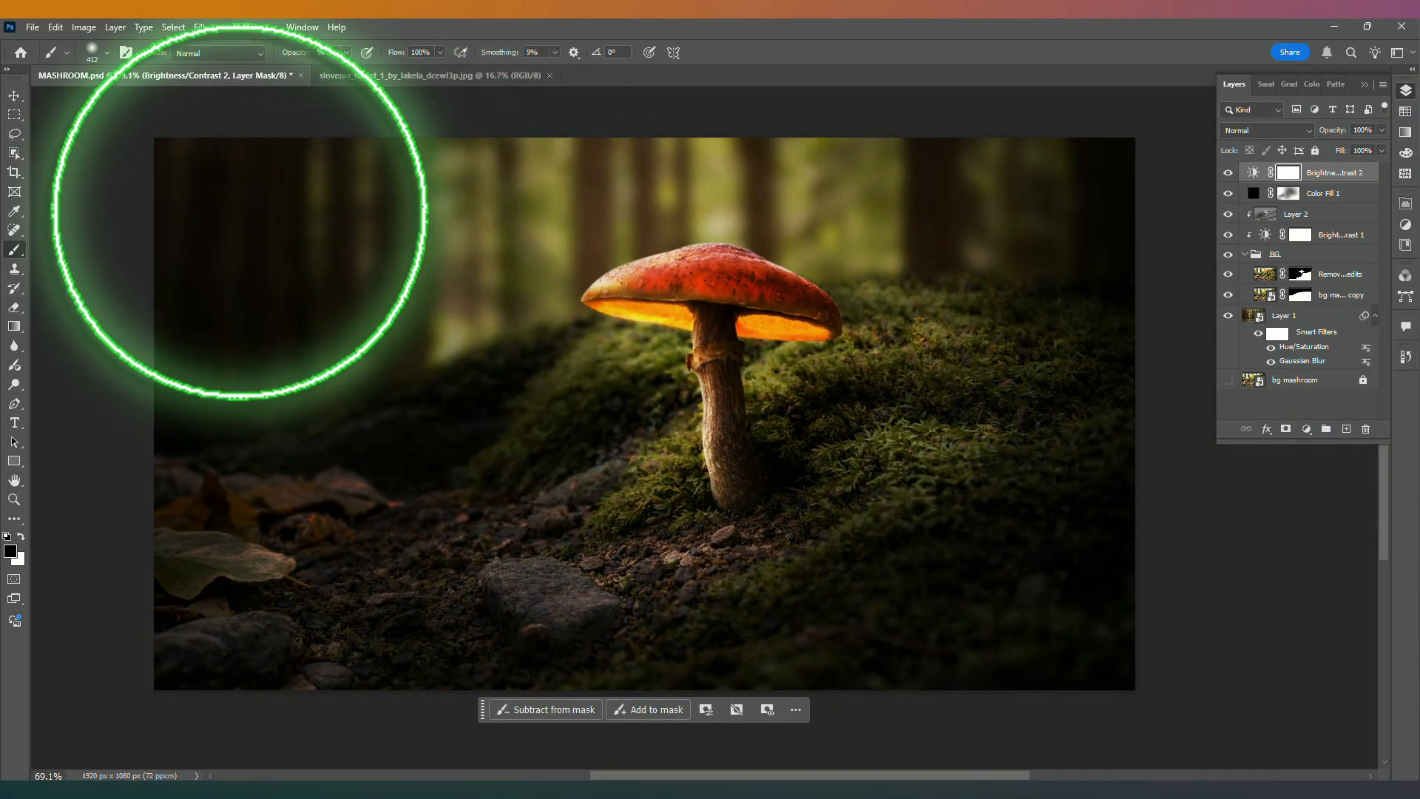
click(987, 206)
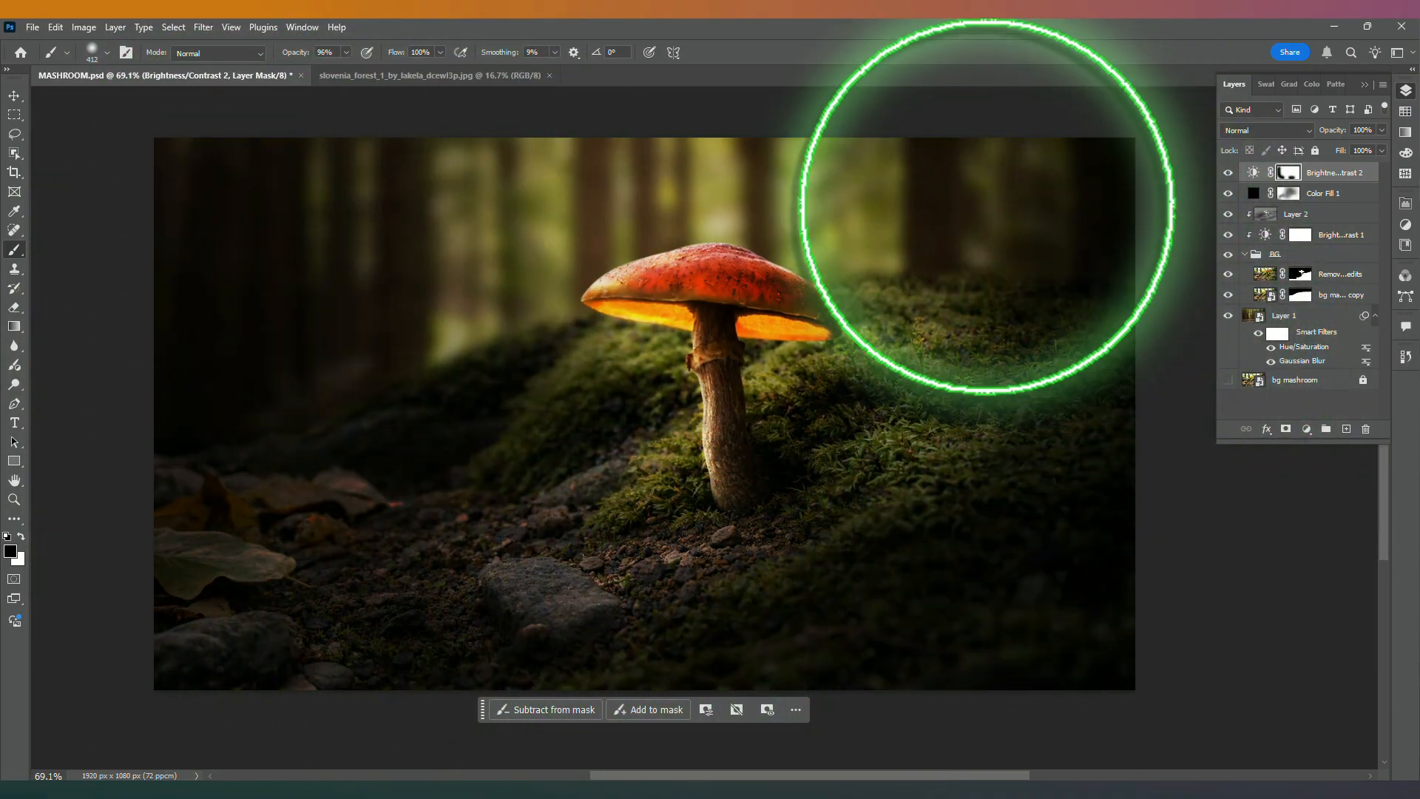
click(301, 433)
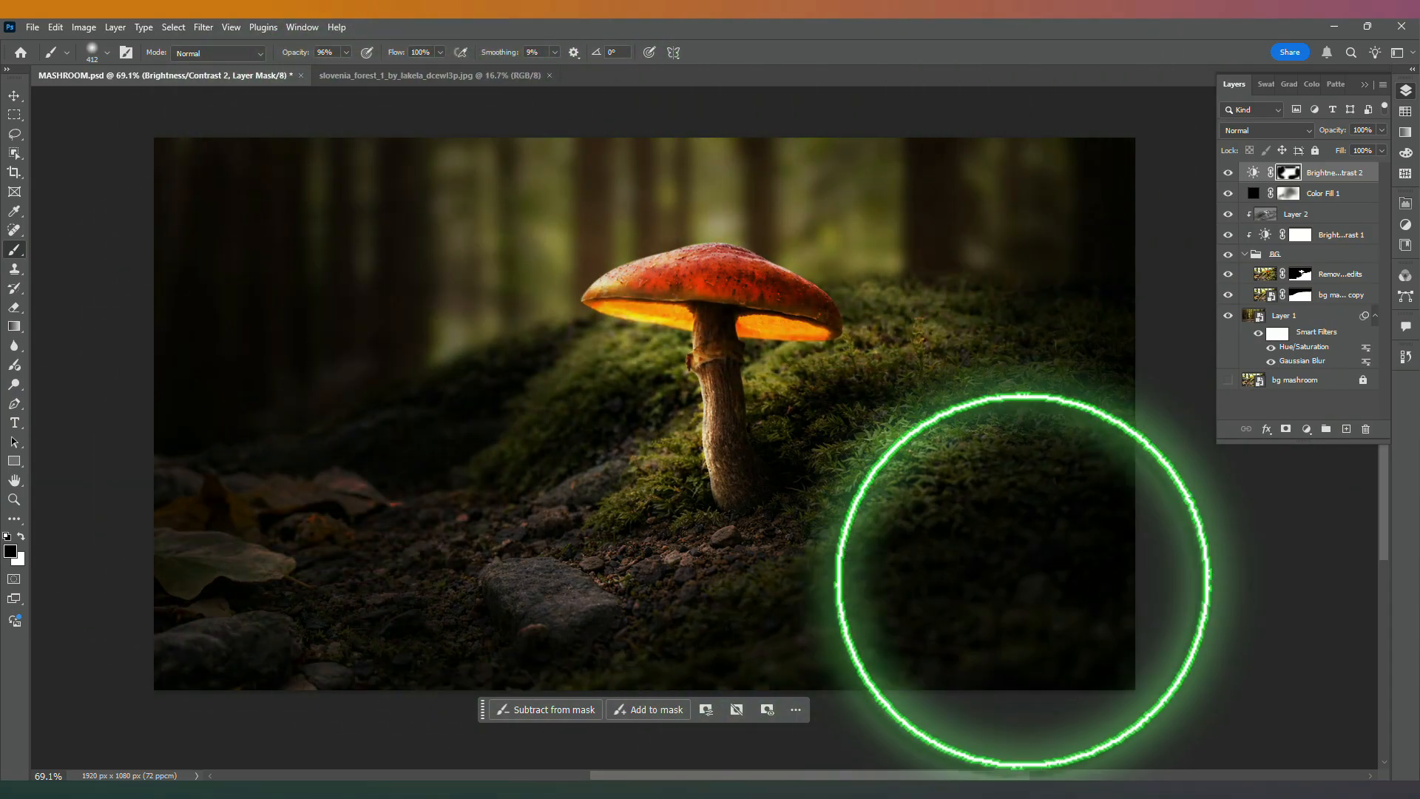
drag(1023, 581, 1008, 517)
drag(873, 498, 816, 498)
mouse_move(402, 562)
mouse_down()
mouse_move(605, 461)
mouse_move(575, 405)
mouse_move(515, 367)
mouse_move(407, 348)
mouse_up()
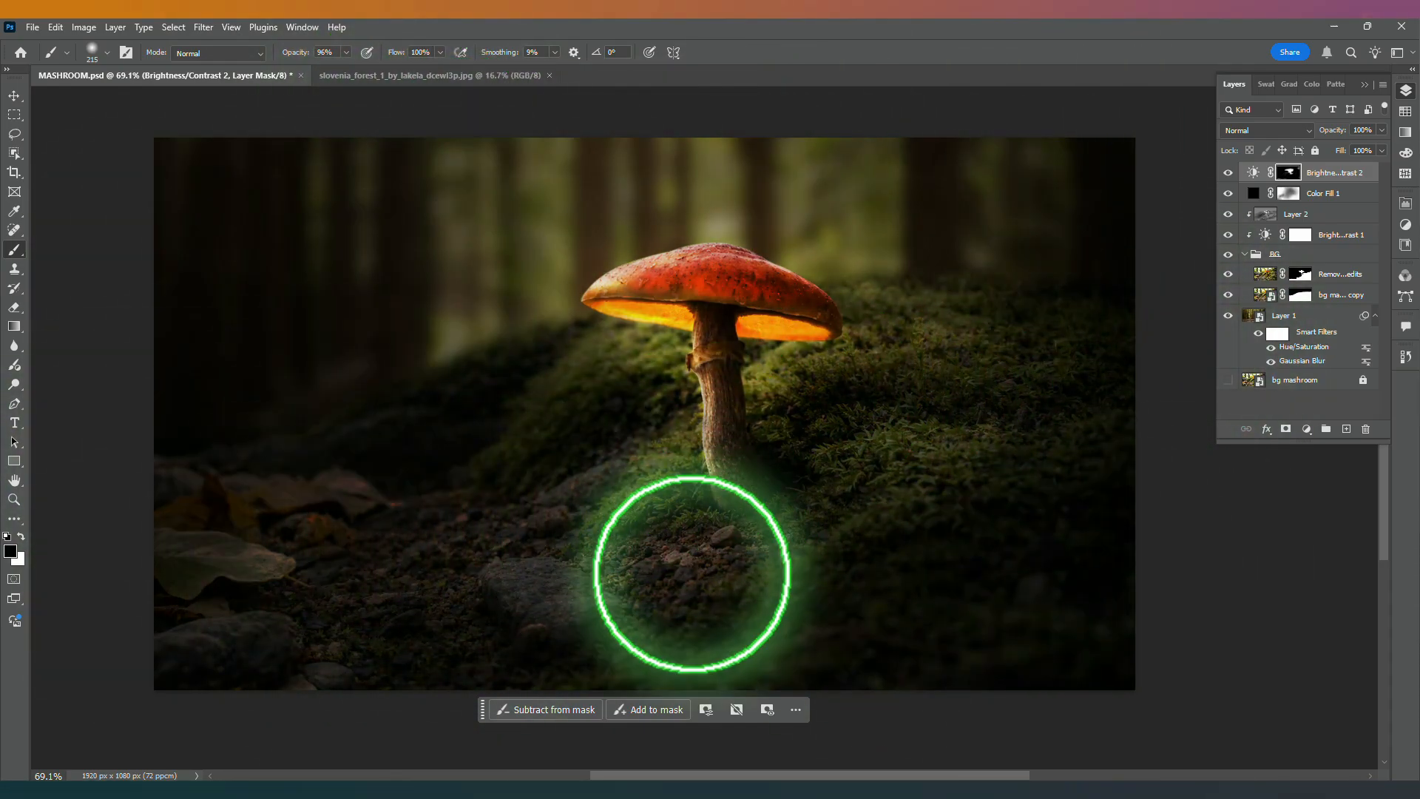
Step: Refine the top Brightness/Contrast mask around the stem and base, restore the surrounding glow with a large white brush, and compare the result
key([)
key([)
mouse_move(648, 485)
mouse_down()
mouse_move(641, 469)
mouse_move(615, 478)
mouse_move(624, 532)
mouse_up()
mouse_move(778, 397)
mouse_down()
mouse_move(708, 482)
mouse_move(777, 487)
mouse_move(787, 422)
mouse_move(661, 470)
mouse_move(744, 485)
mouse_move(606, 543)
mouse_move(624, 452)
mouse_move(653, 441)
mouse_move(601, 484)
mouse_move(621, 496)
mouse_move(765, 471)
mouse_move(797, 436)
mouse_move(753, 418)
mouse_move(756, 339)
mouse_up()
key(])
key(])
key(])
key(])
key(])
key(])
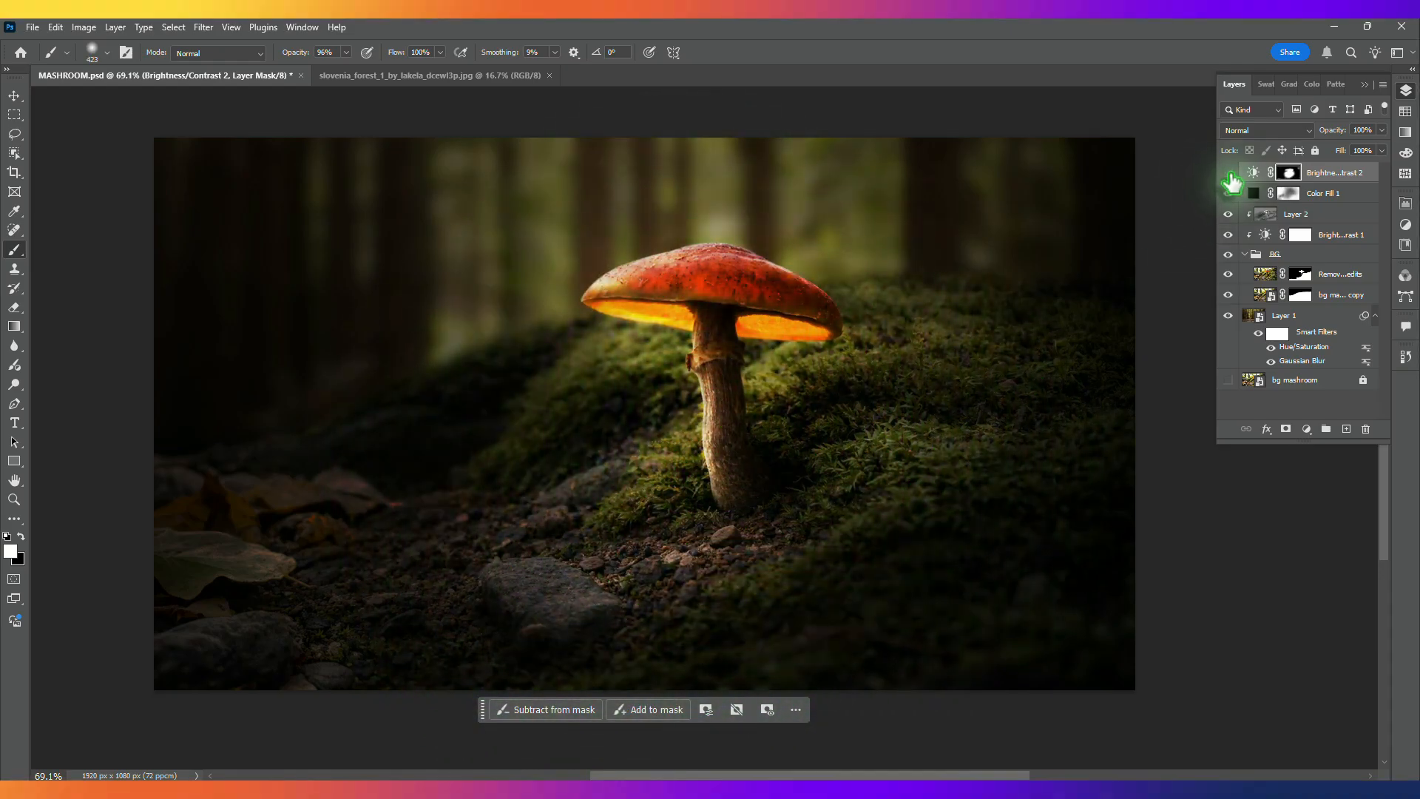
click(1230, 174)
click(1229, 173)
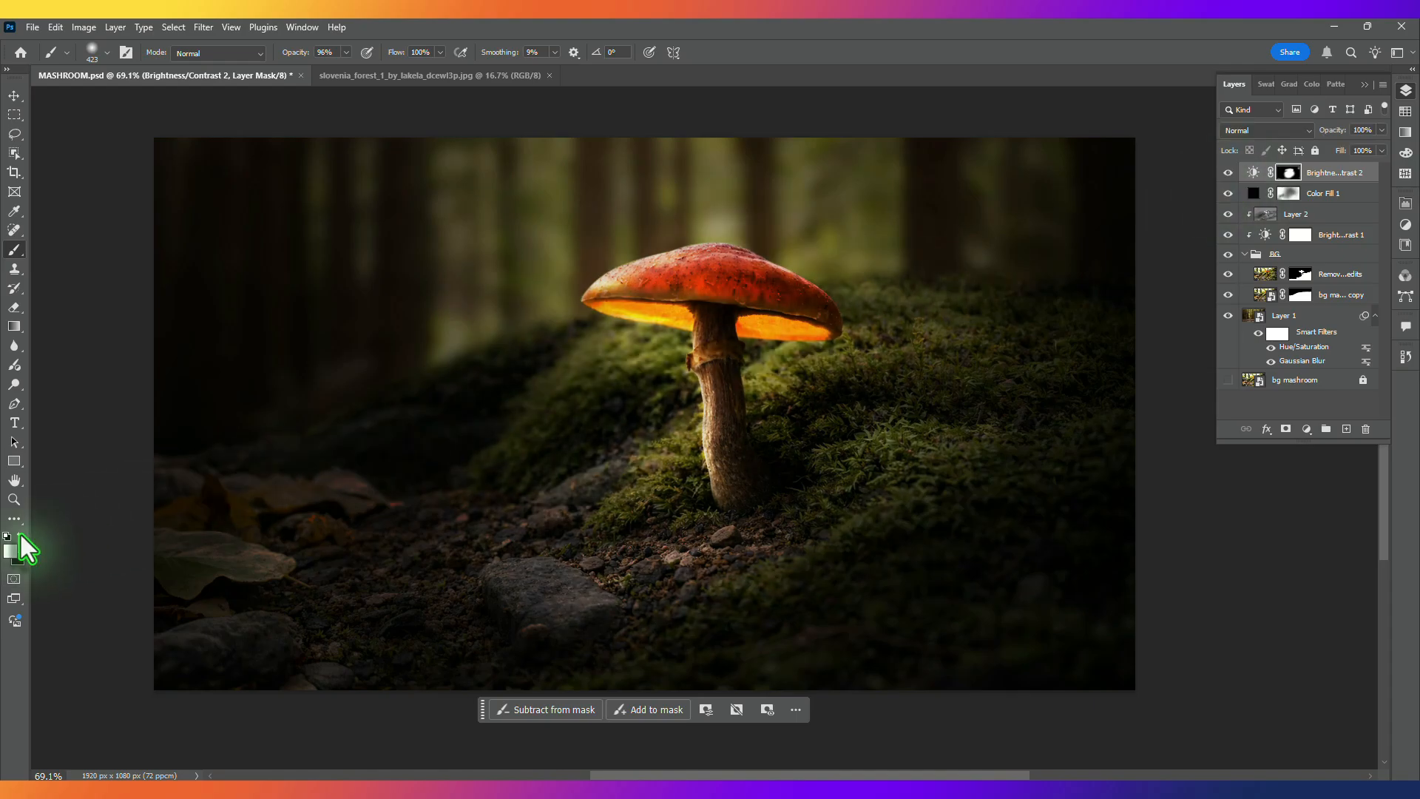
Step: Paint black with a smaller brush at 96% opacity on the top Brightness/Contrast mask over the cap's upper right side
key(bracketleft)
key(bracketleft)
key(bracketleft)
key(bracketleft)
key(bracketleft)
key(bracketleft)
key(bracketleft)
key(bracketleft)
key(bracketleft)
key(bracketleft)
key(bracketleft)
key(bracketleft)
key(bracketright)
mouse_move(766, 264)
mouse_down()
mouse_move(951, 282)
mouse_move(870, 286)
mouse_move(770, 250)
mouse_move(895, 242)
mouse_move(693, 268)
mouse_move(859, 240)
mouse_move(725, 250)
mouse_move(848, 272)
mouse_up()
Step: Add a new layer above Brightness/Contrast 2, choose a golden yellow foreground colour, and set the brush opacity to 50%
click(1346, 429)
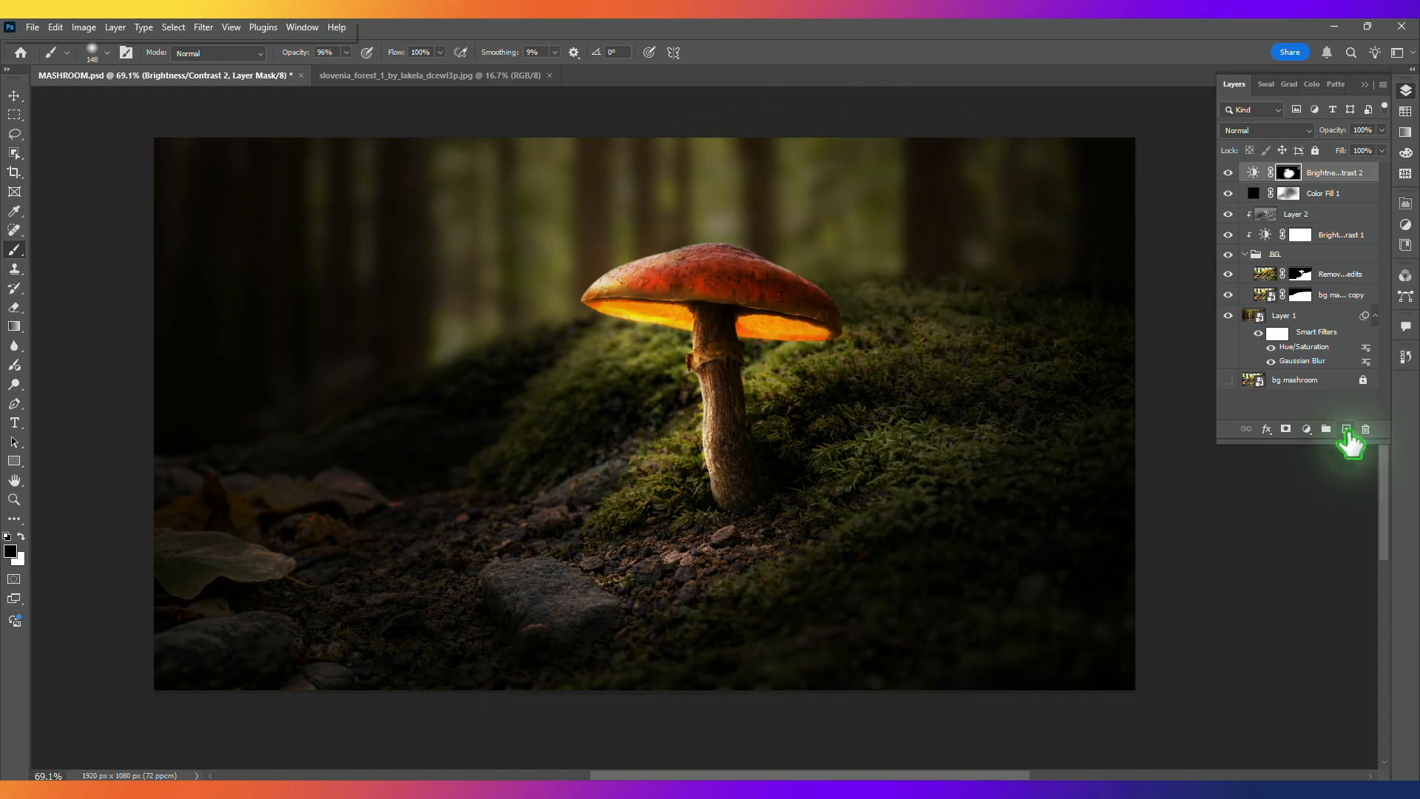
click(11, 551)
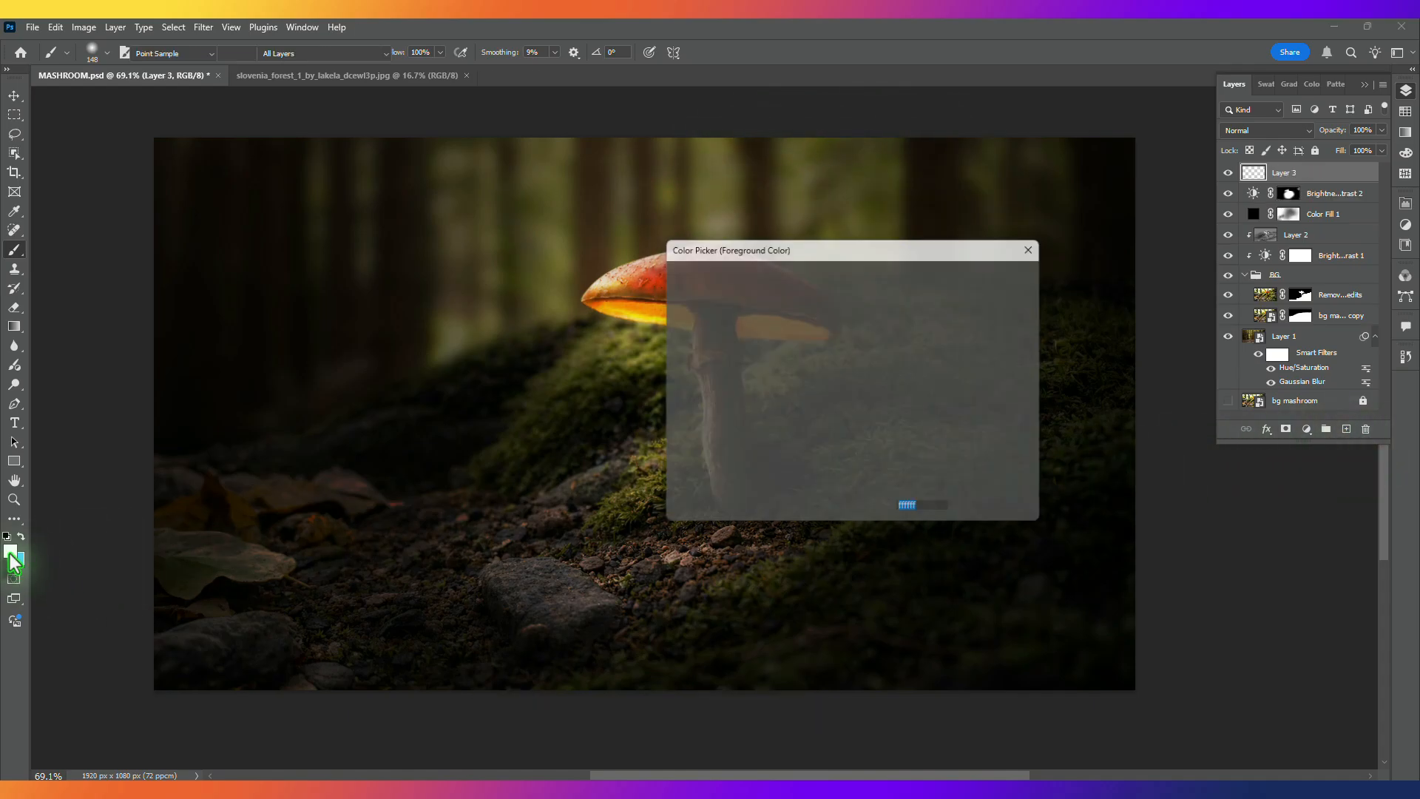
click(873, 435)
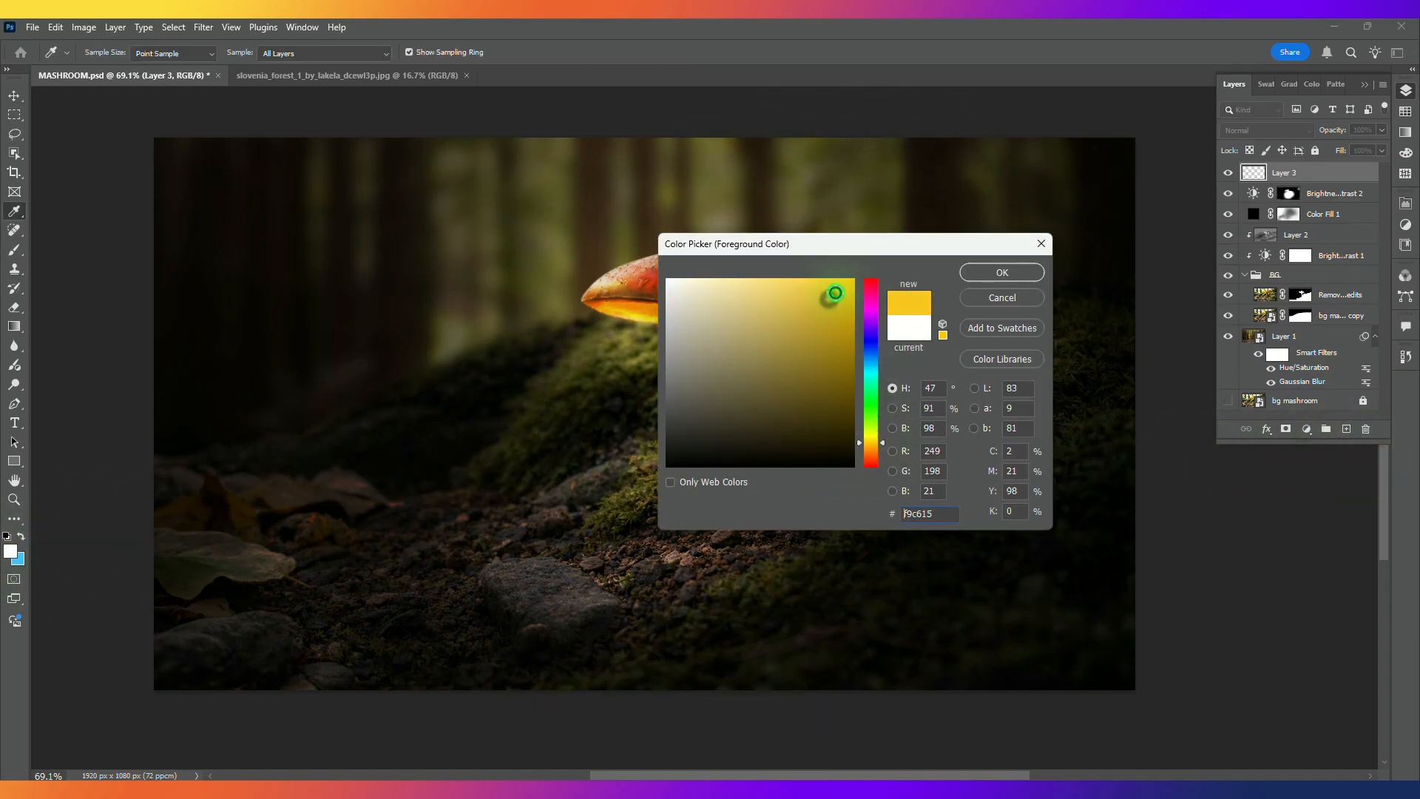
click(1002, 273)
key(b)
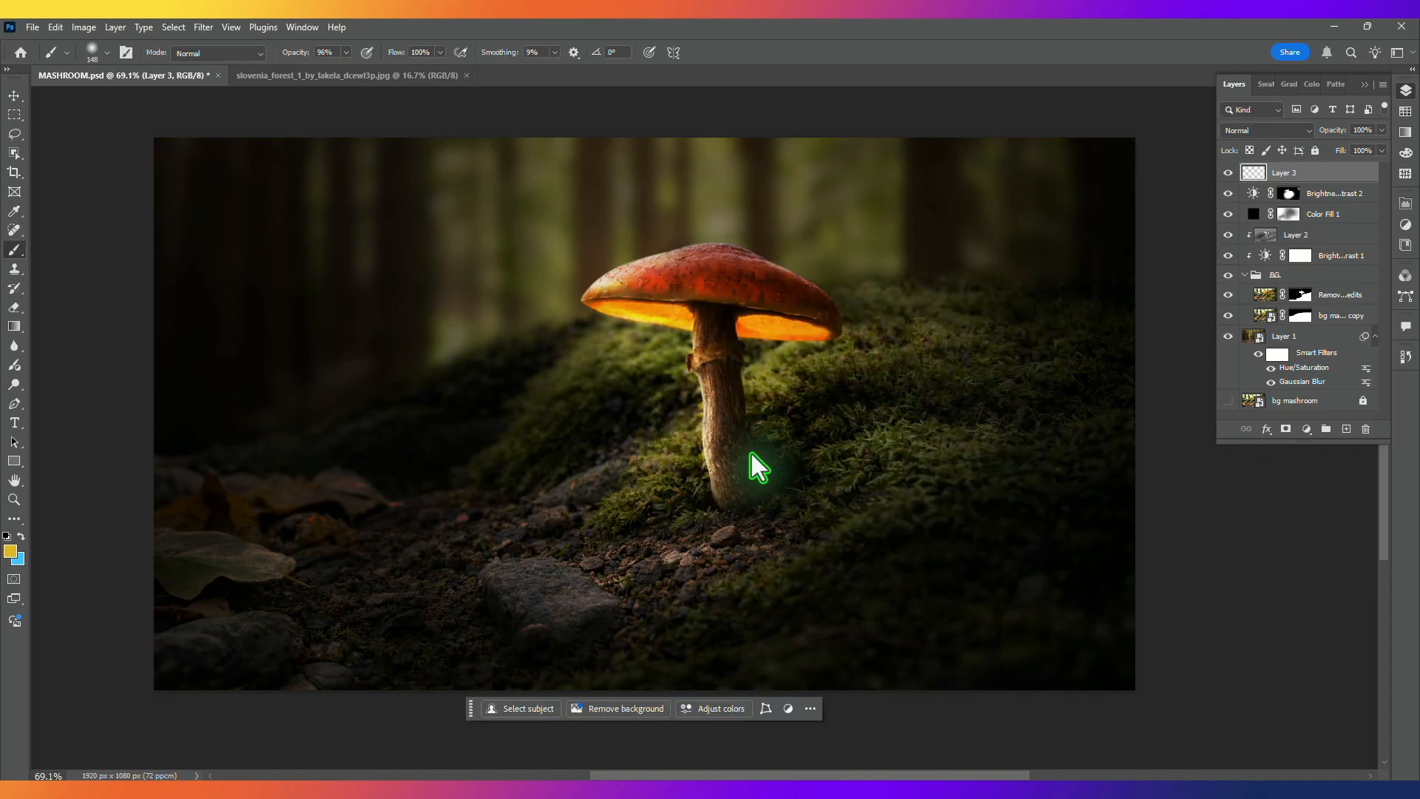
click(346, 54)
mouse_move(347, 55)
mouse_down()
mouse_move(344, 74)
mouse_move(319, 78)
mouse_up()
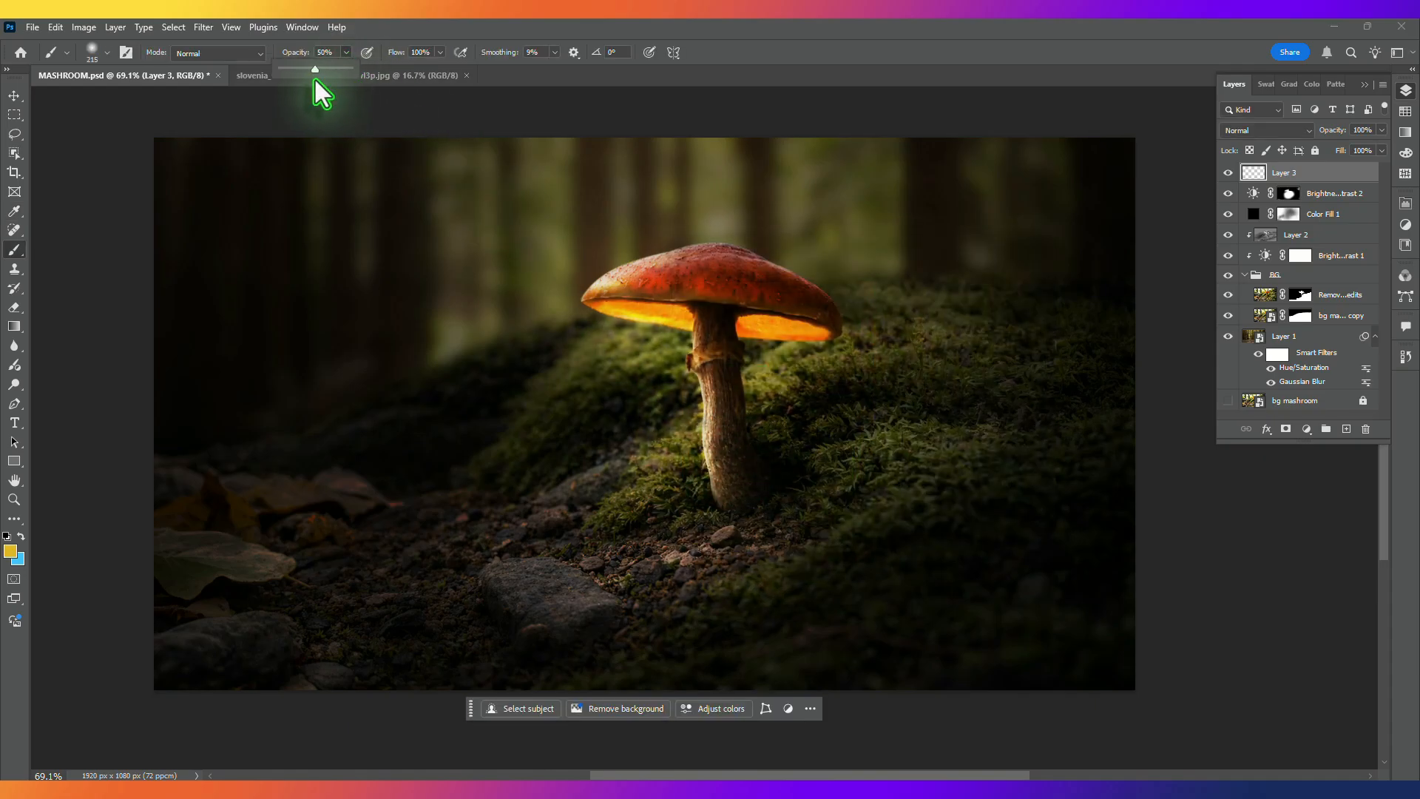
Step: Paint soft golden yellow light on Layer 3 over the moss and soil around the mushroom's stem and base
alt+right_click(814, 469)
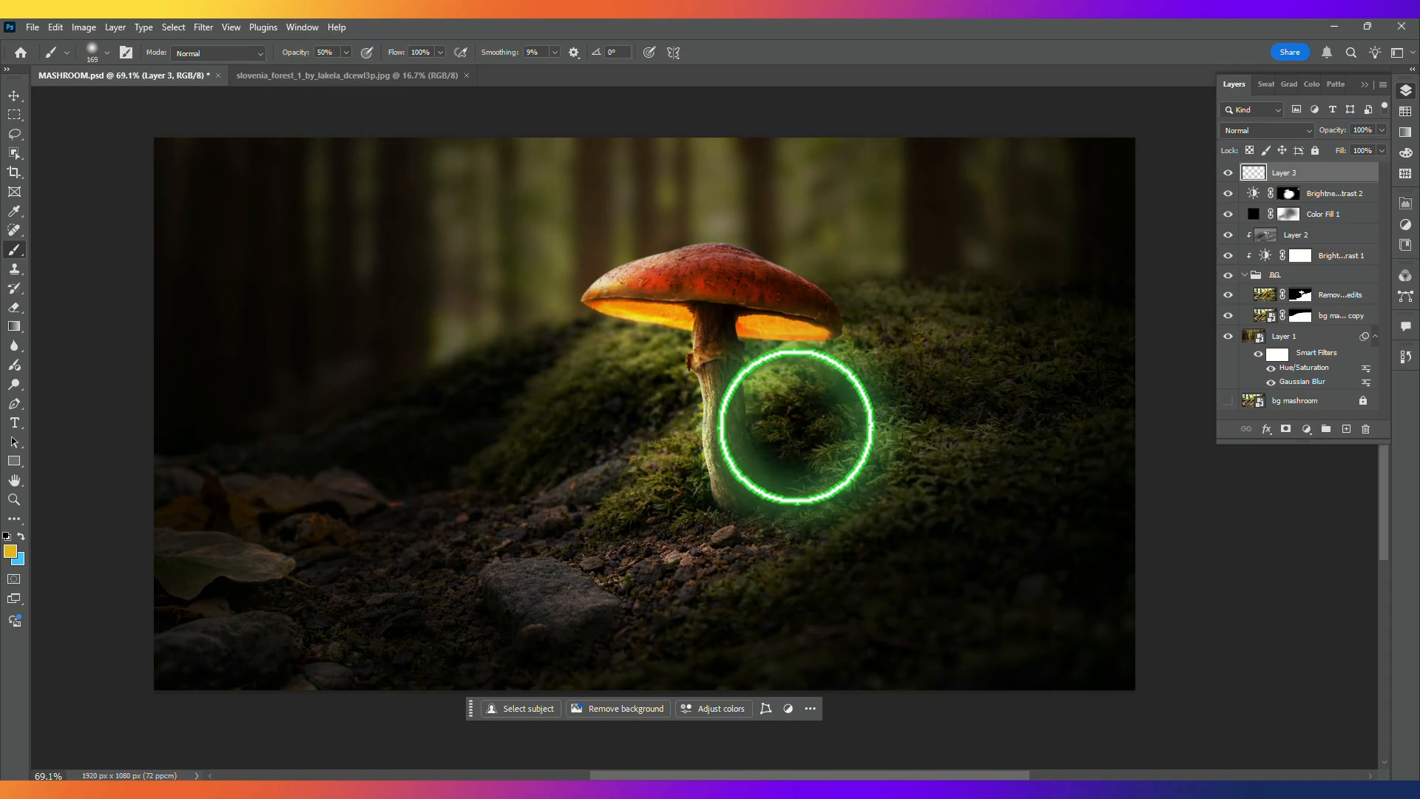
click(807, 408)
click(833, 523)
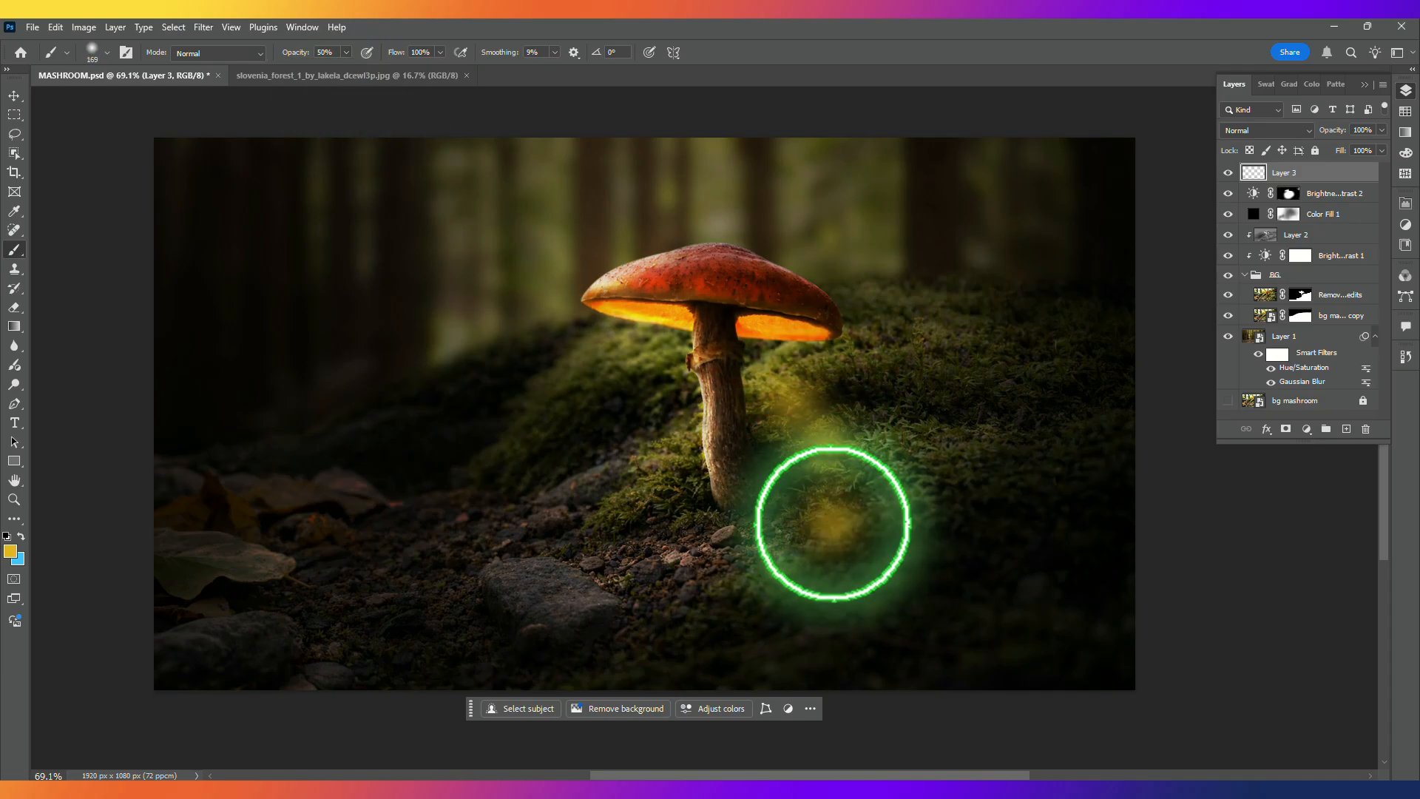
click(776, 555)
click(701, 558)
click(657, 497)
click(662, 439)
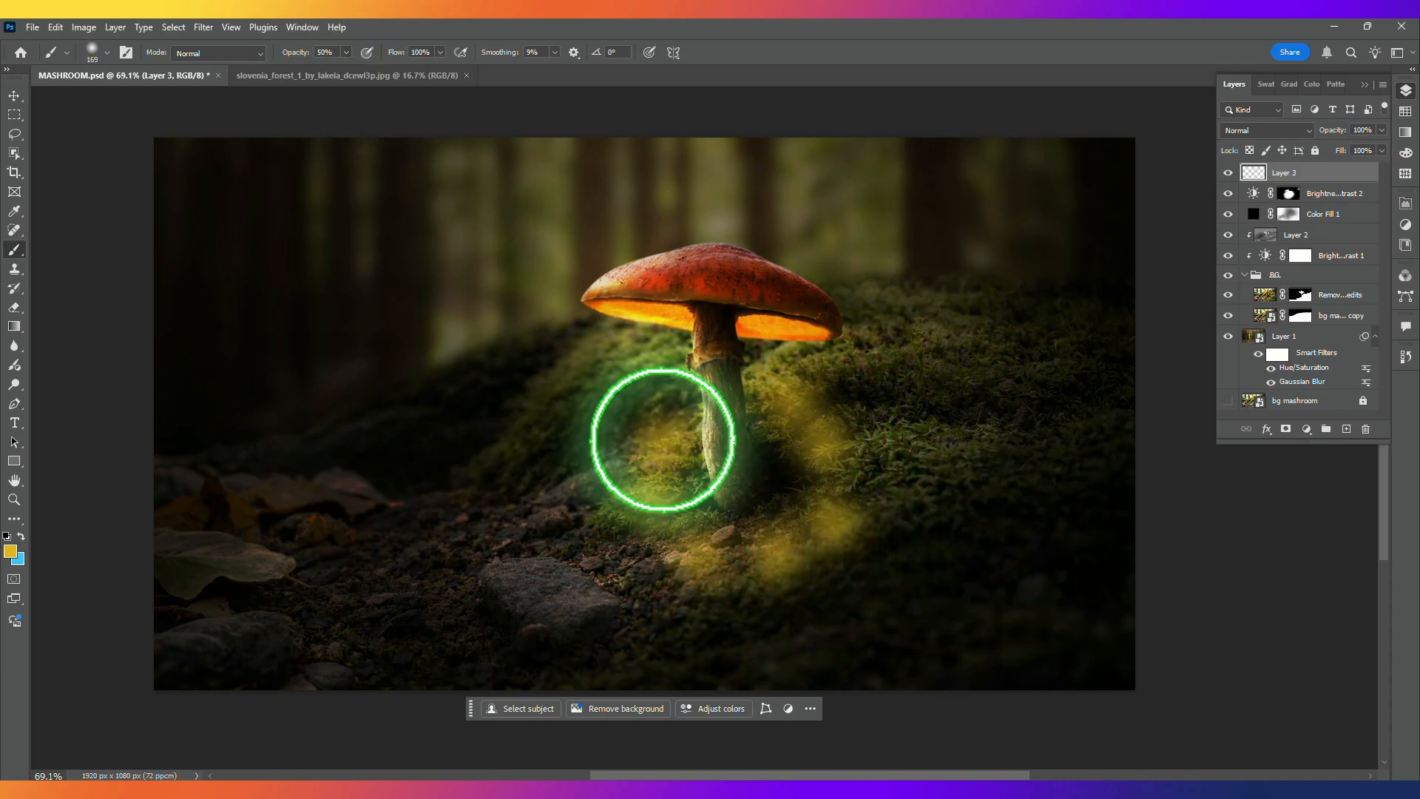
click(665, 410)
click(736, 565)
click(821, 491)
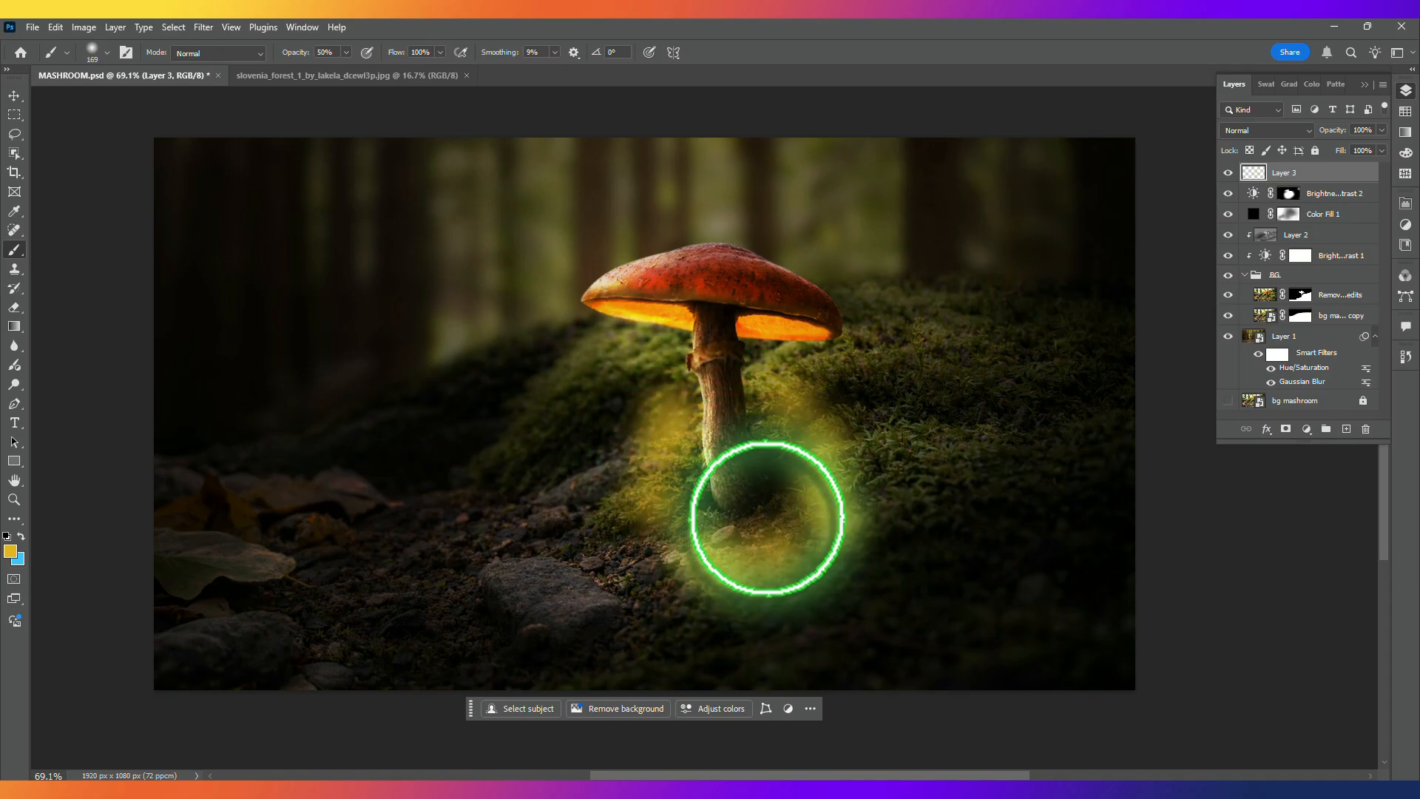
click(750, 526)
click(783, 479)
click(744, 488)
click(699, 526)
click(691, 490)
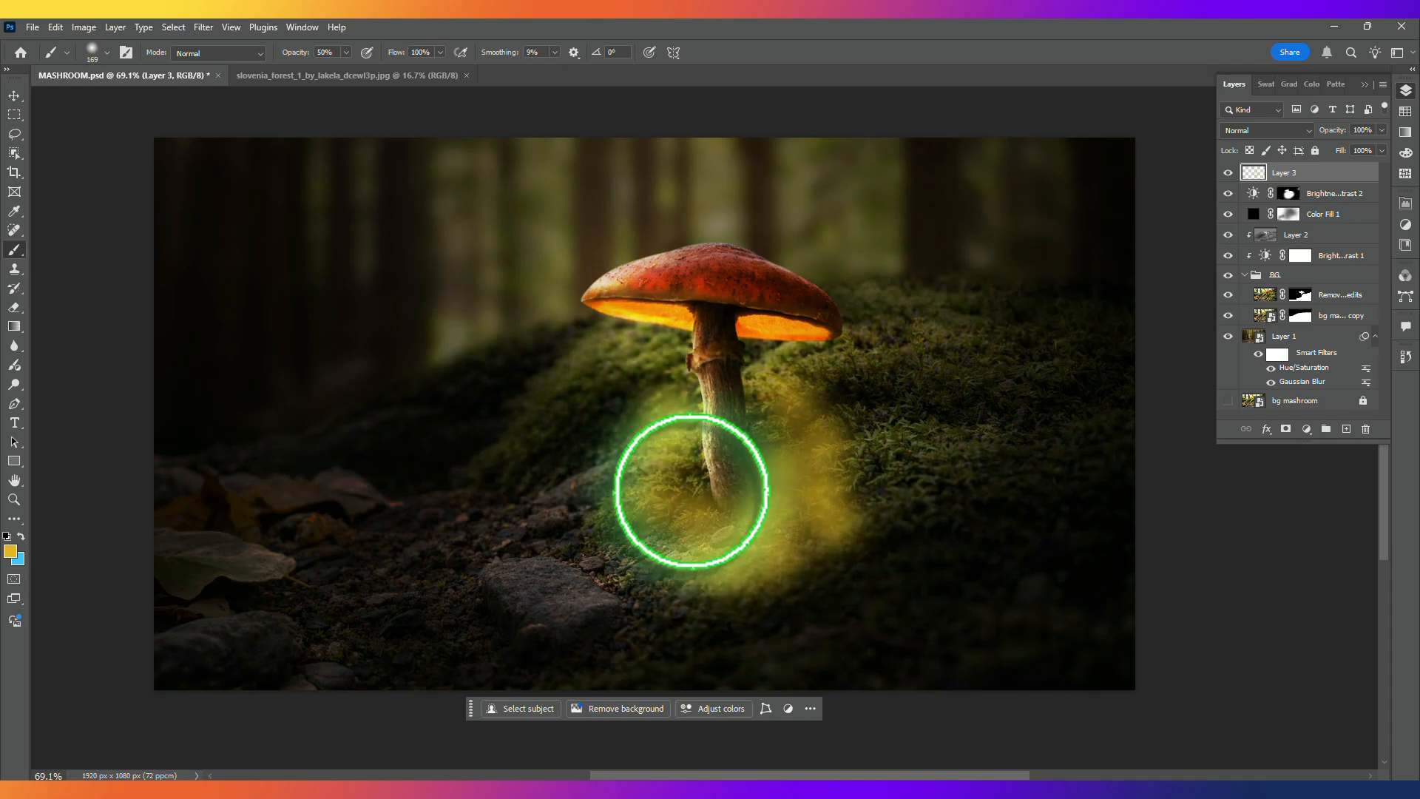
Step: Set Layer 3 to Overlay, compare the image without it, and extend the yellow light over the moss and stone at 24% opacity
click(1267, 137)
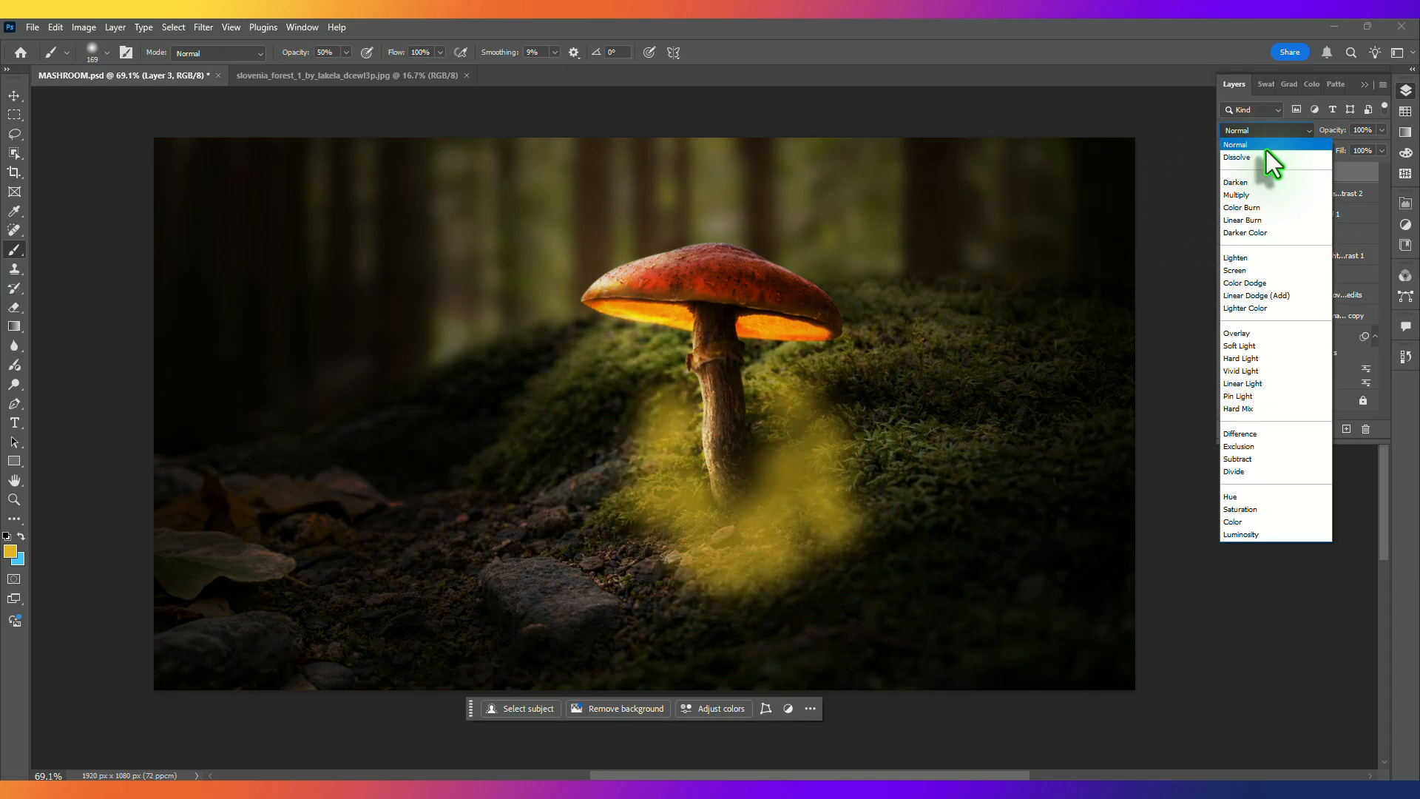
click(1243, 328)
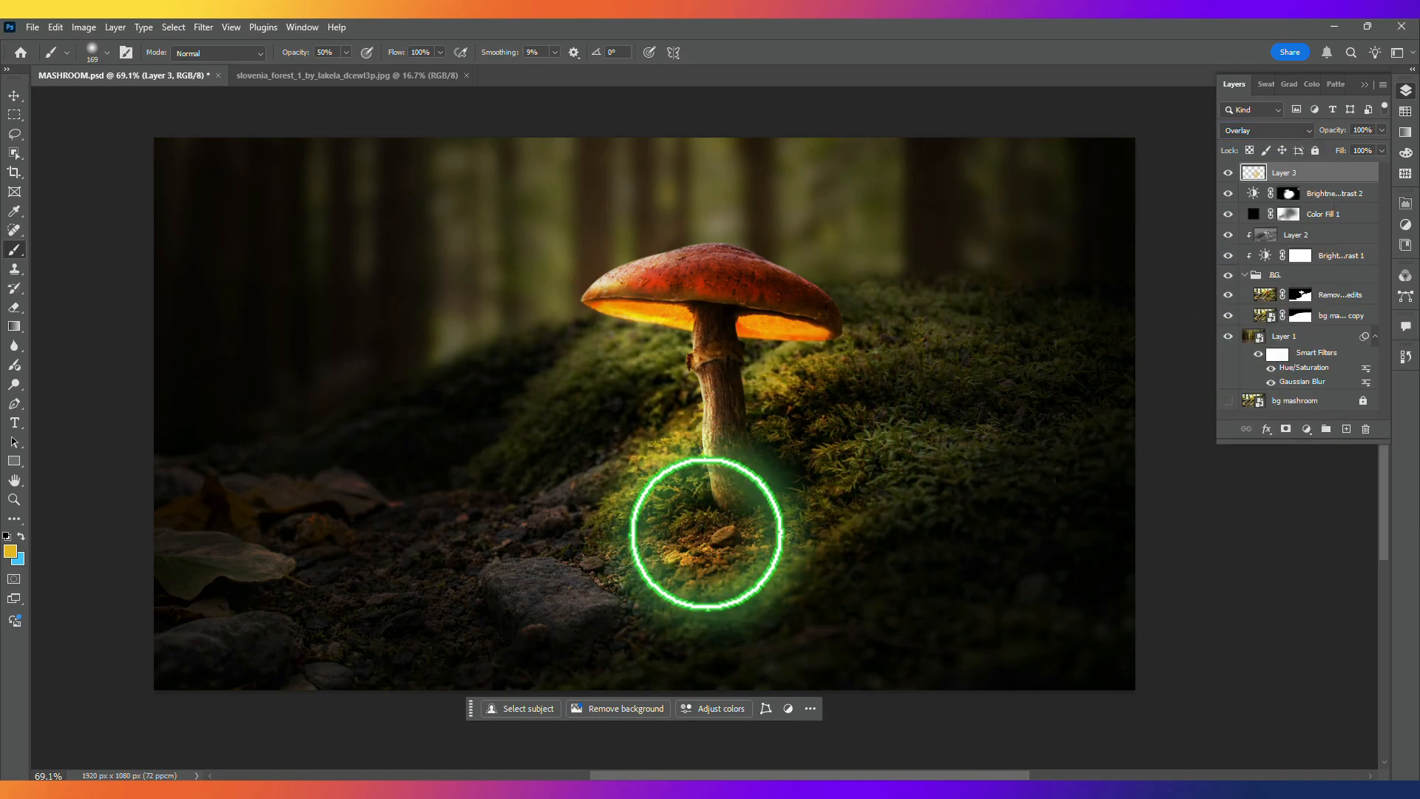
click(1228, 172)
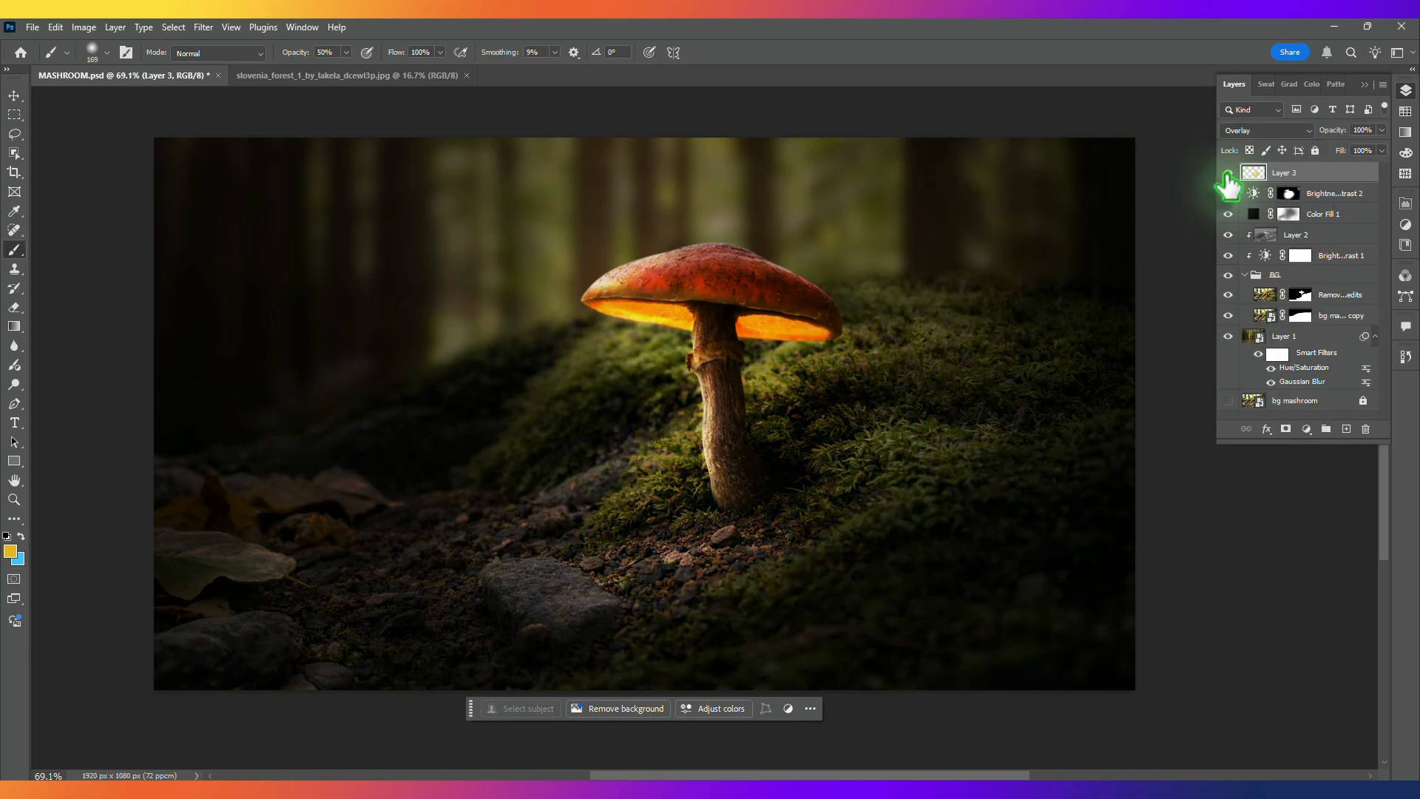
click(1228, 172)
drag(761, 393, 754, 407)
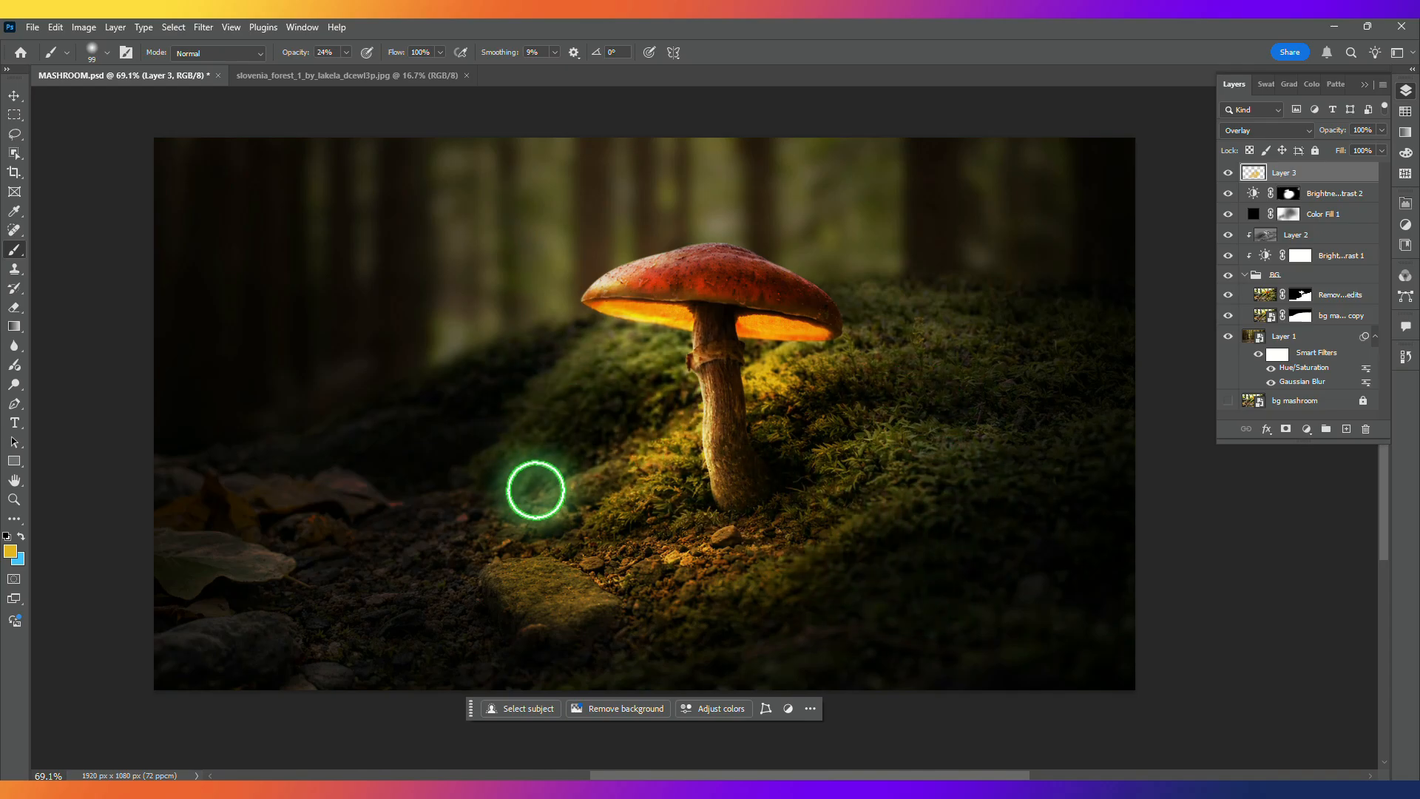
Step: Add a new top layer in Soft Light mode and paint faint yellow light around the mushroom with a larger brush at 24% opacity
click(1346, 430)
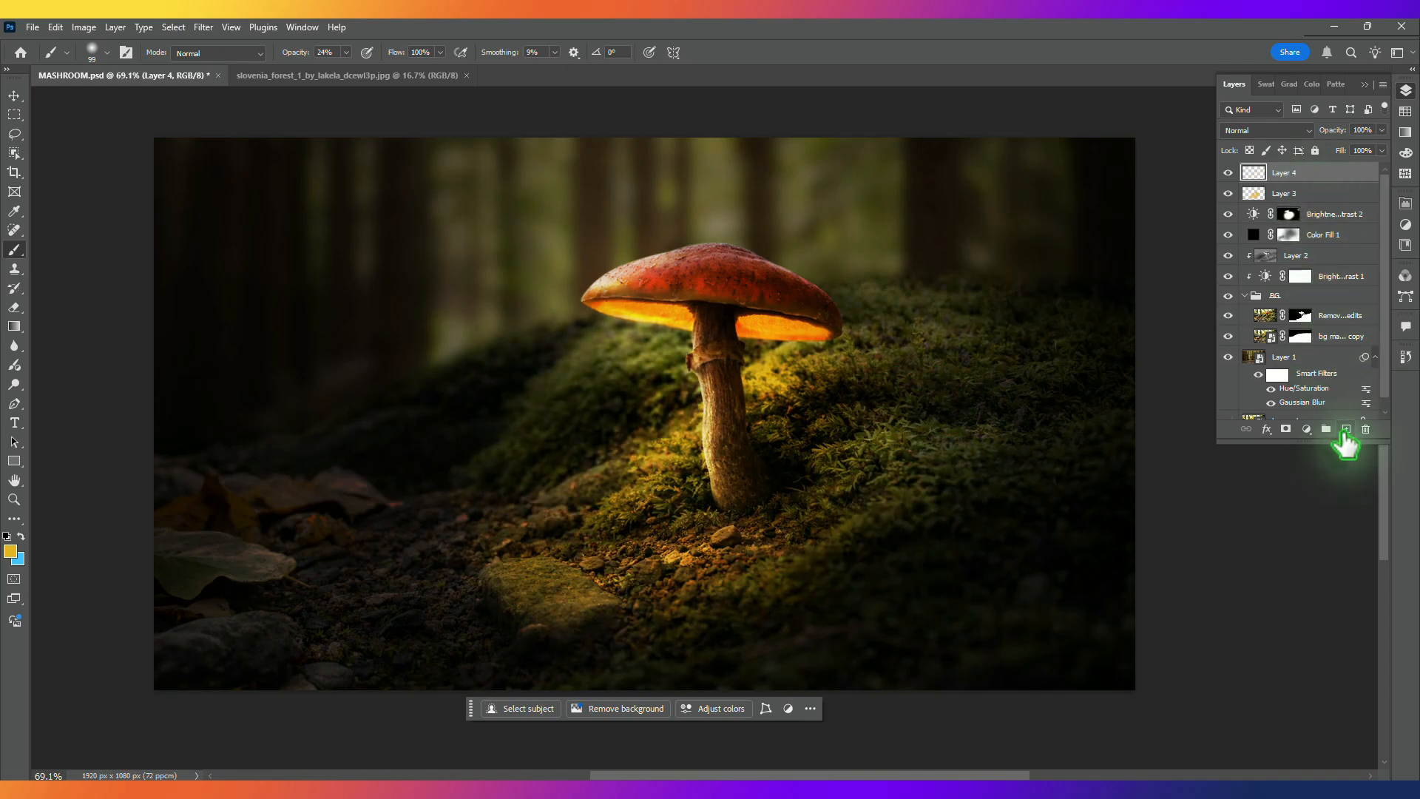
click(1236, 133)
click(1240, 349)
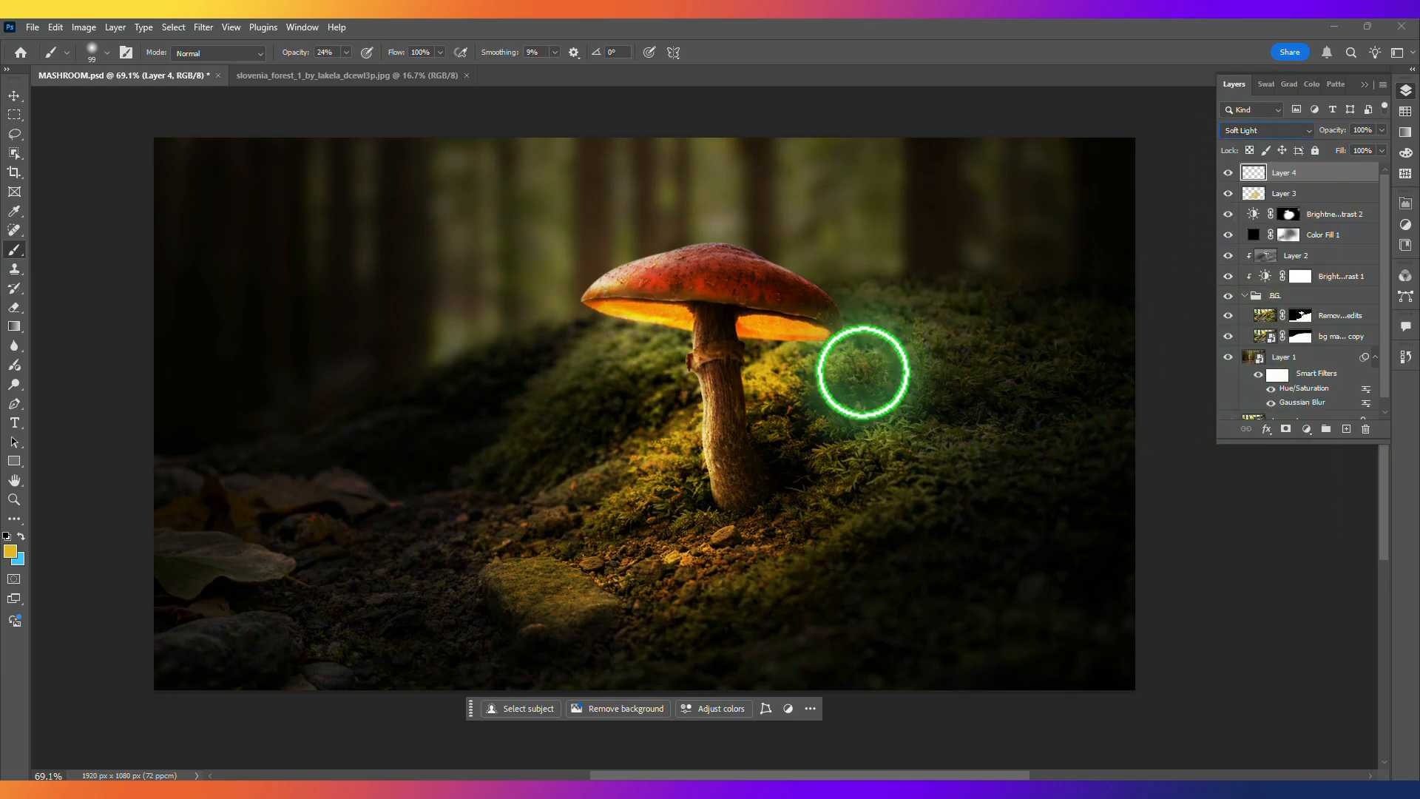
drag(712, 386, 714, 386)
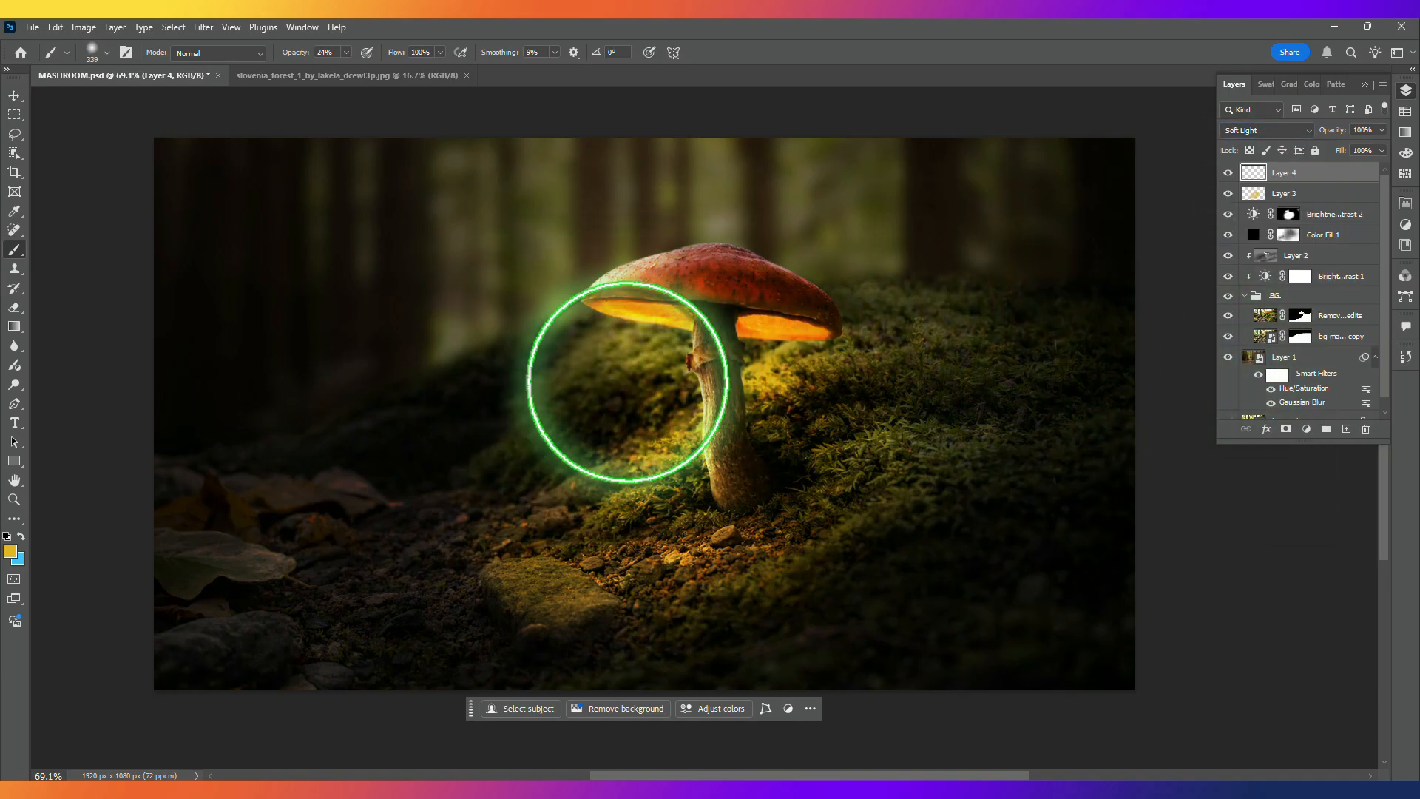
drag(628, 400, 657, 400)
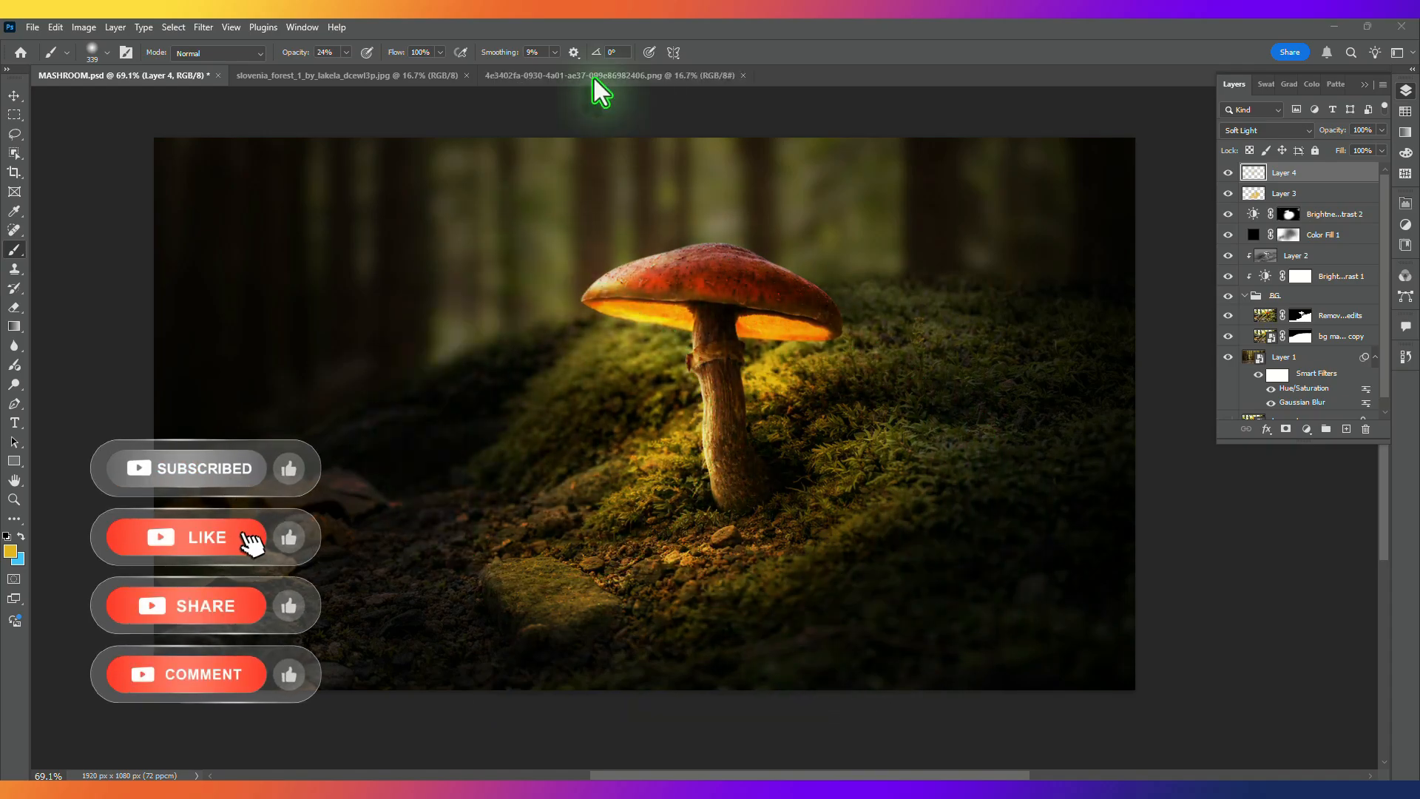
Step: Switch to the beach photo of the woman in white, select the subject, and copy her to a new layer
click(593, 78)
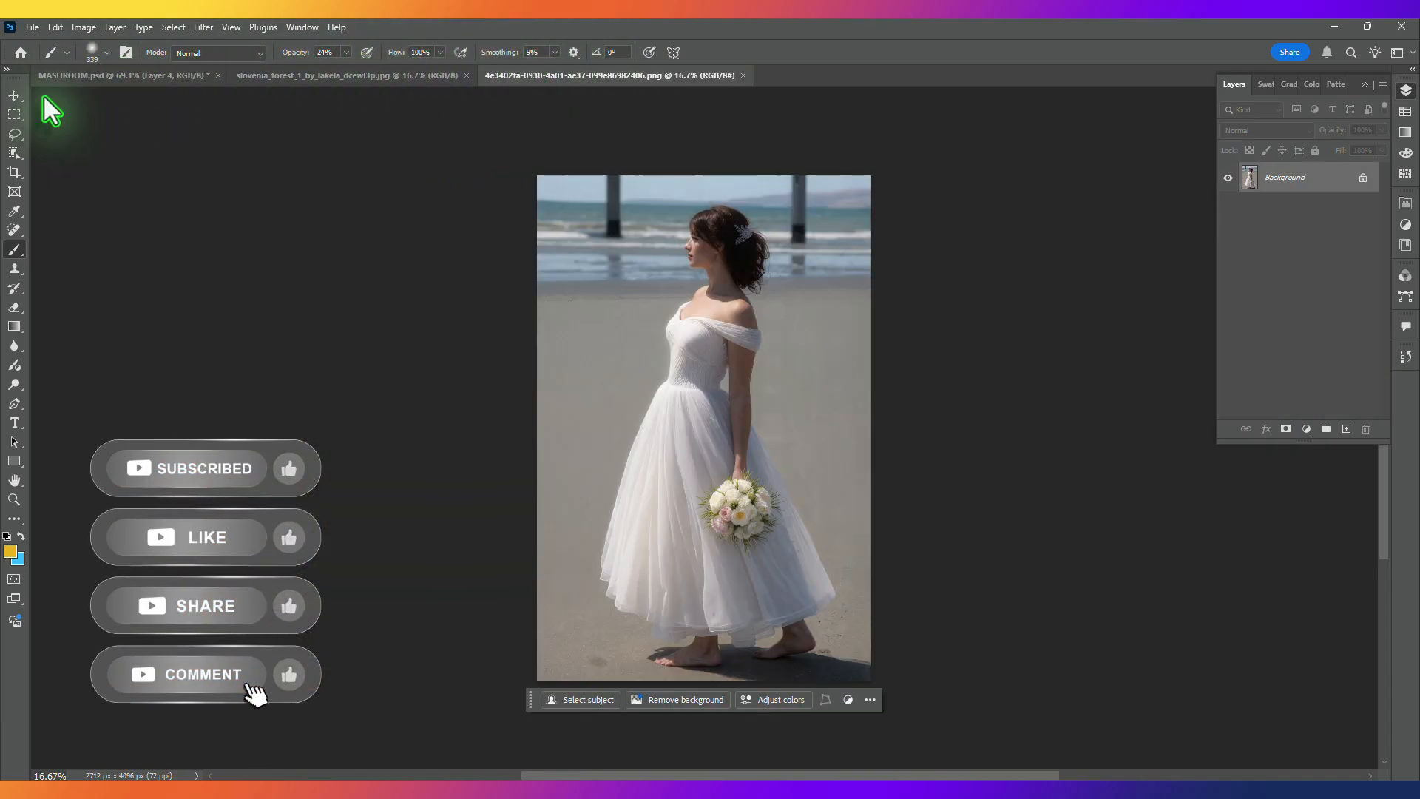
click(16, 97)
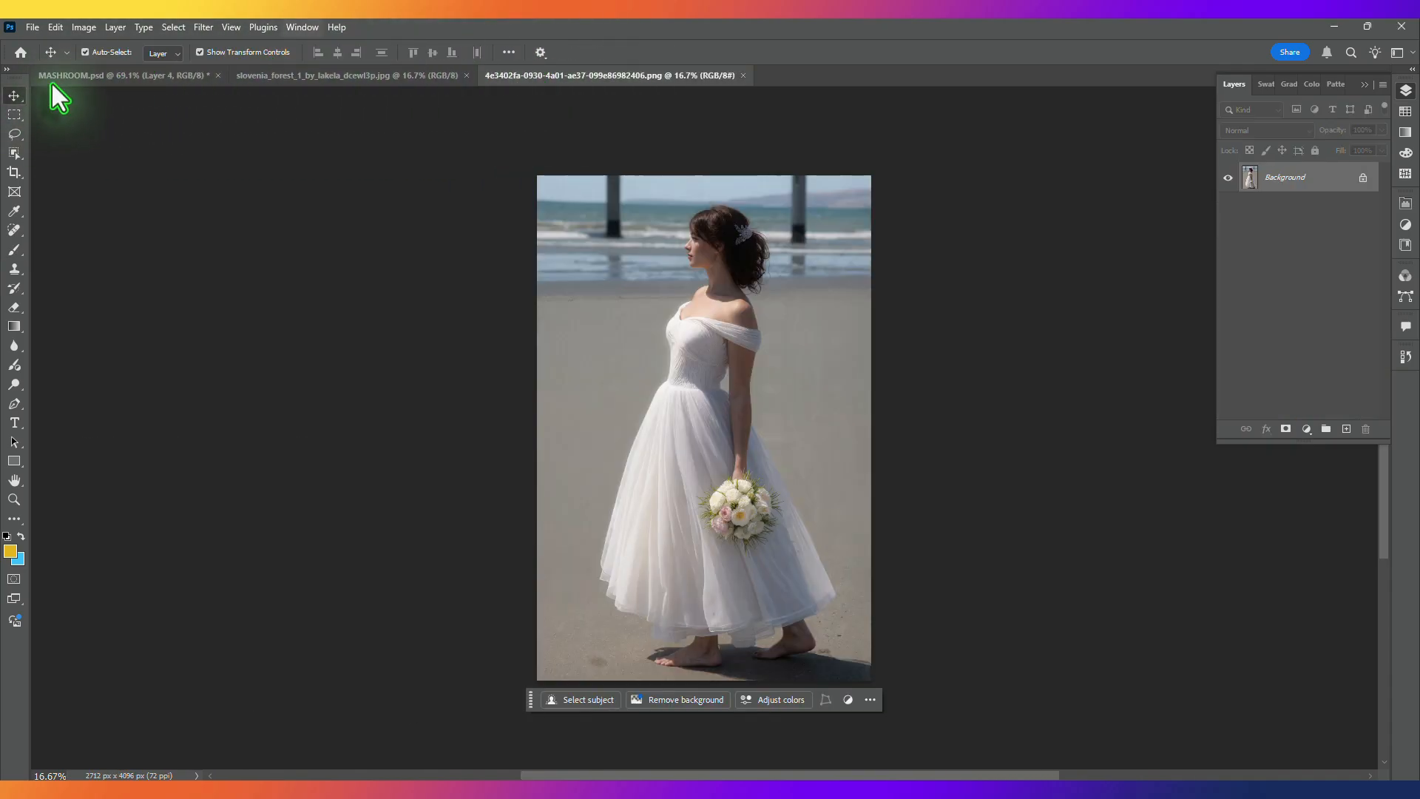
click(173, 28)
click(186, 205)
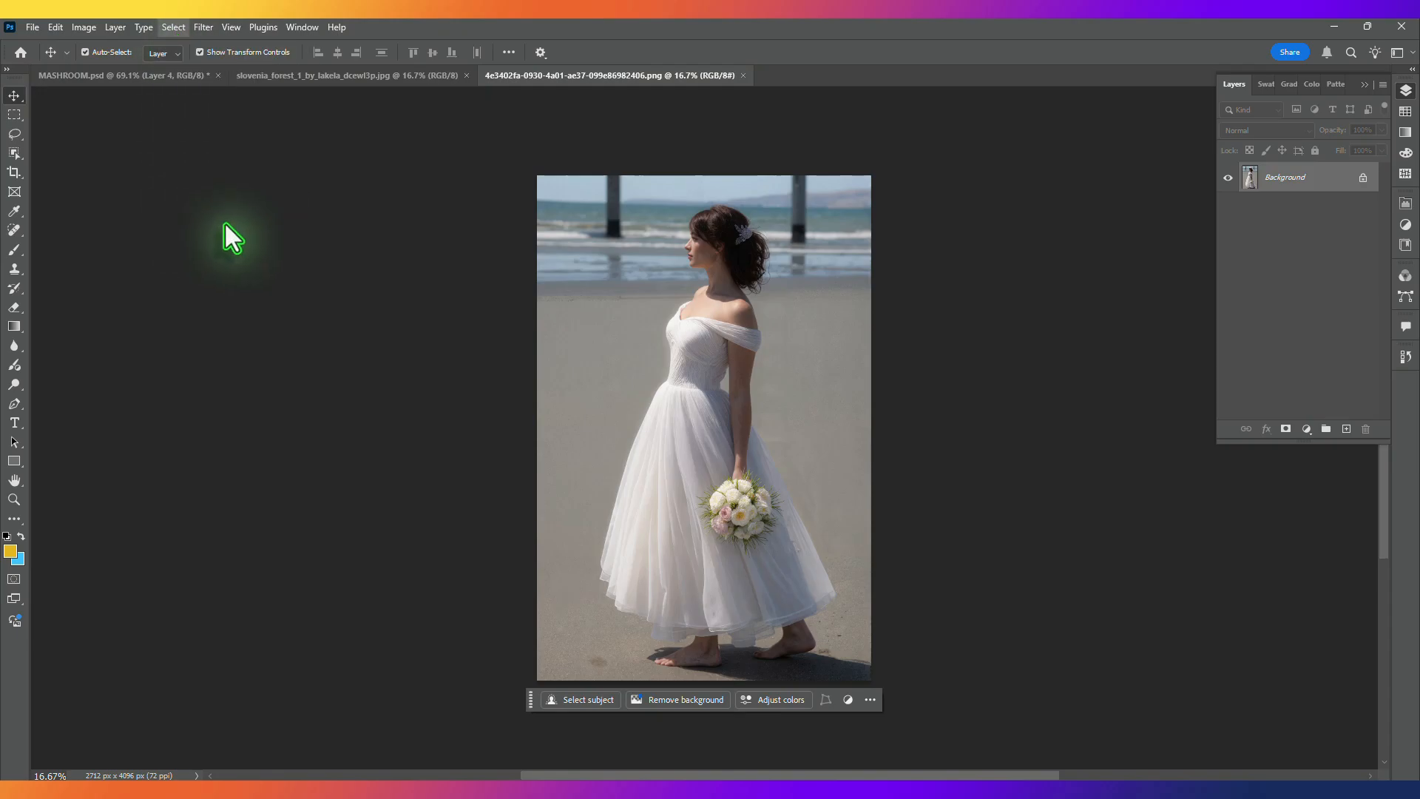
key(ctrl+j)
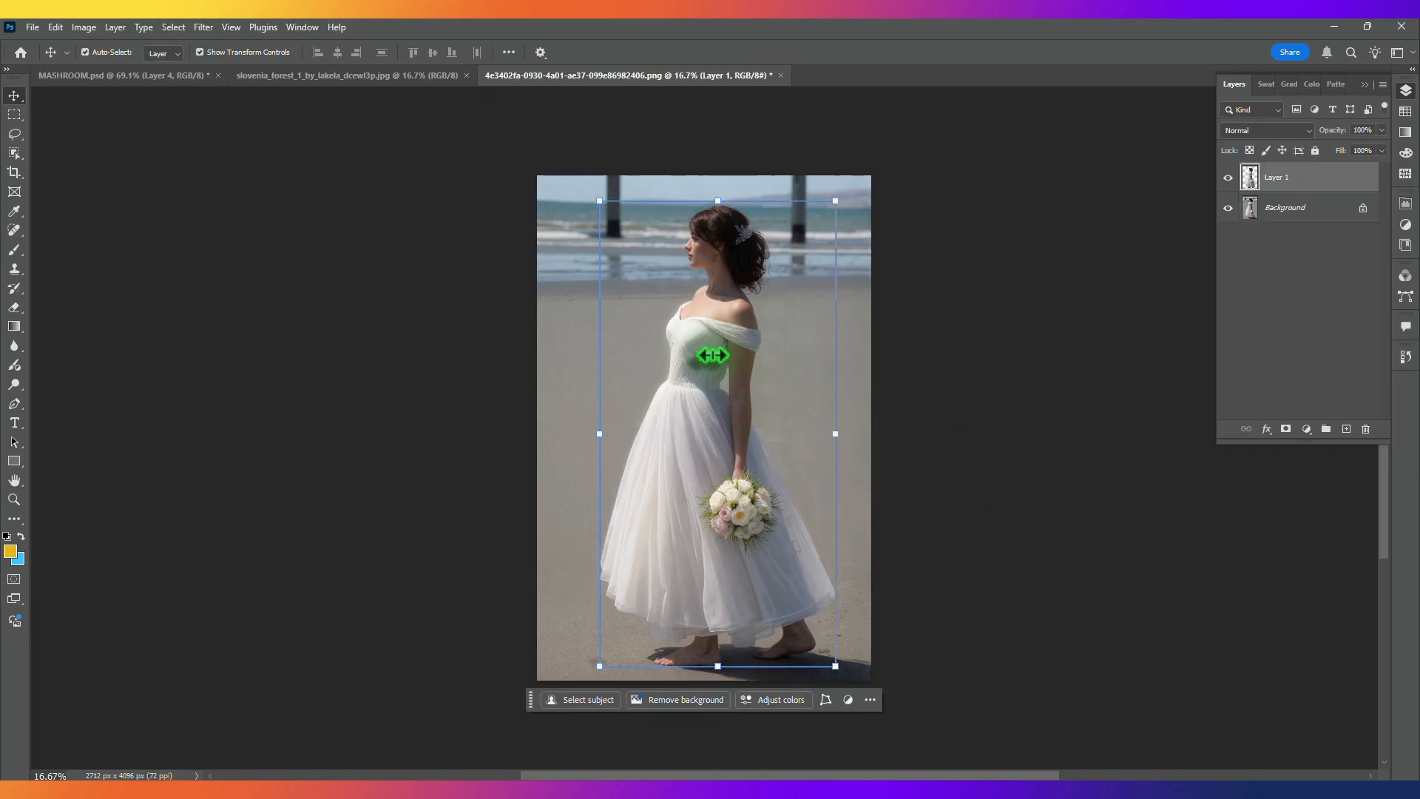
Step: Bring the cut-out woman into MASHROOM.psd as the top layer and convert that layer to a smart object
drag(323, 250, 538, 307)
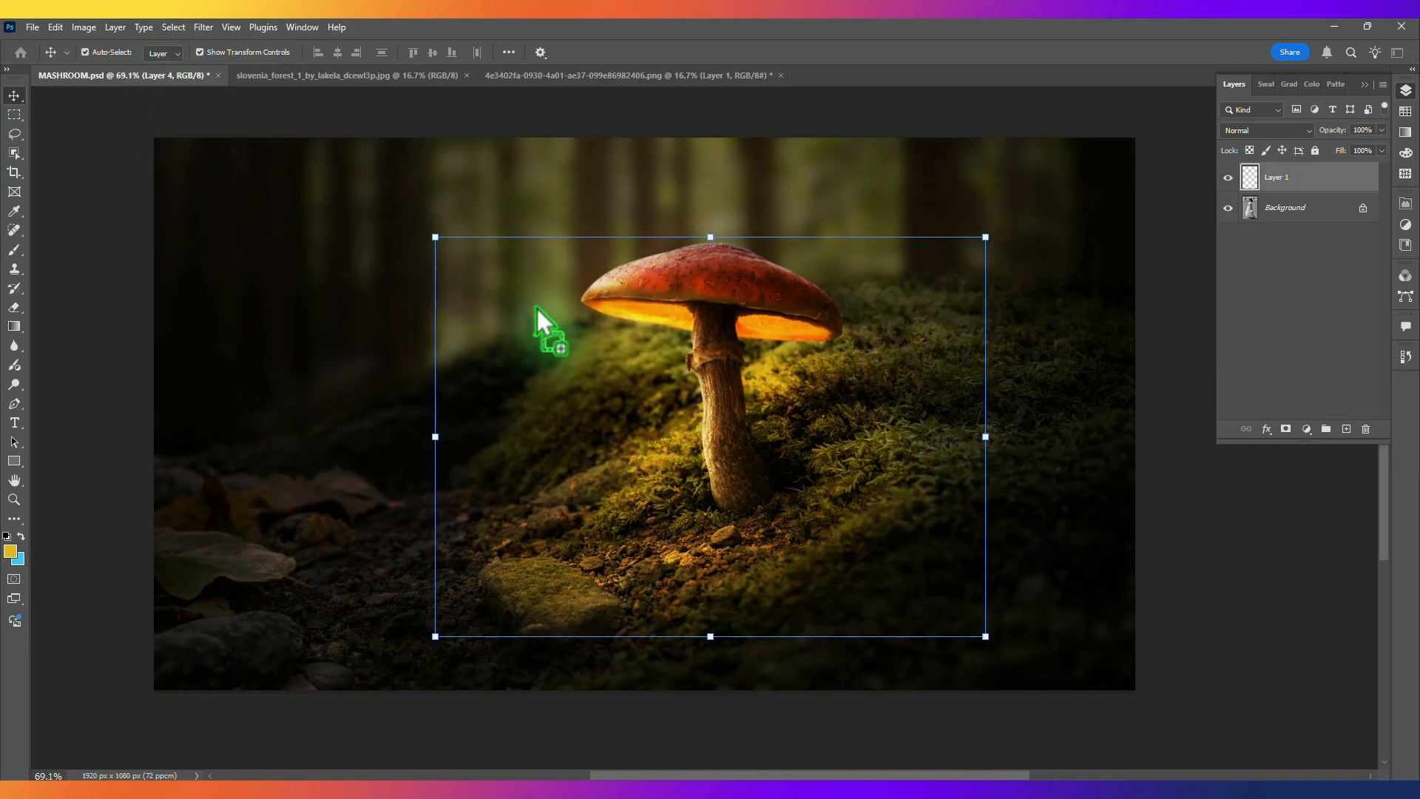
drag(526, 530, 526, 530)
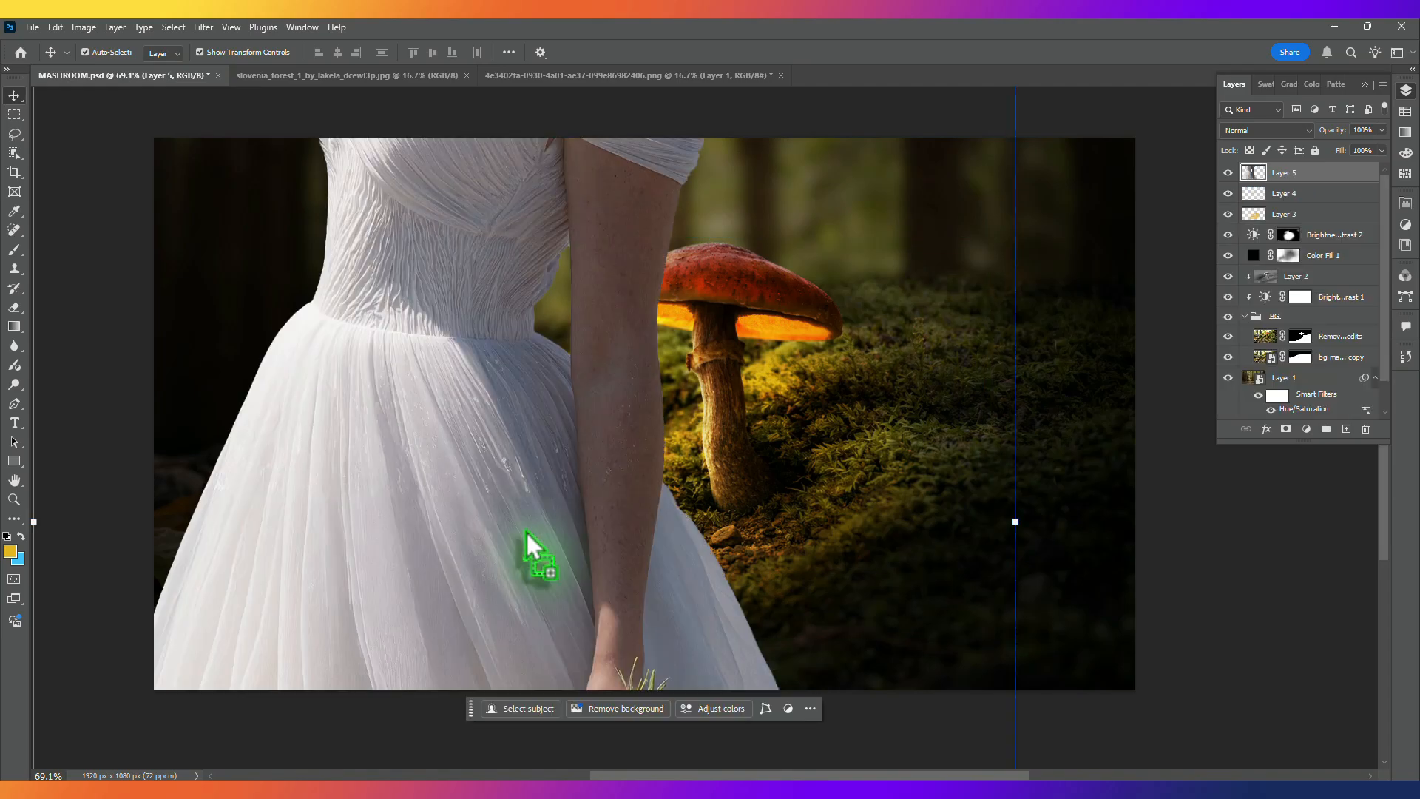
right_click(1311, 180)
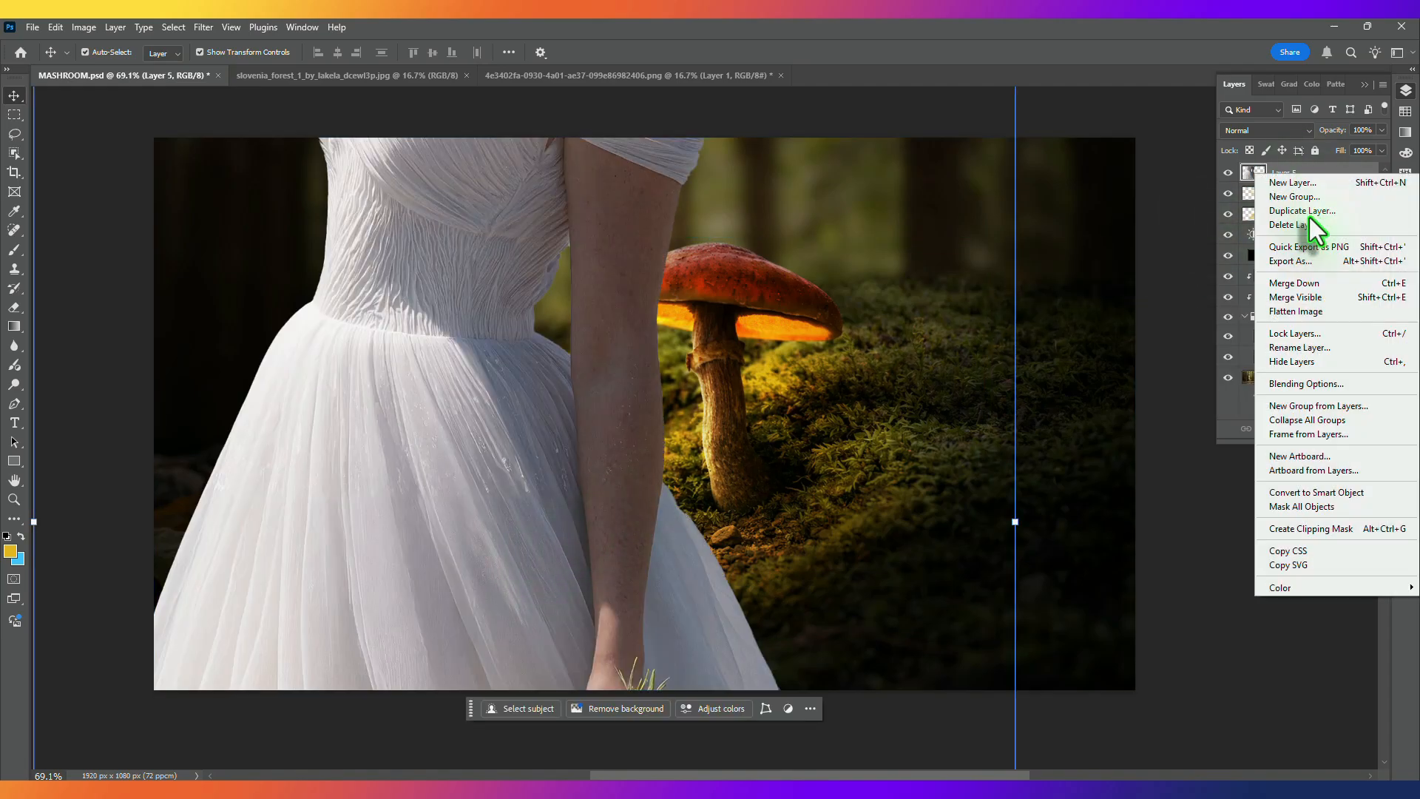
click(1315, 493)
Step: Scale the woman down to 19.54% and place her beside the mushroom on its darker side
scroll(873, 339, down, 6)
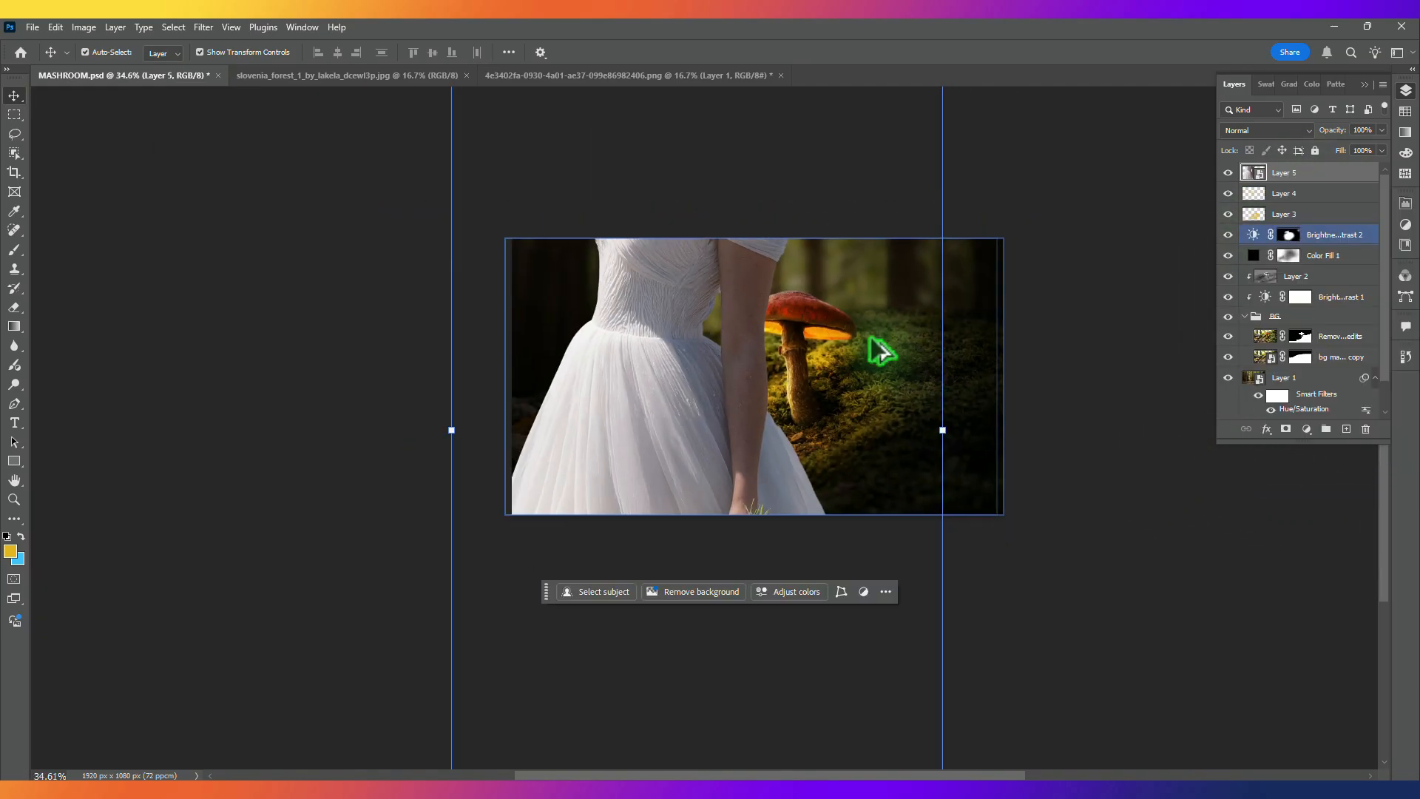
drag(896, 198, 848, 329)
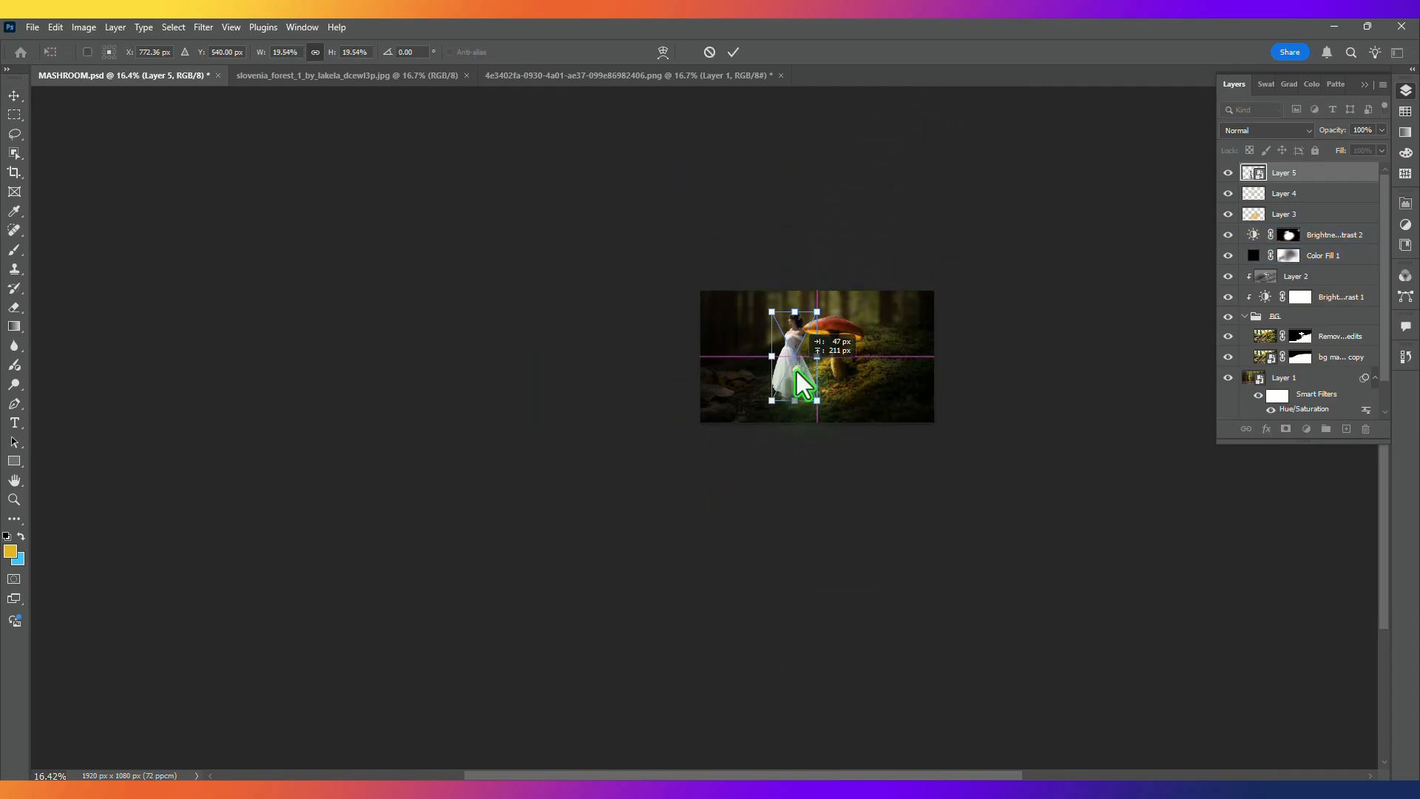
scroll(843, 341, up, 7)
drag(611, 429, 634, 419)
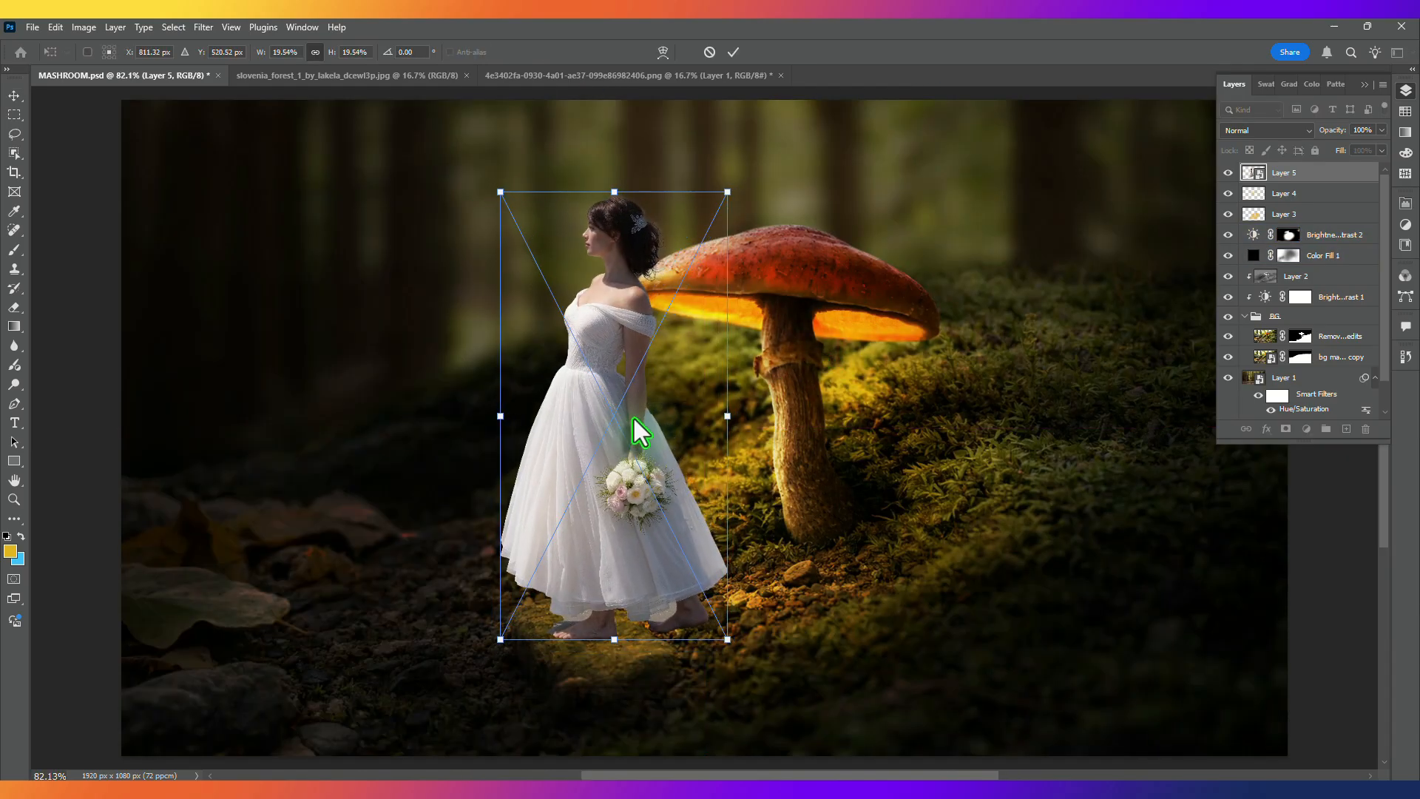
Step: Flip the woman horizontally to face the mushroom, shrink her further, and set her feet on the stone
click(589, 675)
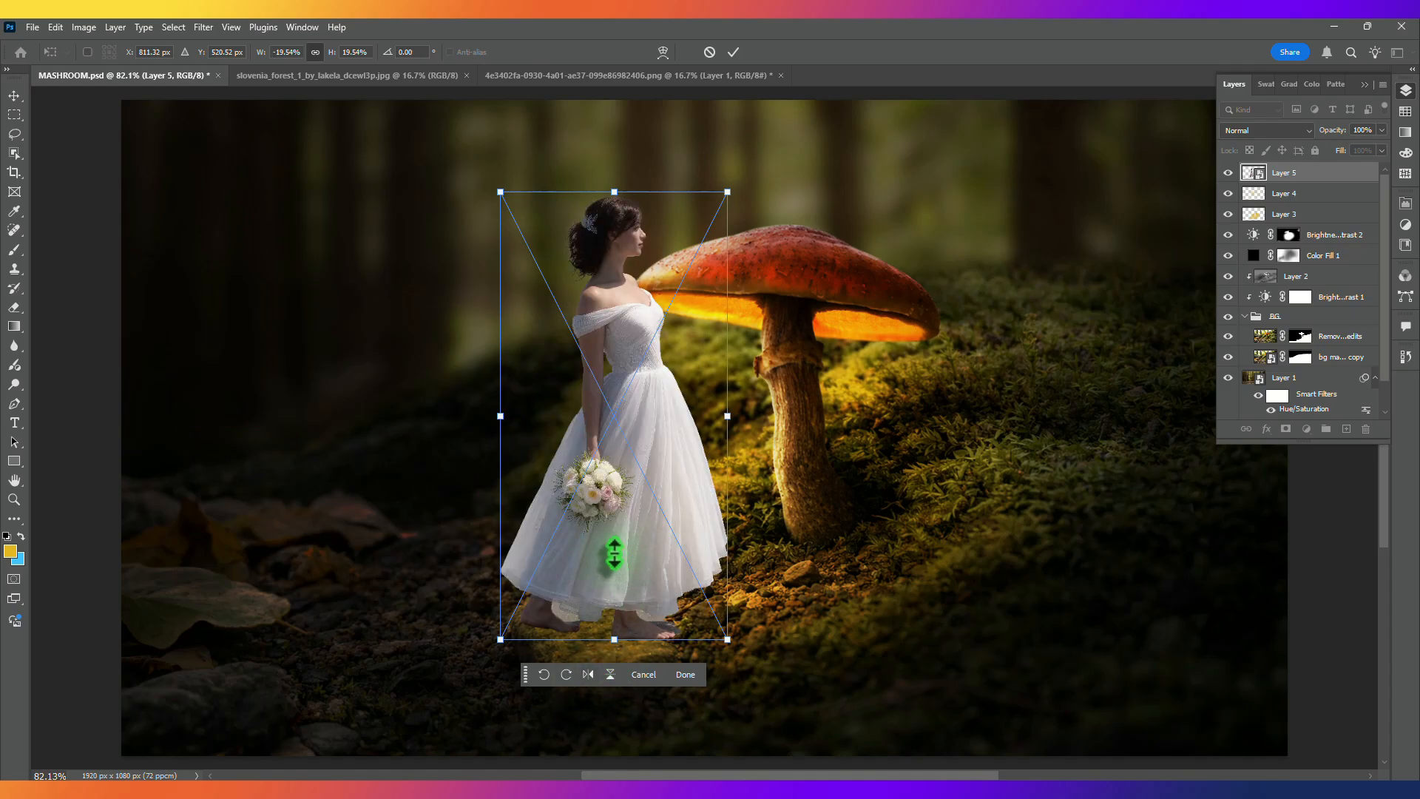
drag(731, 193, 680, 290)
drag(631, 441, 626, 501)
drag(654, 382, 664, 365)
key(Return)
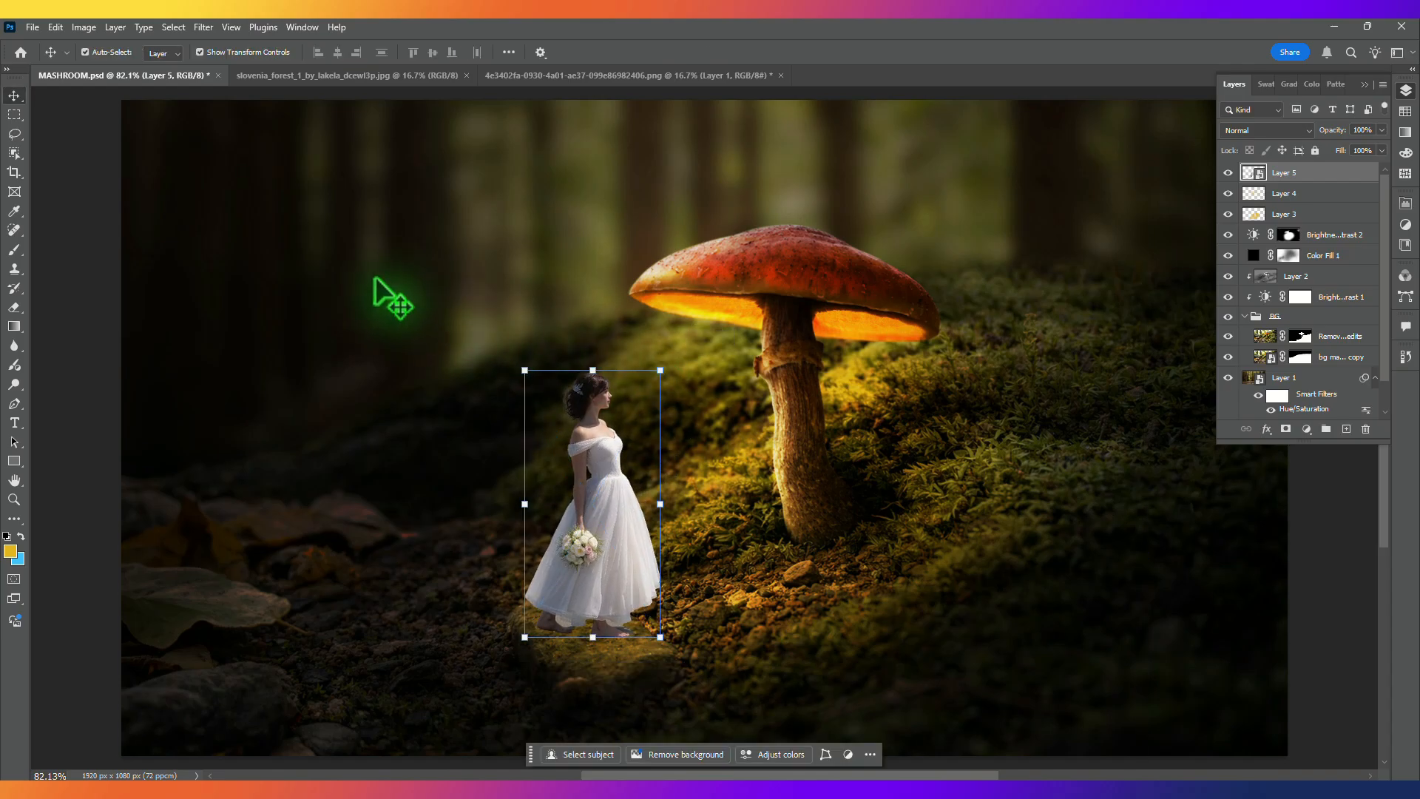
Step: Scale the woman to about 82% of her present size, reposition her on top of the stone, and deselect her layer
key(ctrl+t)
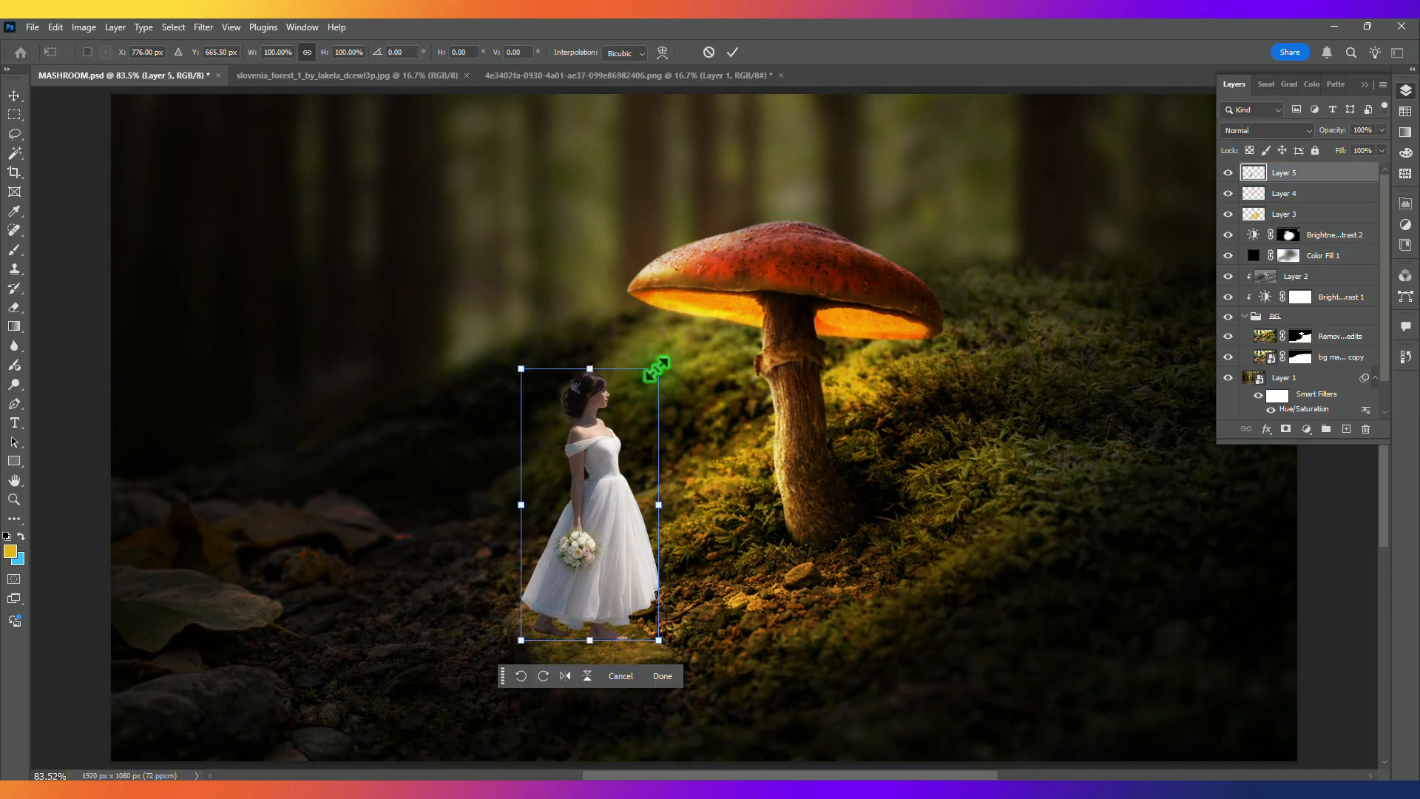
drag(653, 378, 647, 386)
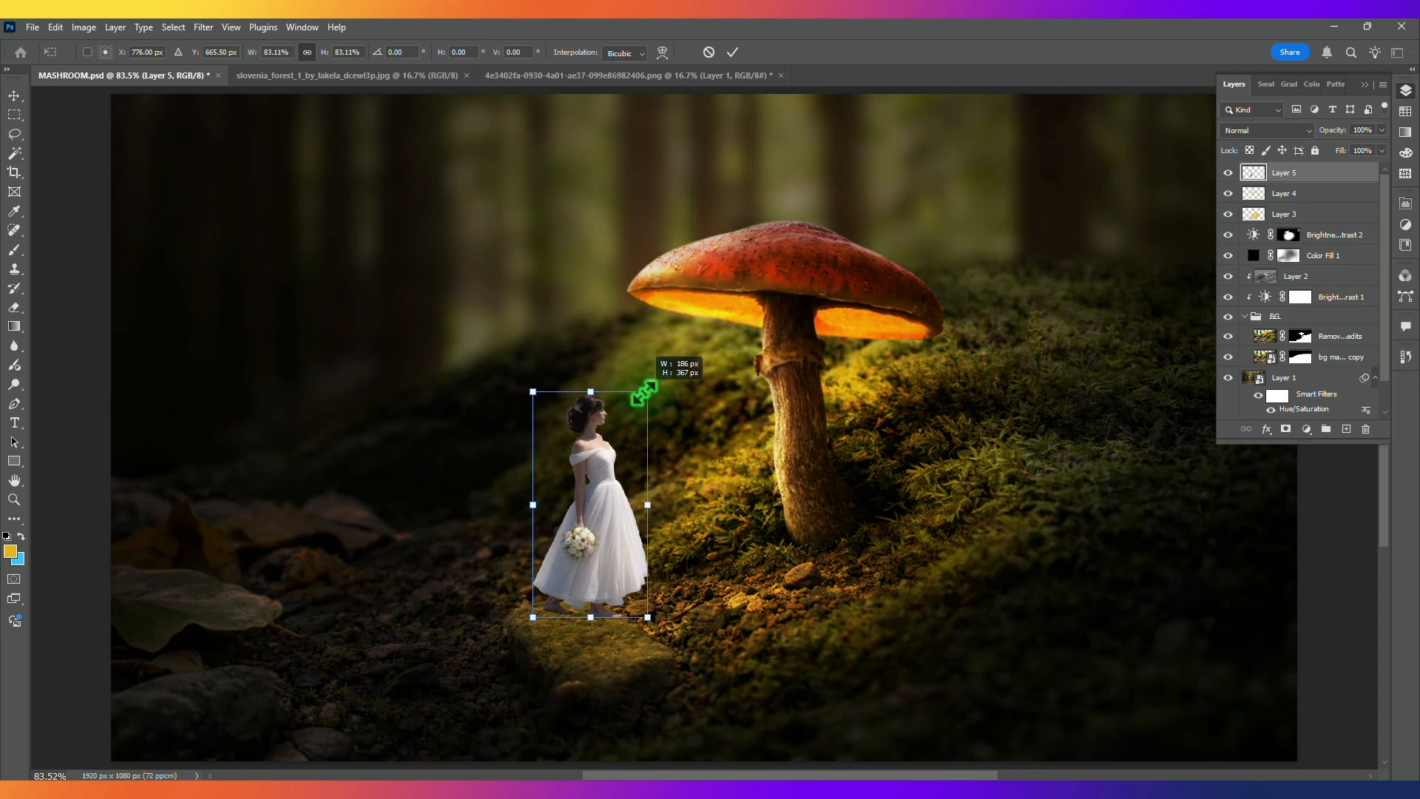
drag(599, 494, 590, 527)
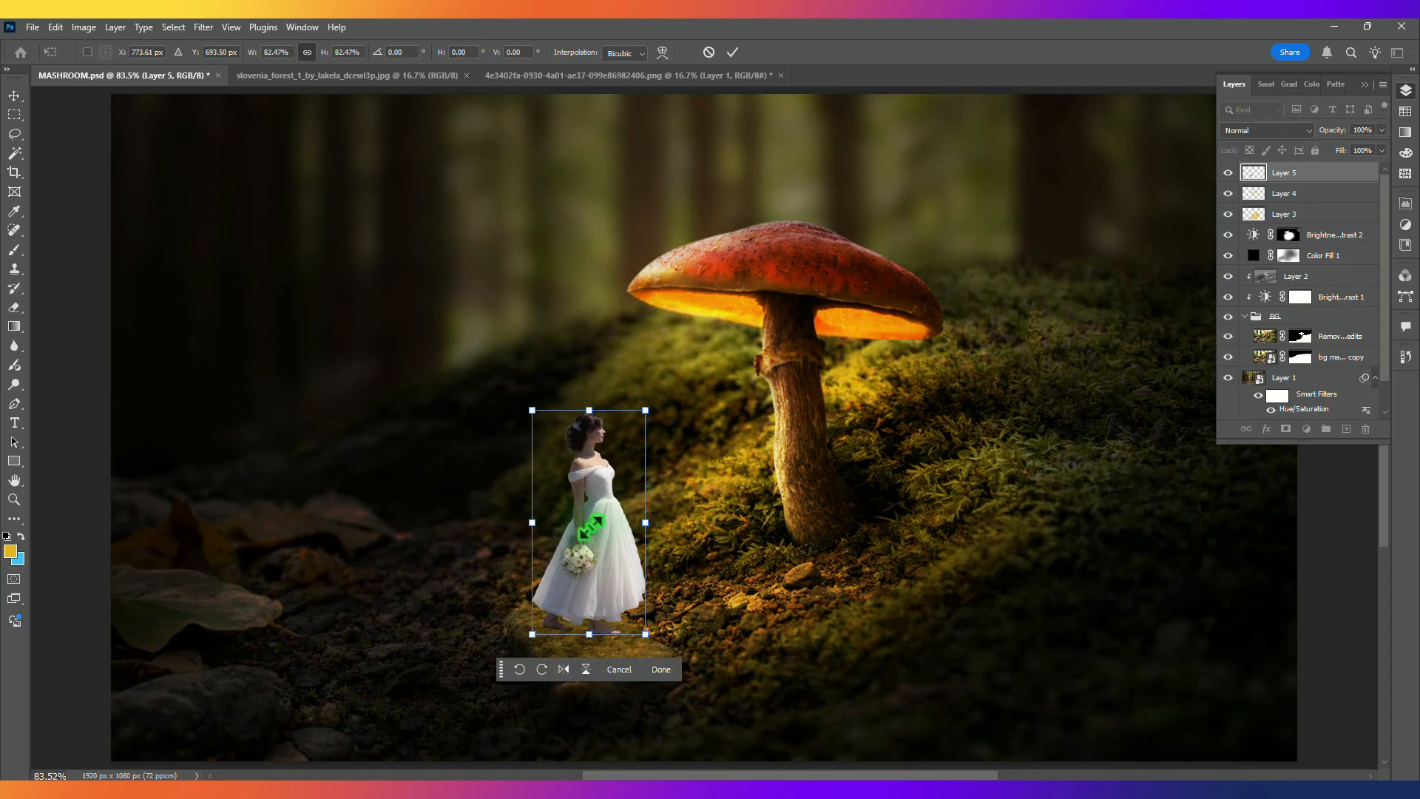
key(Return)
click(75, 253)
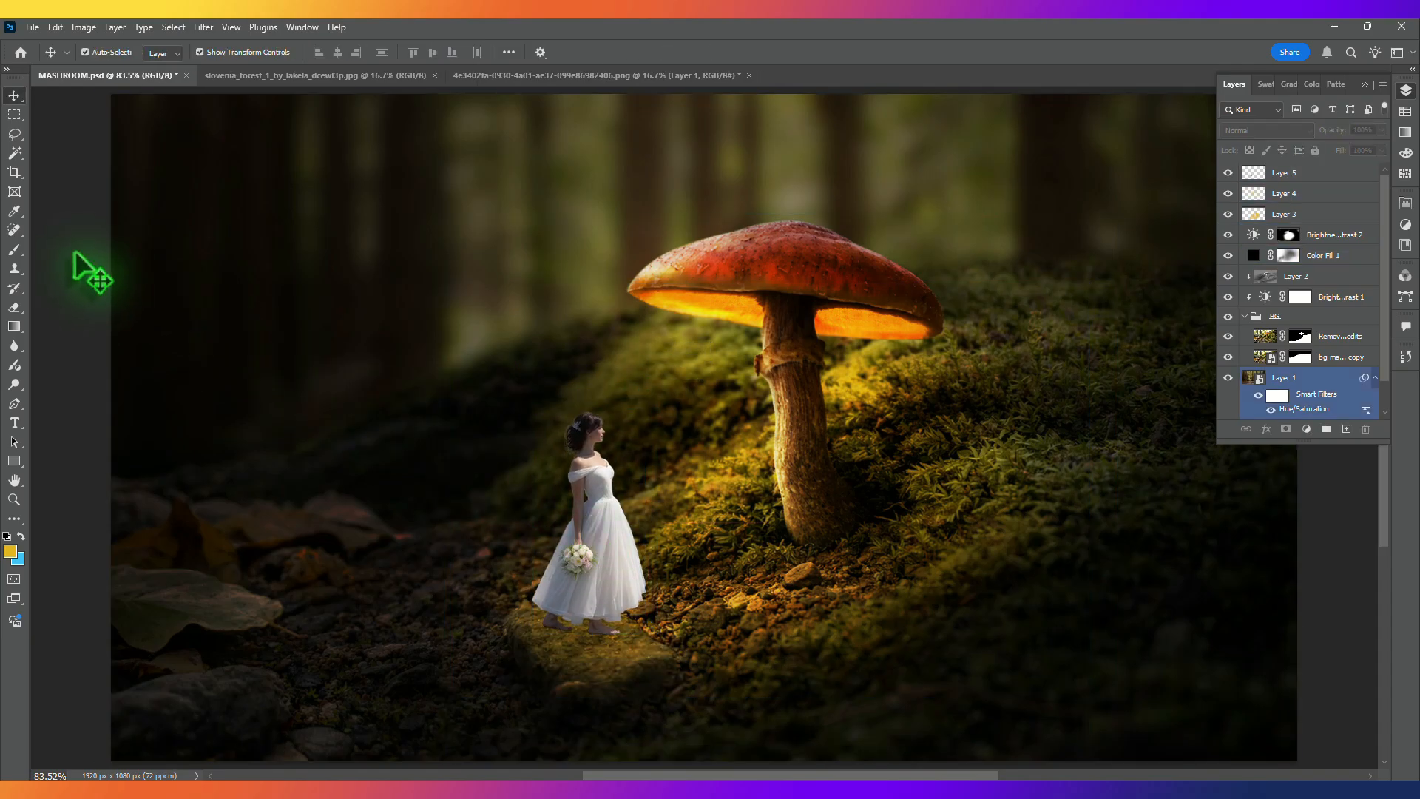
Step: Rename the woman's layer Model
scroll(75, 253, down, 1)
double_click(1281, 175)
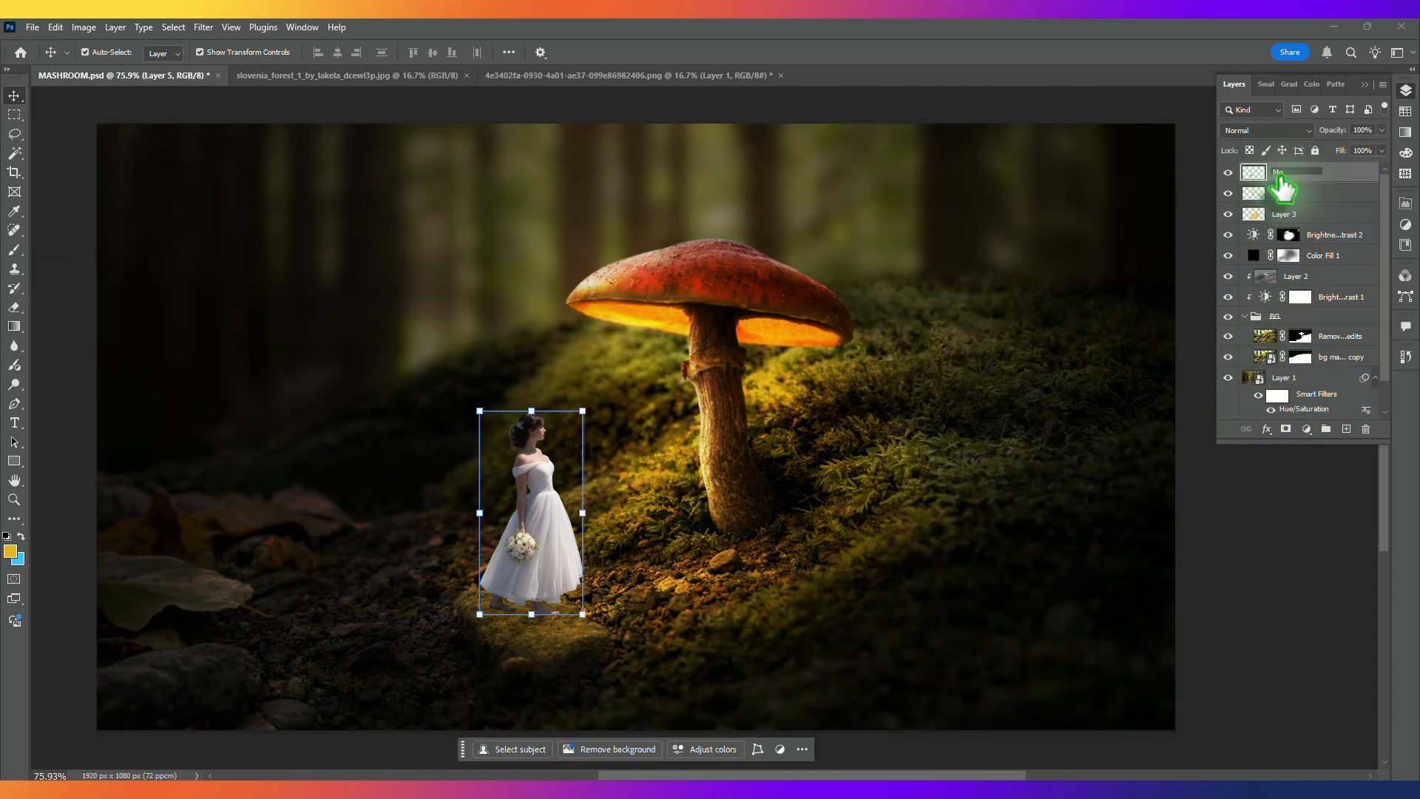
text(Model)
key(Return)
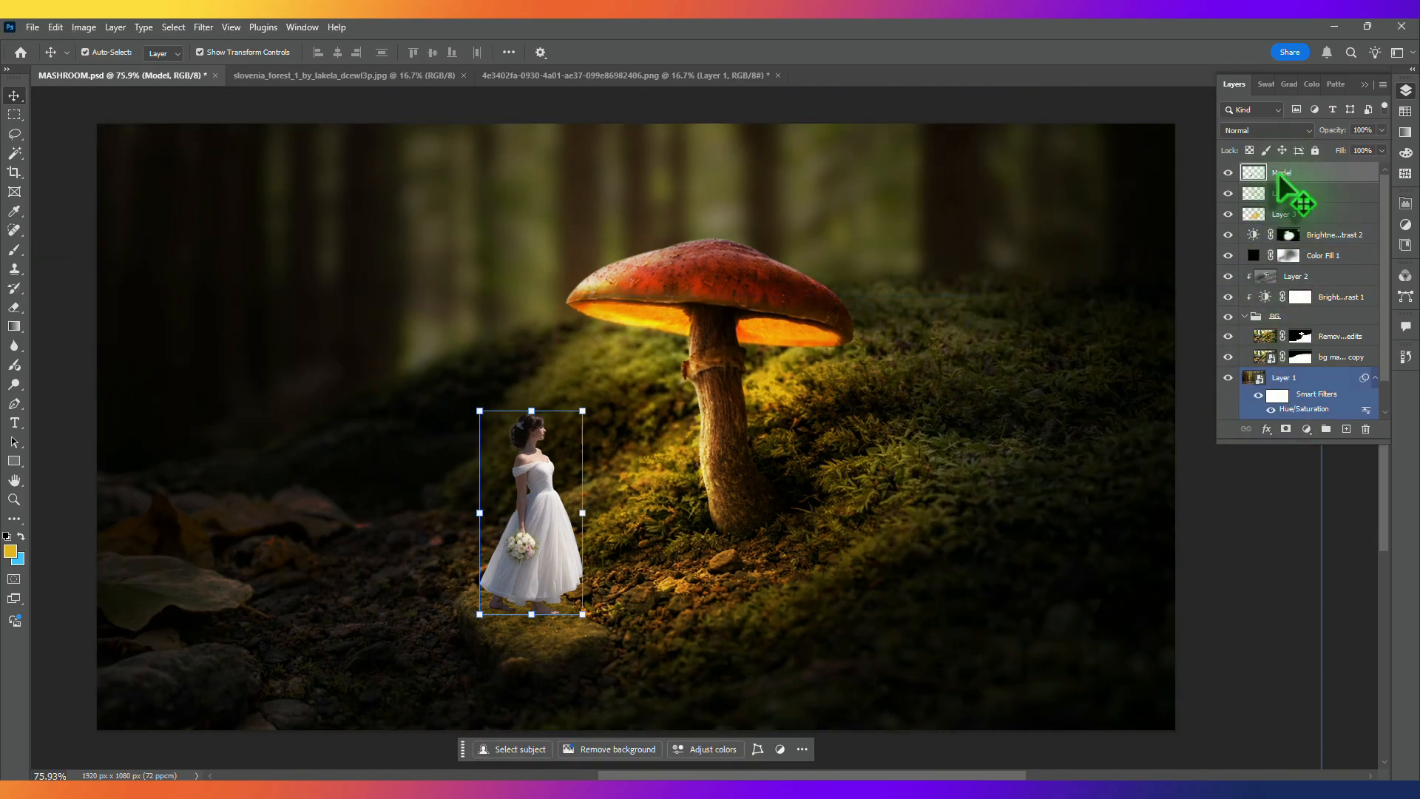
click(1278, 501)
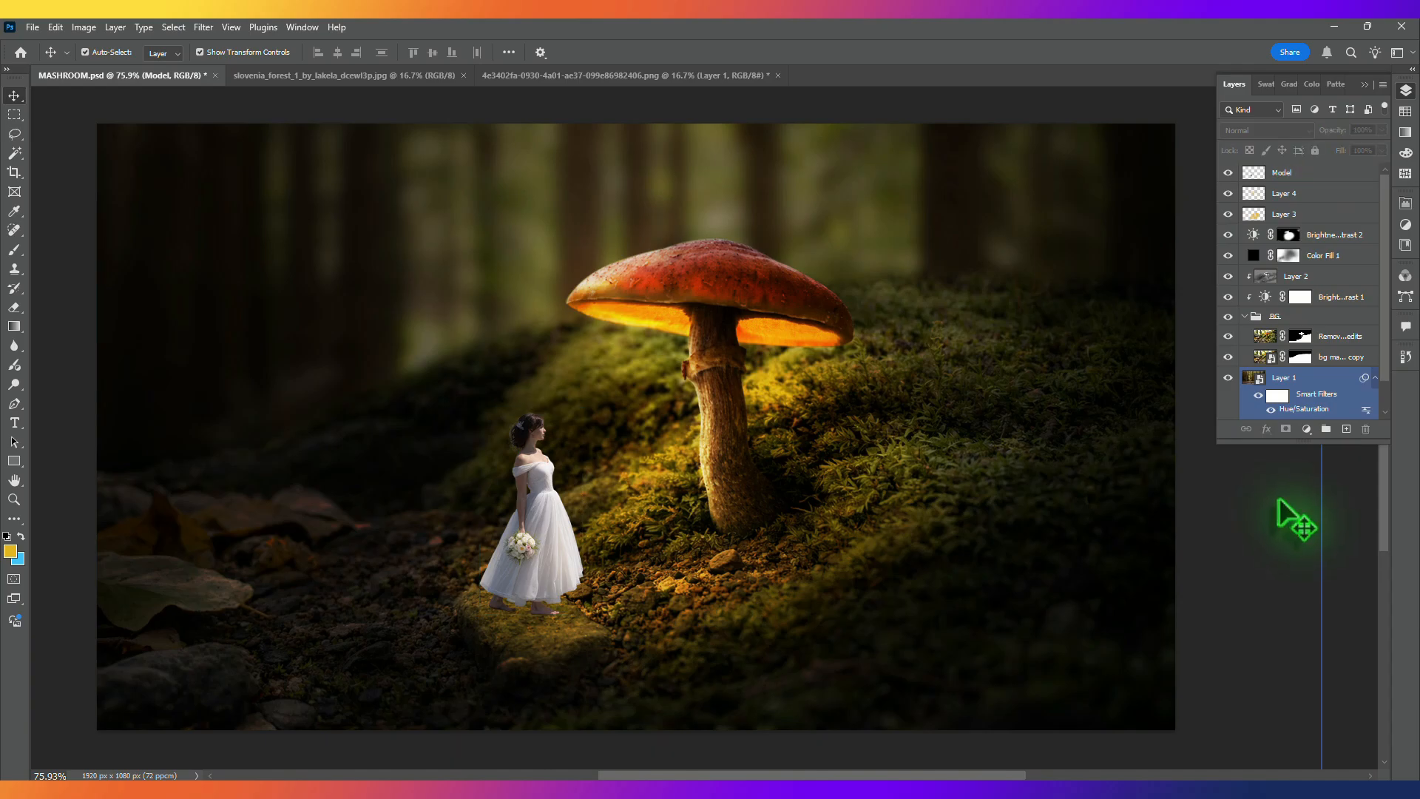
Step: Add a Curves adjustment clipped to the Model layer and lower its white point to output 145
click(1303, 176)
click(1306, 429)
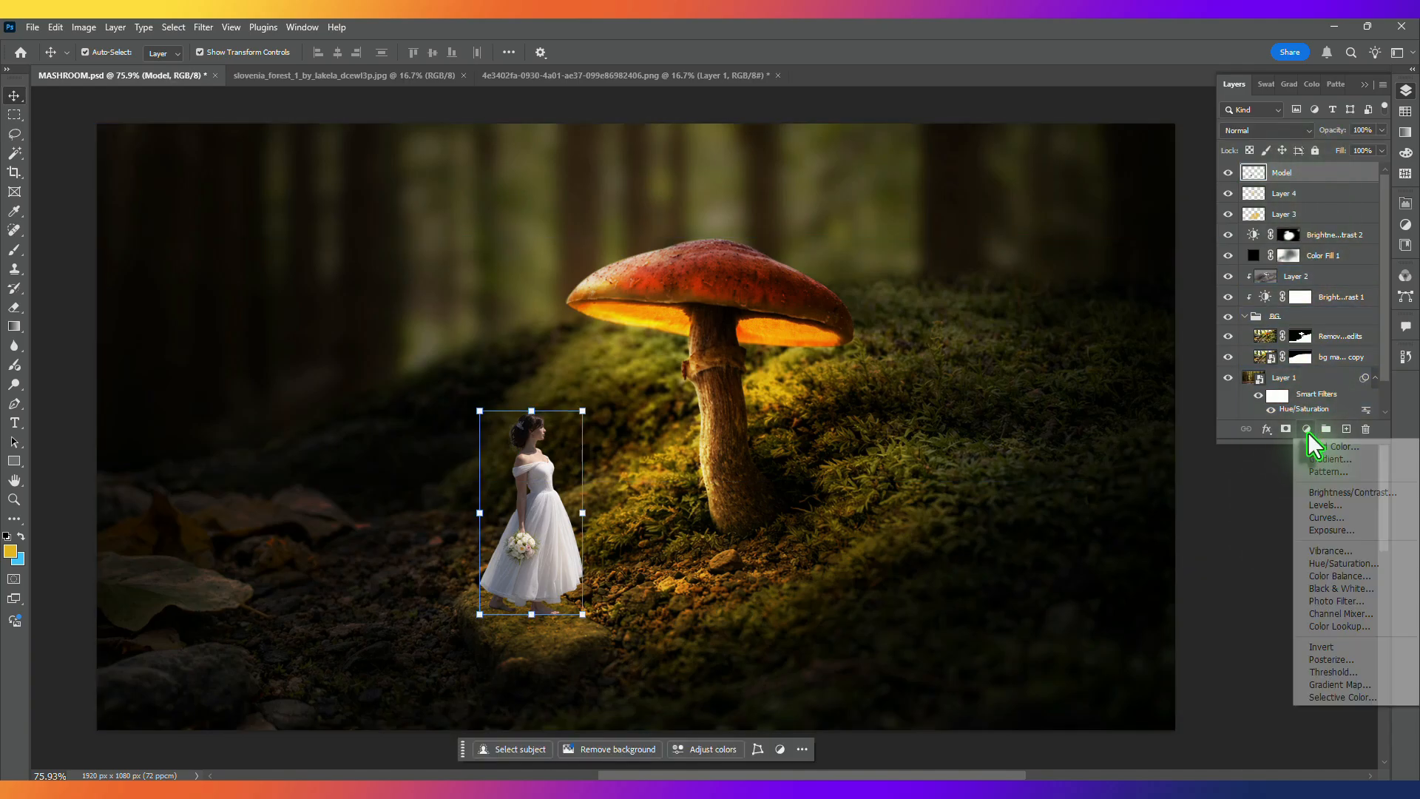
click(1323, 519)
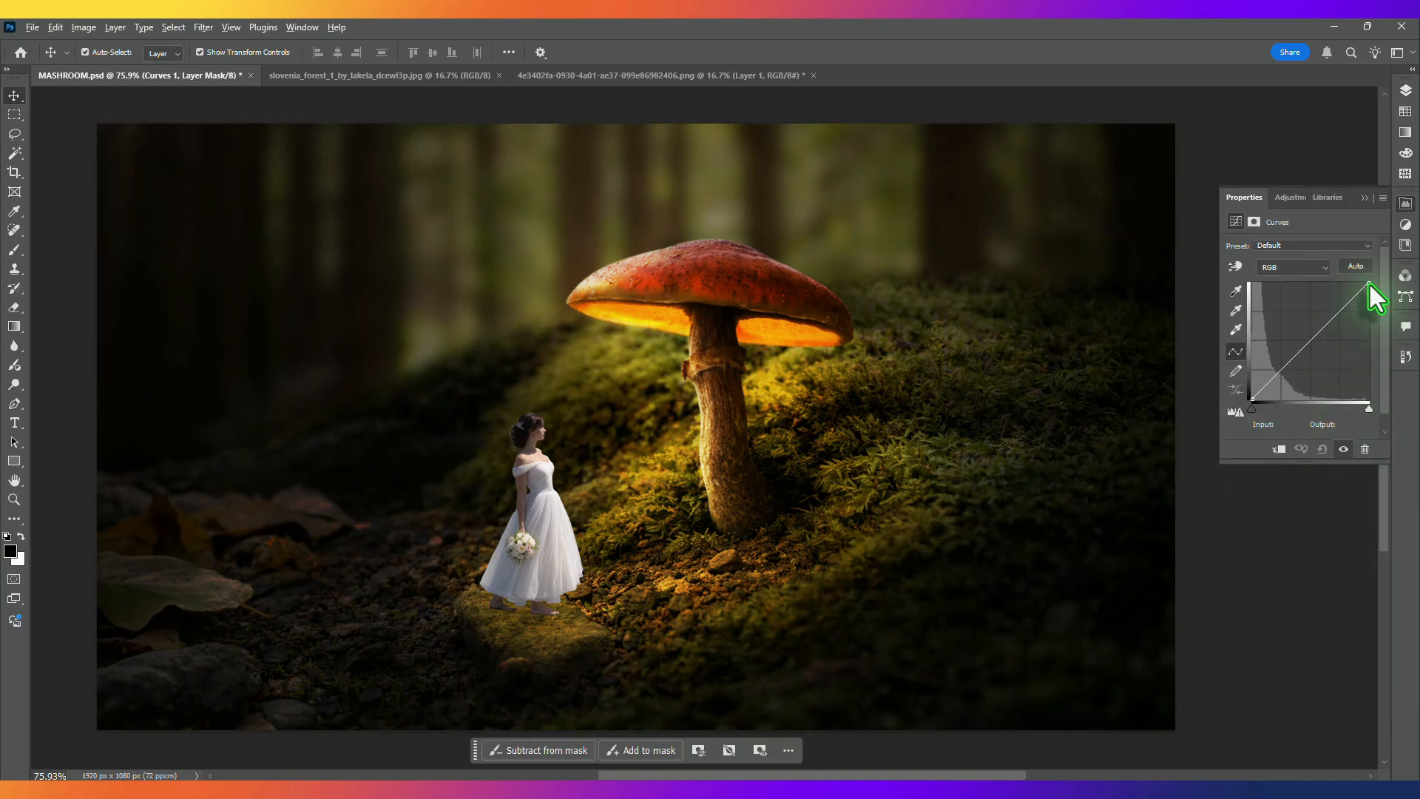
click(1369, 284)
drag(1371, 299, 1371, 323)
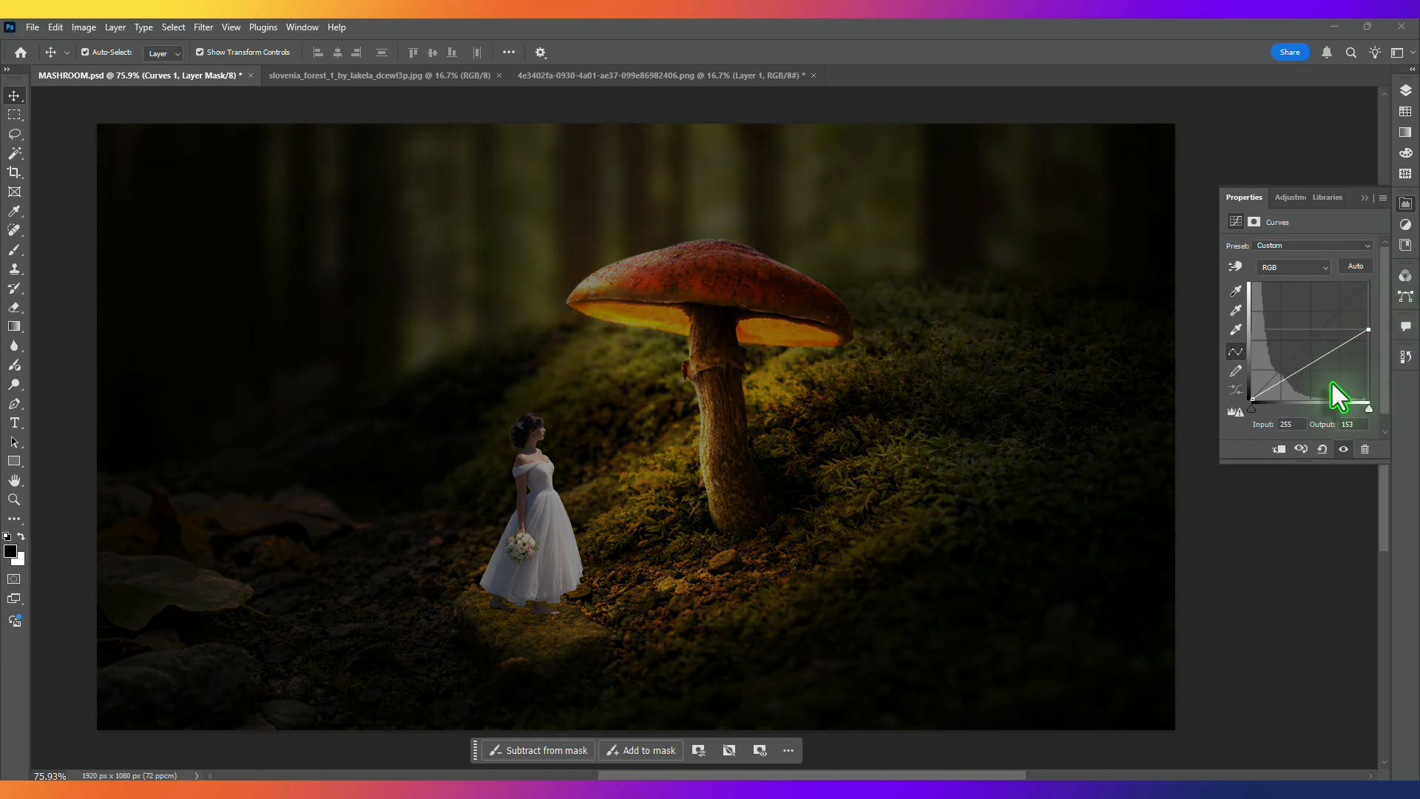
click(1280, 451)
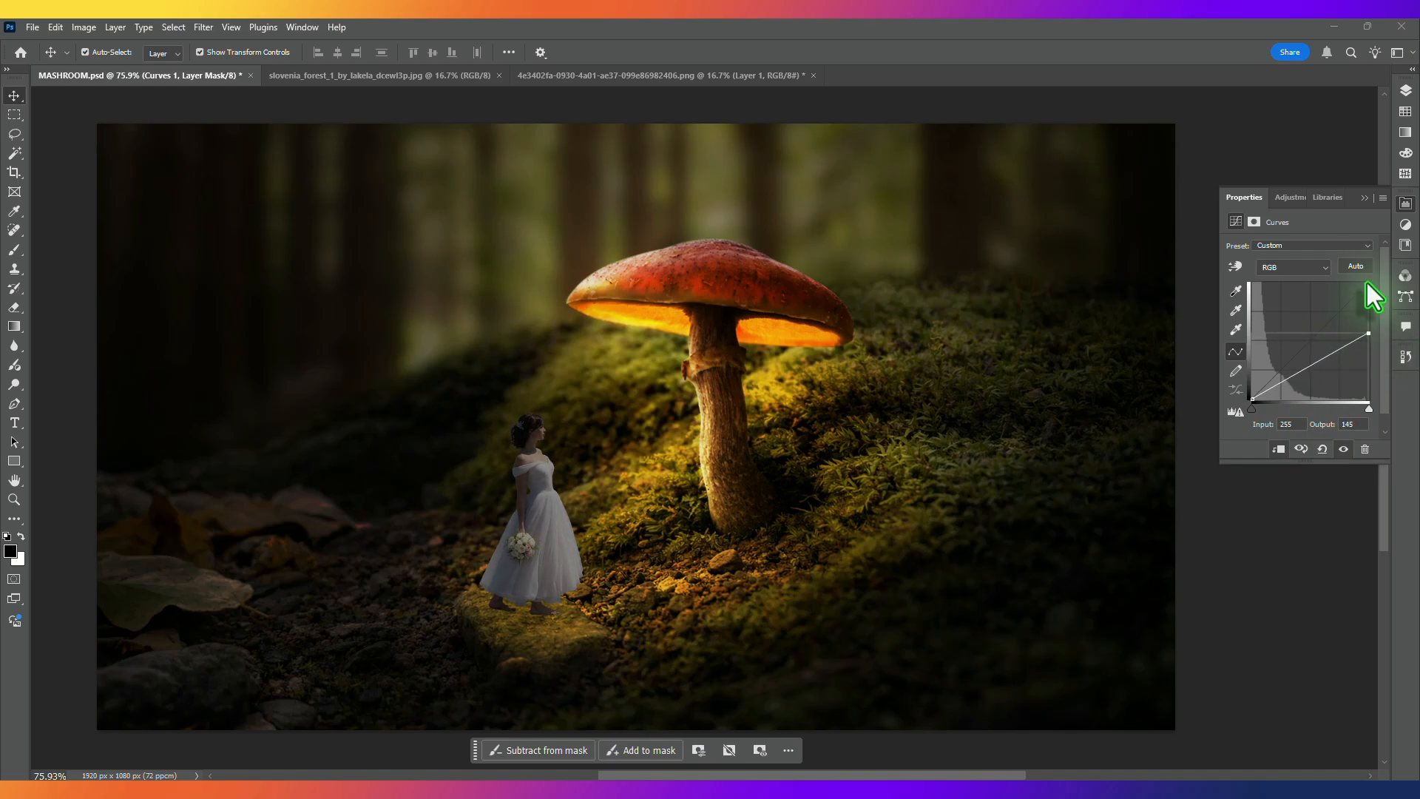
click(1365, 198)
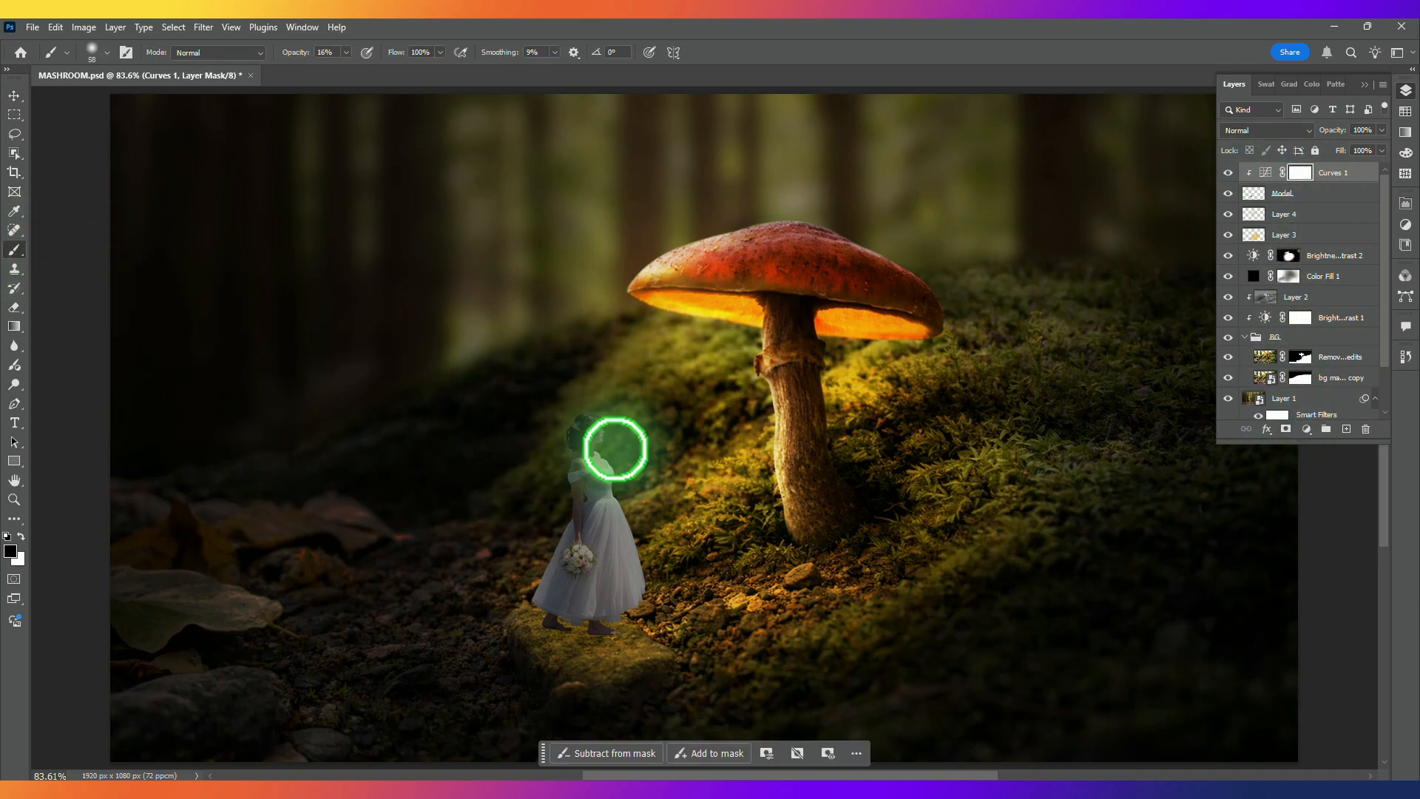
Step: Paint black at 16% opacity on the Curves mask over the woman's face, chest and the mushroom-facing front of her skirt
scroll(616, 449, up, 5)
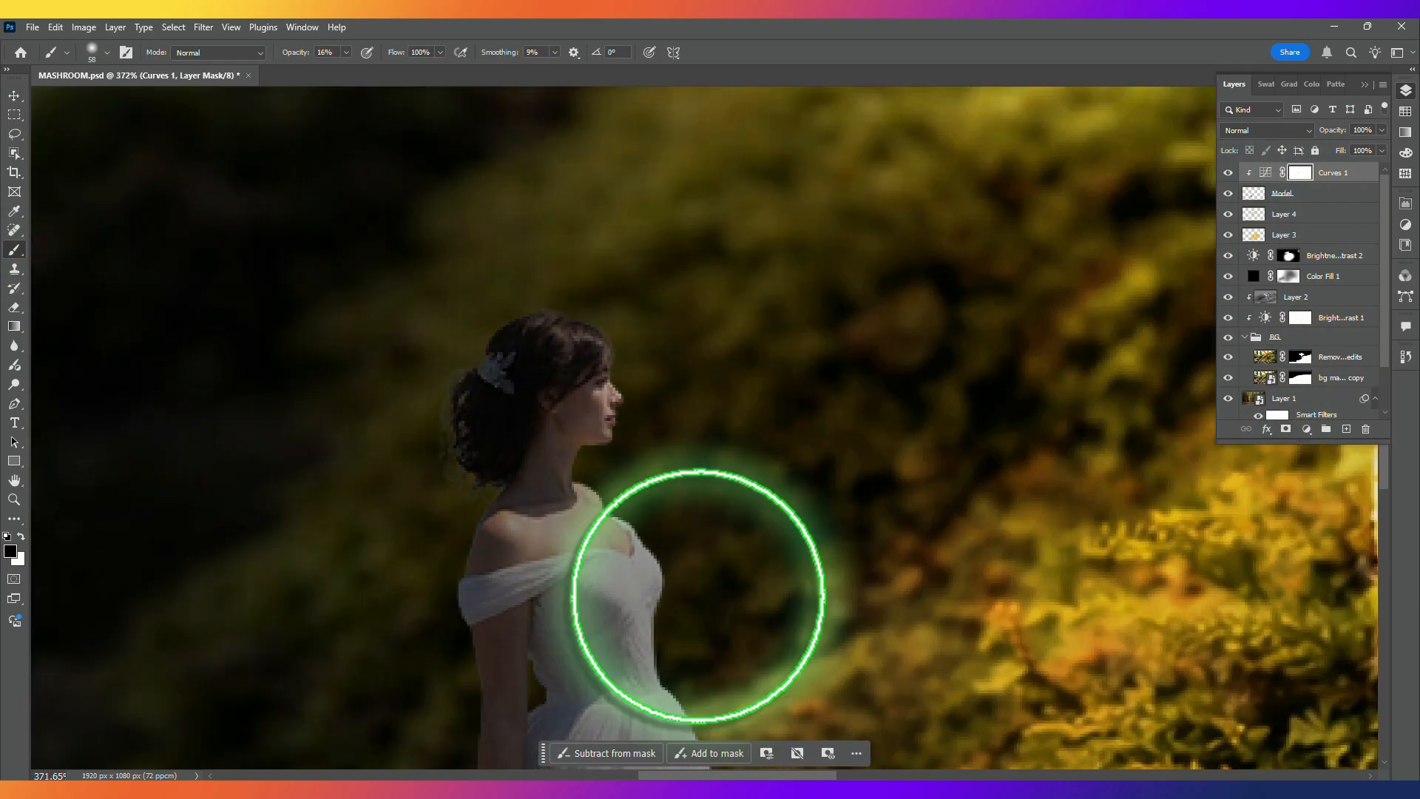
key(bracketleft)
key(bracketleft)
key(x)
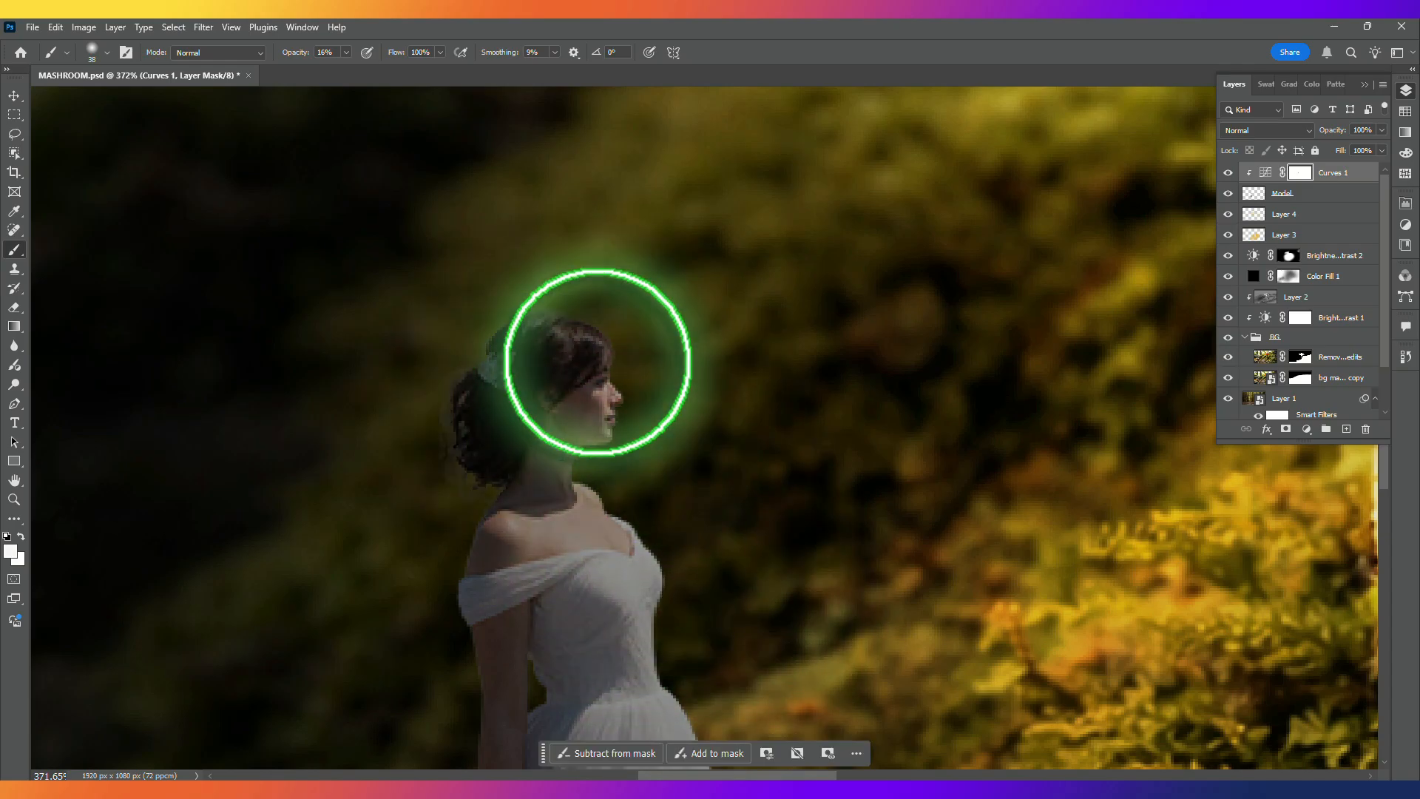
click(14, 537)
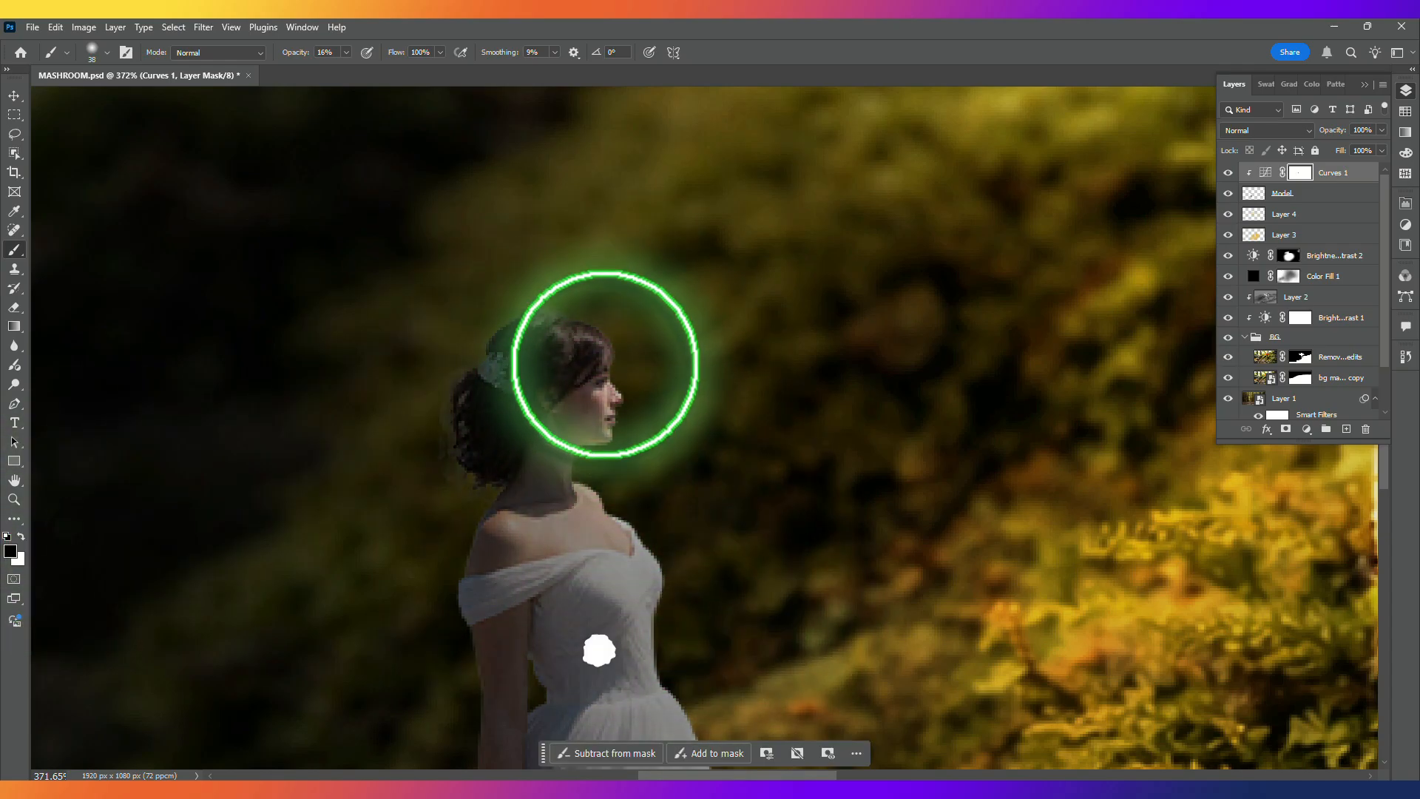
drag(627, 433, 545, 301)
drag(623, 662, 577, 476)
scroll(558, 444, down, 3)
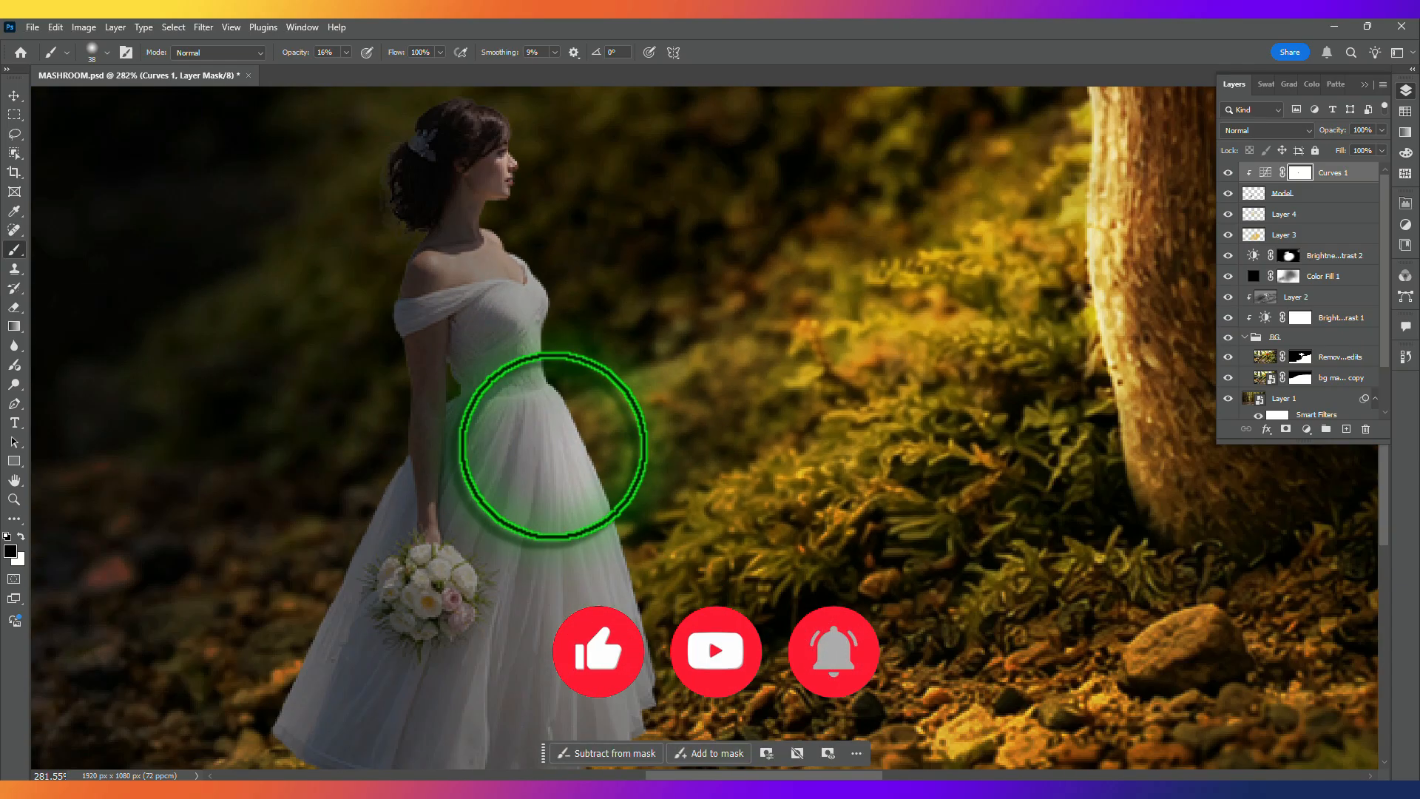
scroll(553, 446, down, 3)
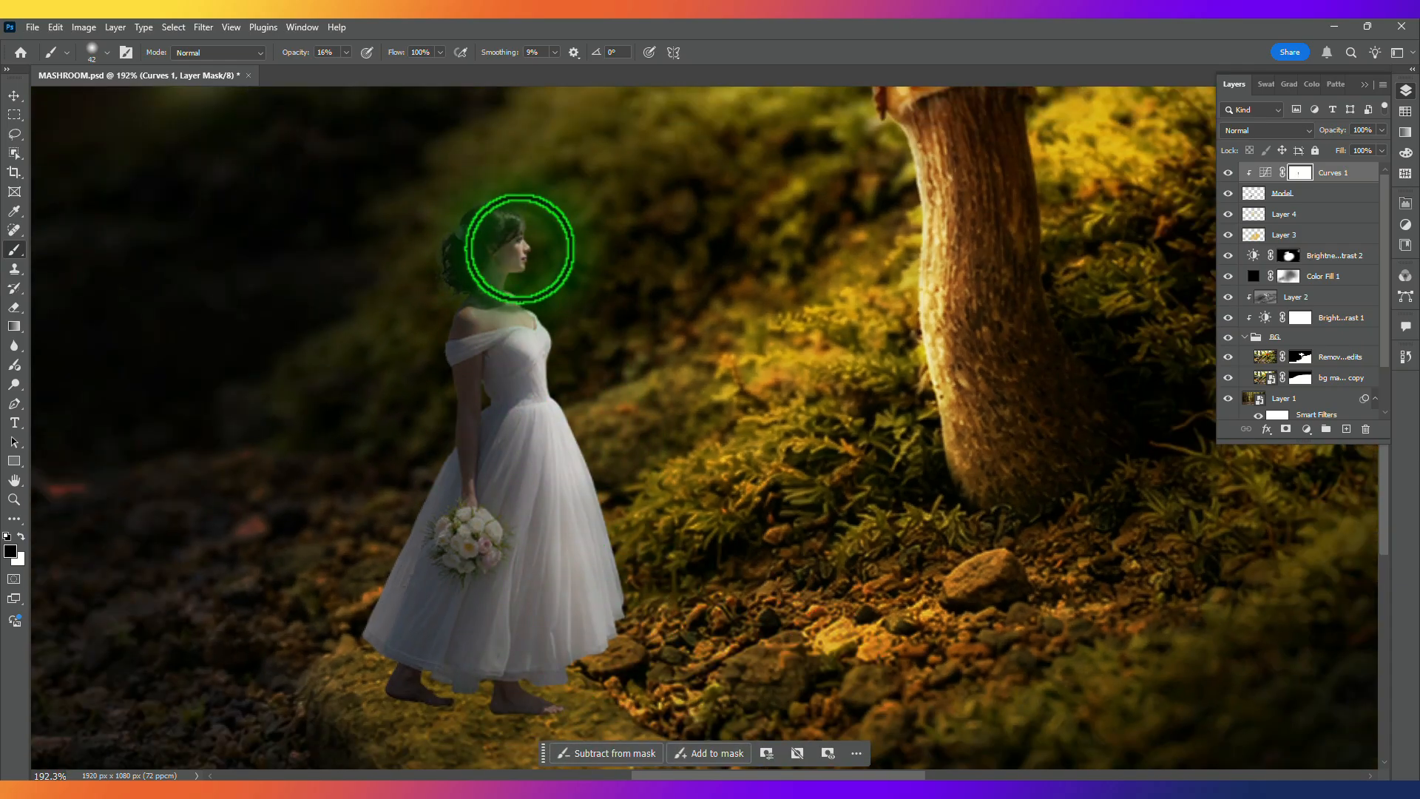
Step: Brighten the woman's face, front hair and neck by painting black on the Curves mask with a smaller brush
drag(519, 250, 532, 260)
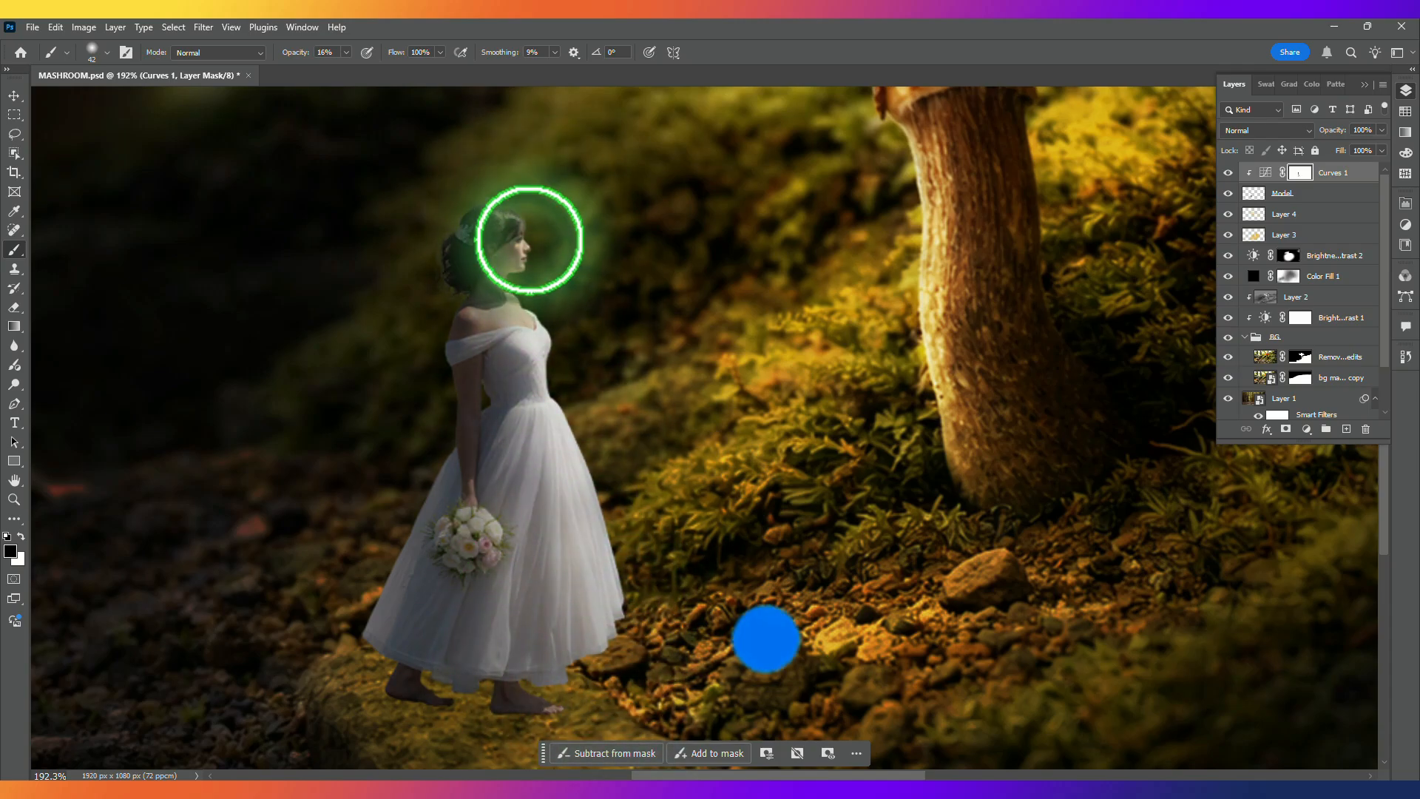
scroll(531, 236, up, 8)
mouse_move(538, 218)
mouse_down()
mouse_move(508, 226)
mouse_move(481, 202)
mouse_up()
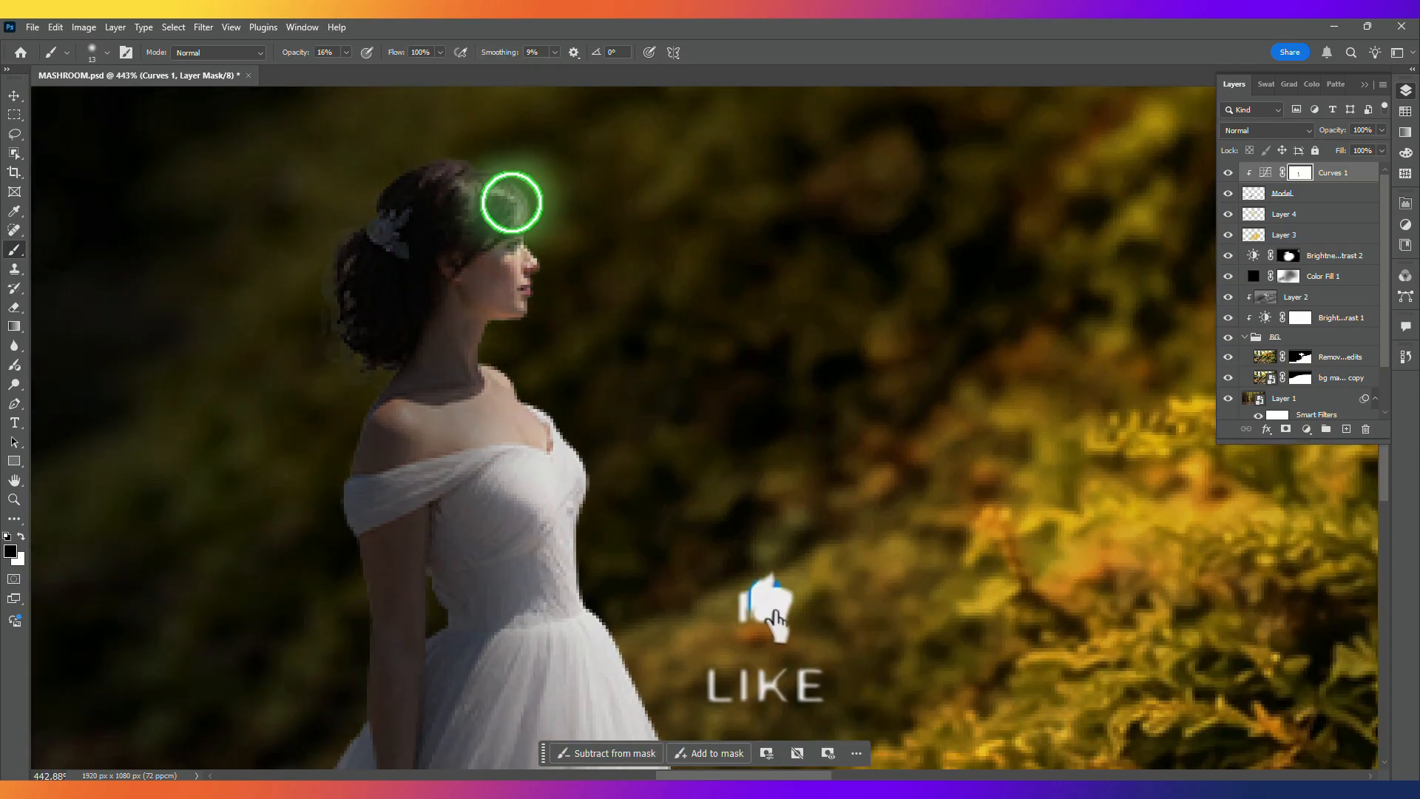
mouse_move(526, 328)
mouse_down()
mouse_move(482, 337)
mouse_move(490, 348)
mouse_move(476, 319)
mouse_move(447, 384)
mouse_up()
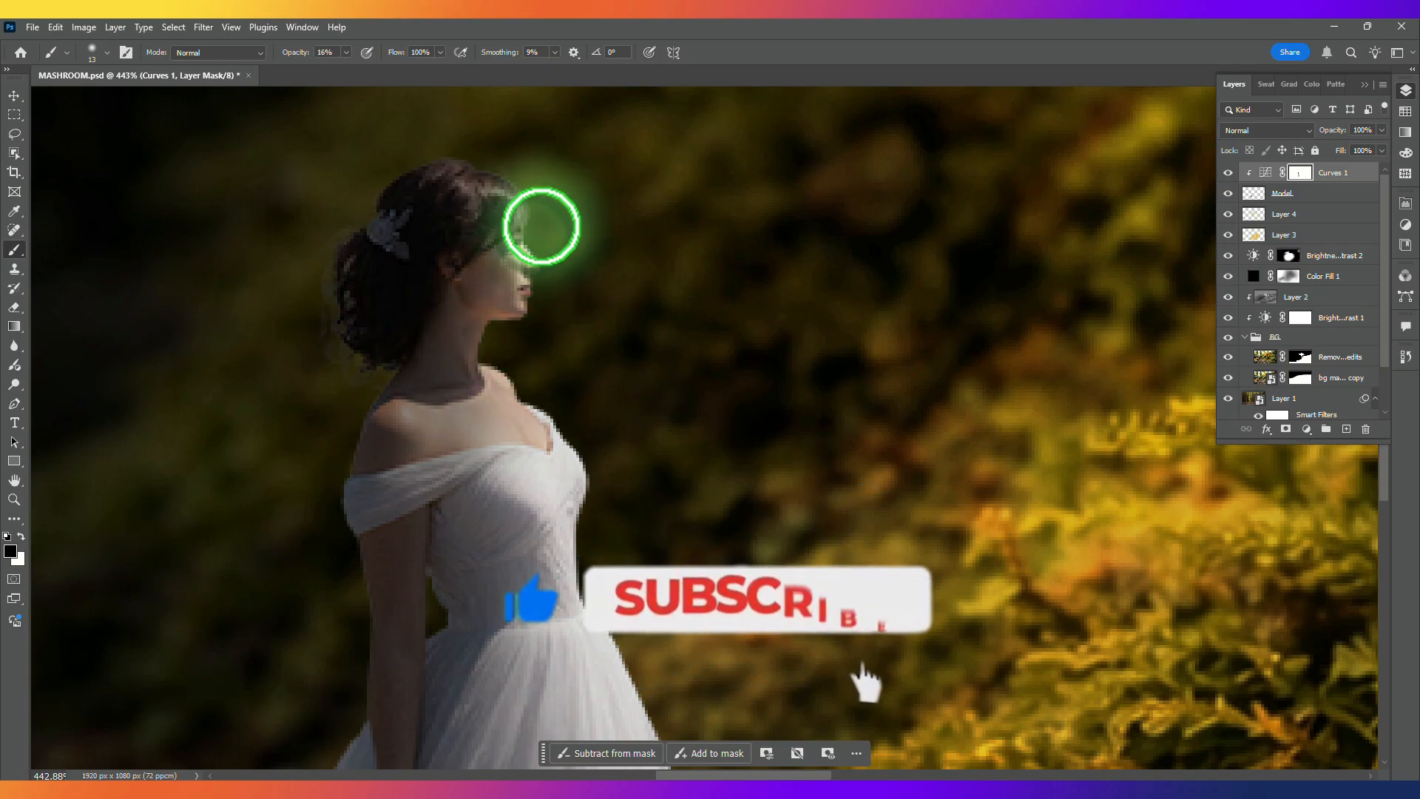
scroll(518, 709, down, 3)
scroll(547, 392, down, 4)
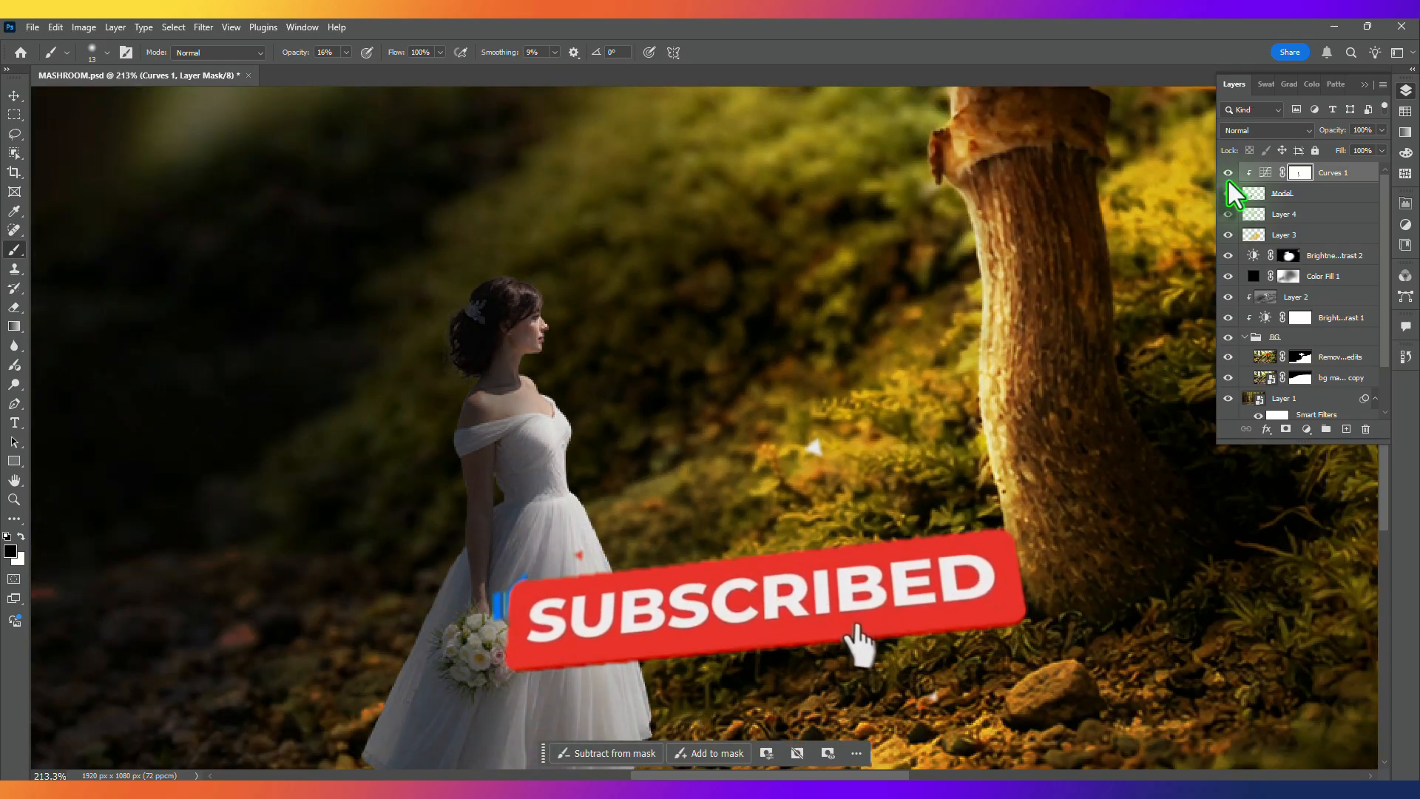
Step: Brighten the mushroom-facing edge of the dress on the Curves mask and compare the woman with and without the adjustment
click(1228, 178)
click(1228, 178)
scroll(722, 310, down, 4)
drag(593, 481, 629, 482)
mouse_move(609, 549)
mouse_down()
mouse_move(609, 620)
mouse_move(630, 476)
mouse_move(611, 517)
mouse_move(667, 528)
mouse_move(663, 616)
mouse_up()
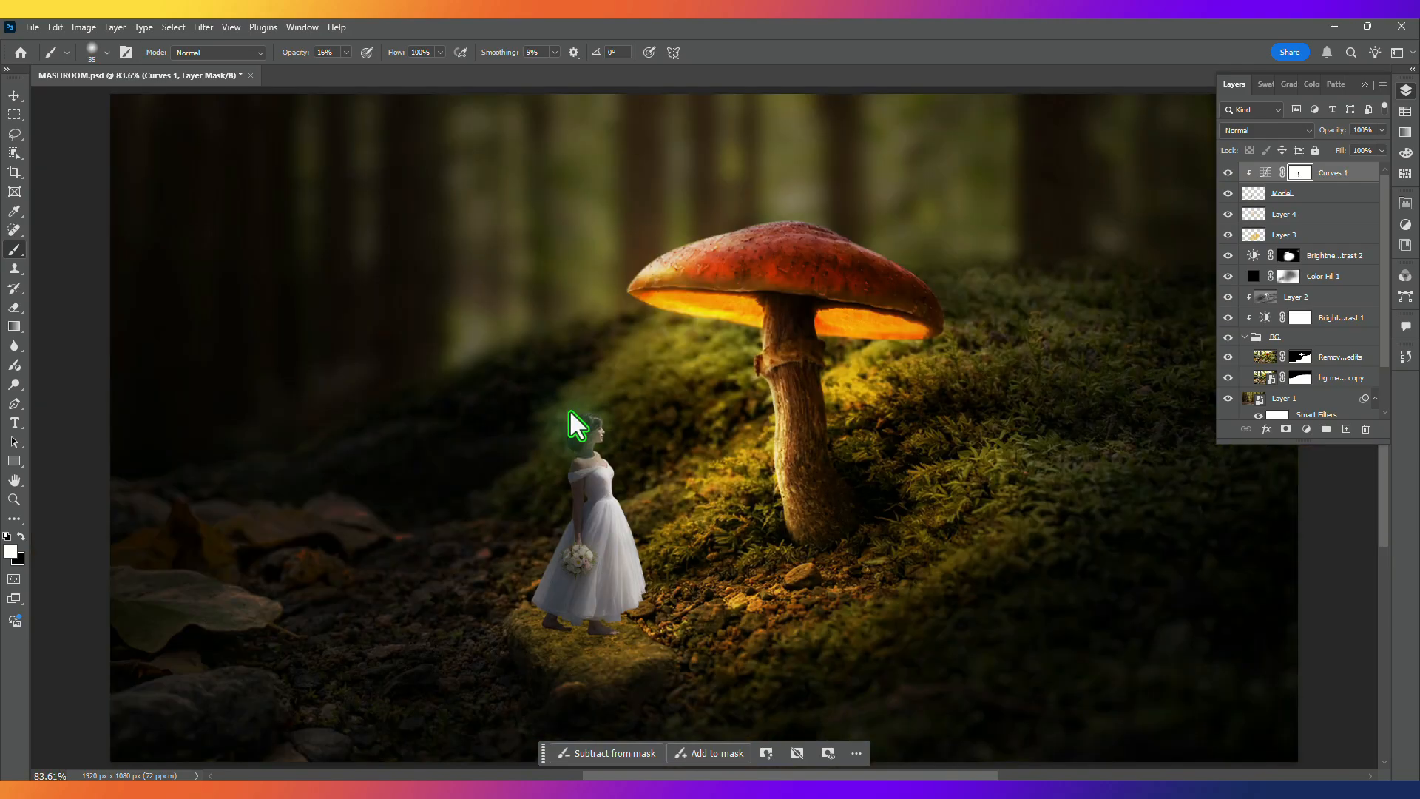
click(1229, 173)
click(1229, 173)
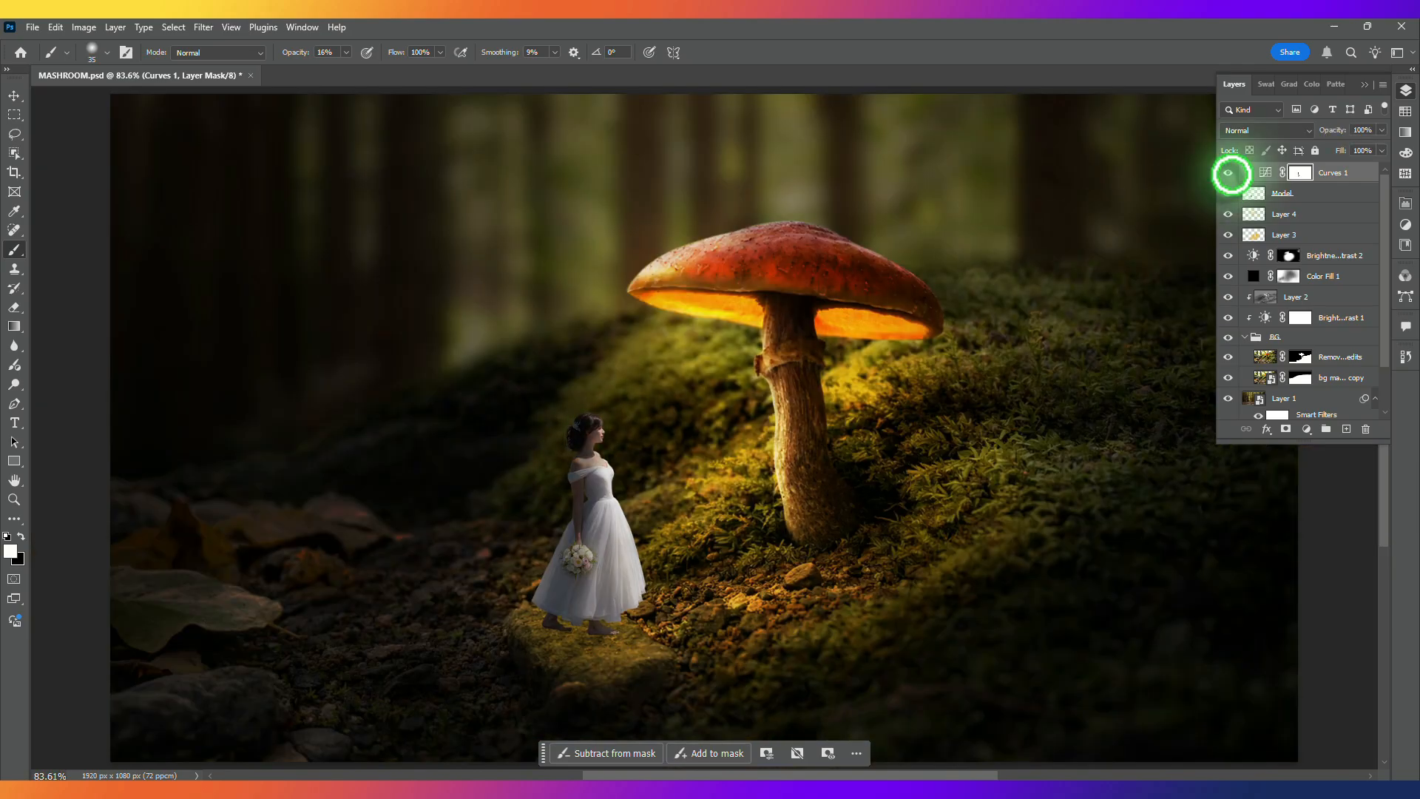
Step: Add a Color Balance adjustment clipped to the woman, with midtones at -13 toward yellow and shifted slightly toward red
click(1307, 429)
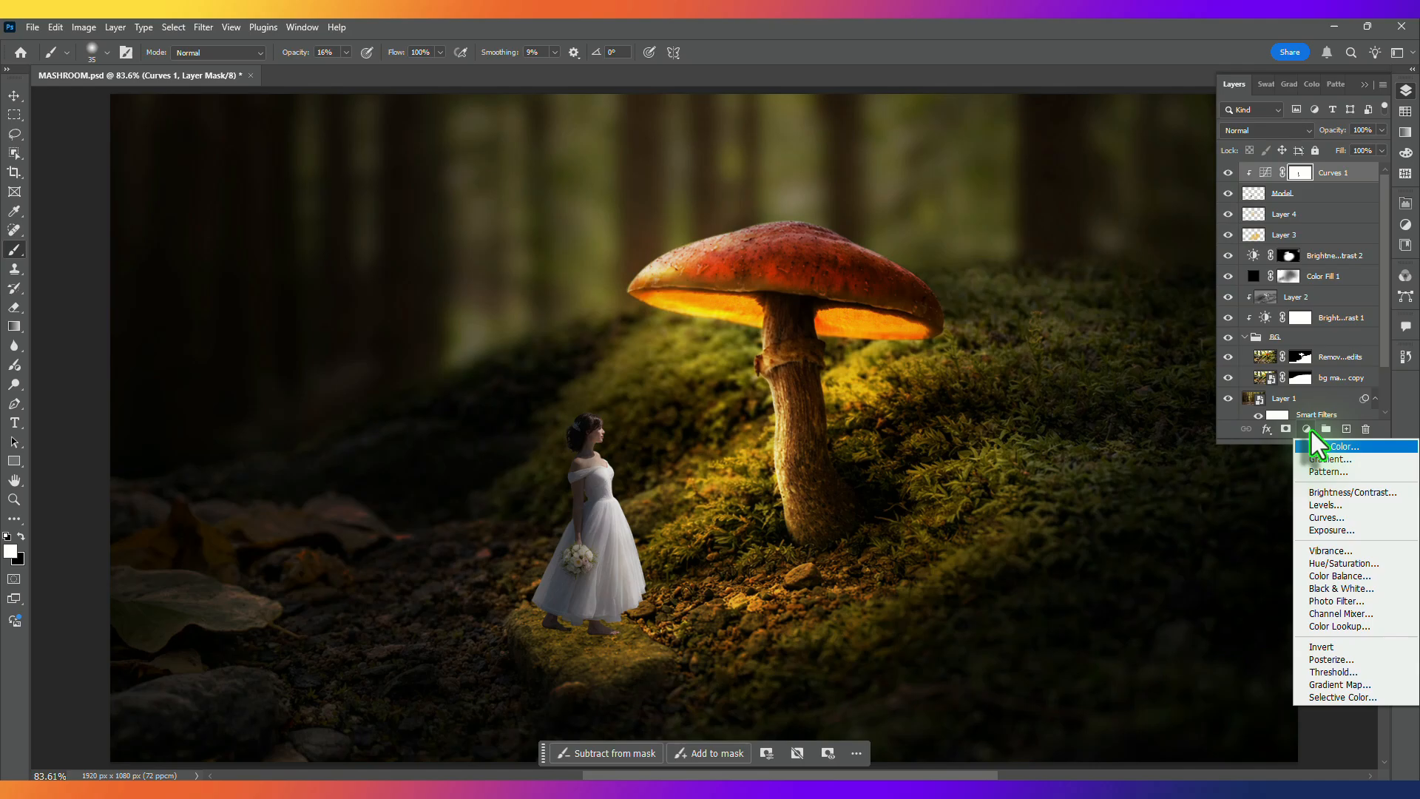
click(1339, 576)
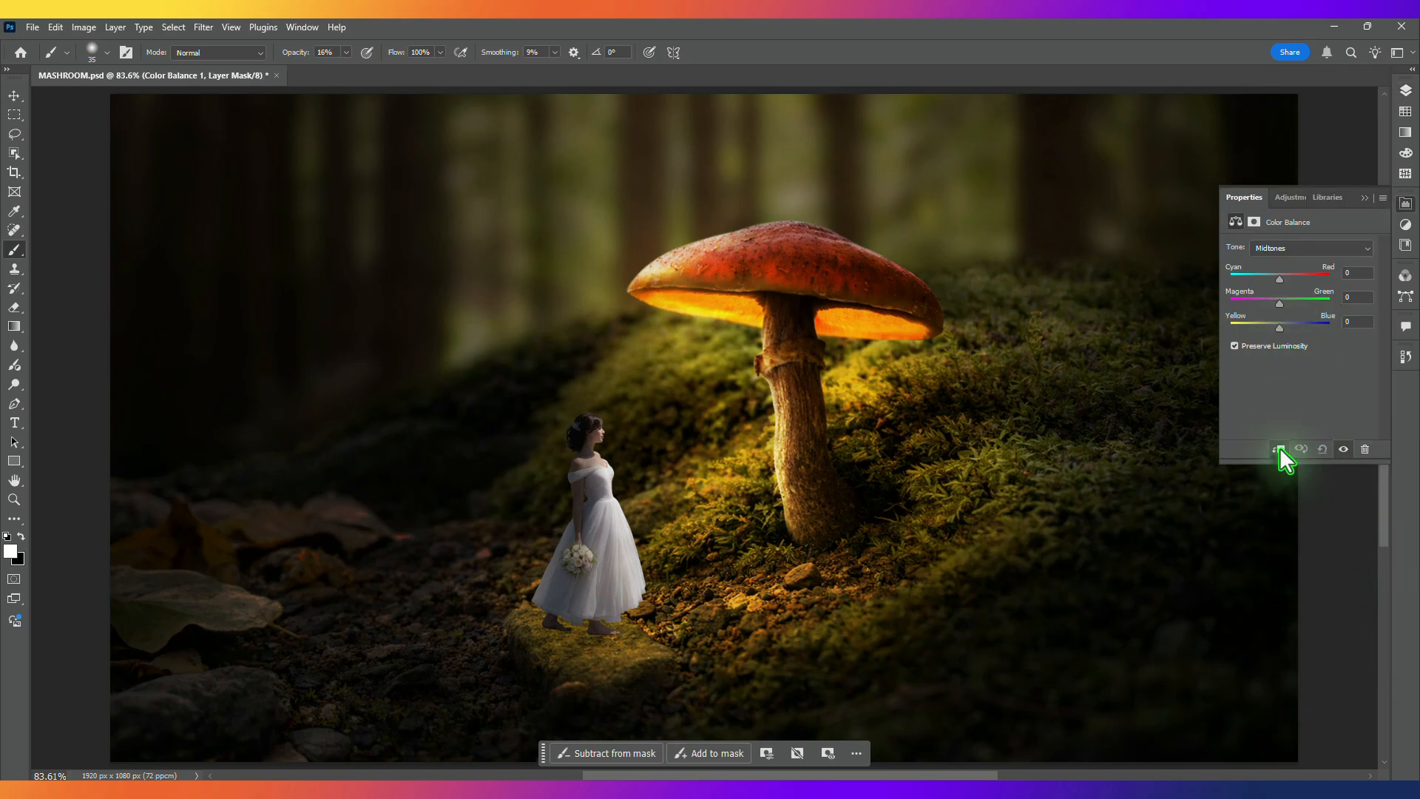
drag(1280, 328, 1274, 333)
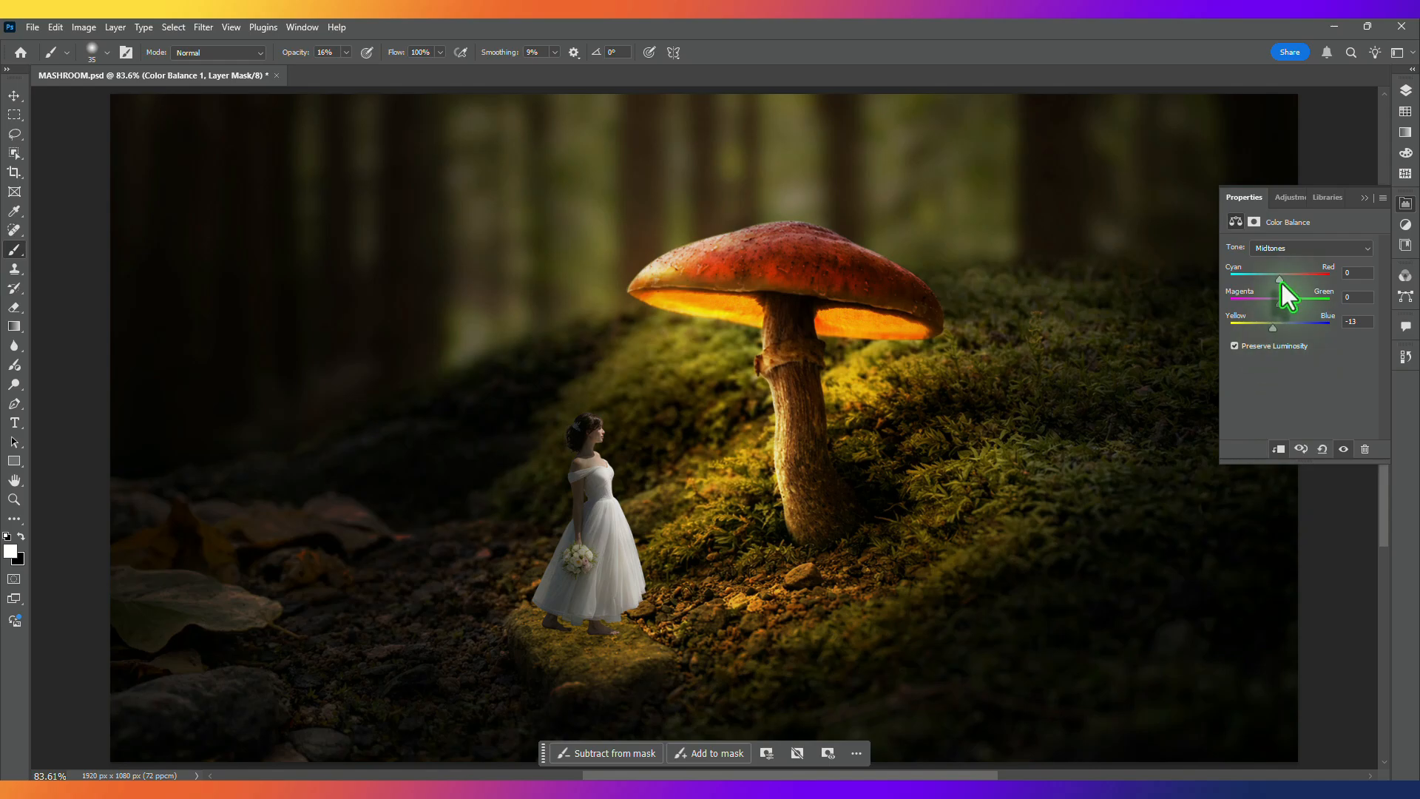
drag(1280, 281, 1284, 282)
Step: Add a new layer clipped above the Color Balance adjustment and set its blend mode to Overlay
click(1406, 90)
click(1346, 429)
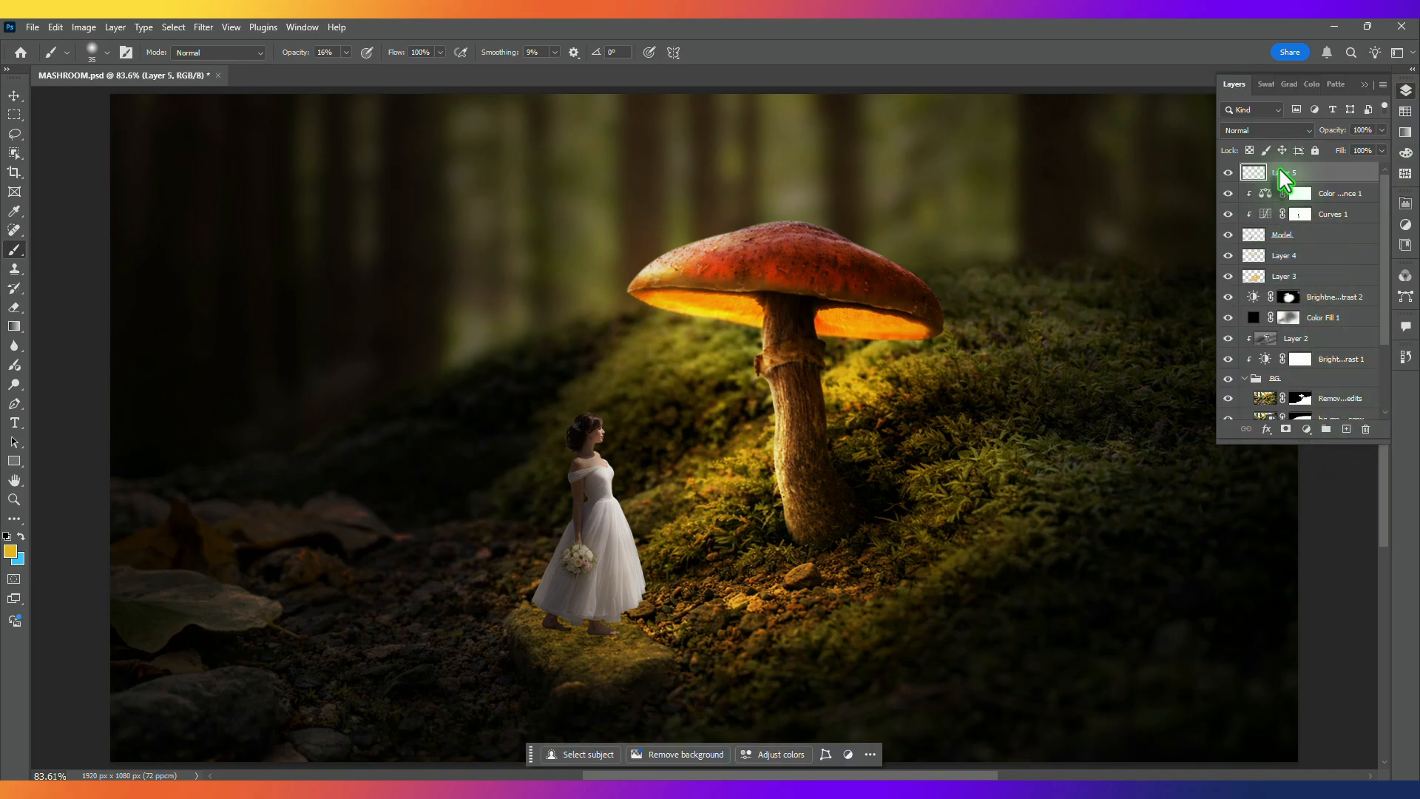
click(1280, 131)
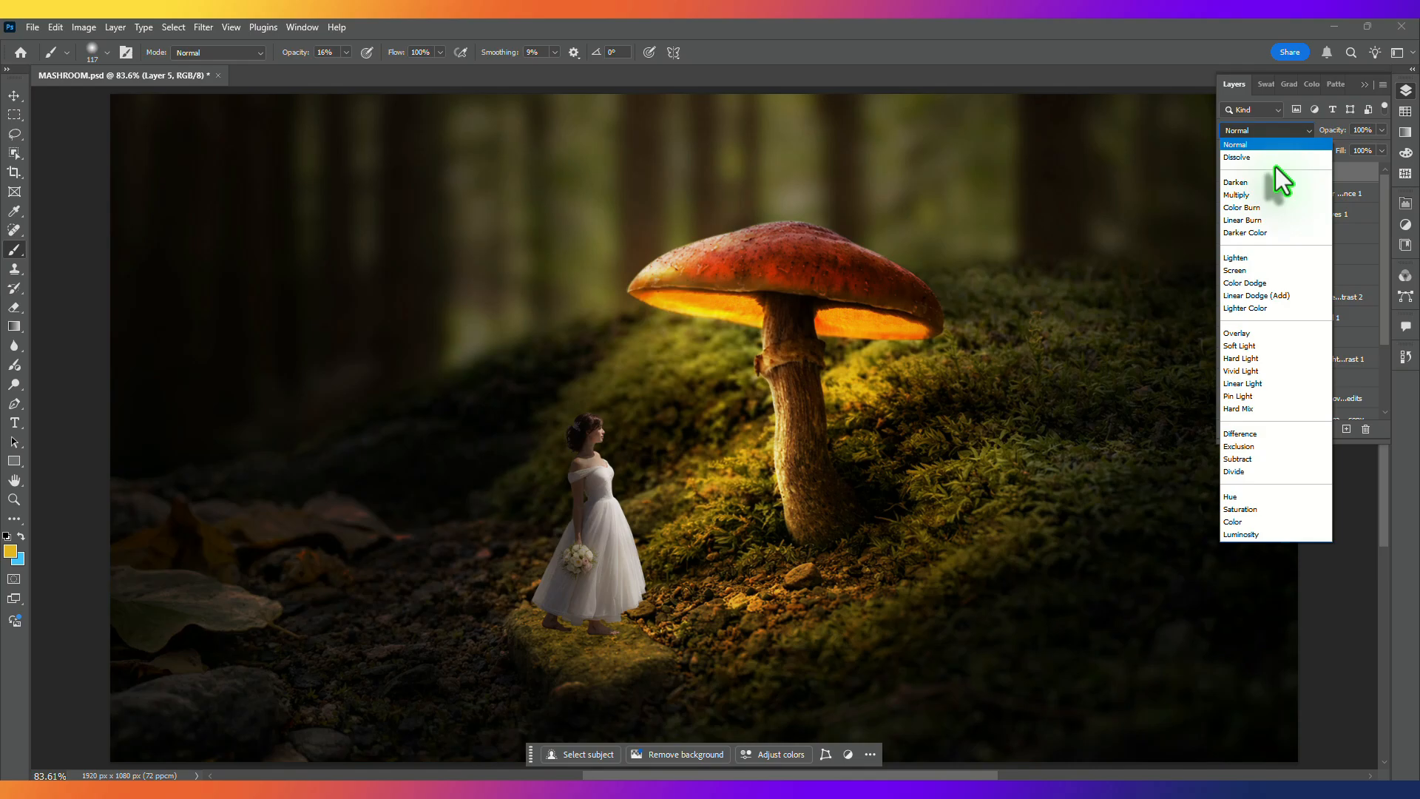
click(1249, 328)
Step: Paint golden light on the woman's face, chest and front of the dress with a small soft brush at 33% opacity
click(345, 52)
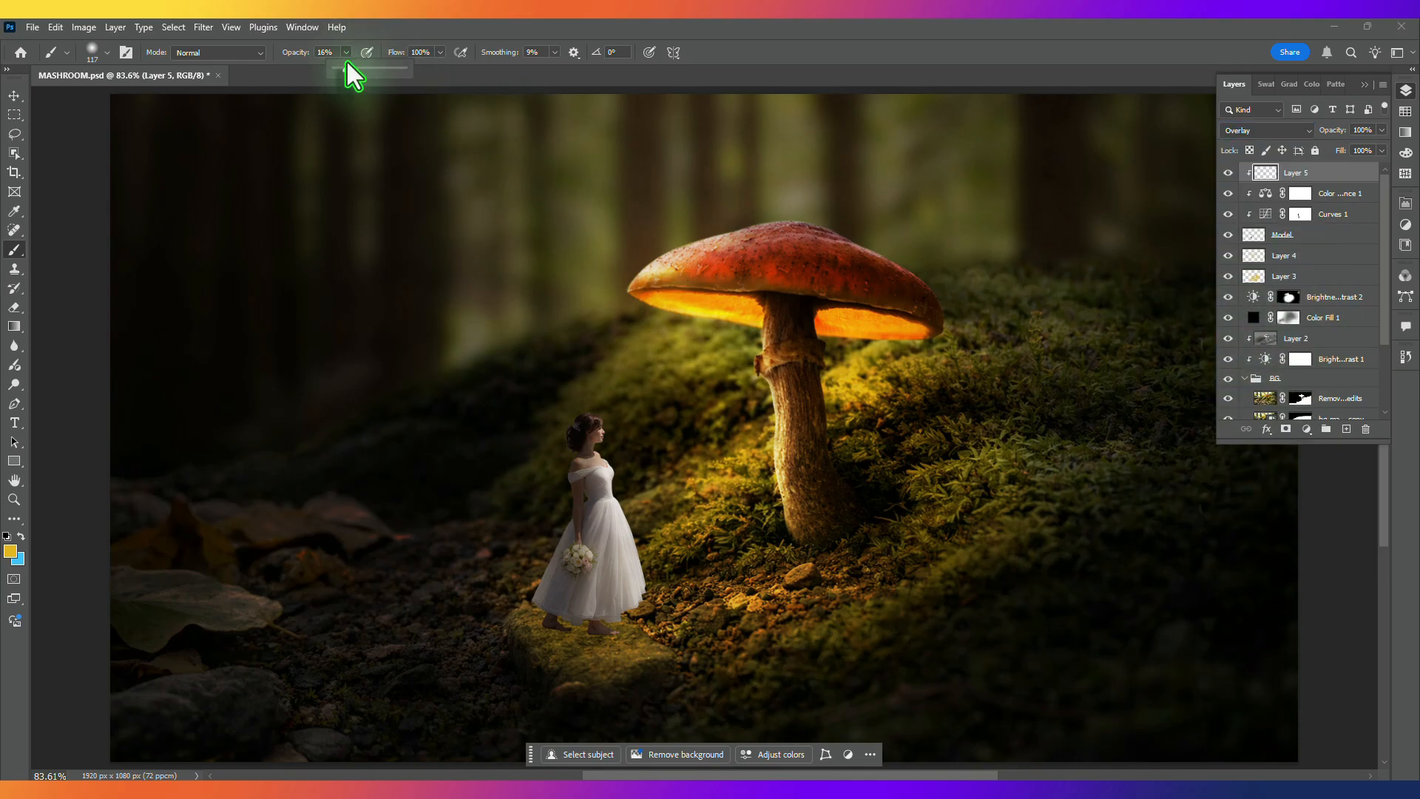
click(357, 68)
scroll(605, 542, up, 8)
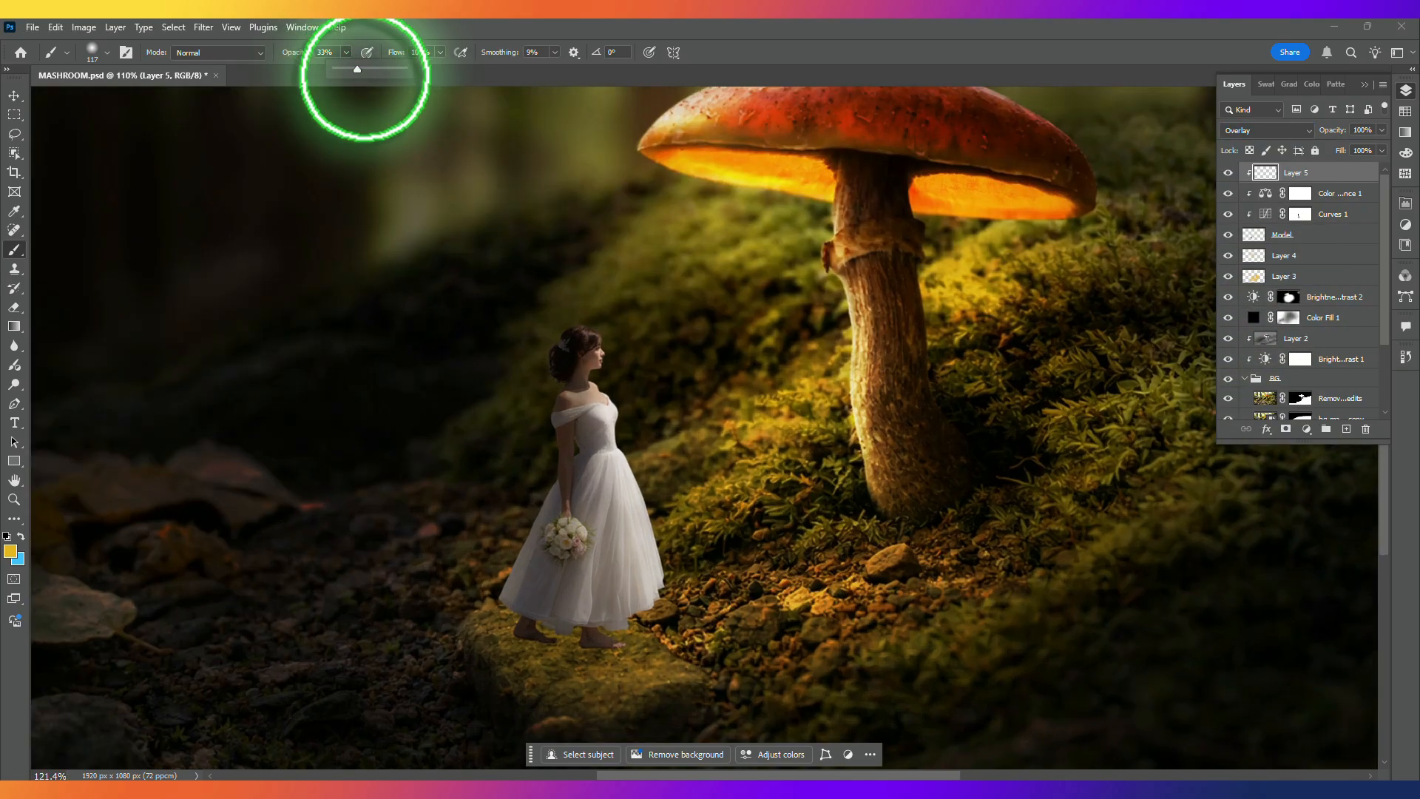
key(bracketleft)
key(bracketleft)
key(bracketleft)
key(bracketleft)
key(bracketleft)
key(bracketleft)
key(bracketleft)
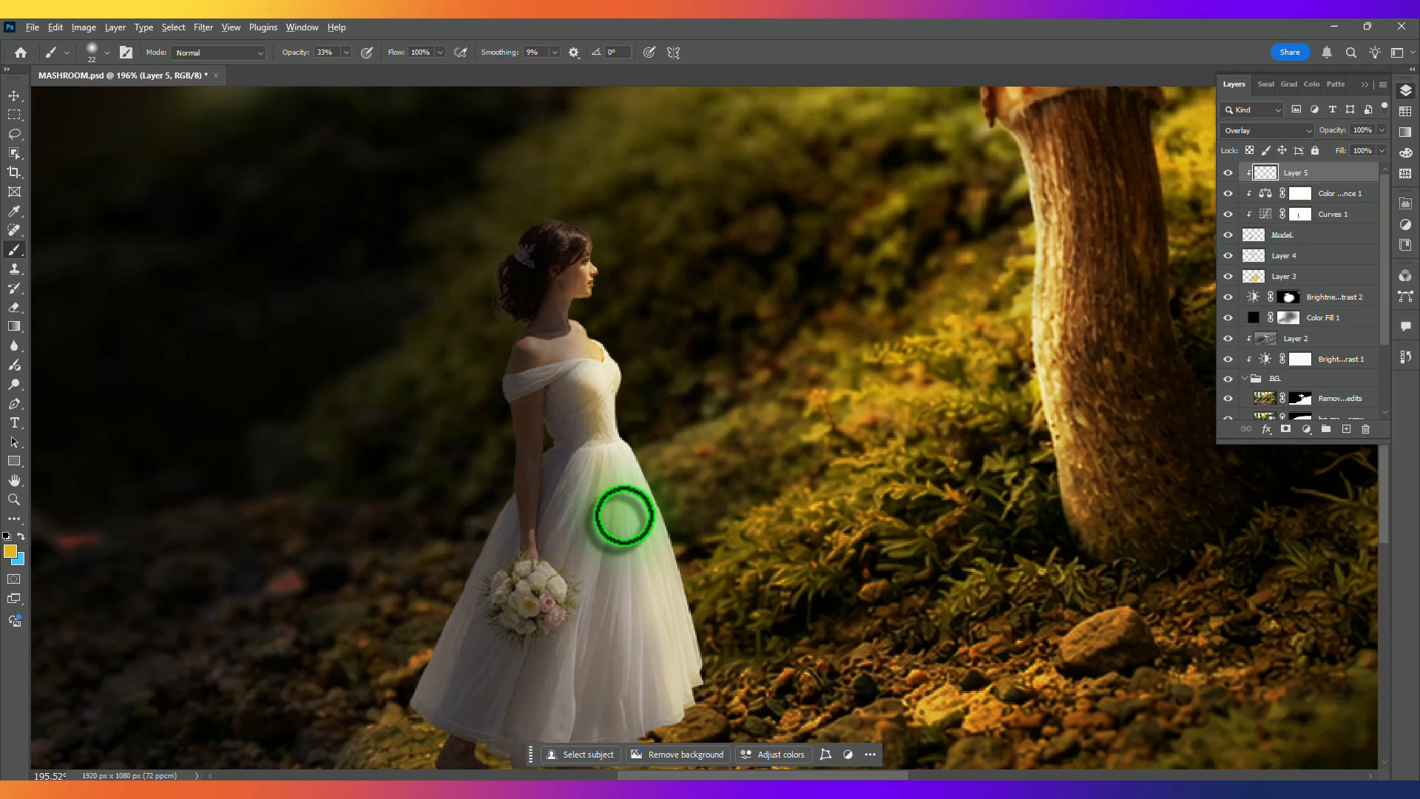
Step: Add golden light to the woman's neckline, then cover the mushroom-facing side of her skirt with a larger soft brush
scroll(623, 516, up, 3)
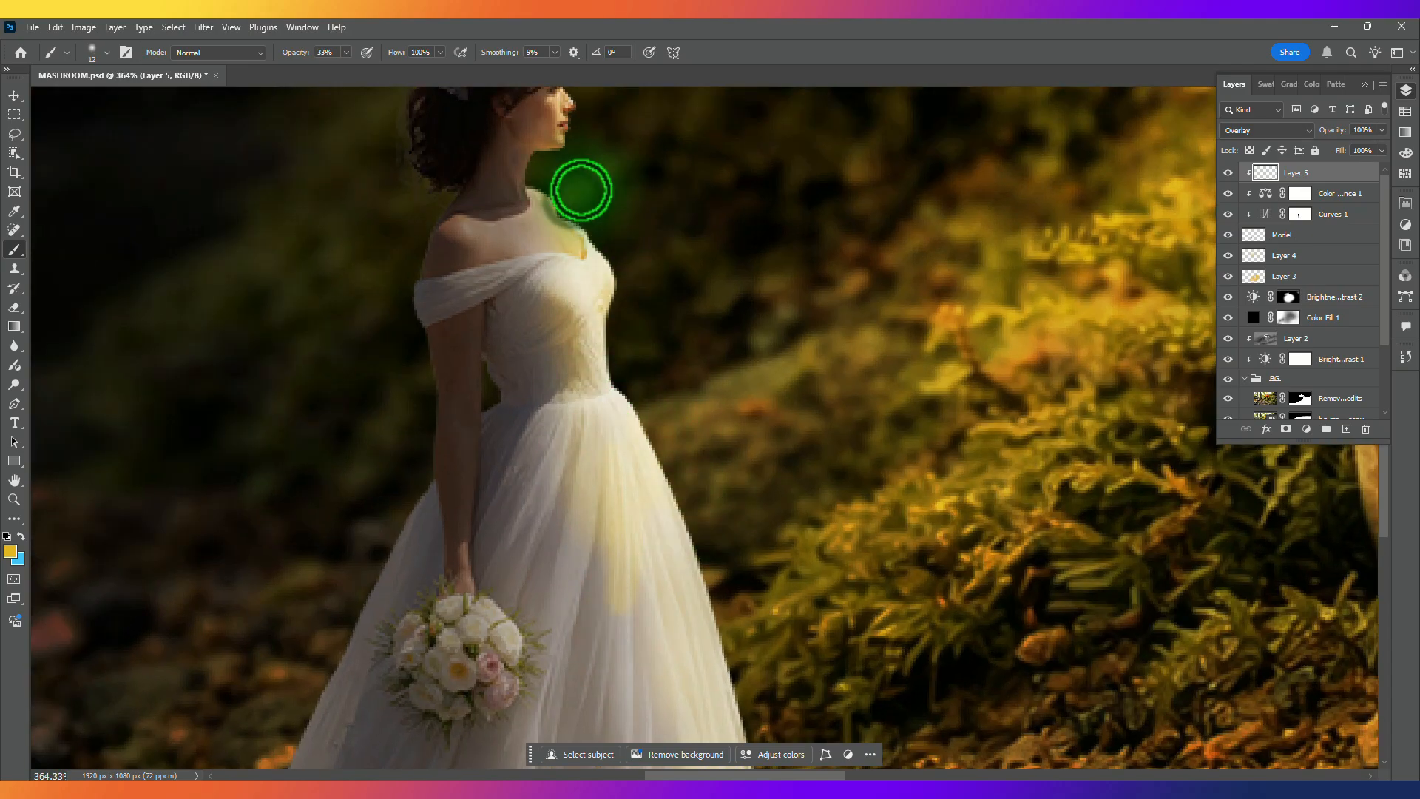
scroll(579, 203, down, 3)
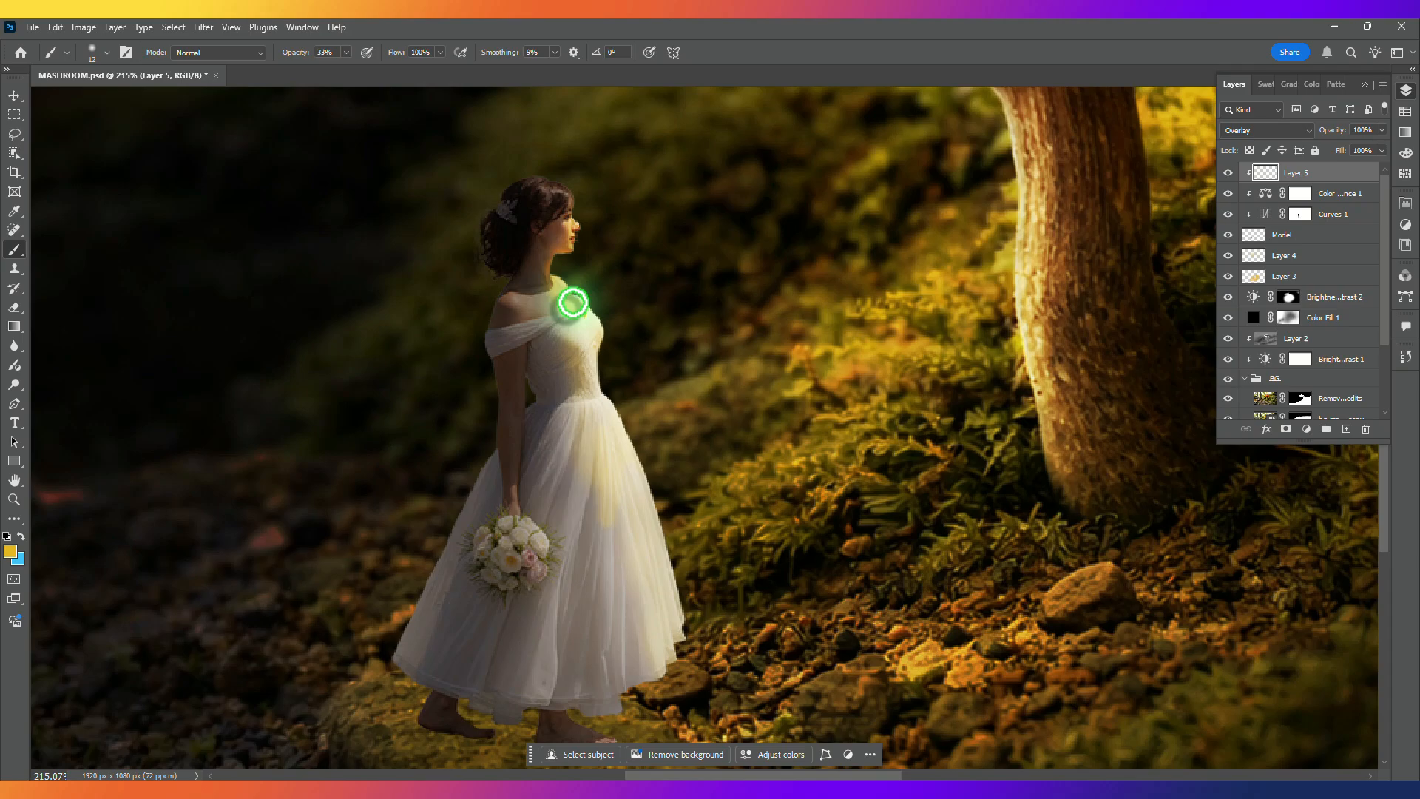
scroll(622, 563, down, 3)
alt+right_click(623, 564)
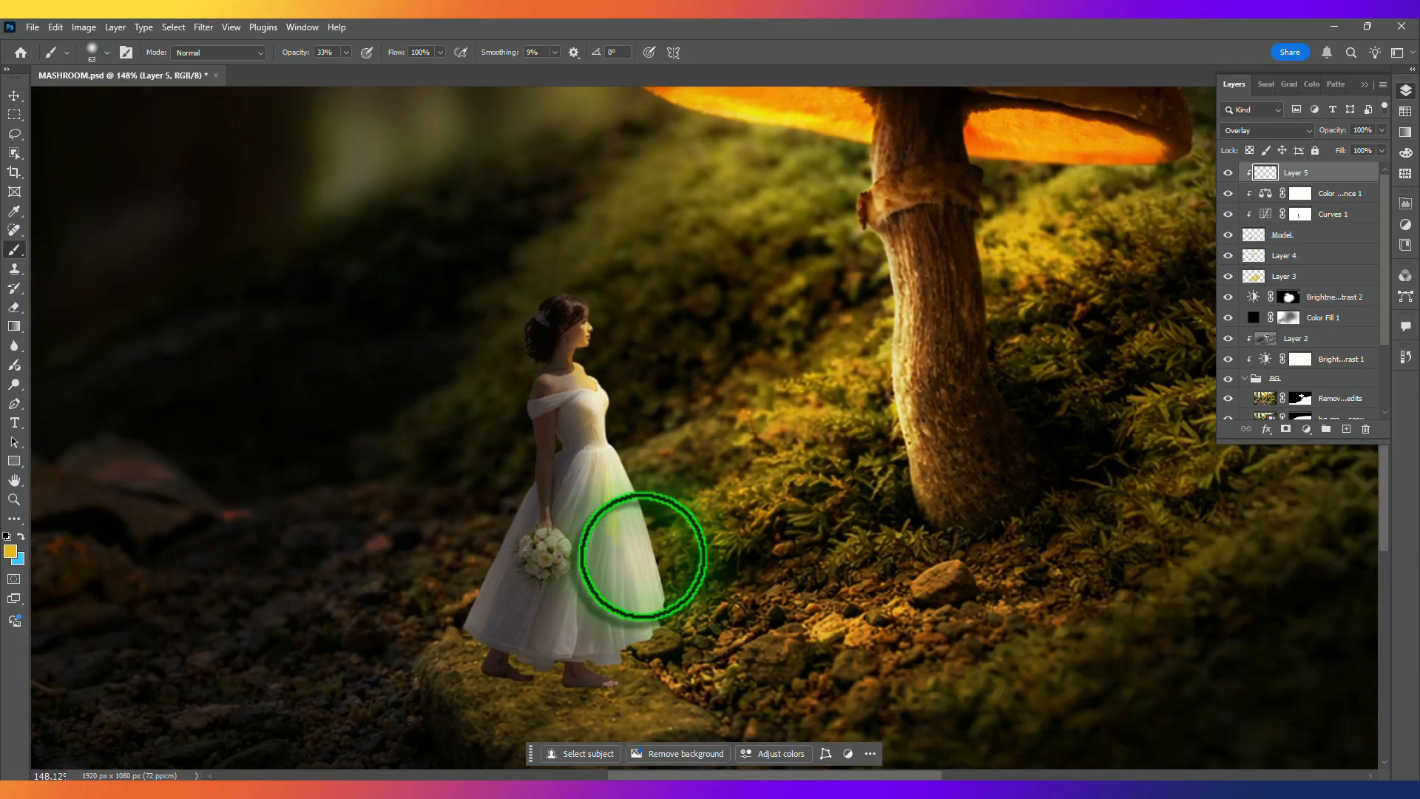
Step: Try to erase the painted light from the woman's shaded shoulder with a small hard-edged eraser, and undo the stroke
click(14, 307)
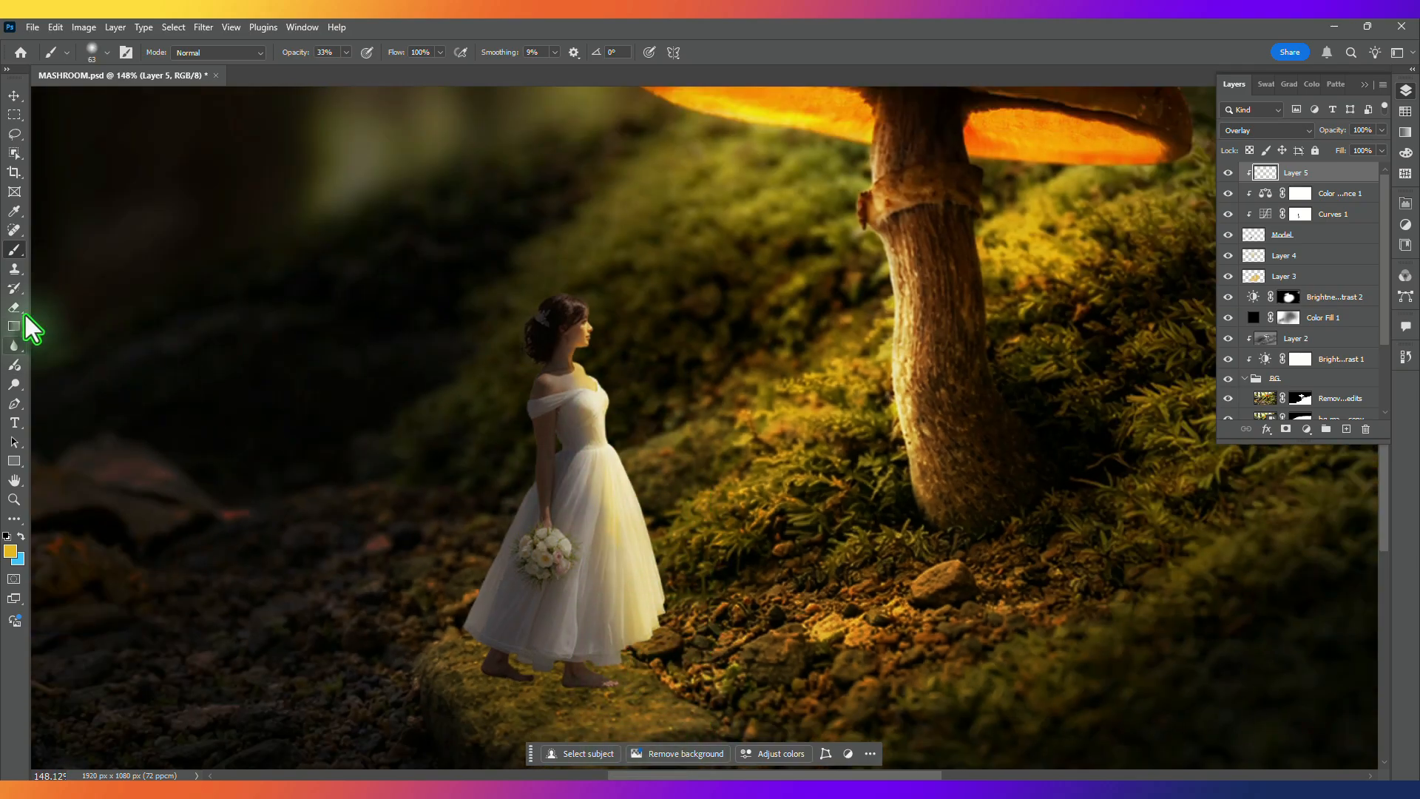
alt+right_click(558, 389)
scroll(538, 403, up, 5)
alt+right_click(479, 415)
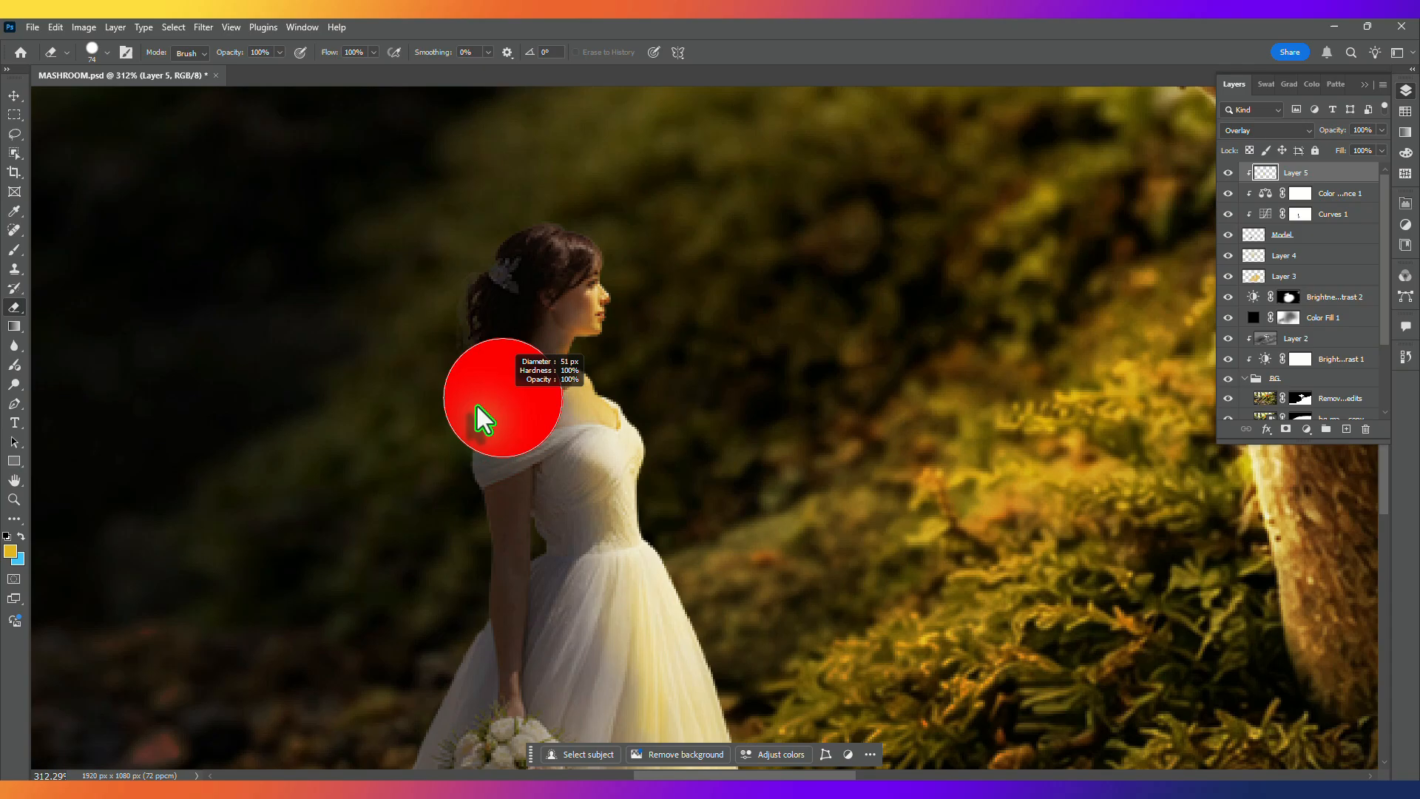
key(ctrl+z)
Step: Give the eraser a soft round tip and lower its opacity to 42%
right_click(526, 421)
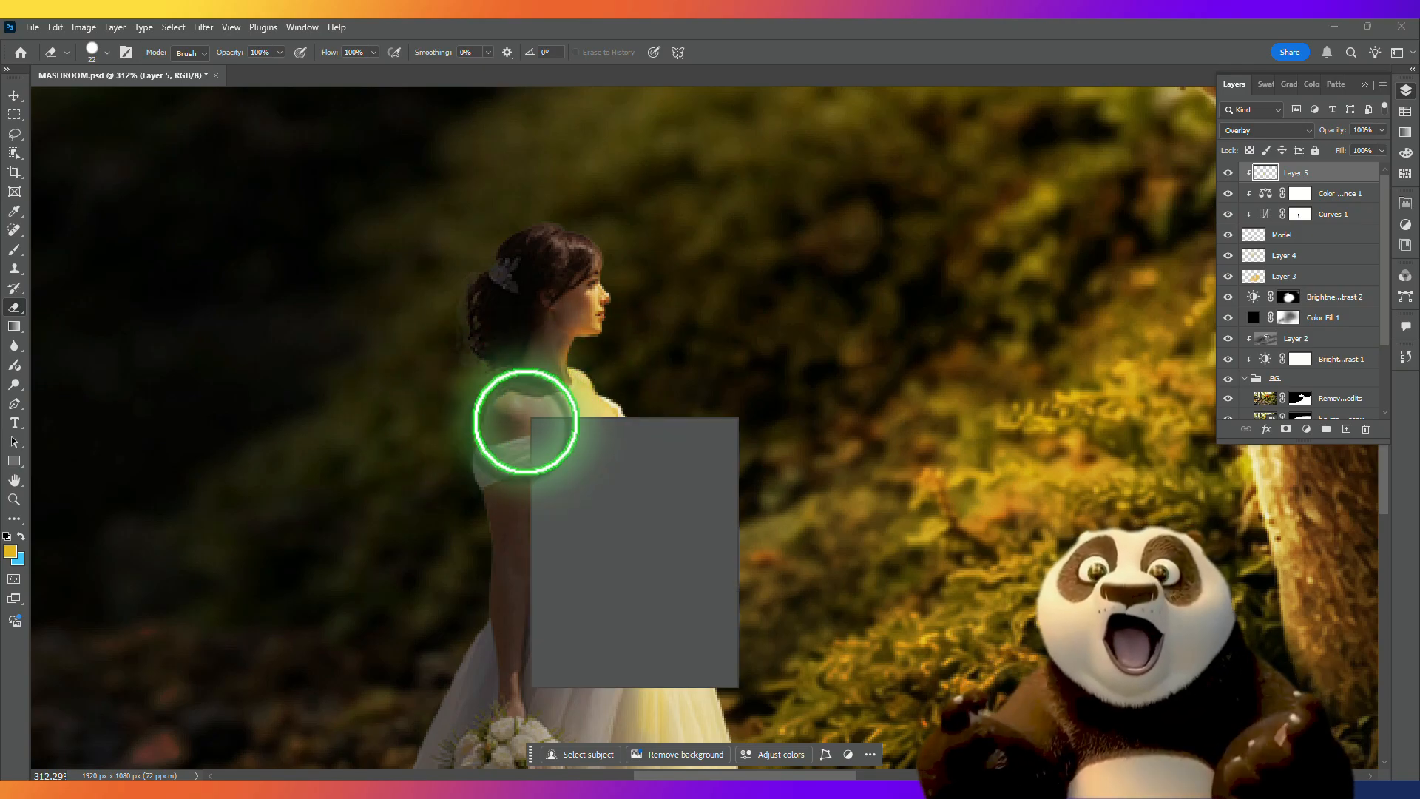
click(551, 545)
key(Return)
click(279, 51)
drag(284, 69, 240, 69)
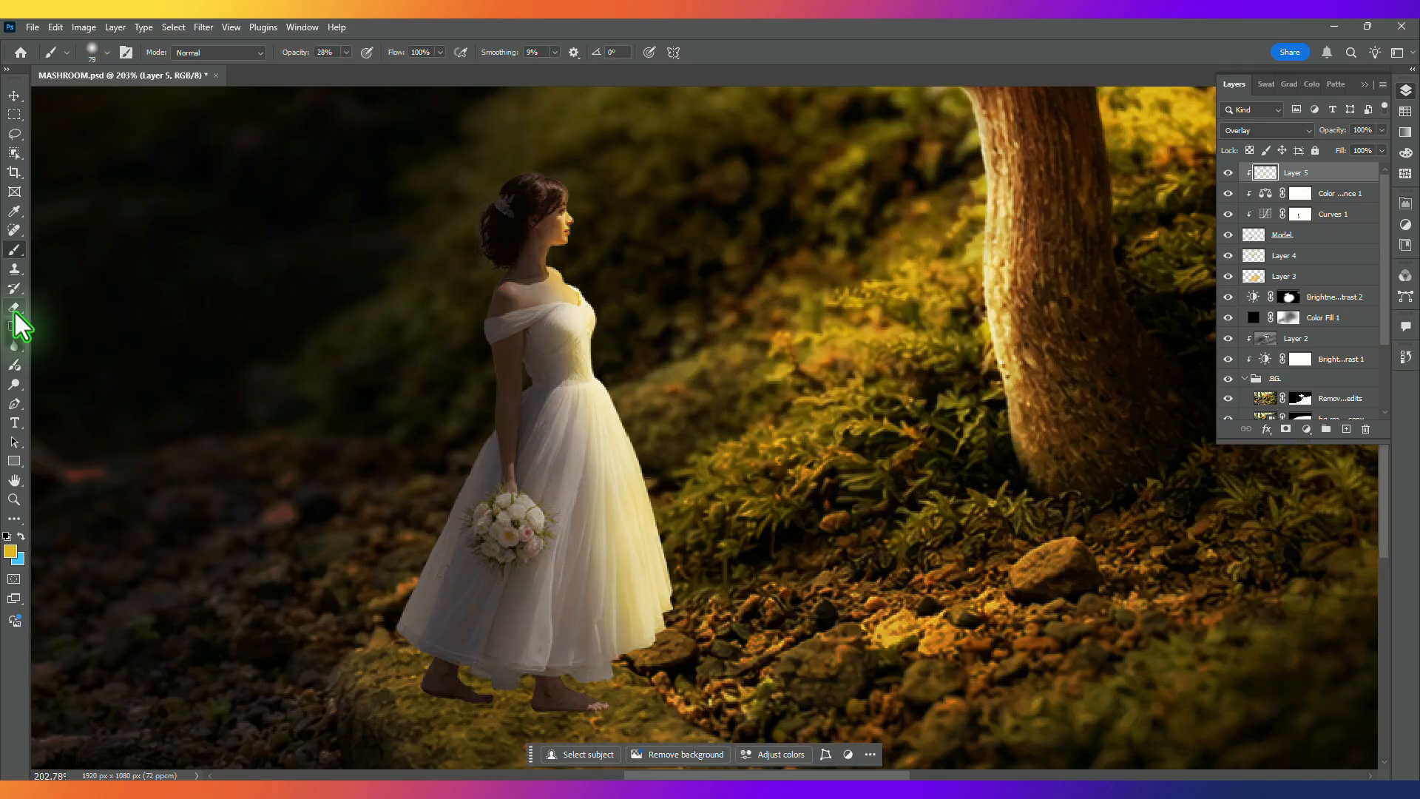
Step: Soften the painted golden light around the woman's shoulder, neck and bodice with light soft-eraser strokes
click(14, 307)
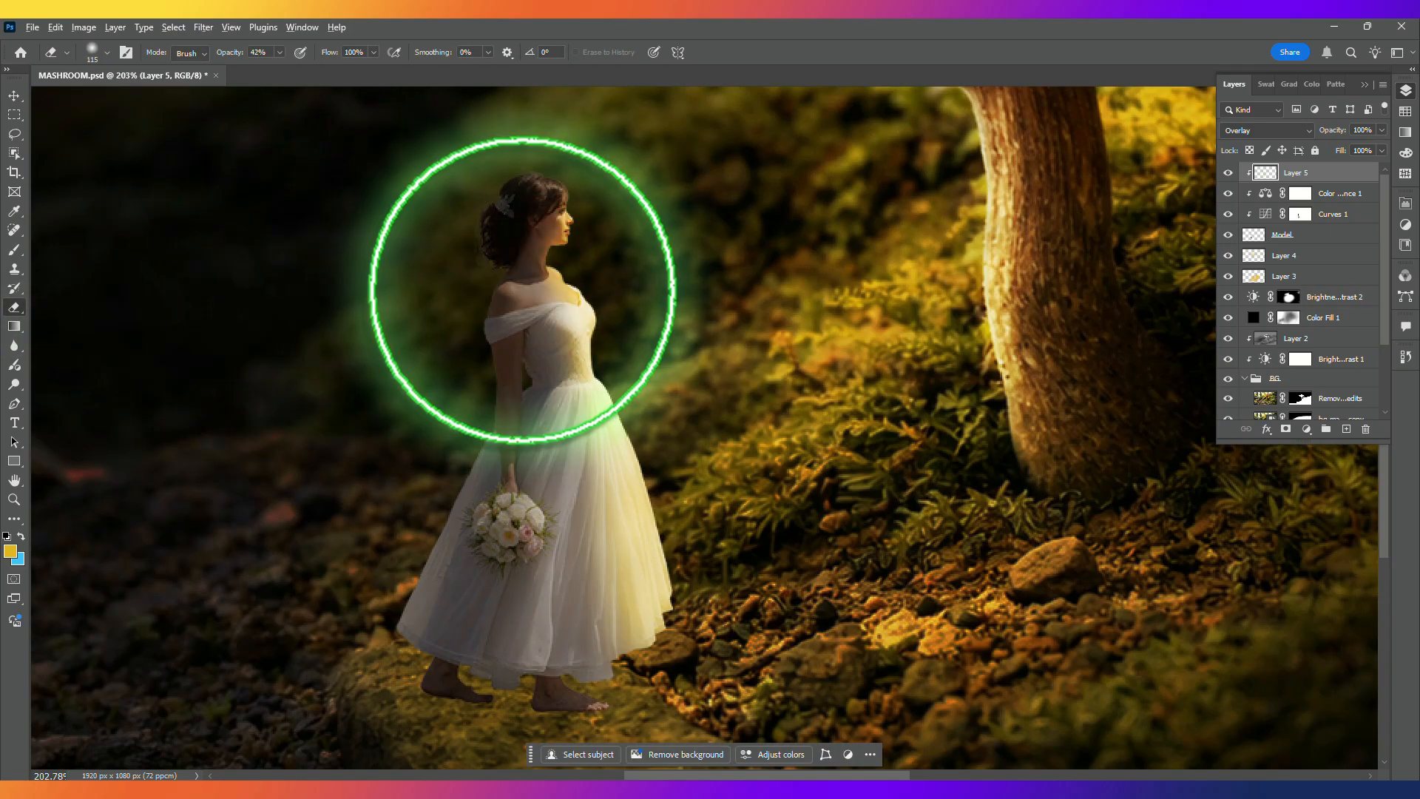
drag(522, 289, 488, 381)
scroll(480, 355, up, 4)
drag(466, 303, 391, 310)
drag(517, 288, 478, 301)
click(544, 400)
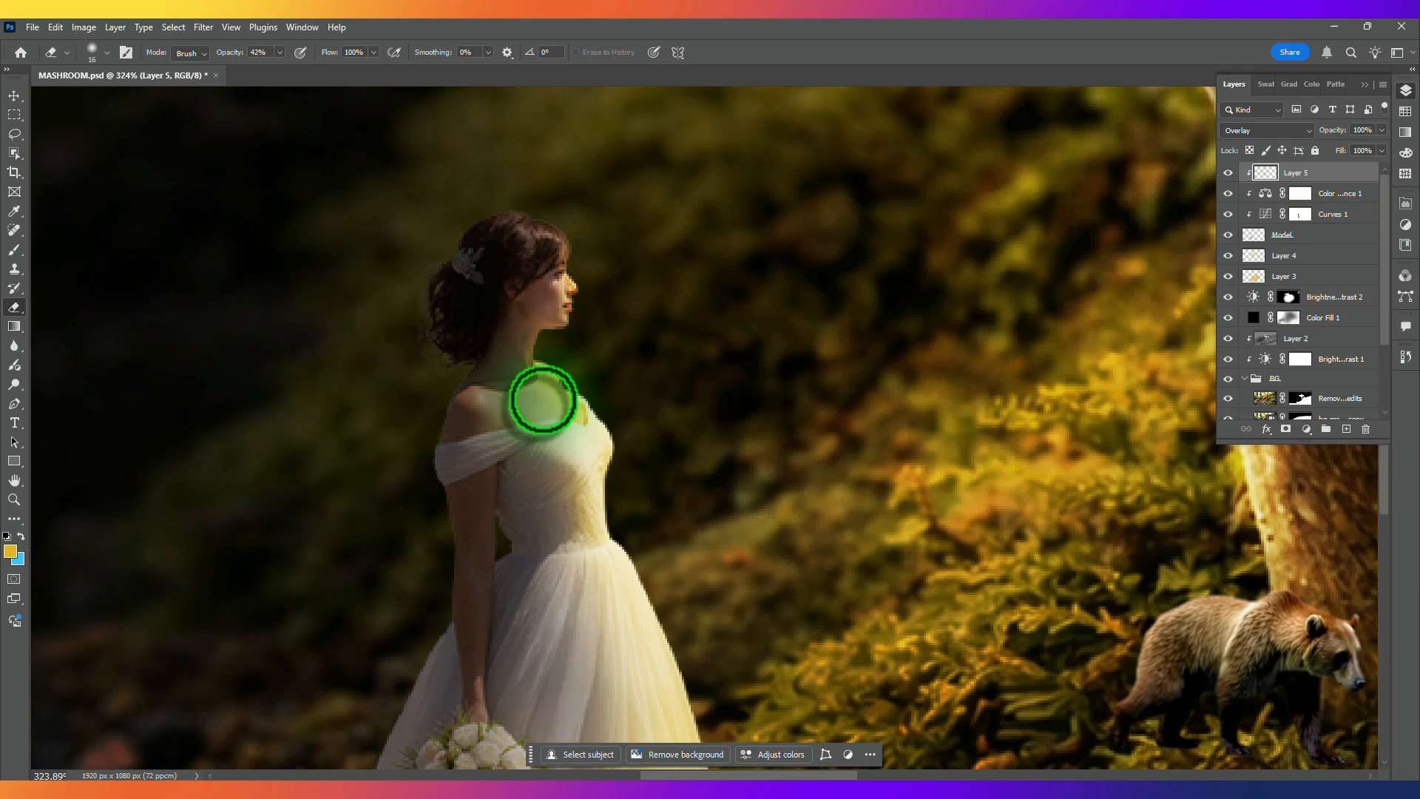
mouse_move(566, 443)
mouse_down()
mouse_move(568, 572)
mouse_move(527, 567)
mouse_move(487, 306)
mouse_up()
mouse_move(580, 317)
mouse_down()
mouse_move(551, 332)
mouse_move(582, 646)
mouse_move(616, 706)
mouse_move(583, 488)
mouse_move(610, 631)
mouse_move(562, 669)
mouse_up()
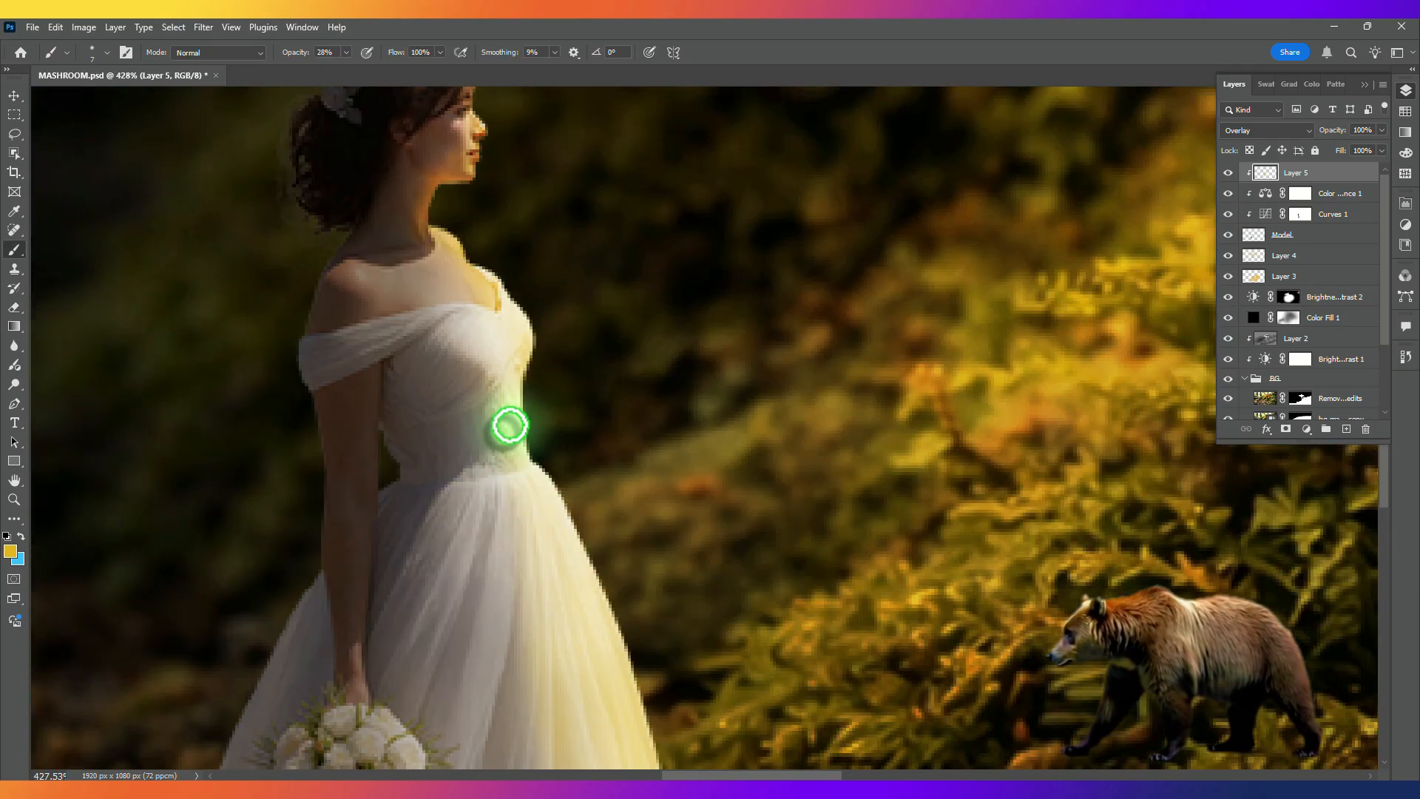
Step: Paint golden light along the front edge of the bodice with a small brush, then partly erase the glow on the skirt
mouse_move(509, 426)
mouse_down()
mouse_move(561, 514)
mouse_move(564, 497)
mouse_move(568, 553)
mouse_move(489, 378)
mouse_up()
scroll(543, 444, down, 5)
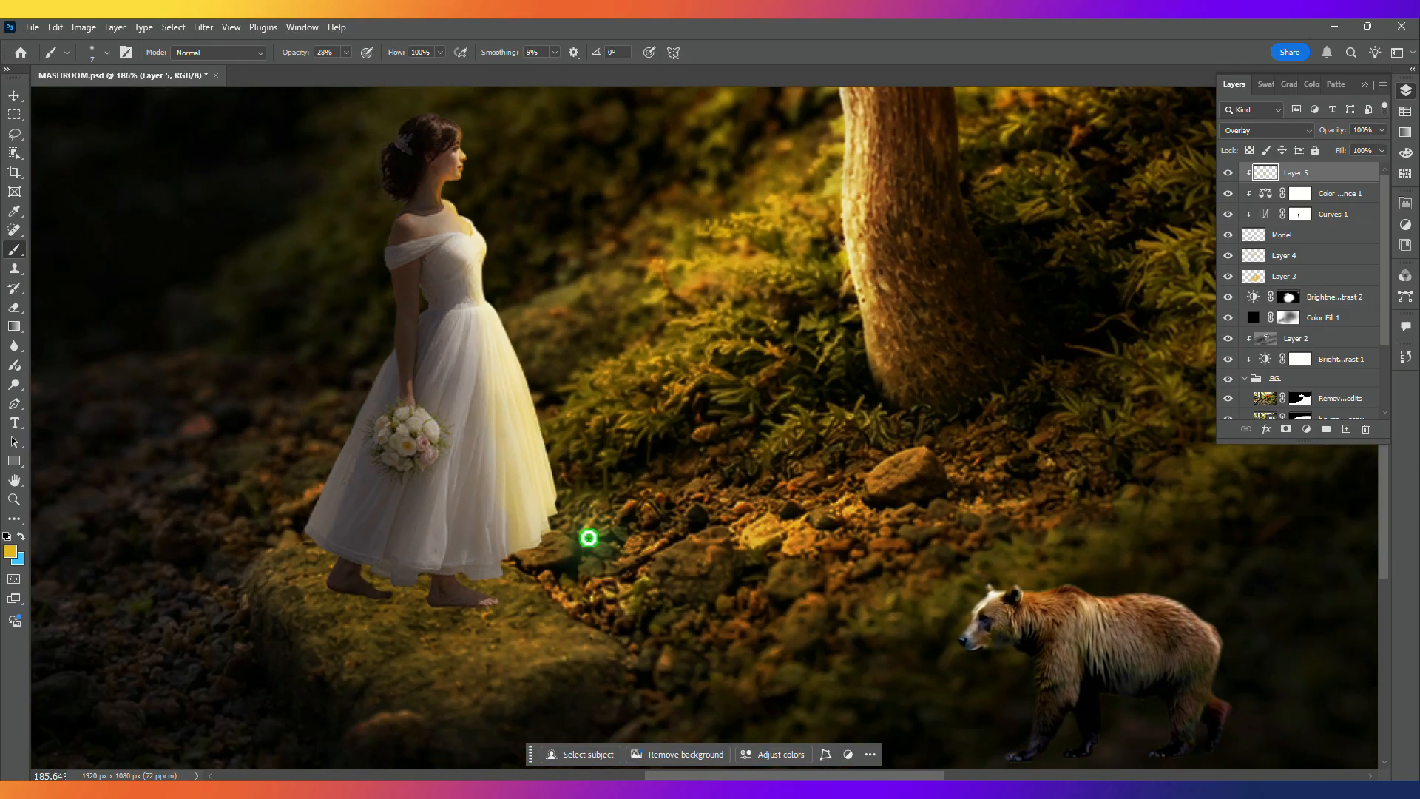
click(14, 307)
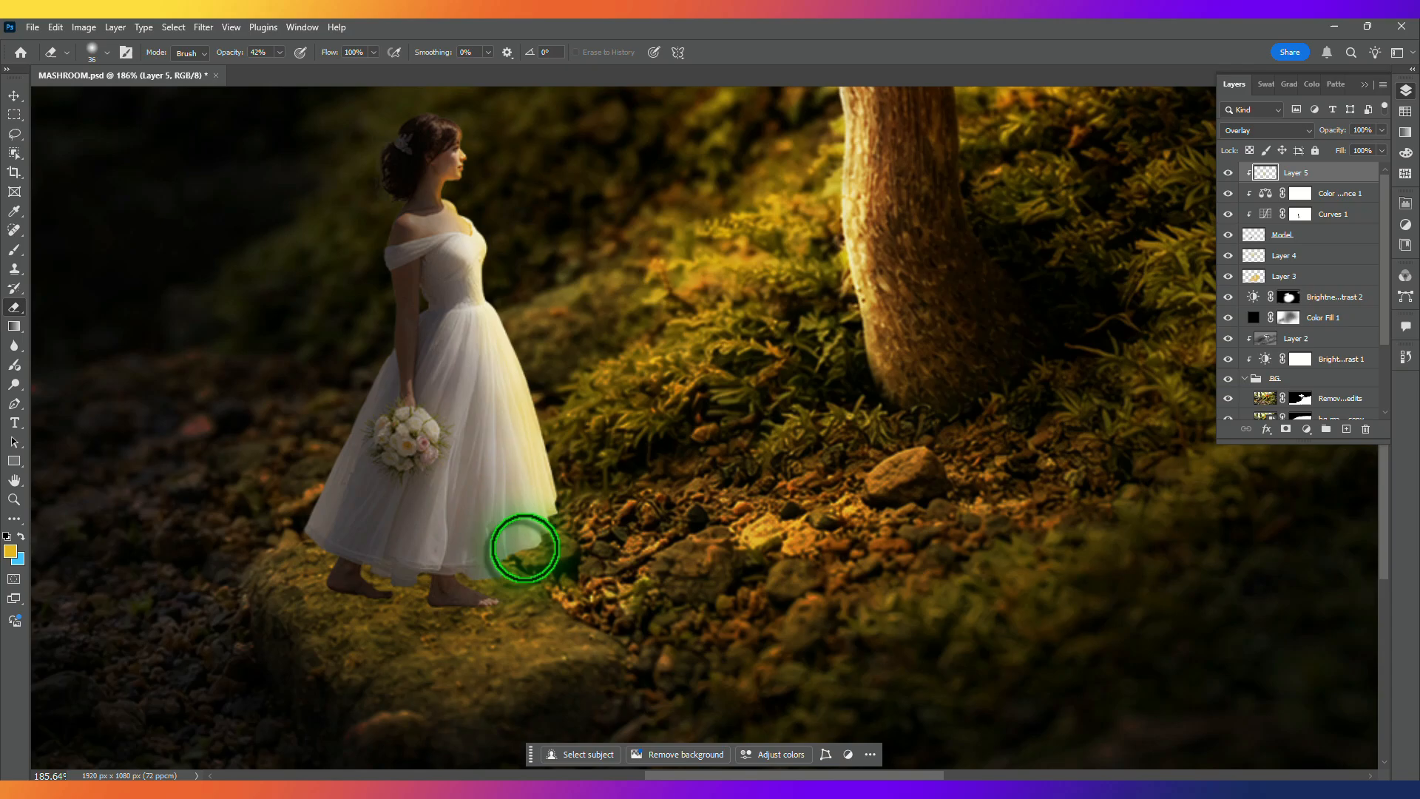
scroll(454, 571, down, 4)
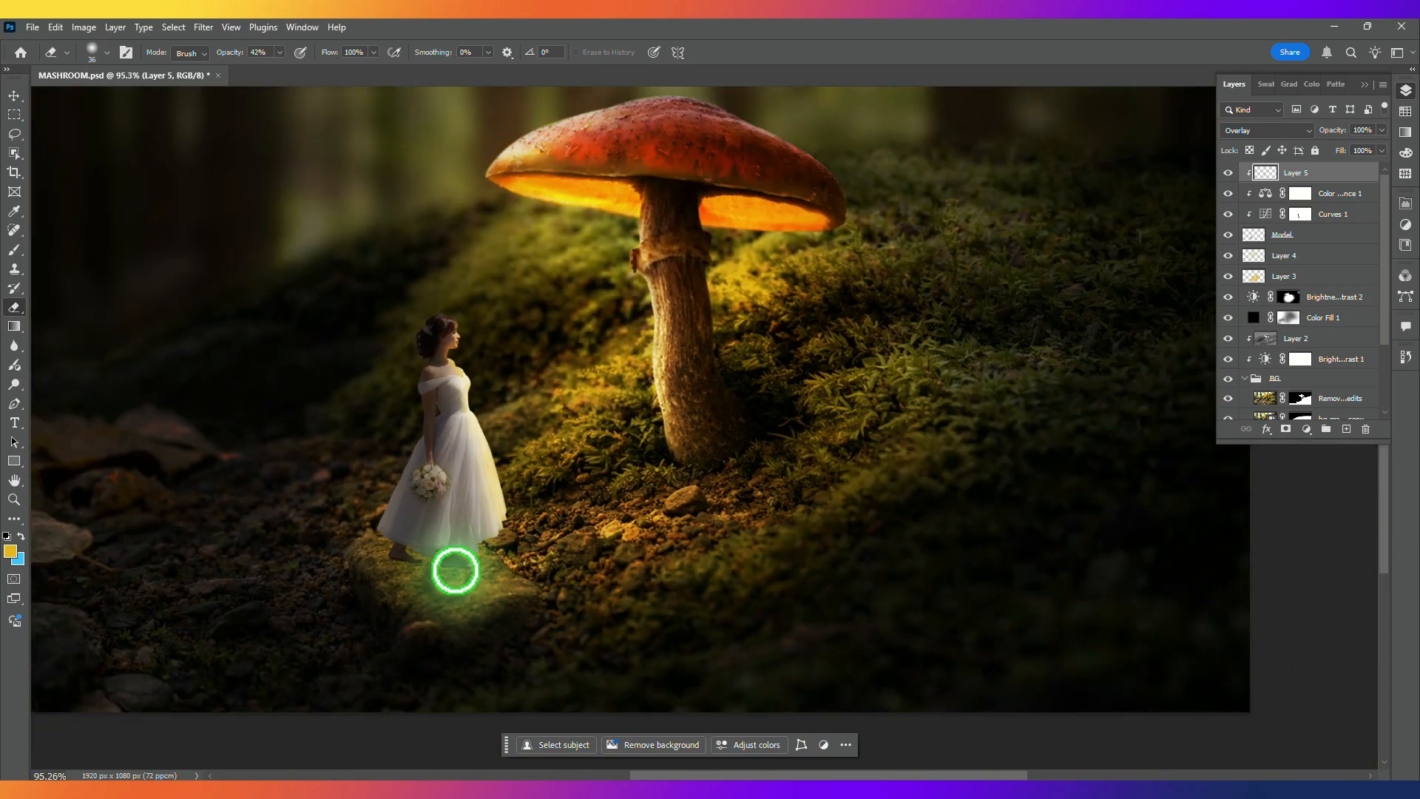
scroll(455, 570, down, 1)
Step: Add a new layer directly beneath the Model layer and choose black as the brush color
click(1298, 256)
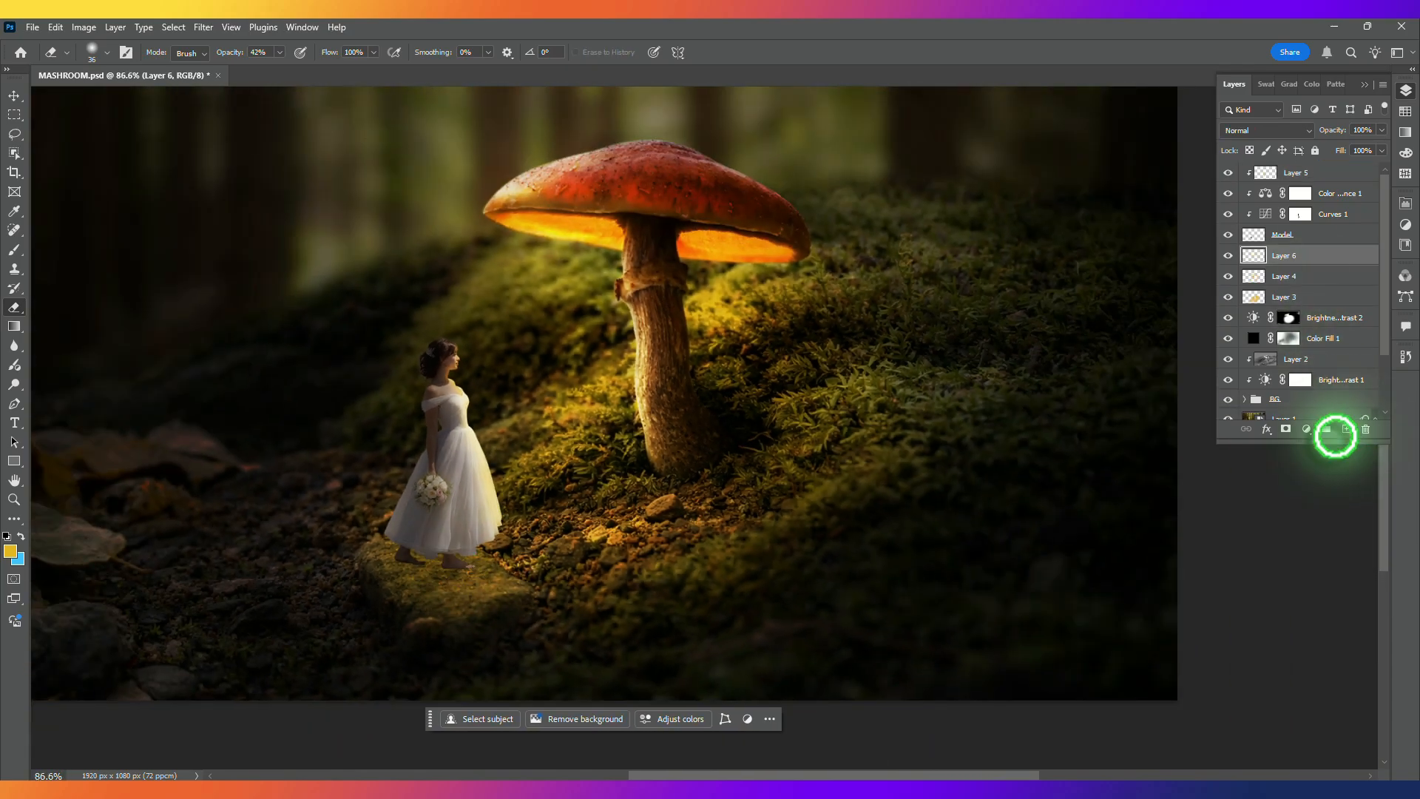
key(b)
scroll(402, 588, up, 4)
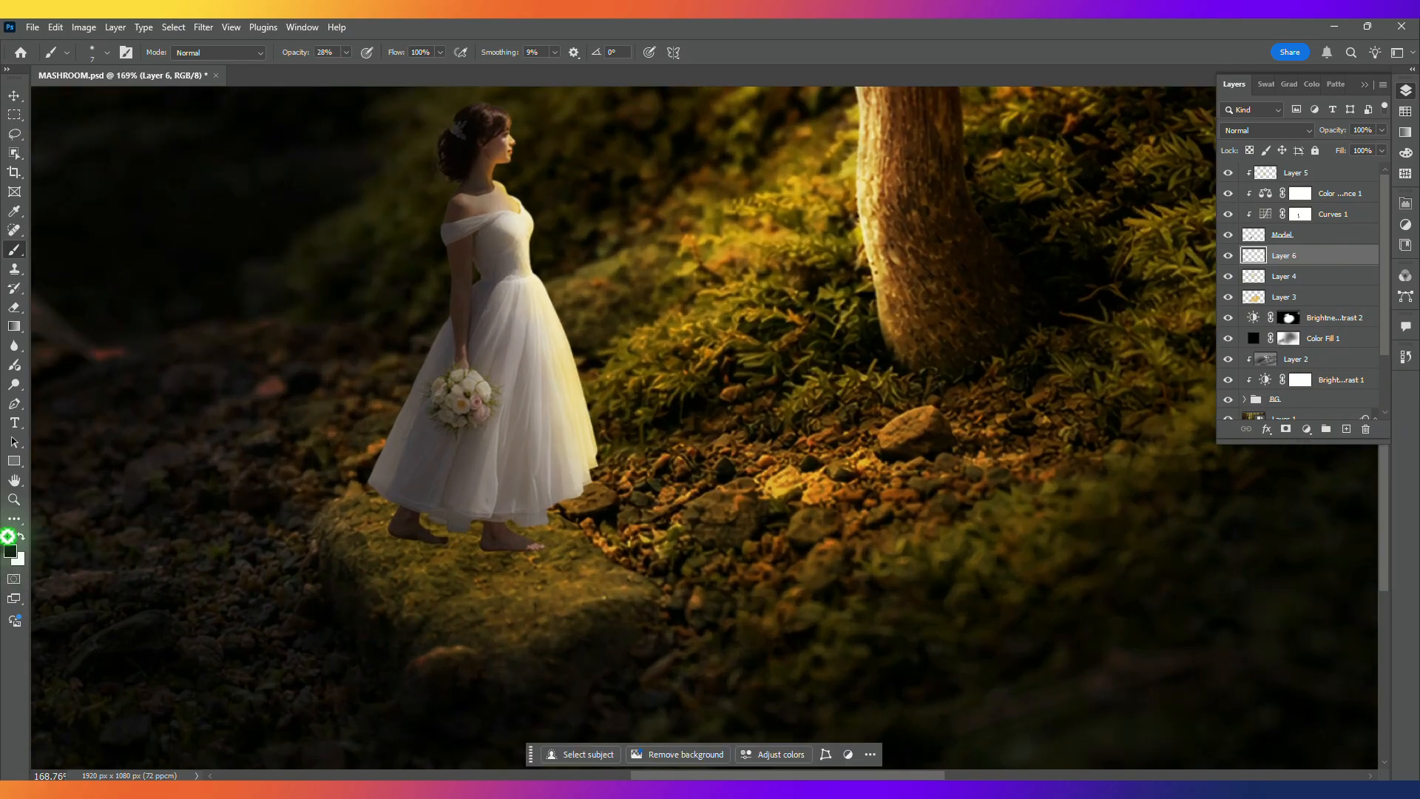
scroll(8, 537, up, 3)
scroll(348, 567, up, 1)
scroll(416, 574, down, 4)
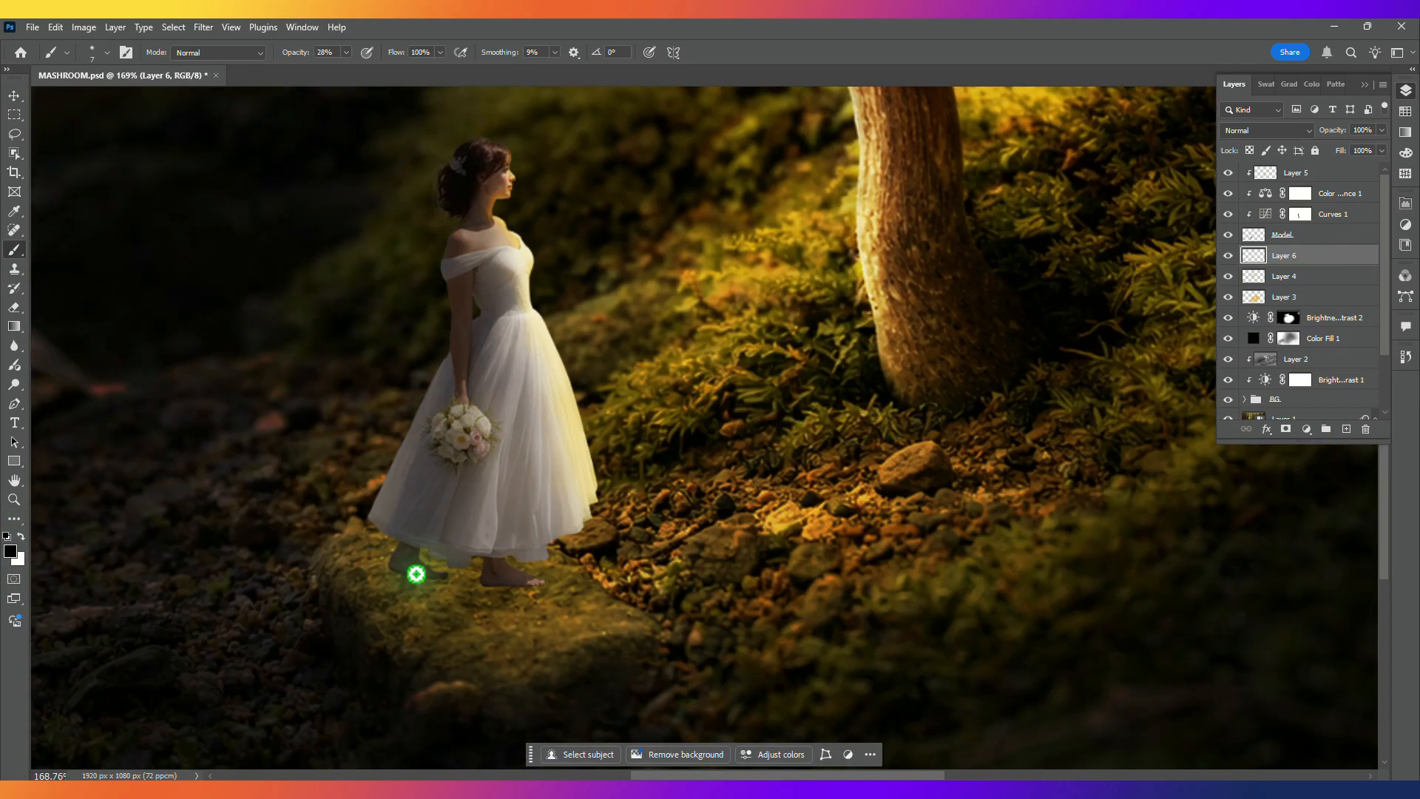
scroll(417, 574, up, 5)
Step: Shape the soft round brush into a flat 30 px ellipse angled at -5°
drag(449, 518, 444, 501)
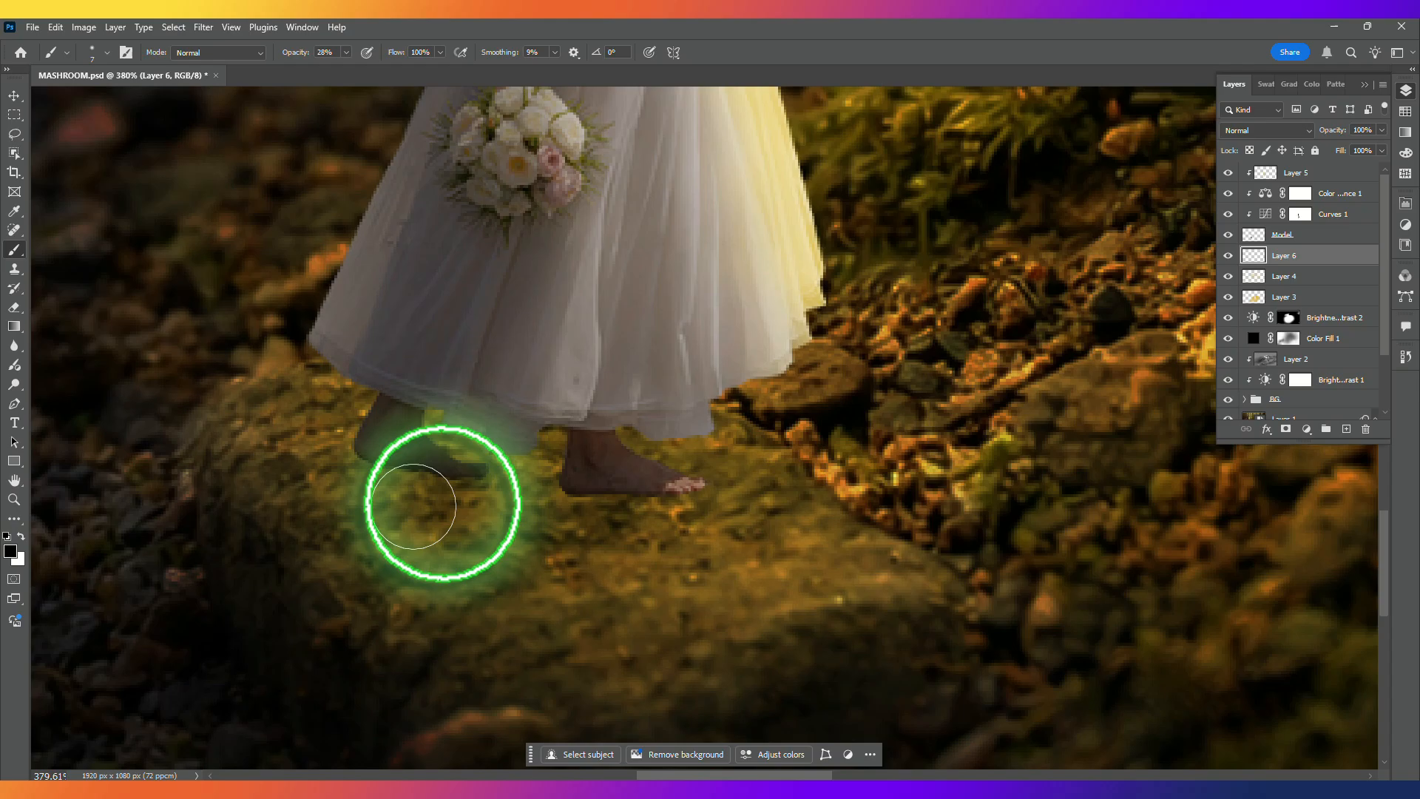
right_click(444, 503)
drag(479, 546, 486, 551)
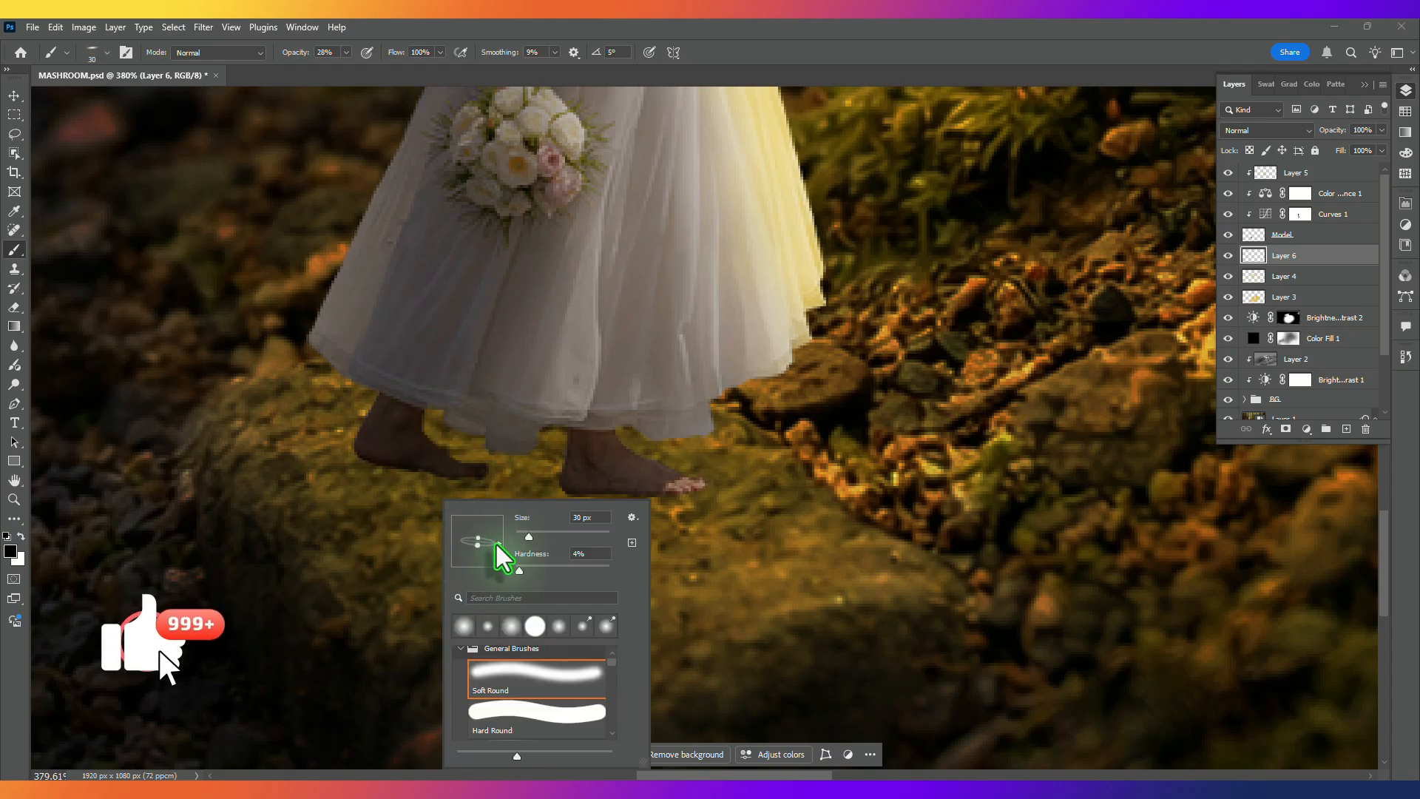
click(495, 545)
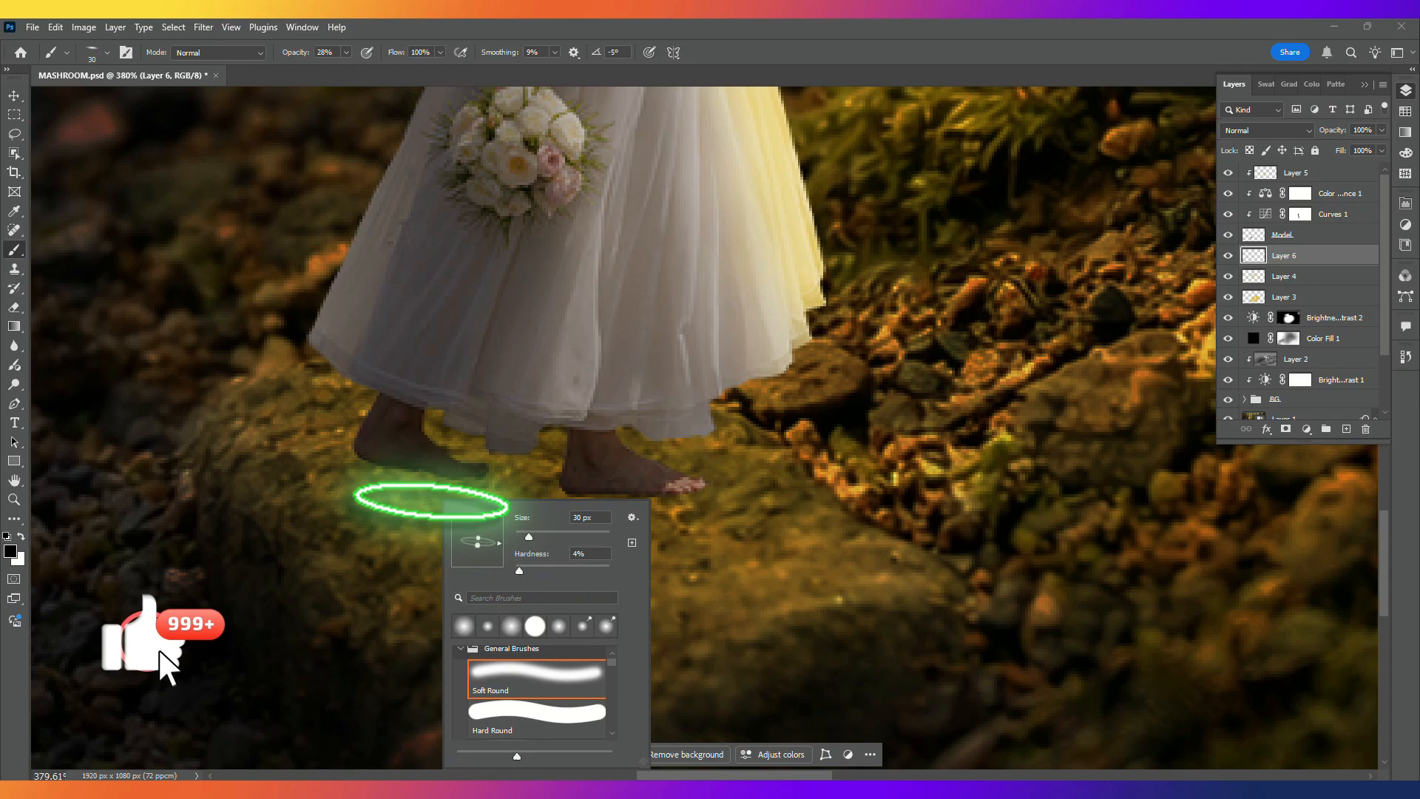
Step: Paint black contact shadows on the rock beneath both of the woman's feet at 28% opacity
click(384, 467)
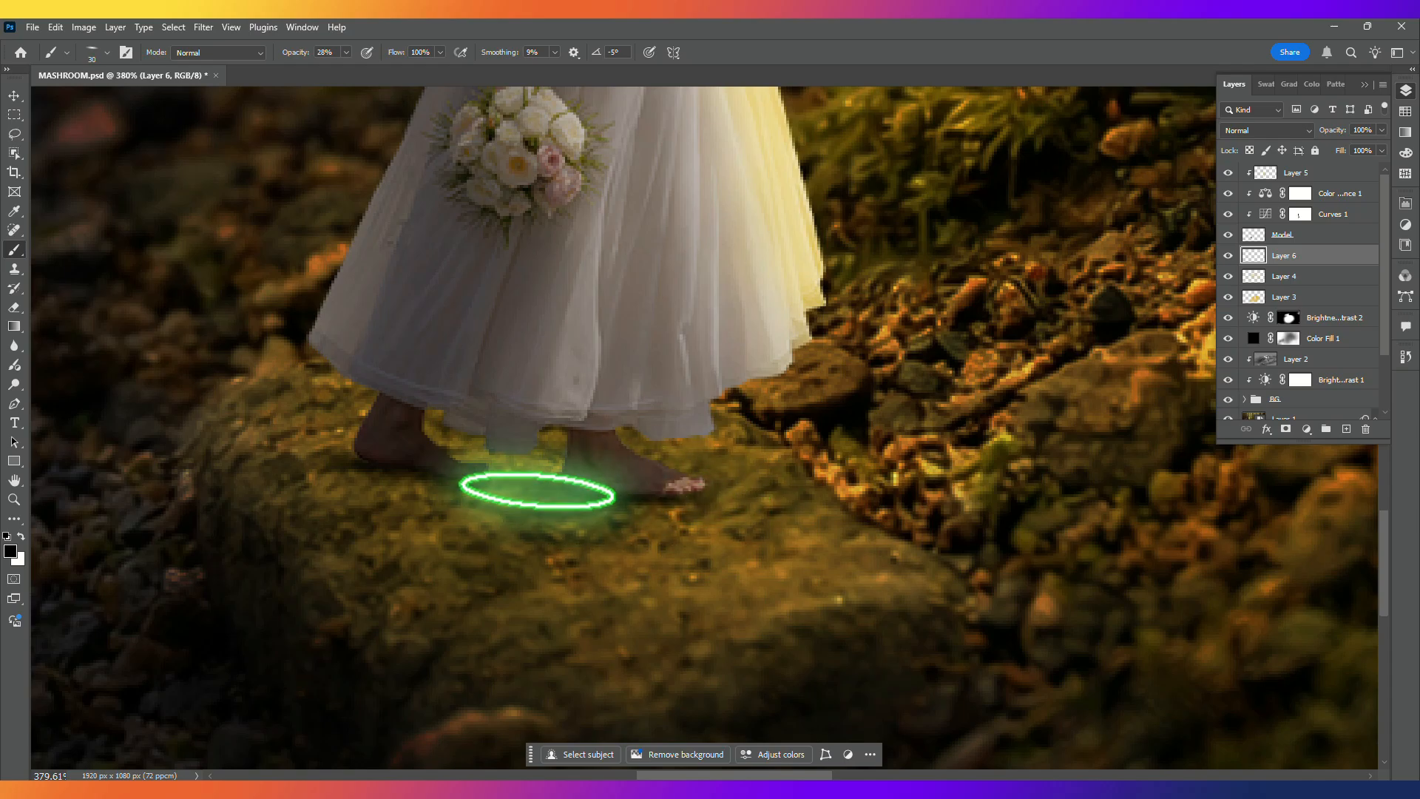
mouse_move(568, 485)
mouse_down()
mouse_move(529, 490)
mouse_move(661, 506)
mouse_up()
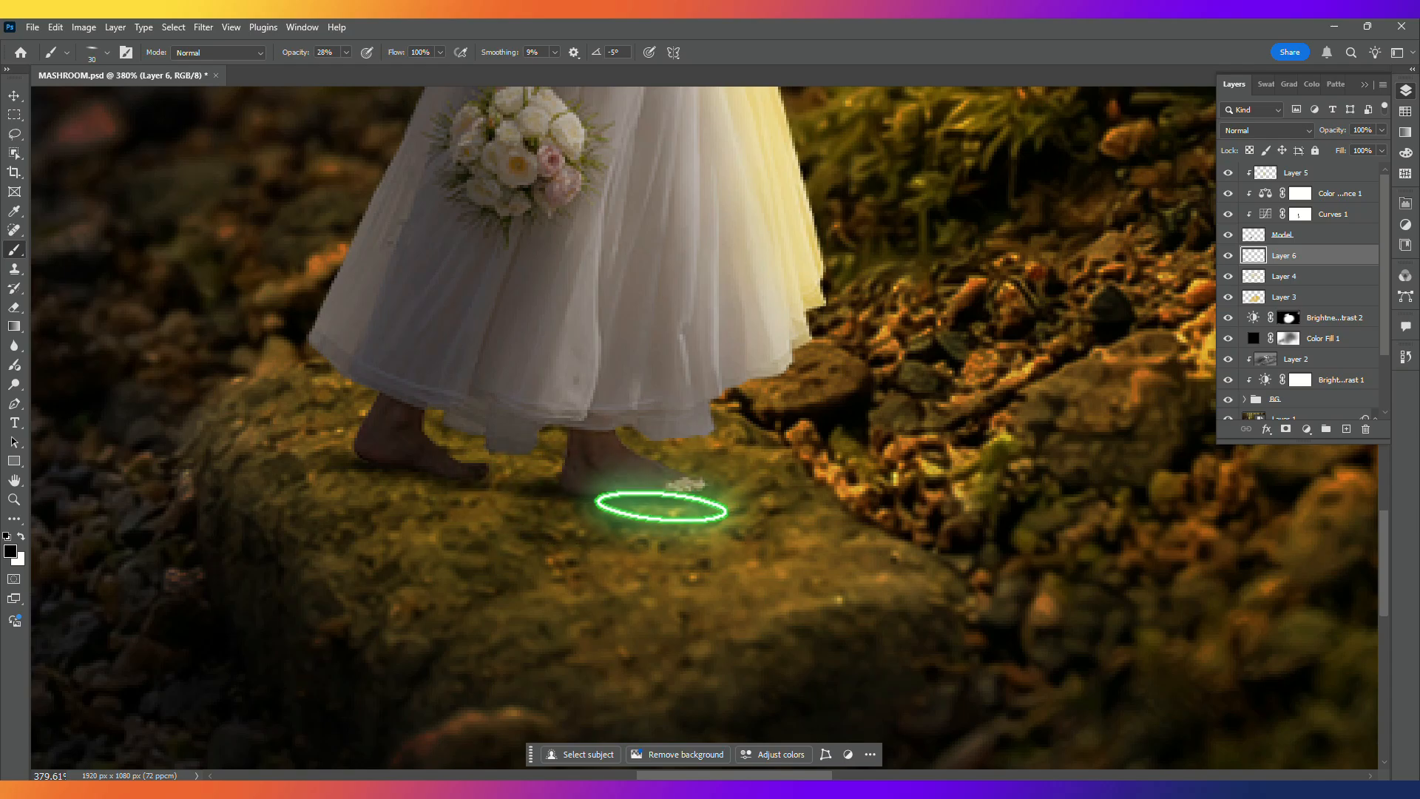
scroll(658, 506, down, 3)
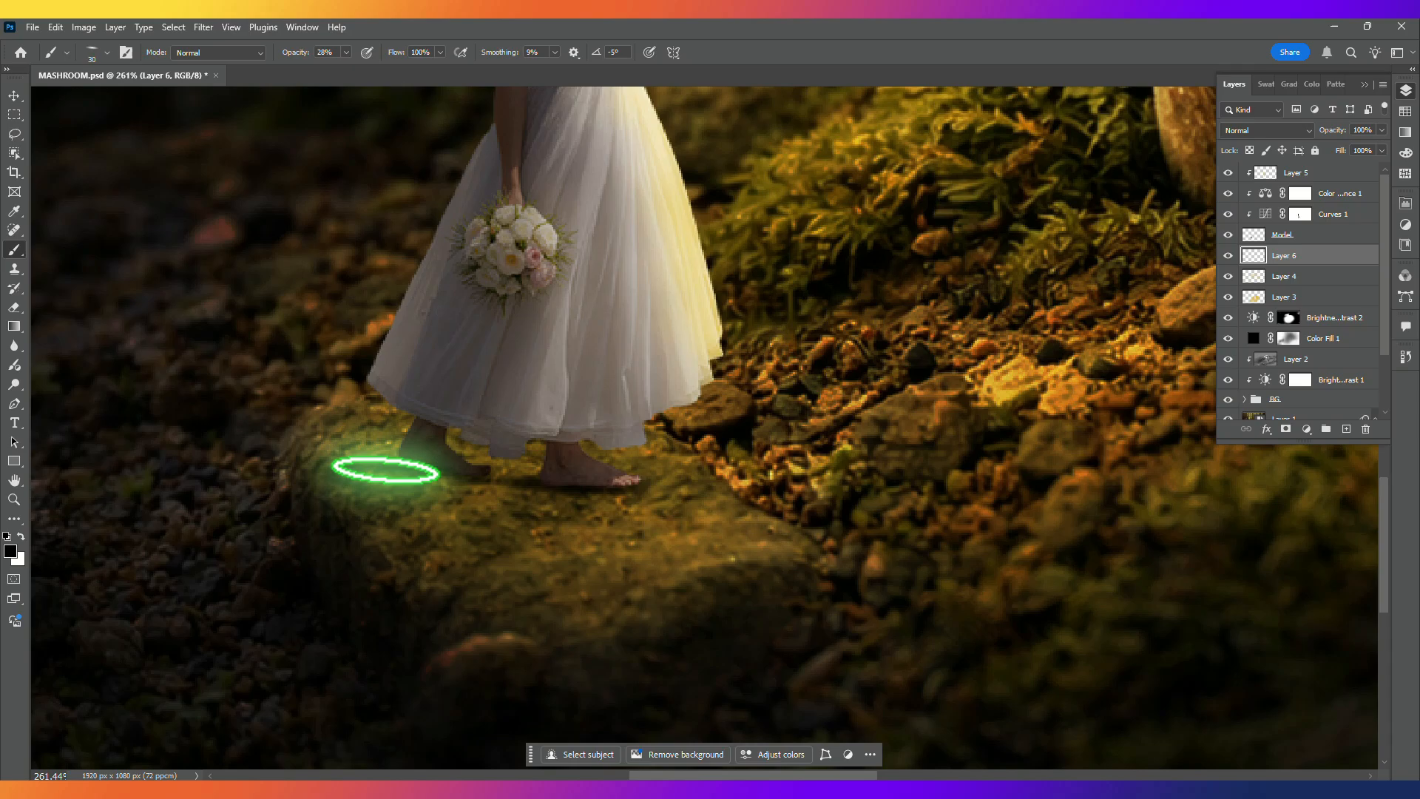
Step: Make the brush tip rounder at a 3° angle and paint a soft shadow behind the woman at about 66 px and 16% opacity
scroll(340, 483, down, 2)
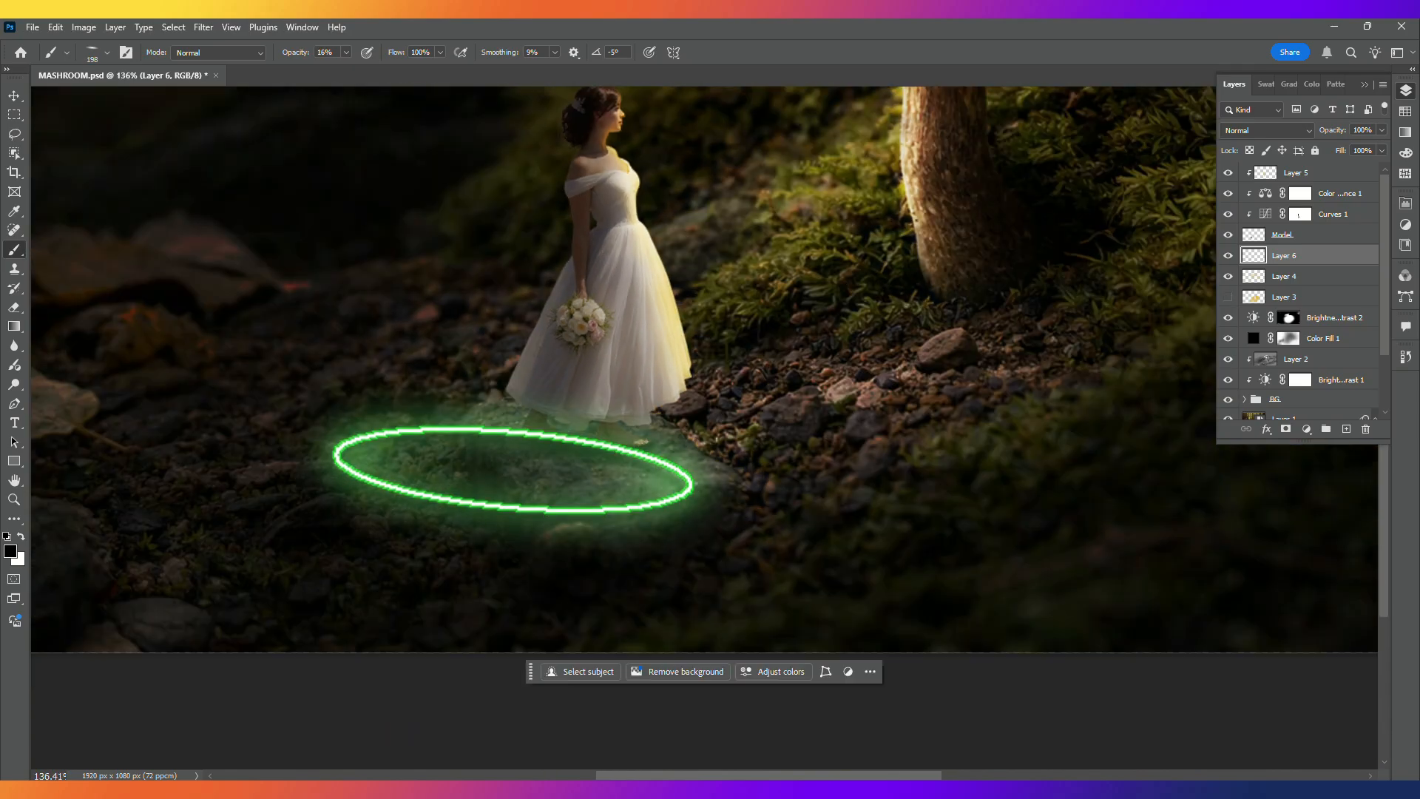
right_click(527, 477)
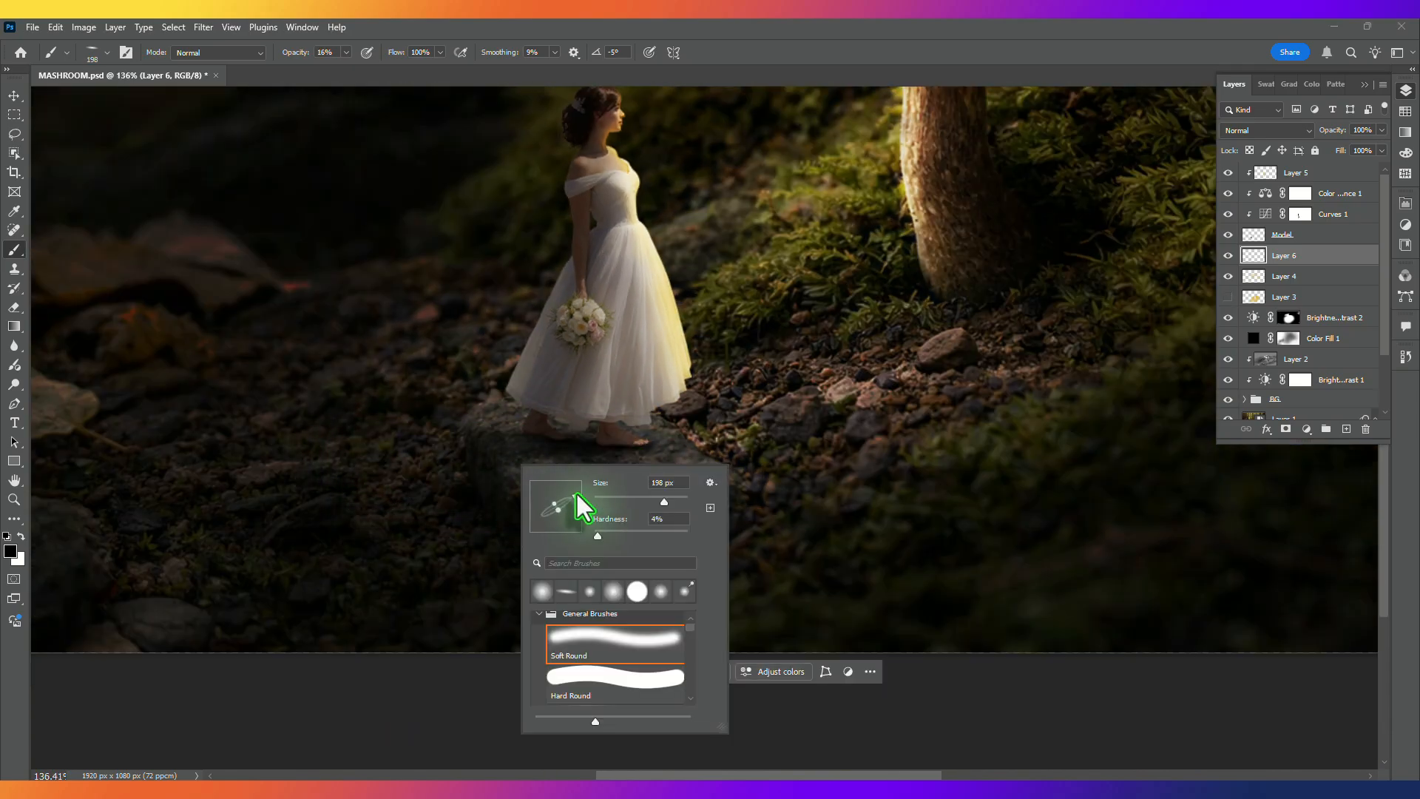
mouse_move(577, 494)
mouse_down()
mouse_move(570, 524)
mouse_move(574, 507)
mouse_up()
alt+drag(476, 468, 414, 479)
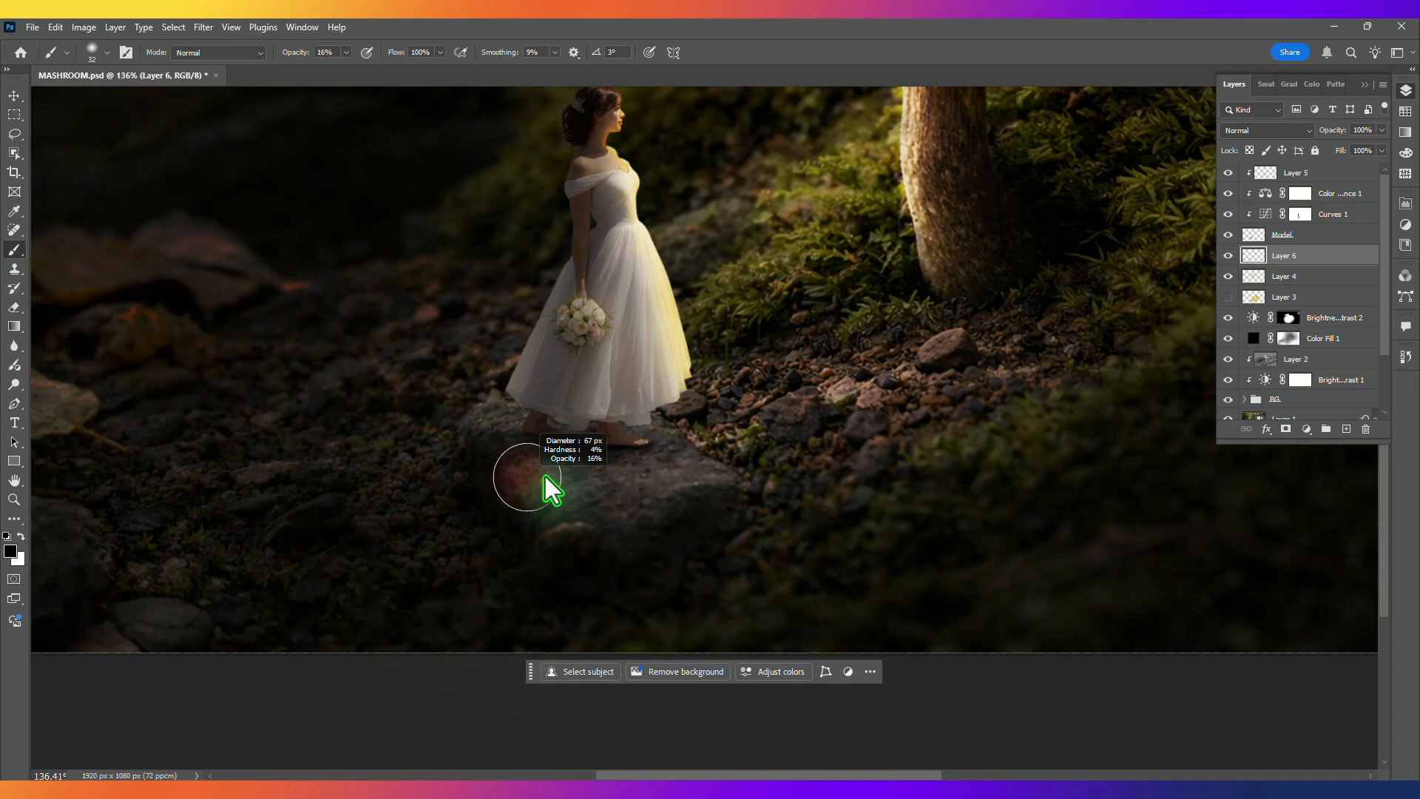
alt+drag(546, 477, 544, 477)
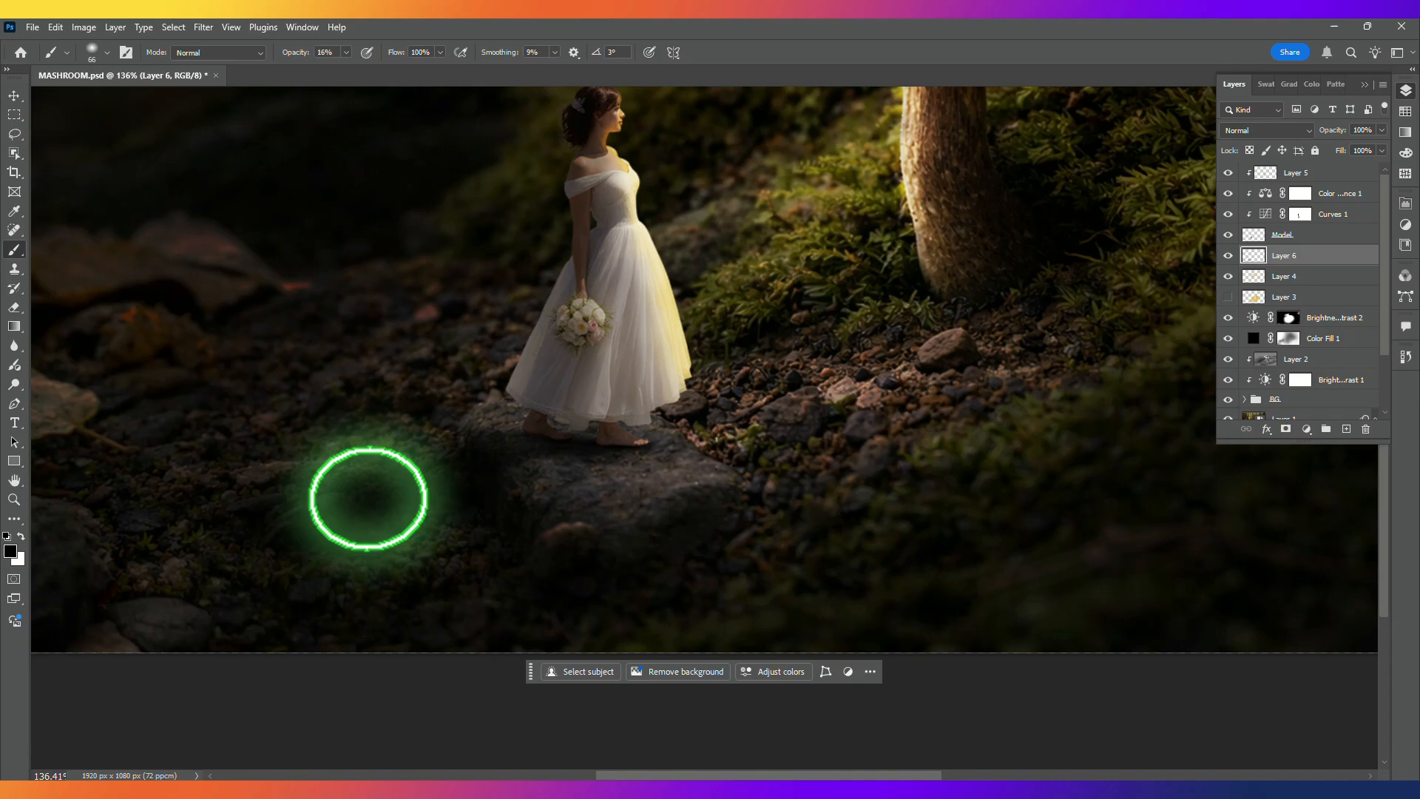
Step: Fade the outer parts of the ground shadow with a large 195 px soft eraser at 42% opacity and 60% flow
key(e)
scroll(472, 504, up, 2)
scroll(241, 544, down, 5)
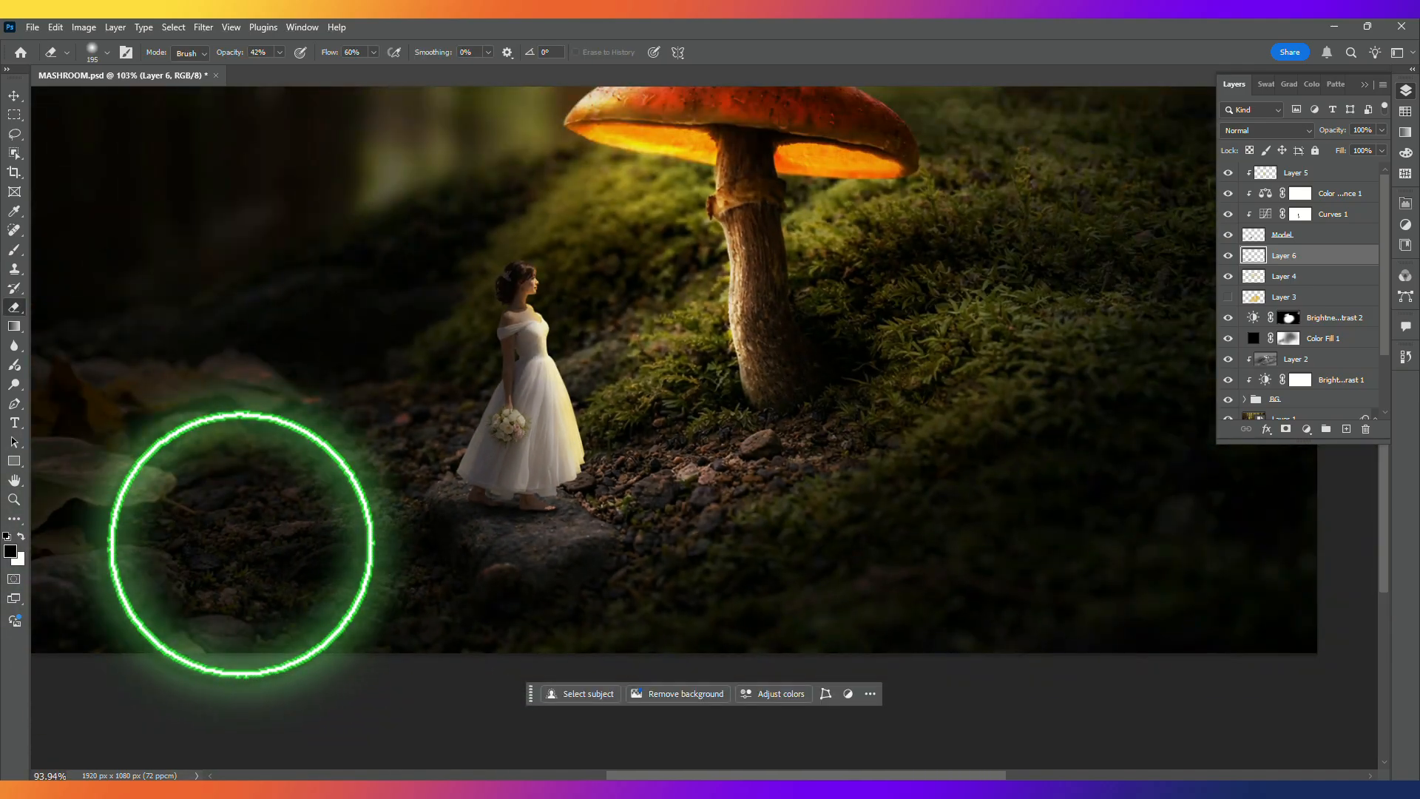
click(15, 250)
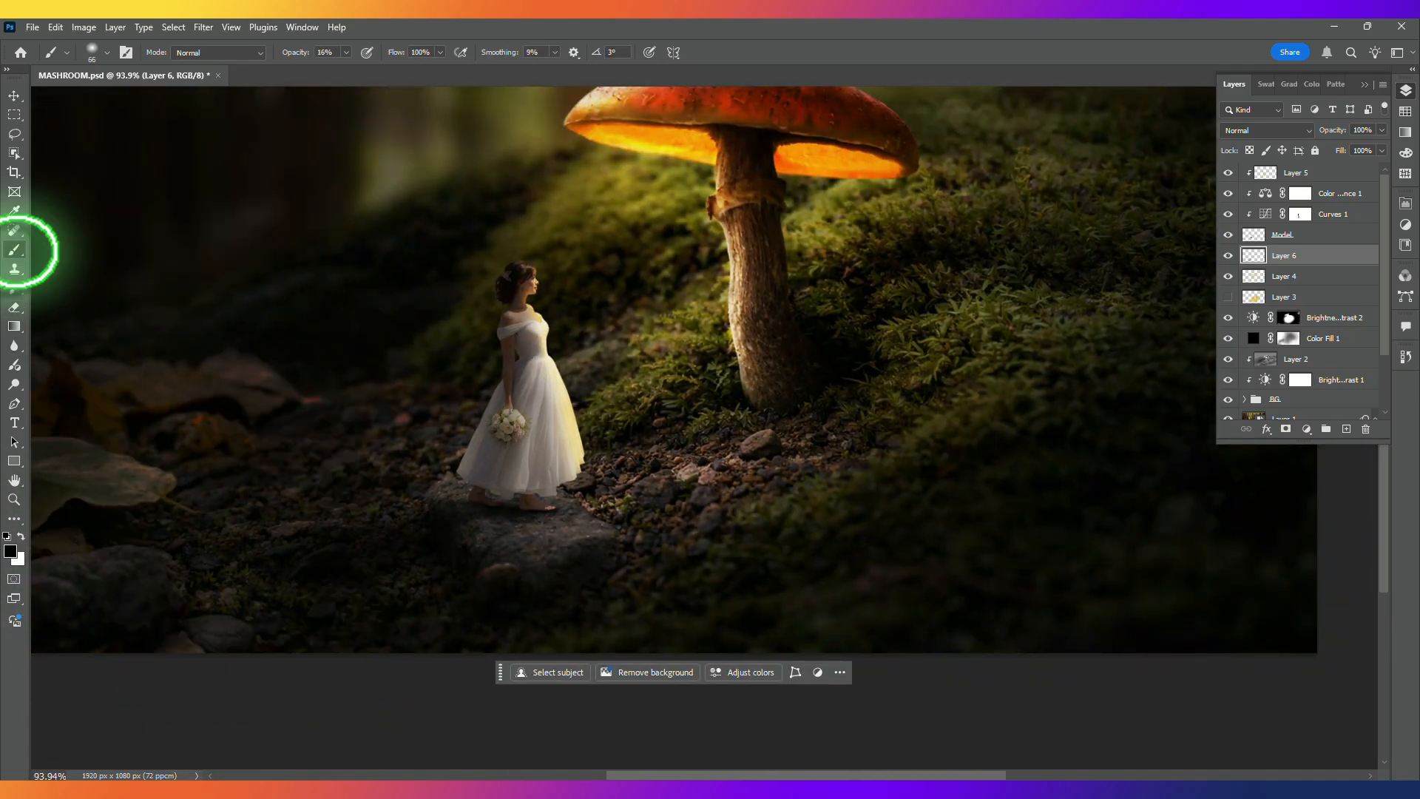
click(15, 307)
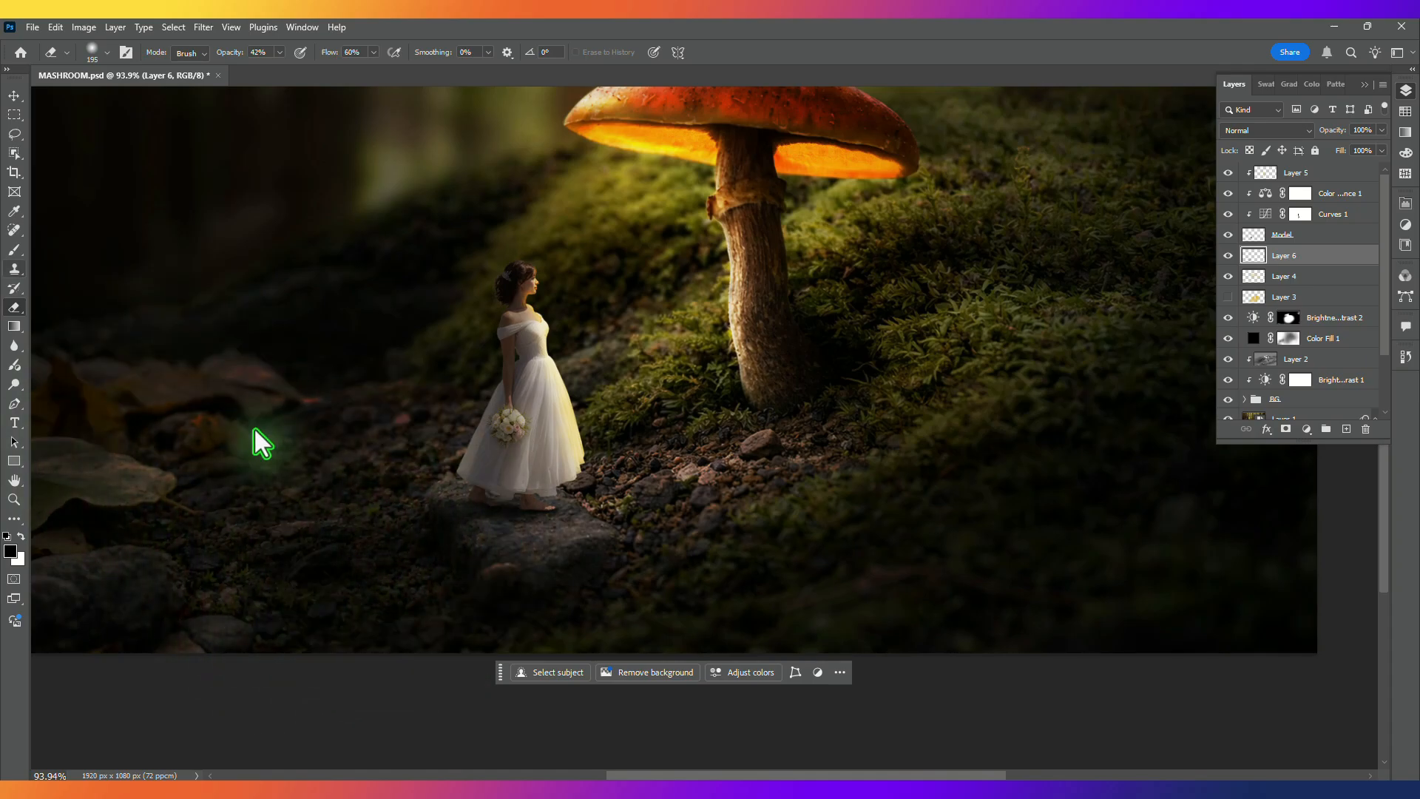
Step: Paint more soft black shadow over the rock and ground behind the woman with the 66 px brush at 16% opacity
click(15, 250)
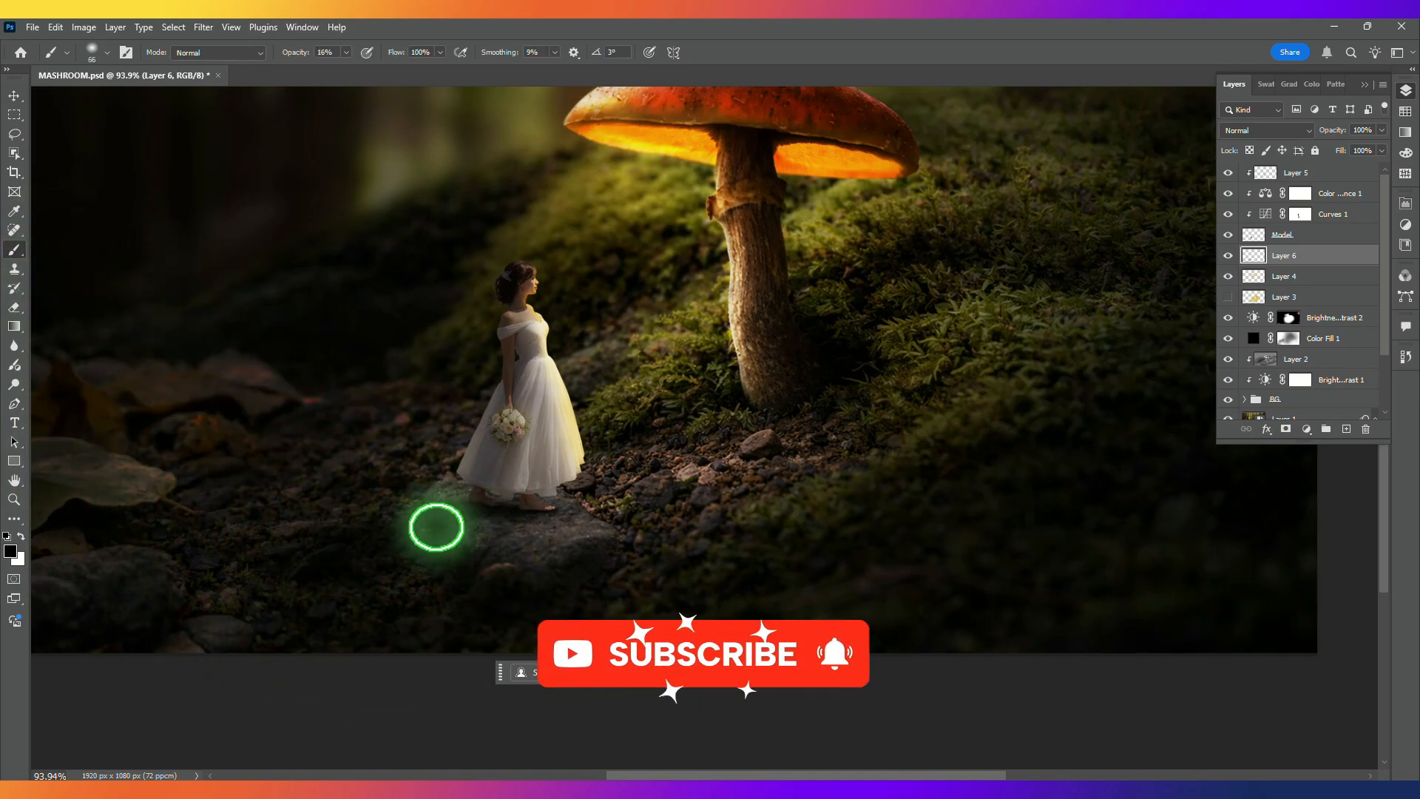
scroll(482, 522, up, 6)
mouse_move(479, 514)
mouse_down()
mouse_move(581, 520)
mouse_move(454, 507)
mouse_move(369, 546)
mouse_up()
scroll(111, 625, down, 3)
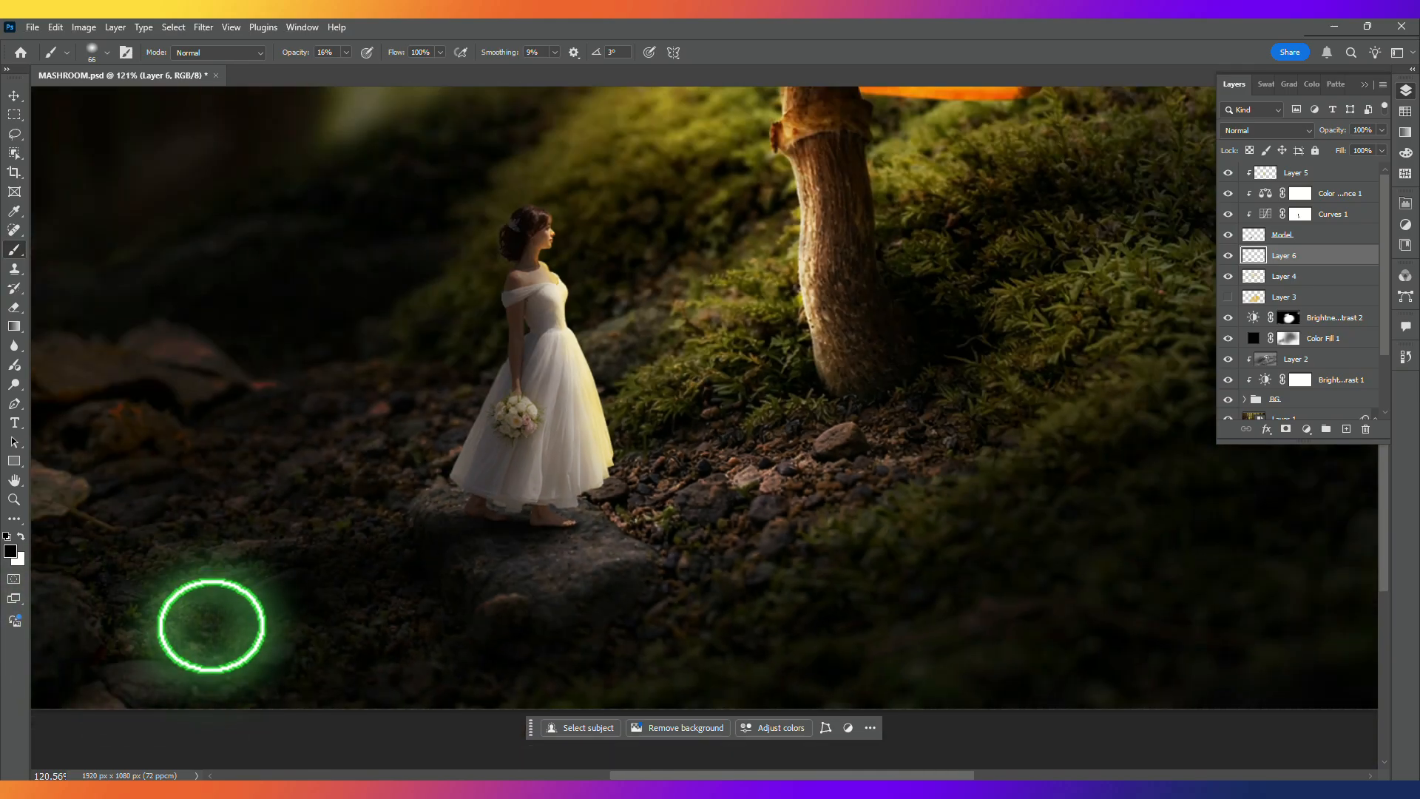
scroll(219, 647, down, 2)
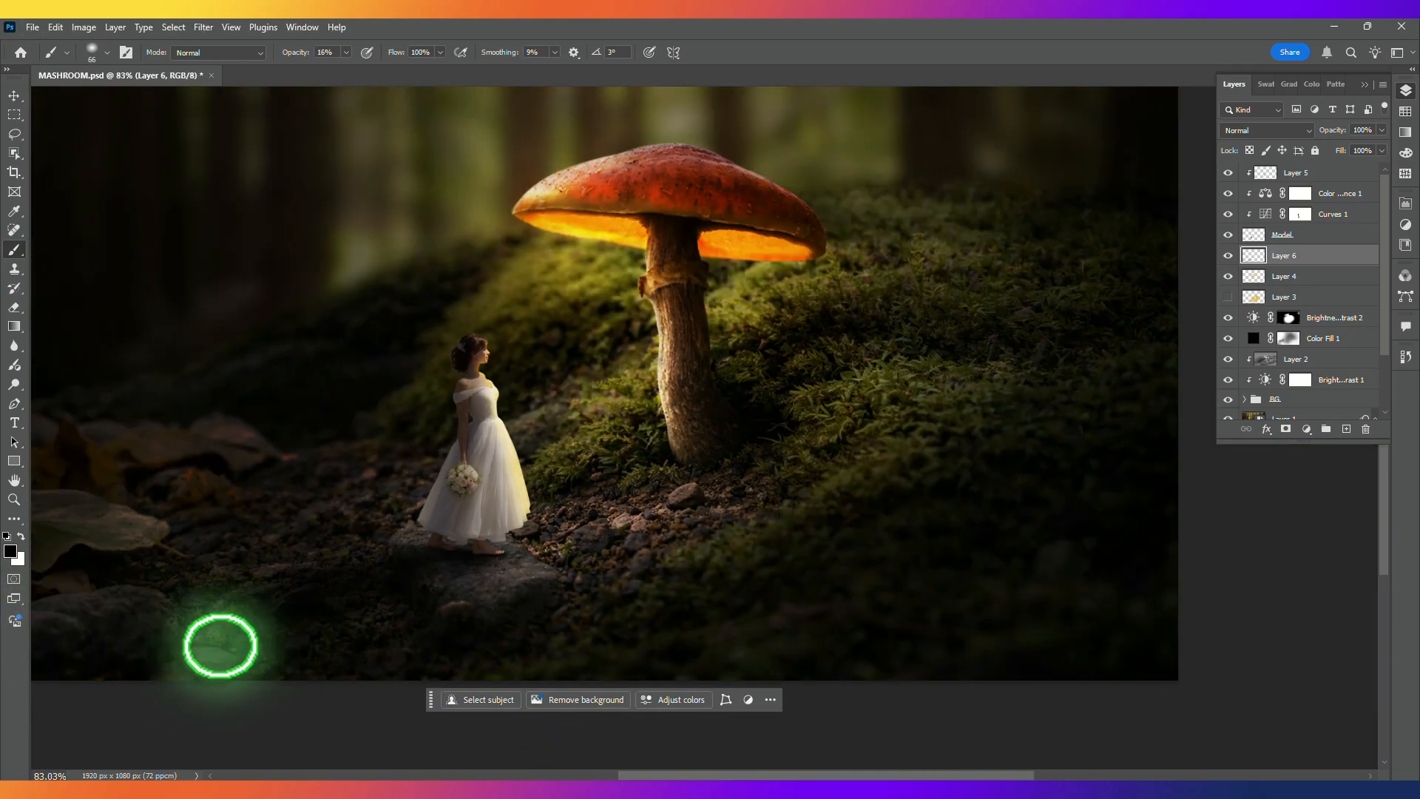
Step: Reduce the fill of the shadow layer to 88%
click(1381, 150)
drag(1384, 167, 1372, 168)
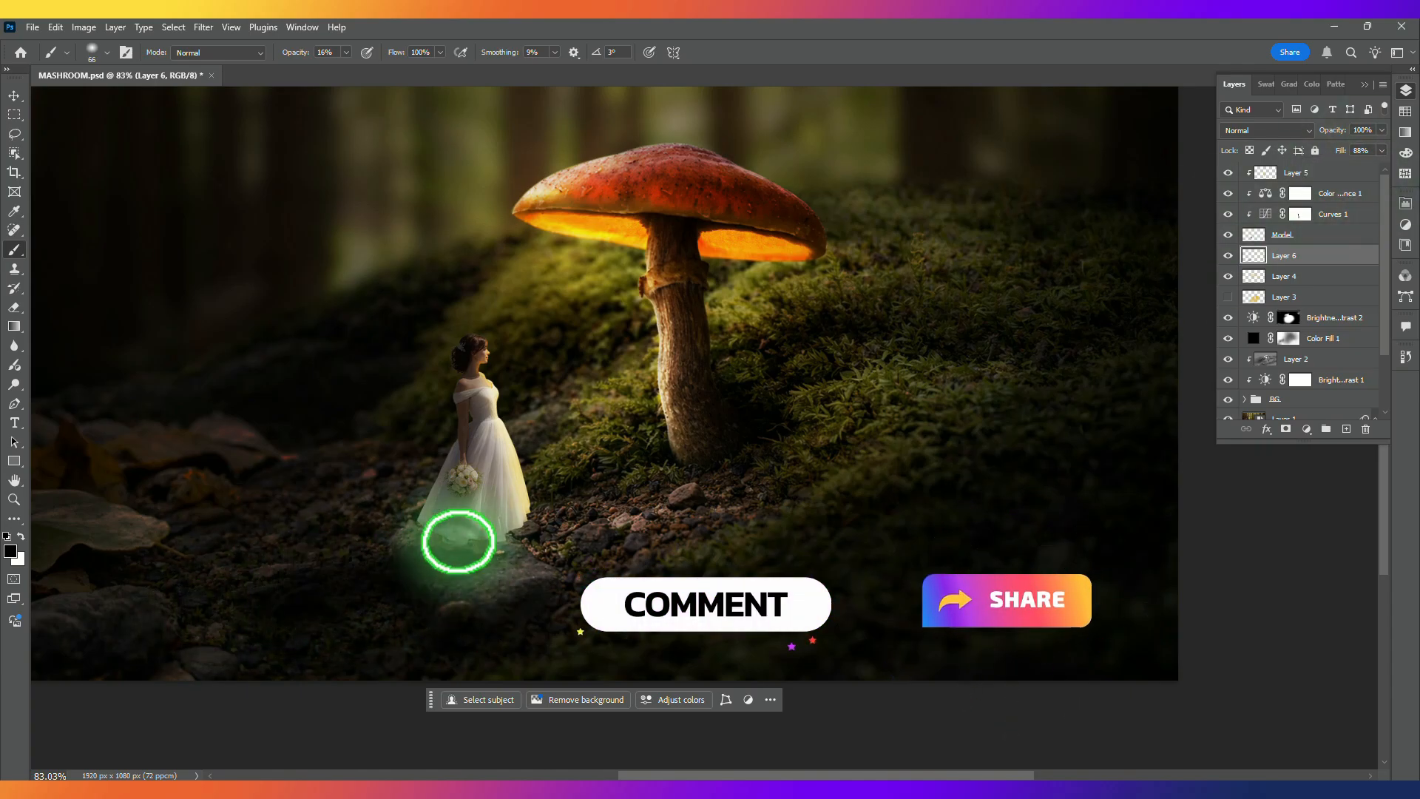
scroll(458, 541, down, 4)
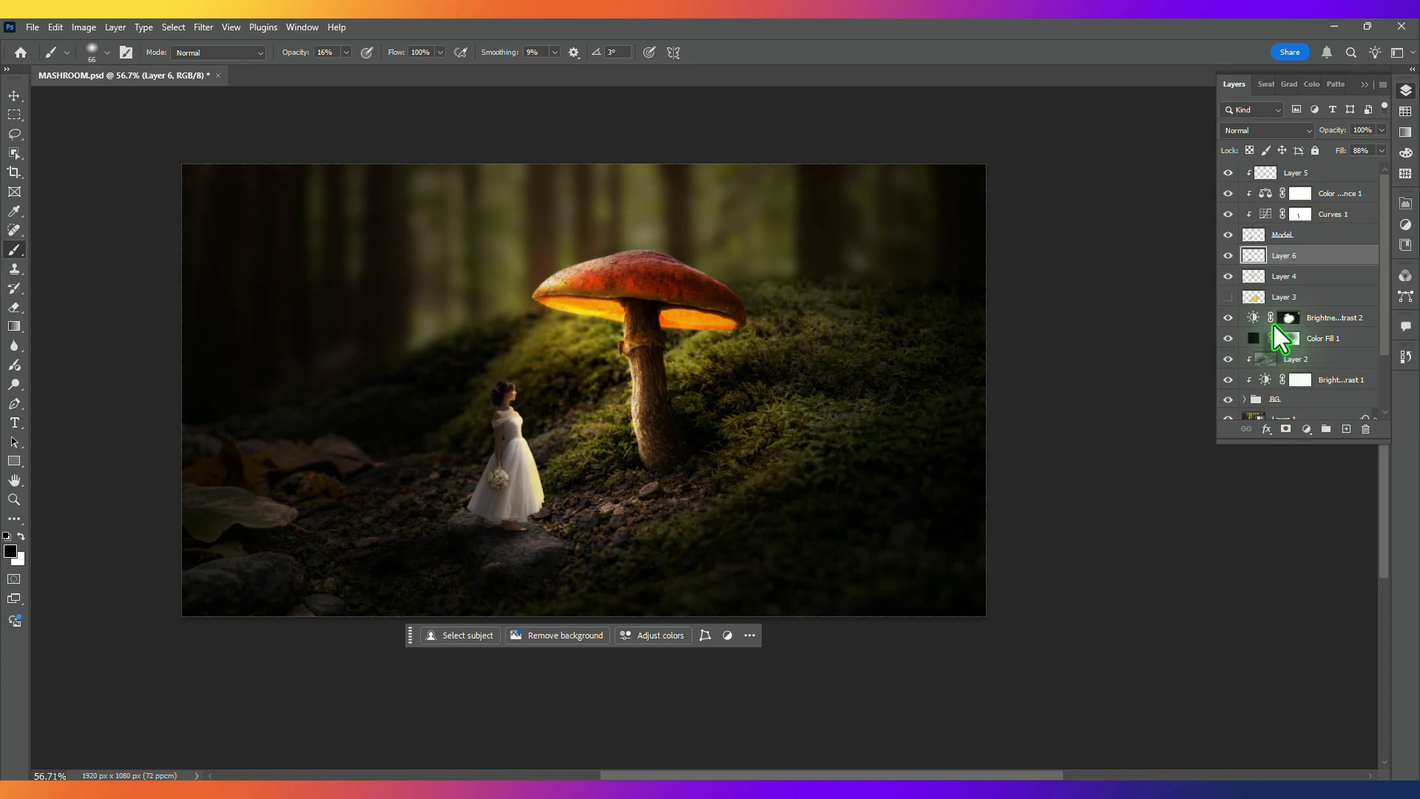
Step: Touch up the Brightness/Contrast 2 mask with a 122 px soft brush at 16% opacity, then compare with the adjustment hidden and shown
click(1290, 318)
key(x)
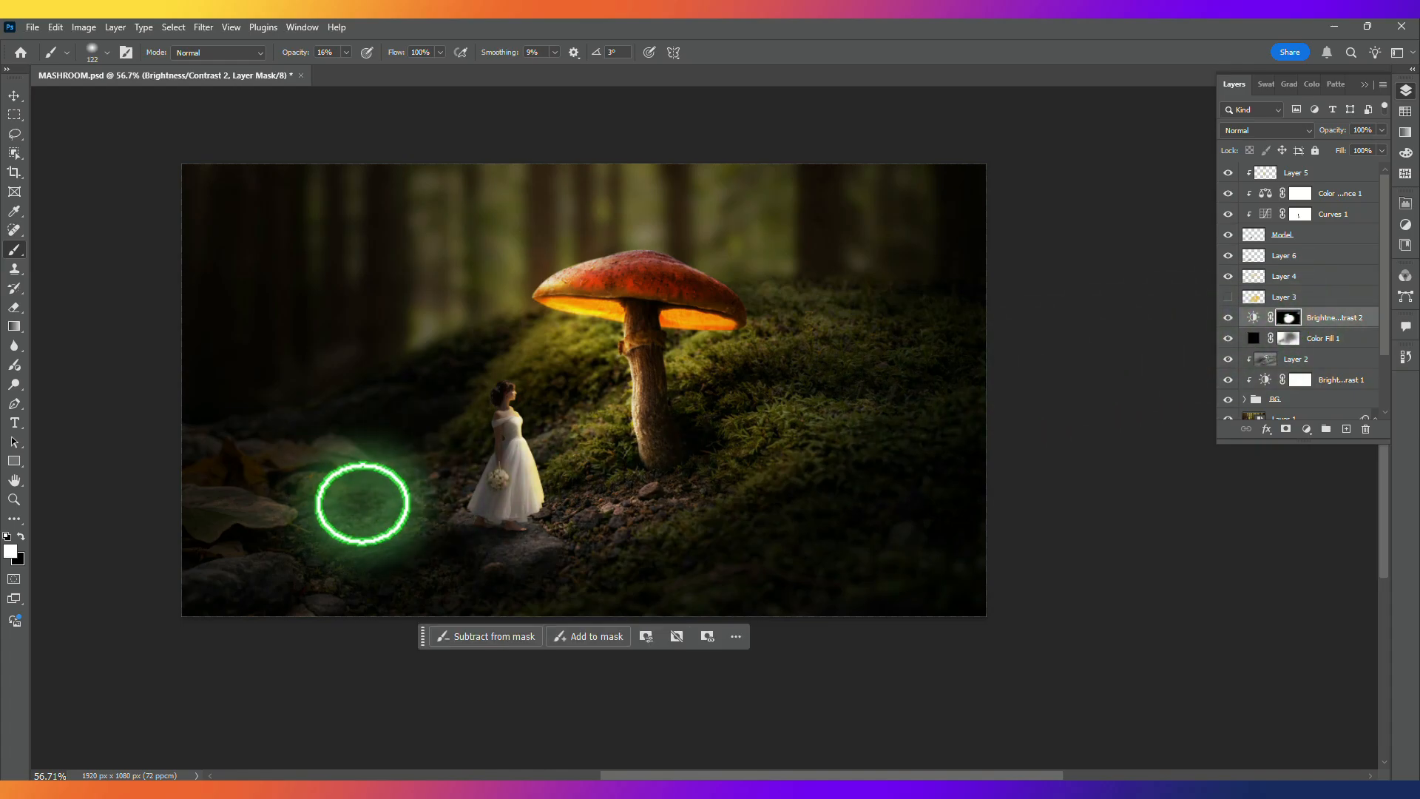
click(21, 536)
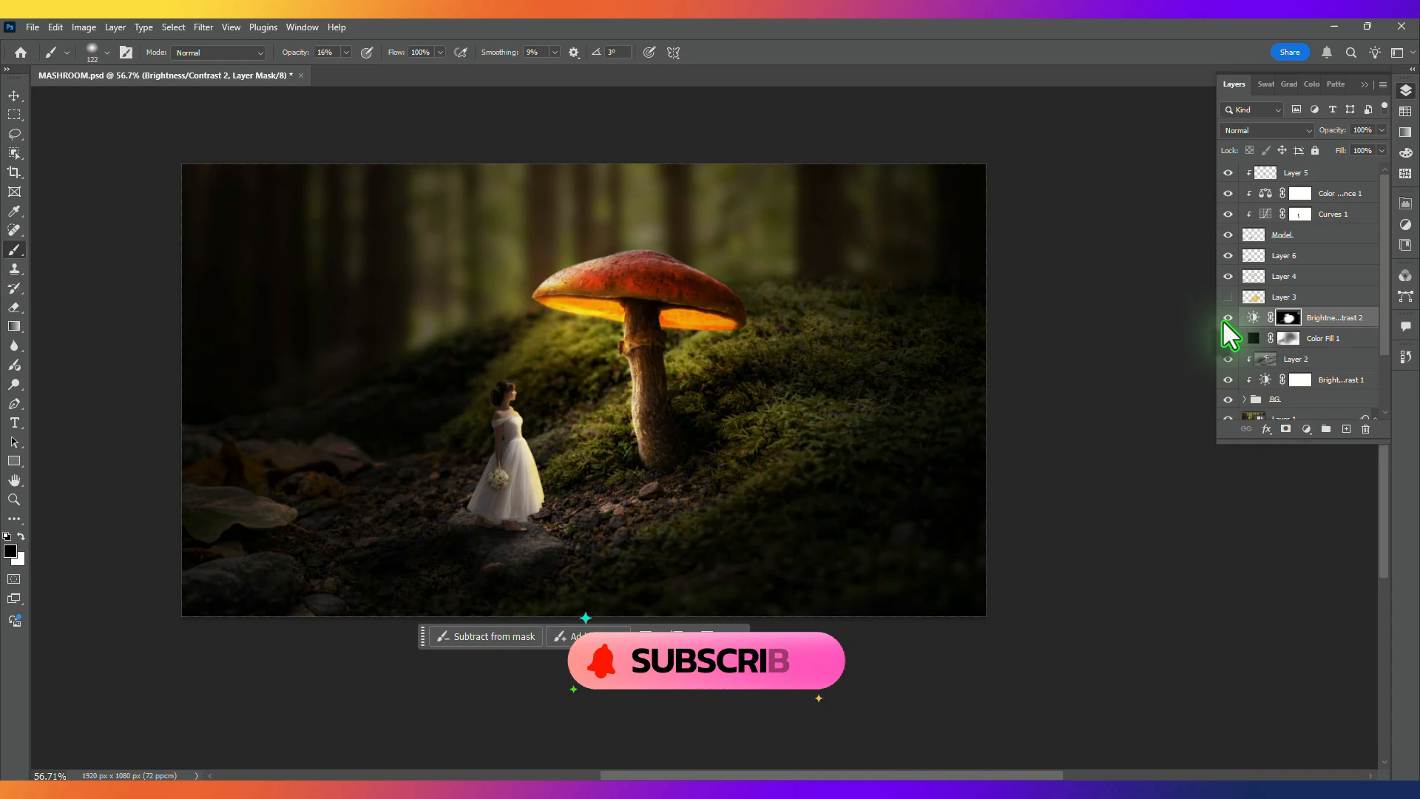
click(1225, 320)
click(1225, 321)
Step: Compare the image with Color Fill 1 hidden and shown, and retouch its mask over the lower ground with a 249 px brush at 16% opacity
click(1280, 342)
click(1227, 340)
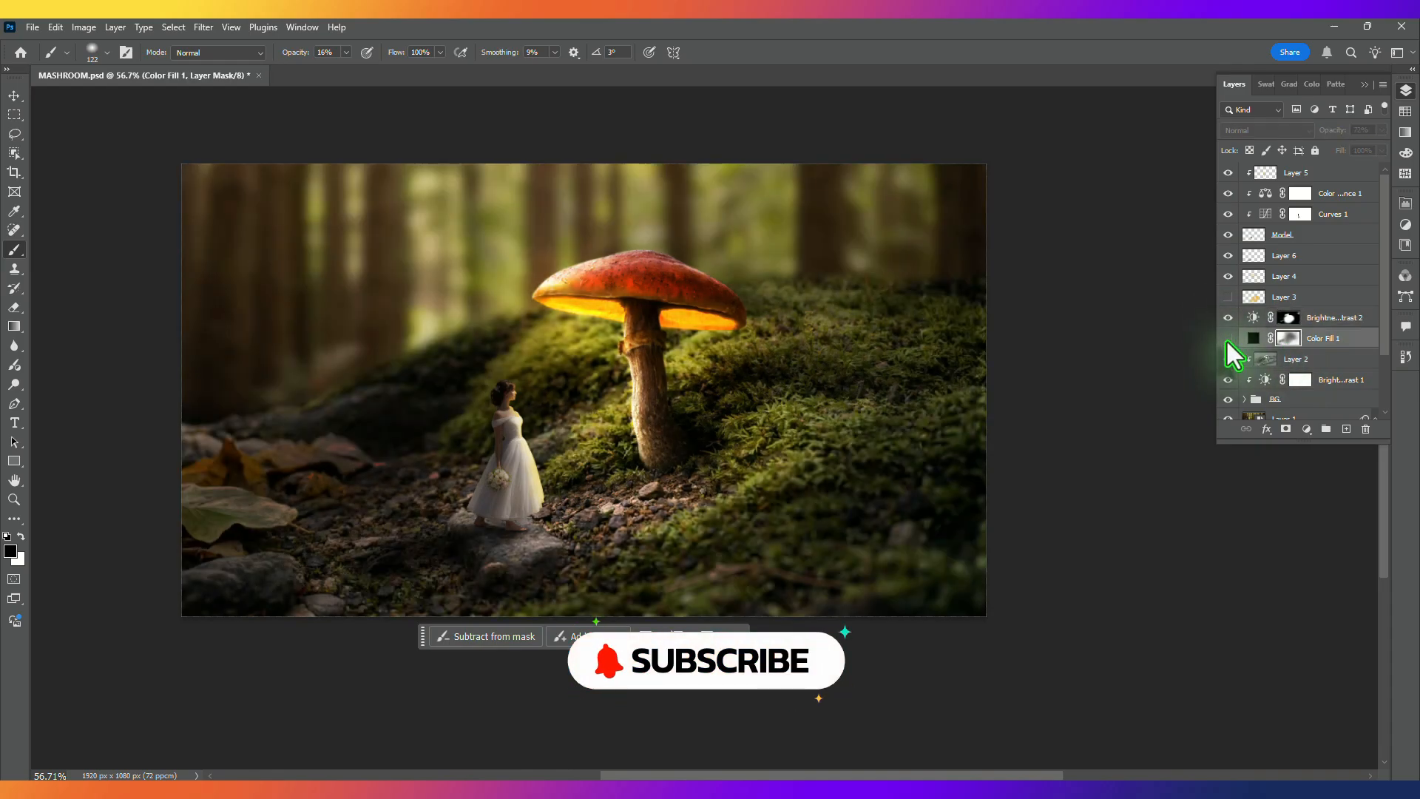
click(1228, 338)
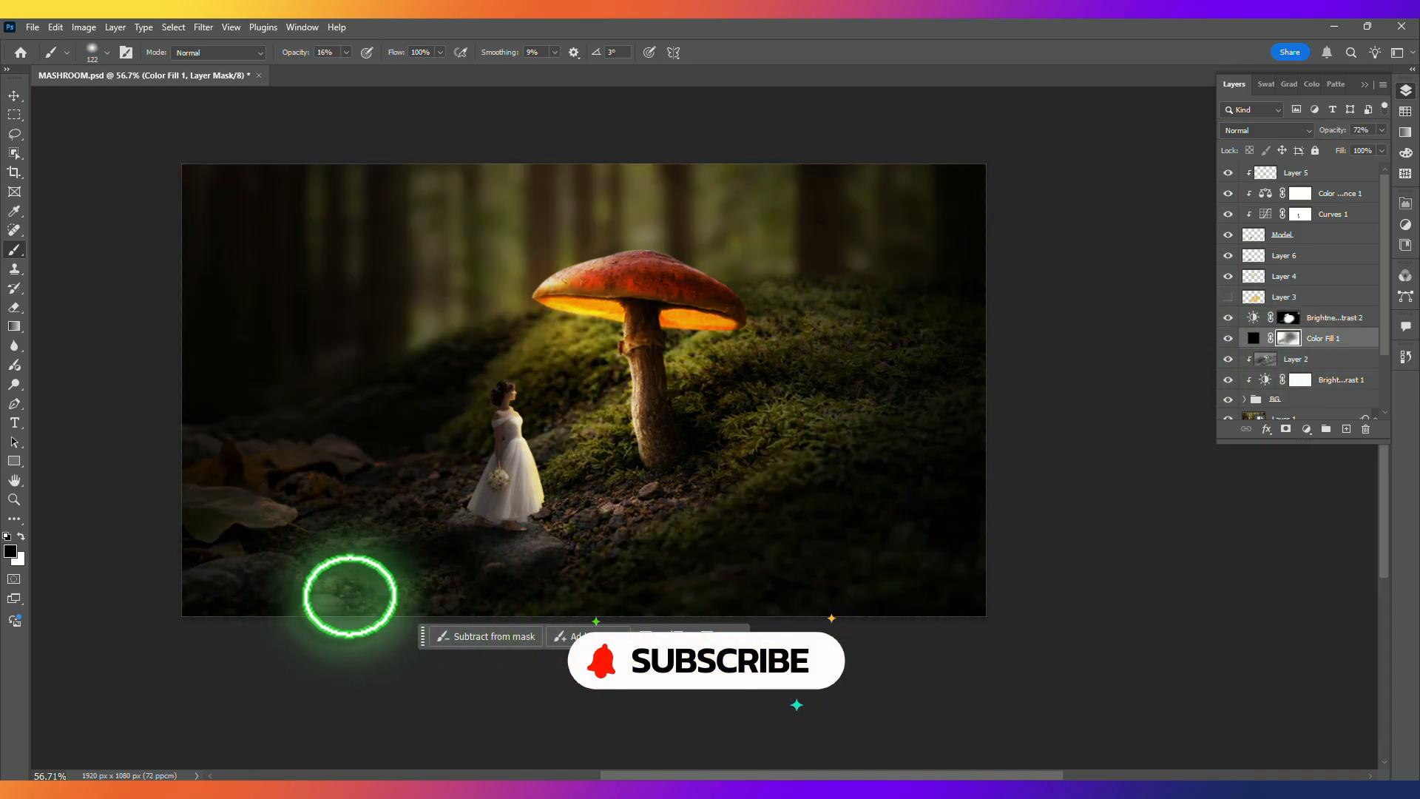
key(bracketright)
key(bracketright)
key(bracketright)
key(bracketright)
key(bracketright)
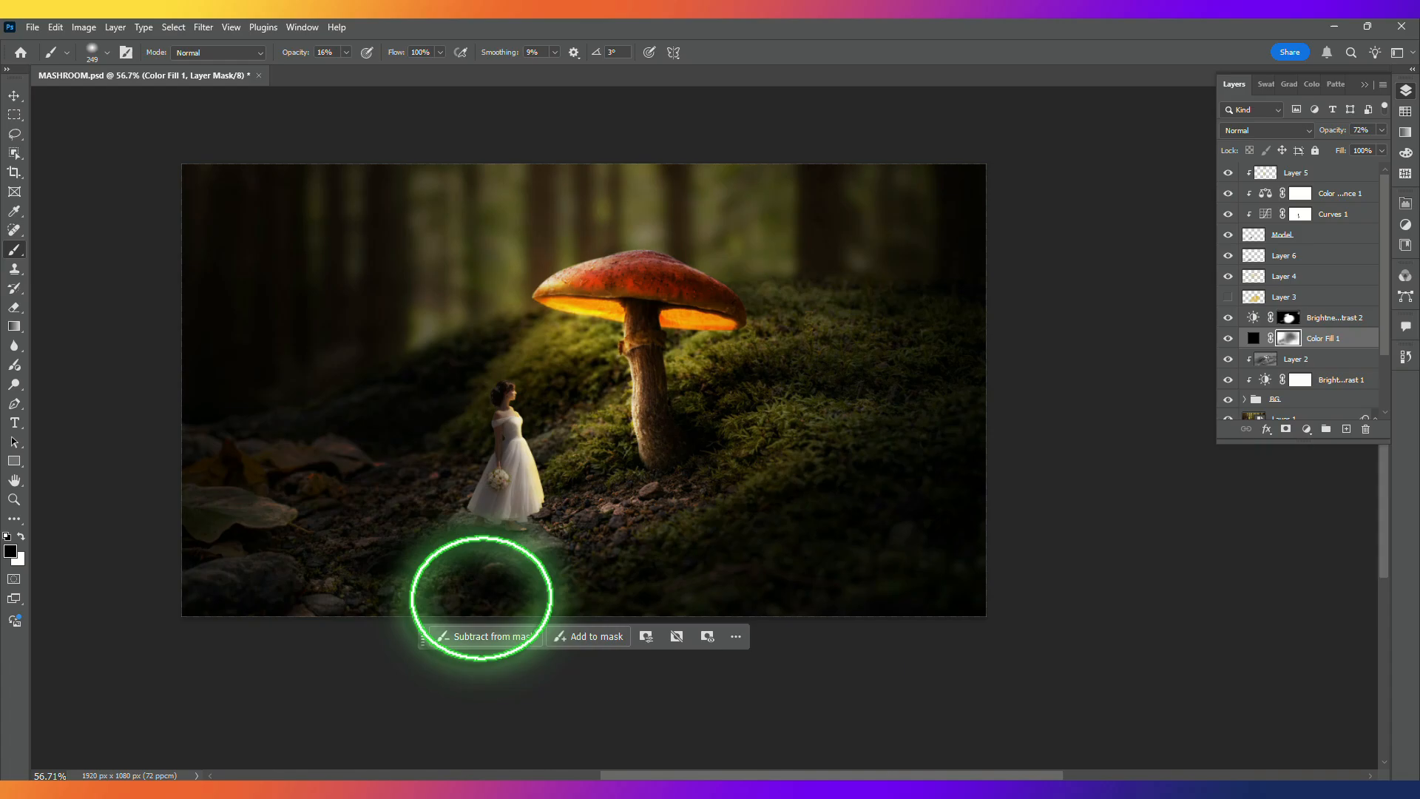
click(21, 538)
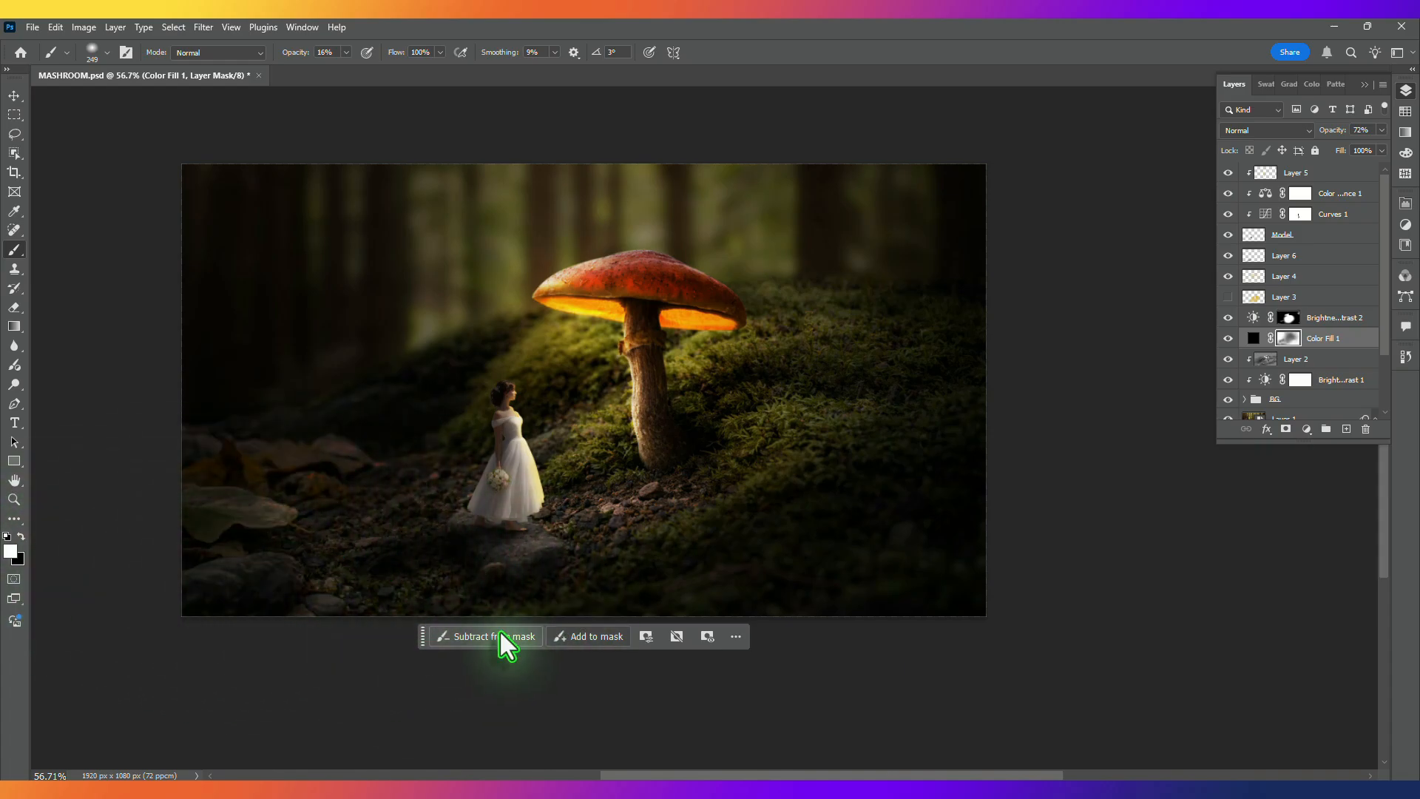
scroll(385, 607, down, 2)
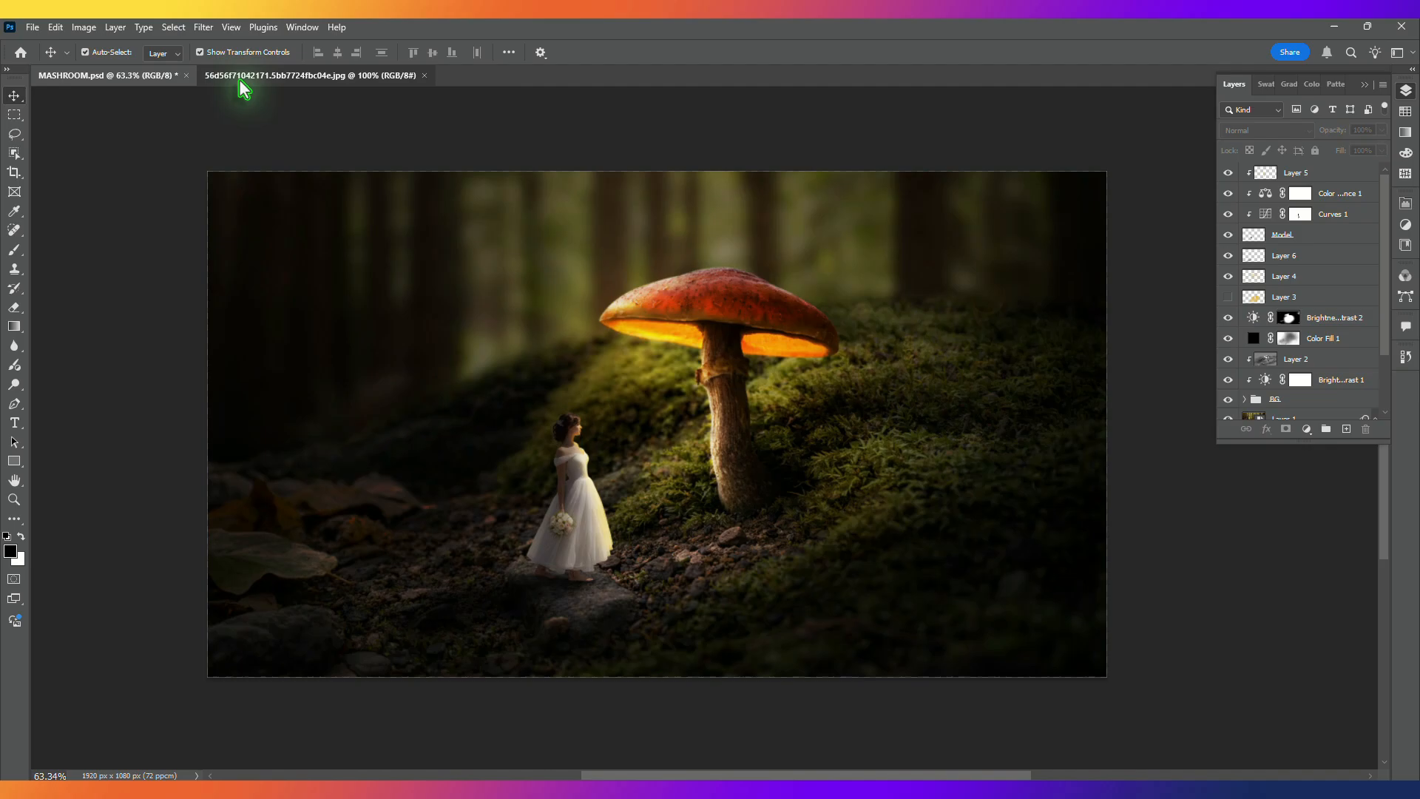
Step: Bring the starry sky image into MASHROOM.psd as the topmost layer and convert it to a Smart Object
click(238, 78)
drag(761, 380, 669, 398)
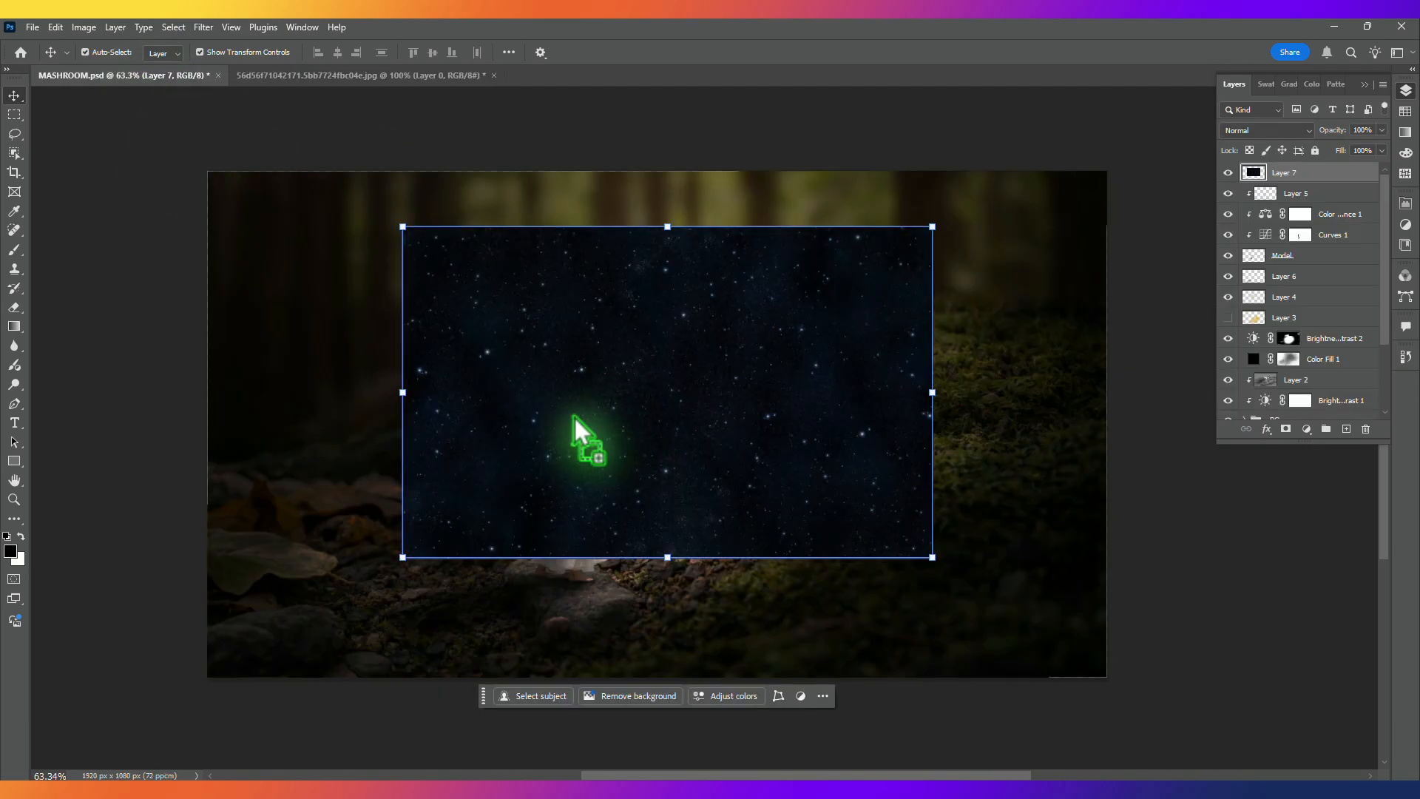
scroll(577, 422, down, 1)
scroll(577, 422, down, 1)
right_click(1298, 177)
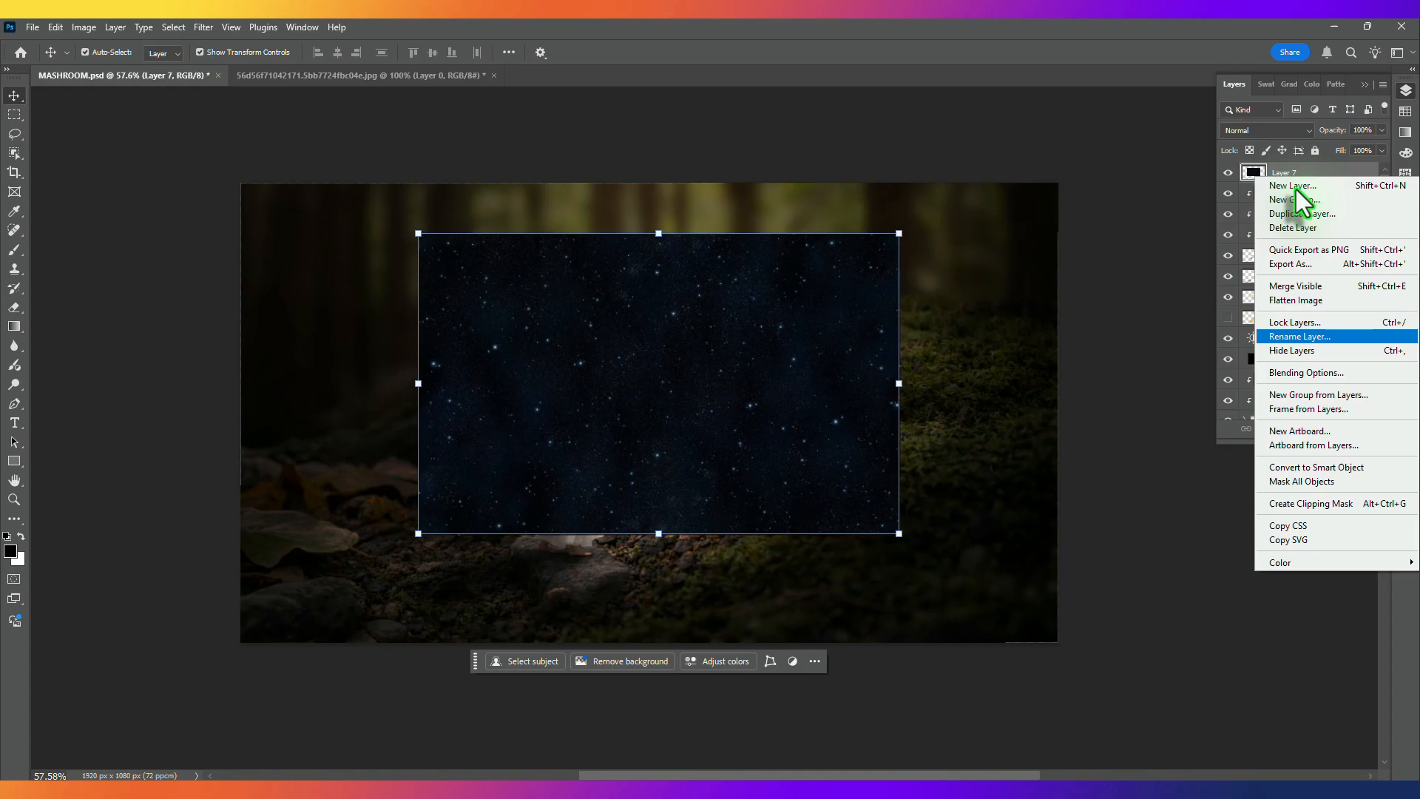
click(1278, 466)
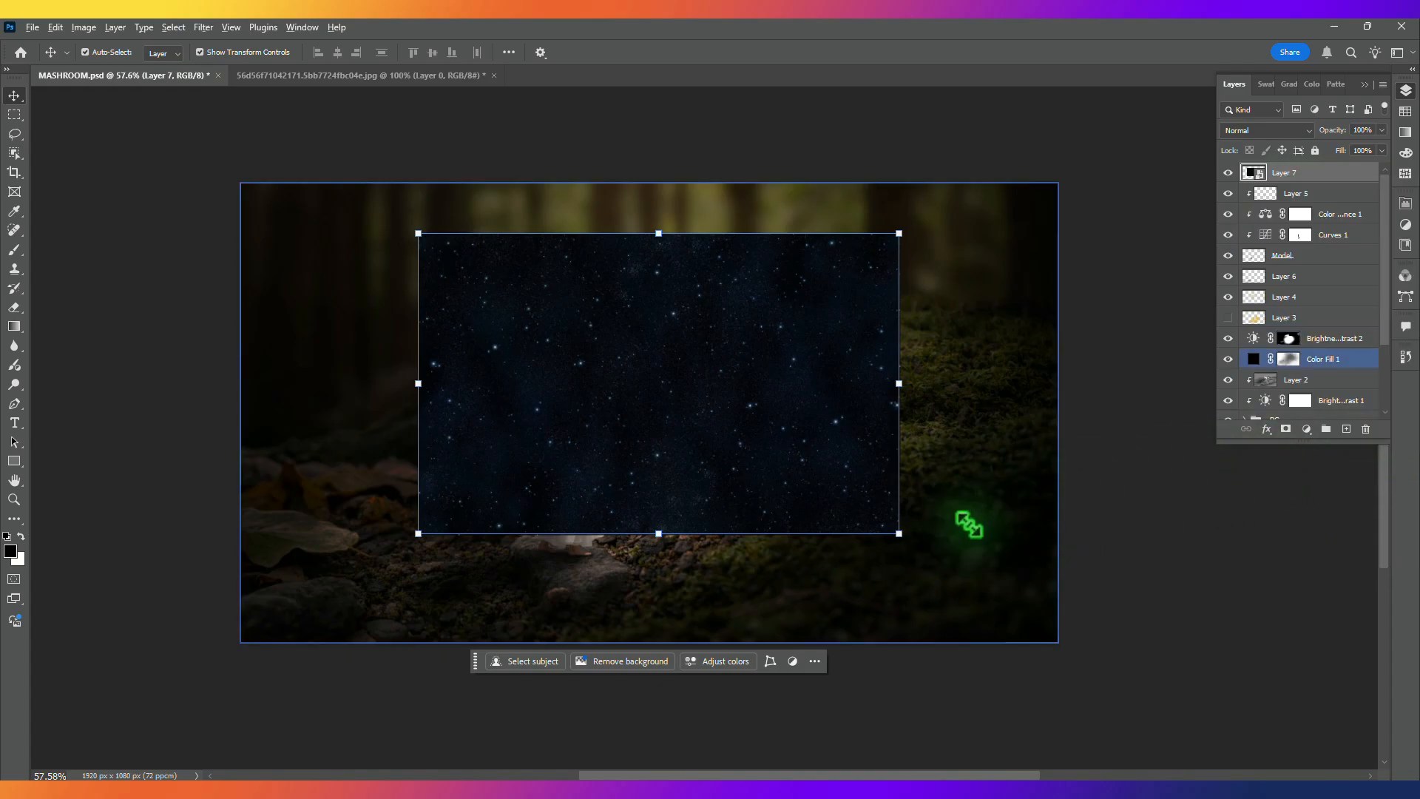
Step: Enlarge the star layer to about 200% so it covers the whole canvas, and set its blend mode to Screen
drag(899, 534, 1173, 637)
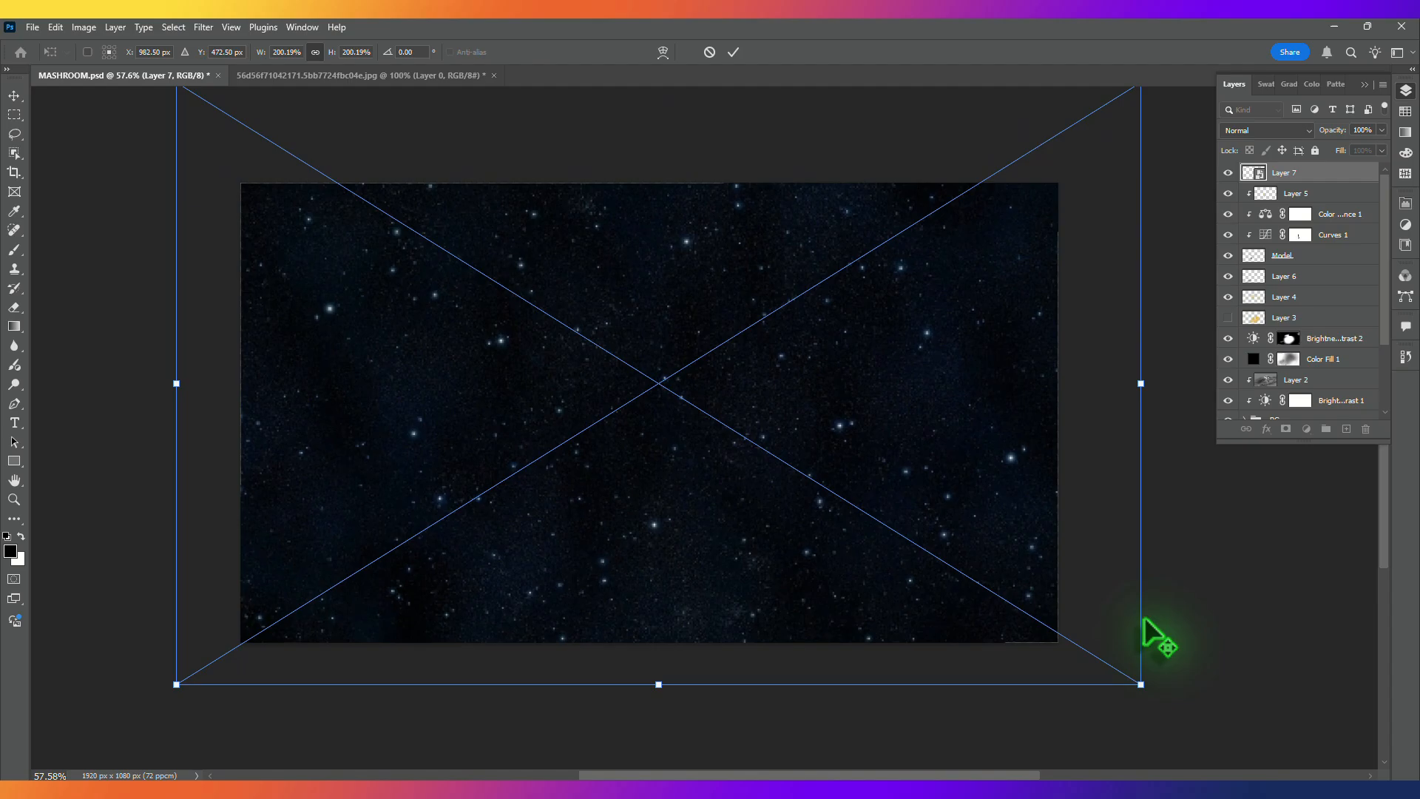
drag(959, 518, 965, 550)
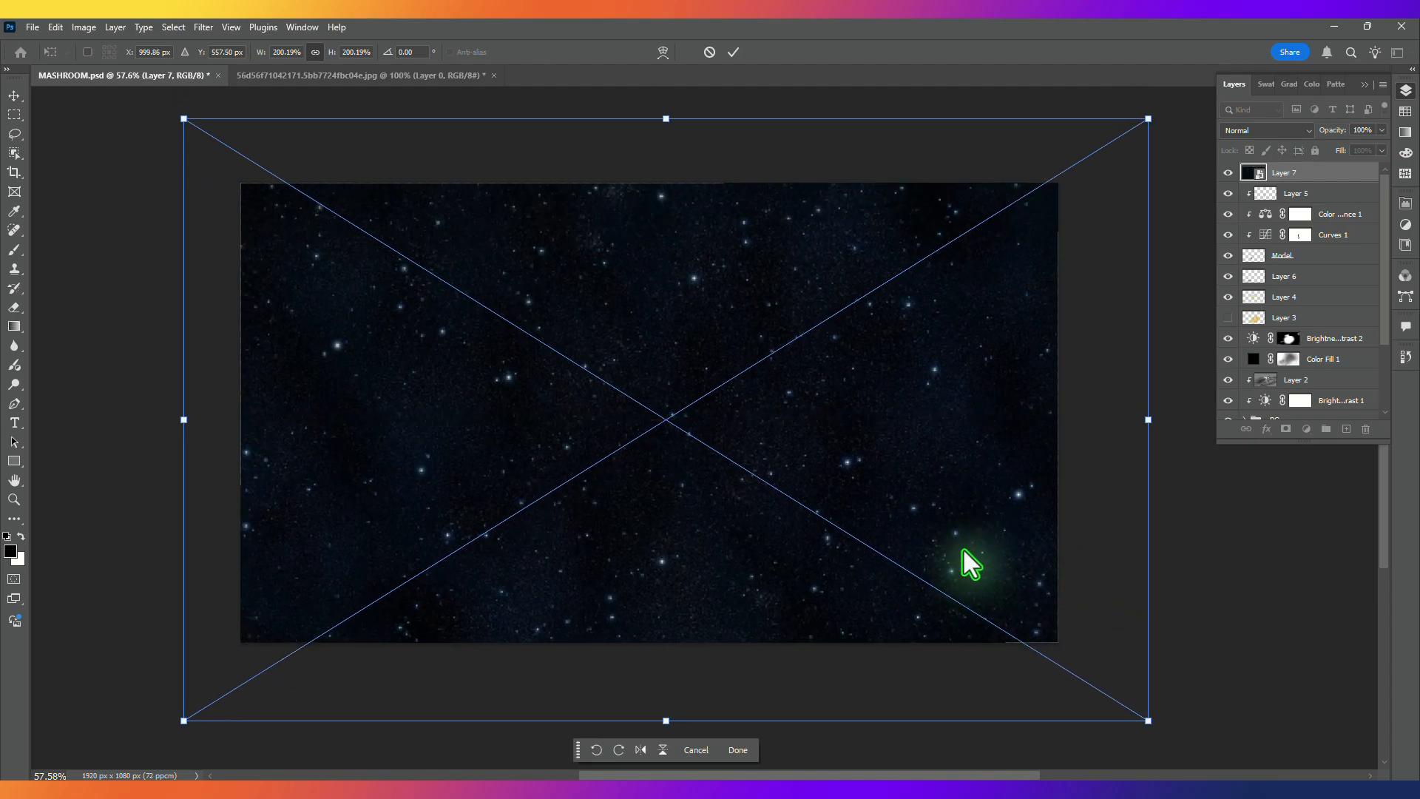
key(Return)
click(1262, 133)
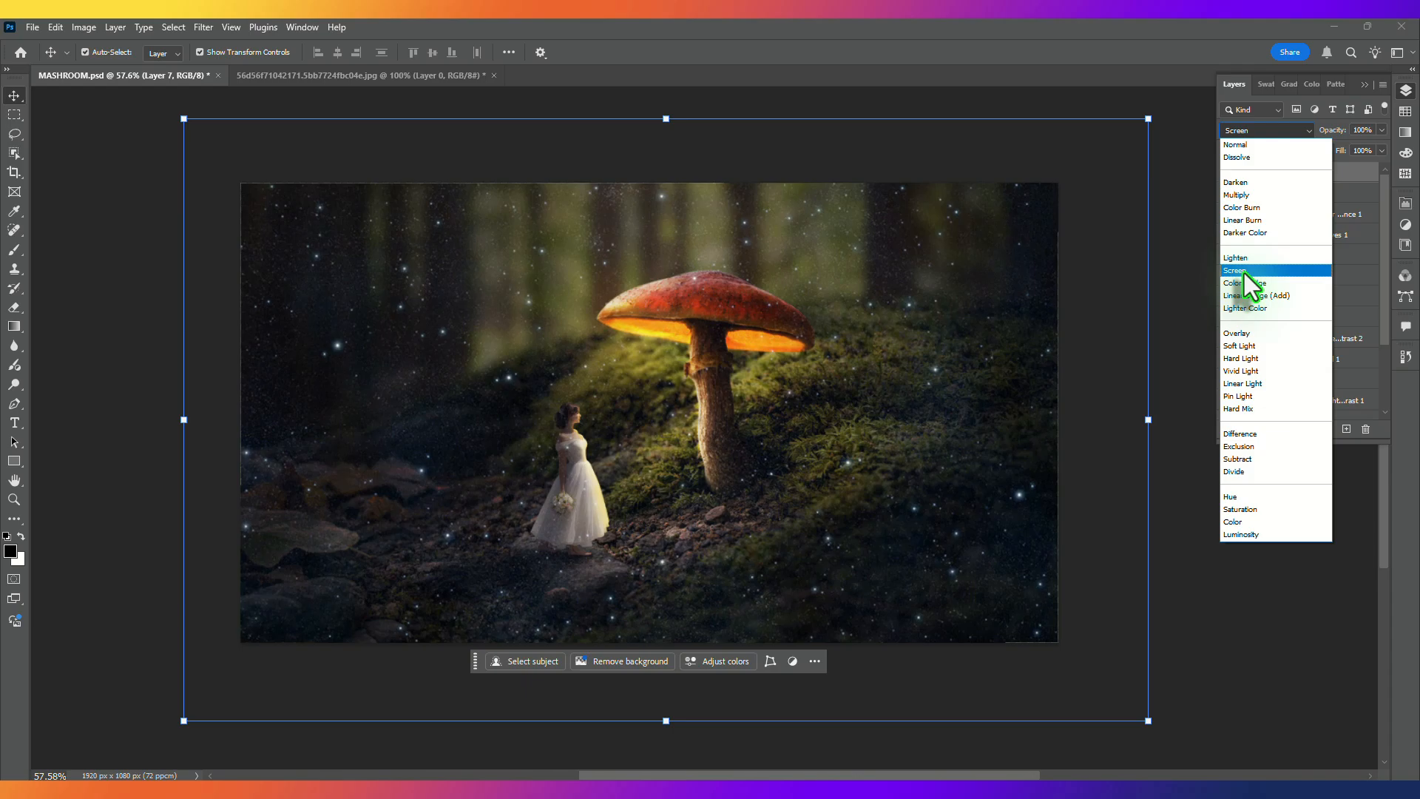
click(1245, 273)
Step: Apply Levels to the star layer with input black point 36, midtones 0.95 and a slightly lowered input white point
key(ctrl+l)
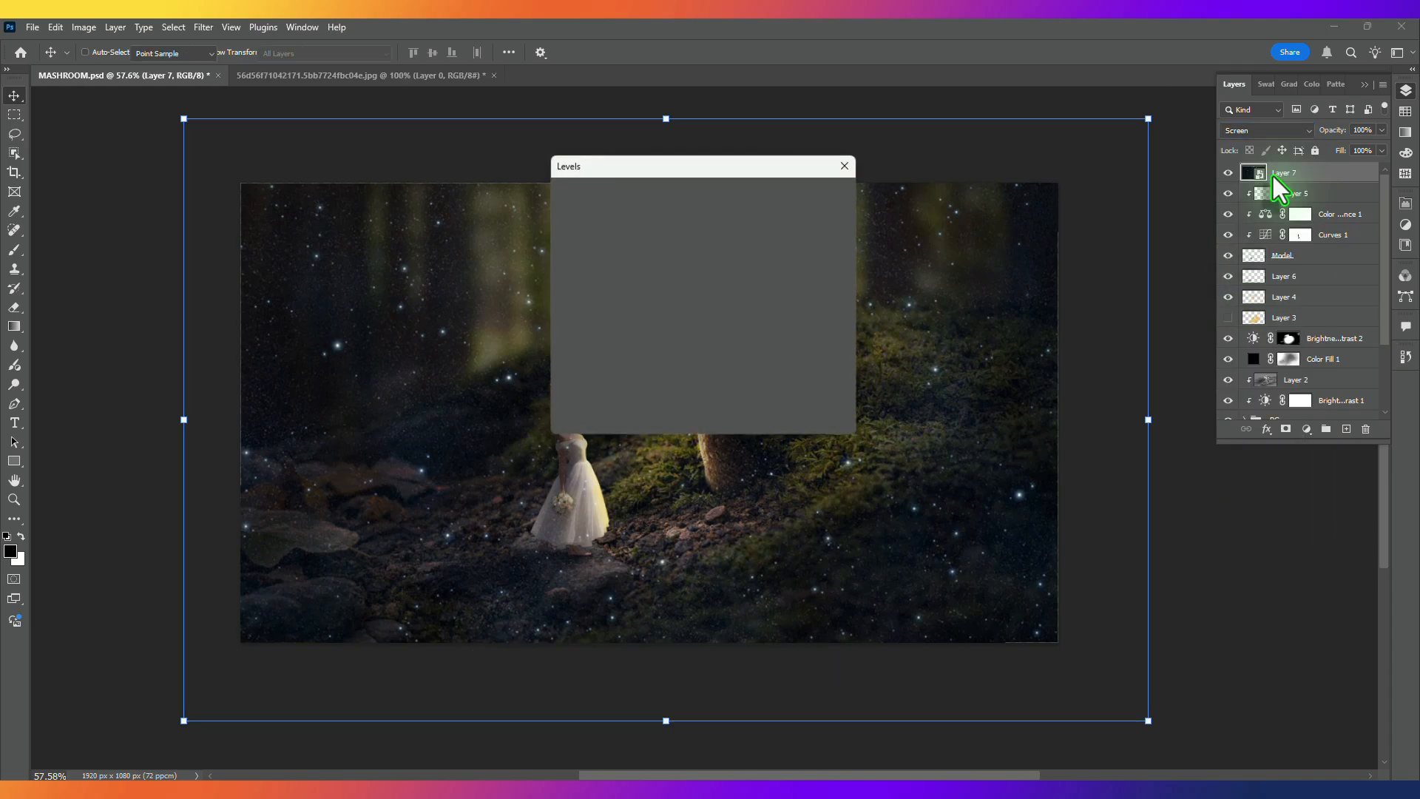
mouse_move(760, 173)
mouse_down()
mouse_move(904, 171)
mouse_move(1161, 135)
mouse_up()
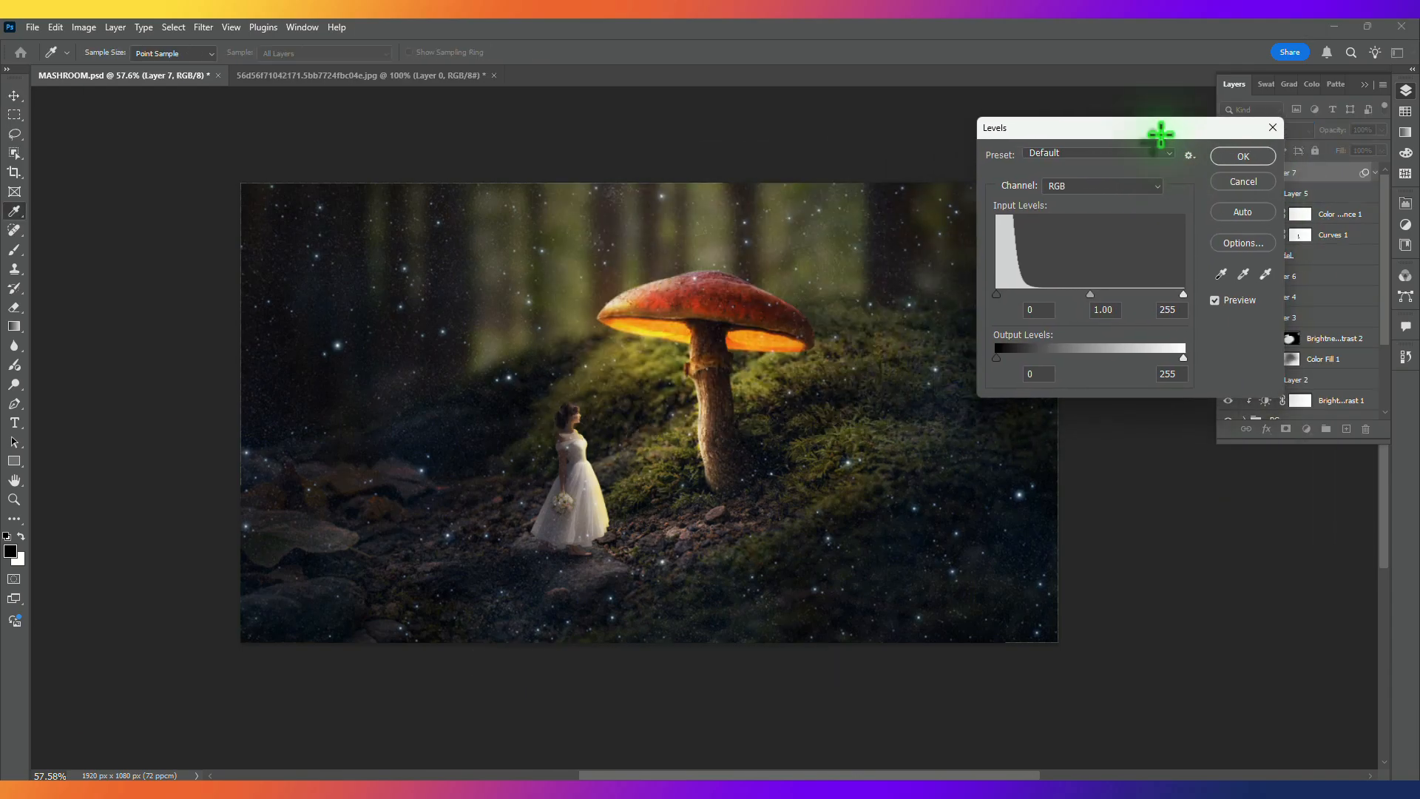
drag(1011, 300, 1101, 299)
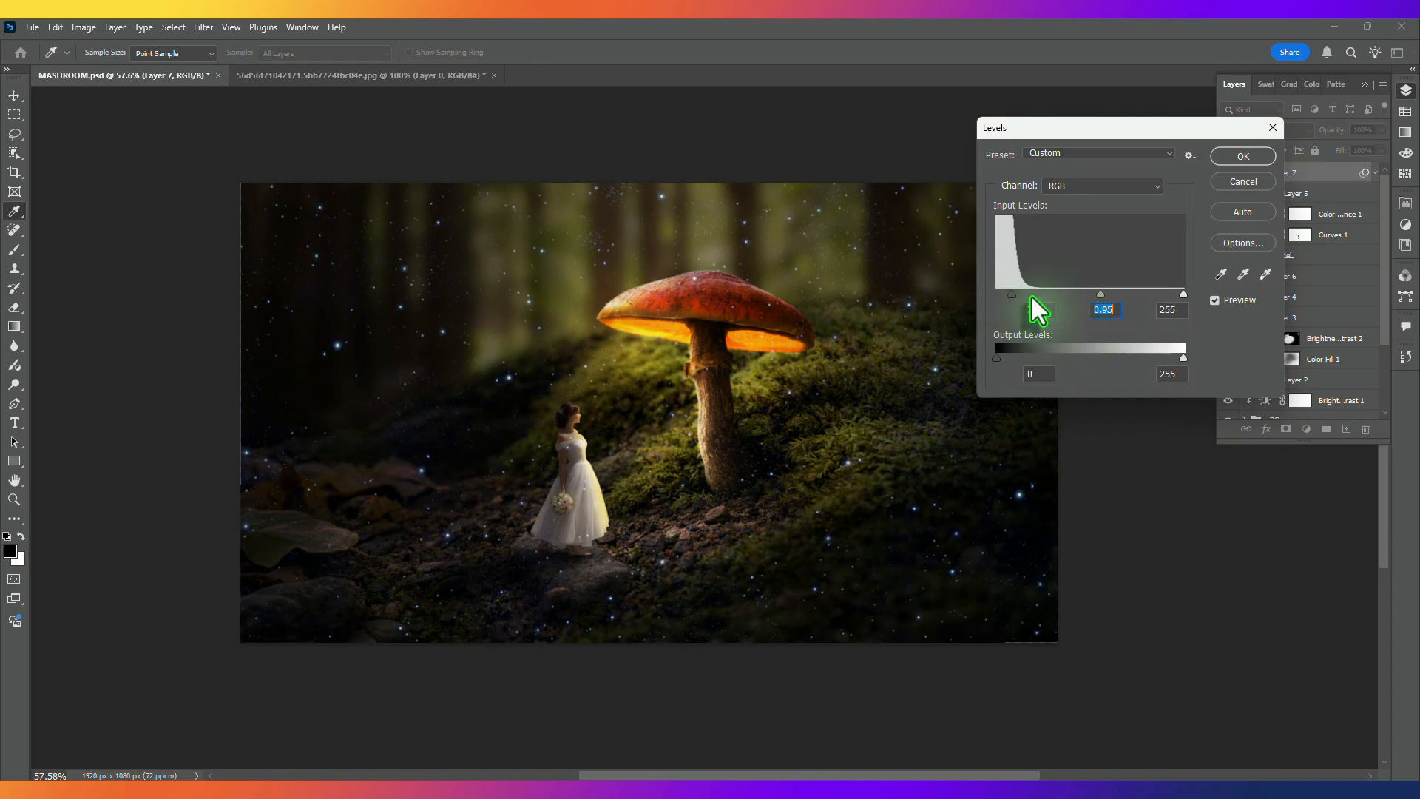
drag(1016, 296, 1024, 296)
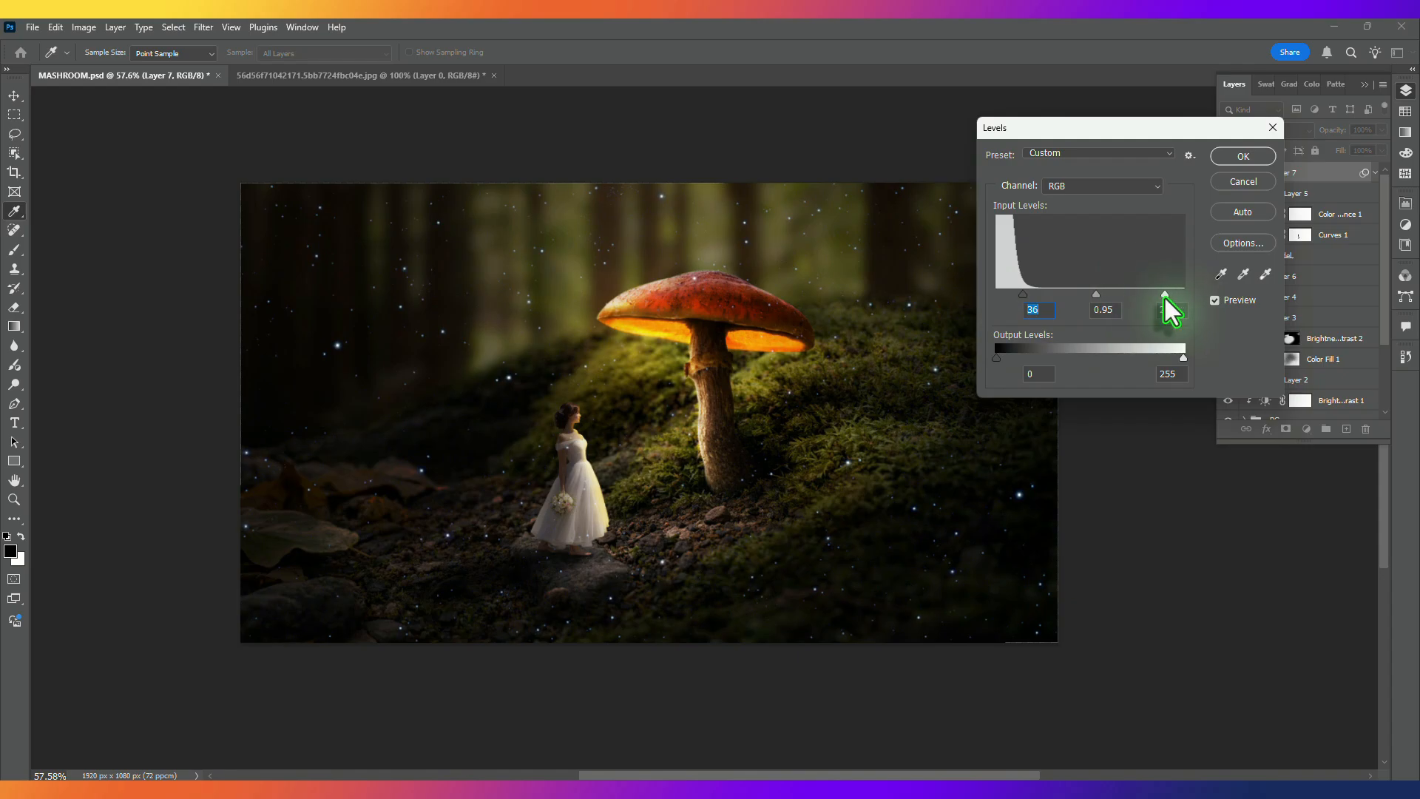
click(1166, 299)
click(1234, 158)
click(1187, 454)
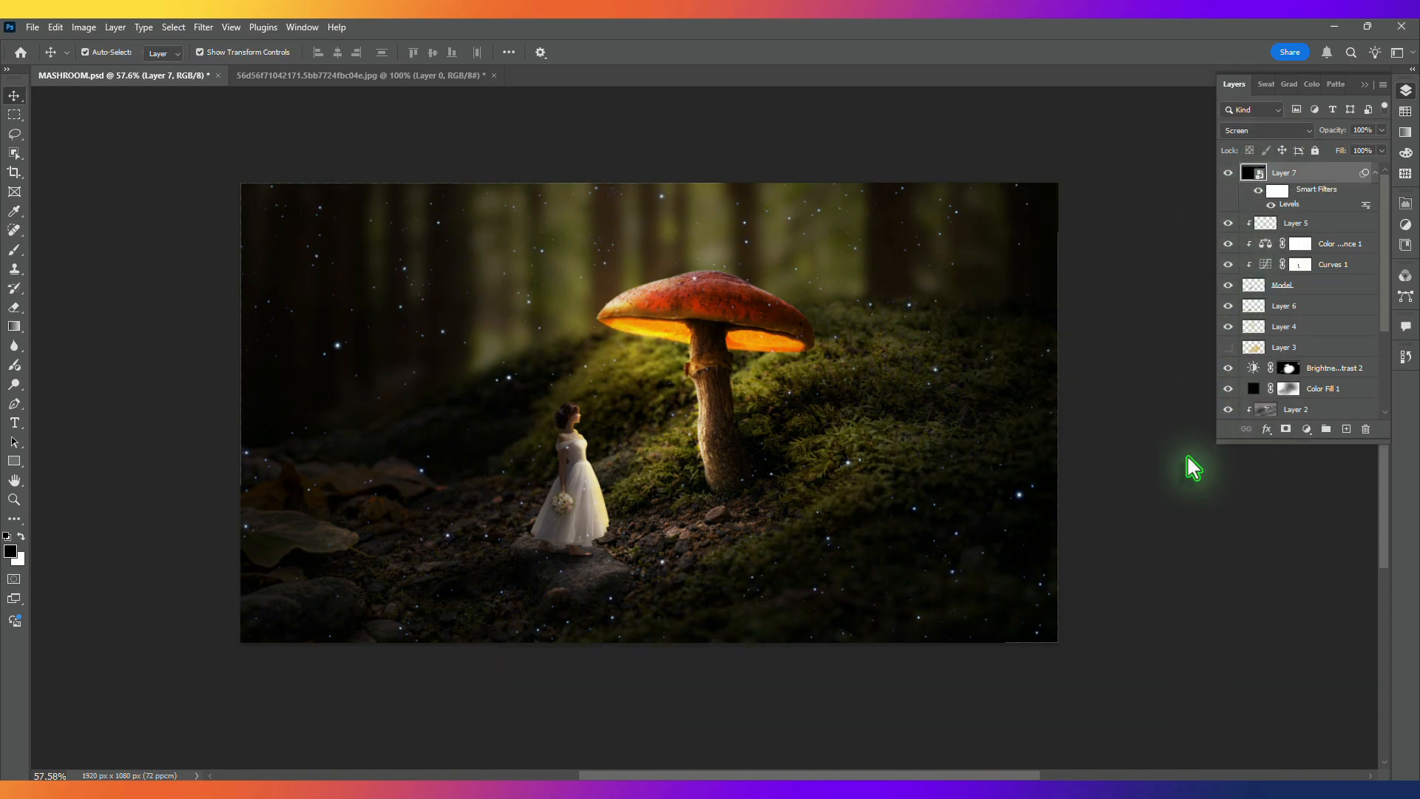
Step: Rasterize the star layer and erase stars from the dark forest area with a 166 px soft eraser at 100% opacity and flow
scroll(232, 306, up, 1)
click(13, 308)
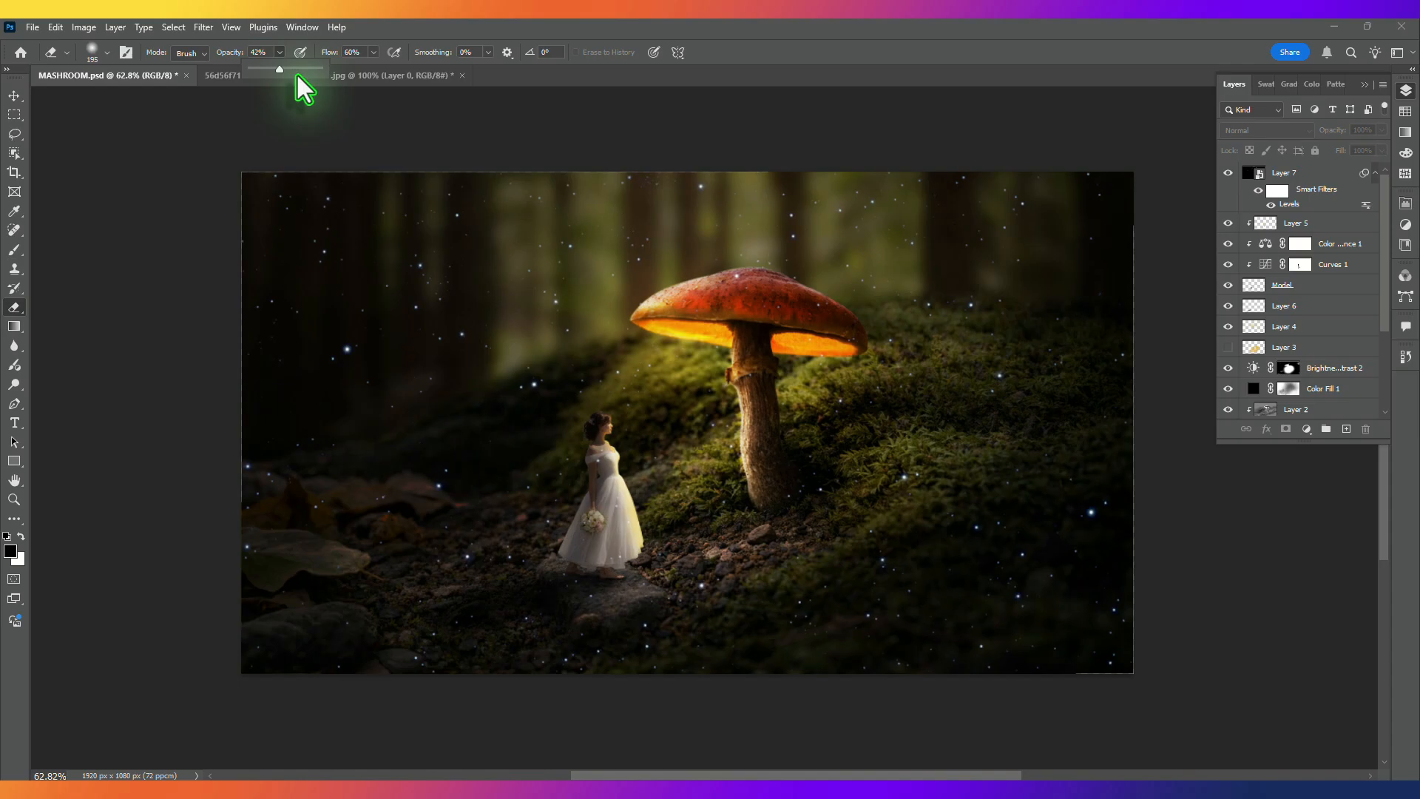
drag(282, 70, 491, 76)
click(374, 53)
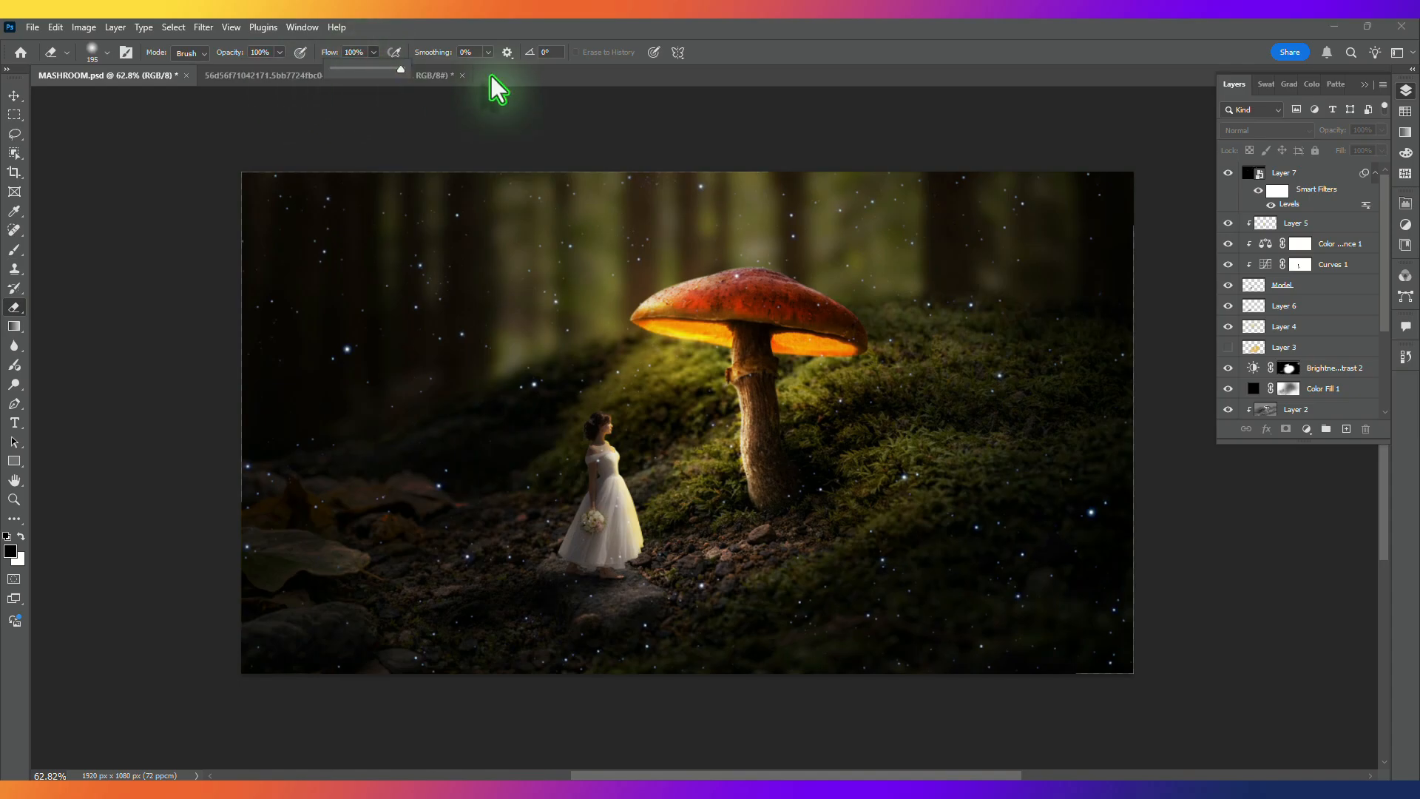
alt+drag(318, 422, 342, 422)
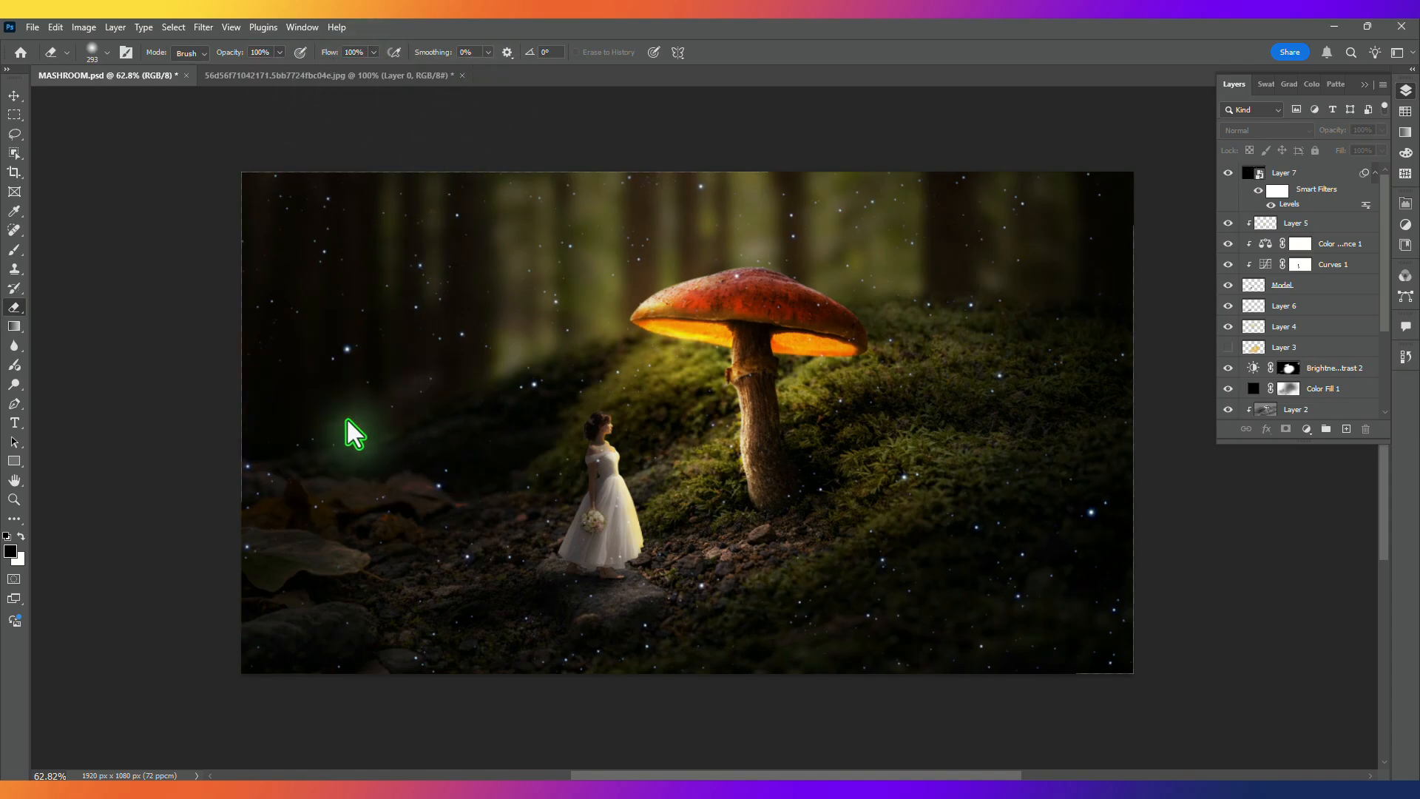
right_click(1291, 174)
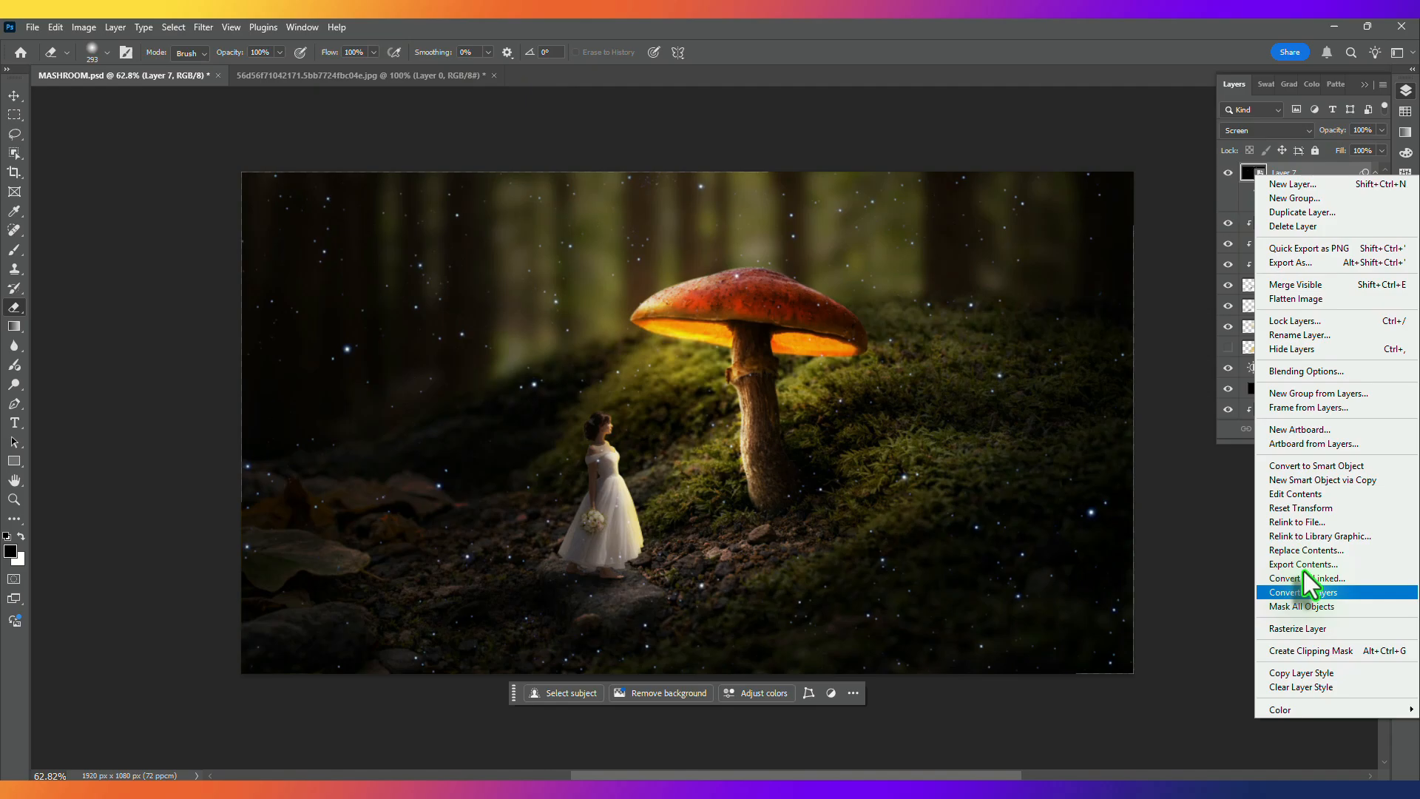
click(1299, 628)
mouse_move(419, 339)
alt+mouse_down()
mouse_move(348, 350)
mouse_move(469, 314)
mouse_move(413, 342)
mouse_move(390, 255)
mouse_move(559, 196)
mouse_move(228, 215)
alt+mouse_up()
click(347, 348)
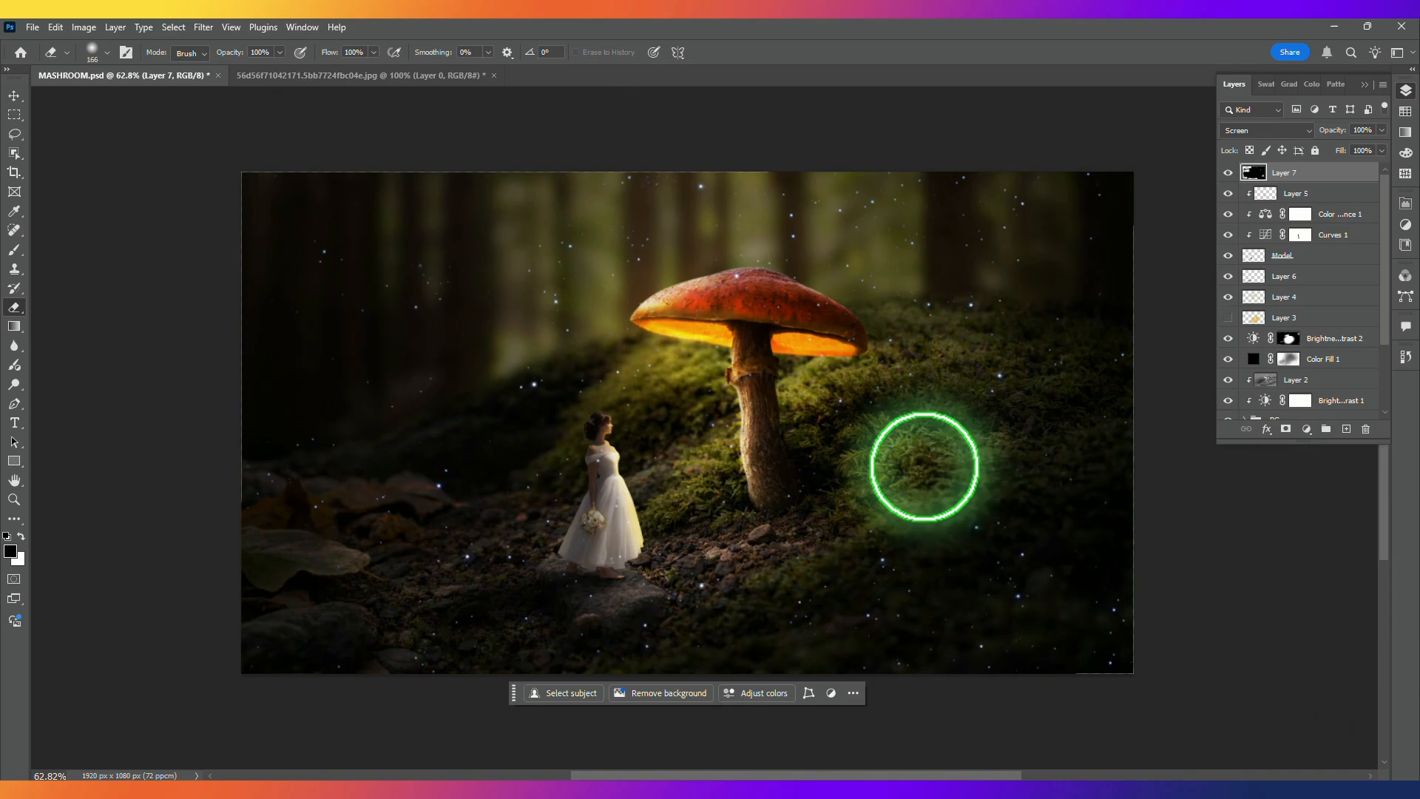
Step: Reduce the star layer's opacity to 75% and erase more stars over the lower ground and along the image's right edge
click(1382, 129)
drag(1380, 146, 1364, 149)
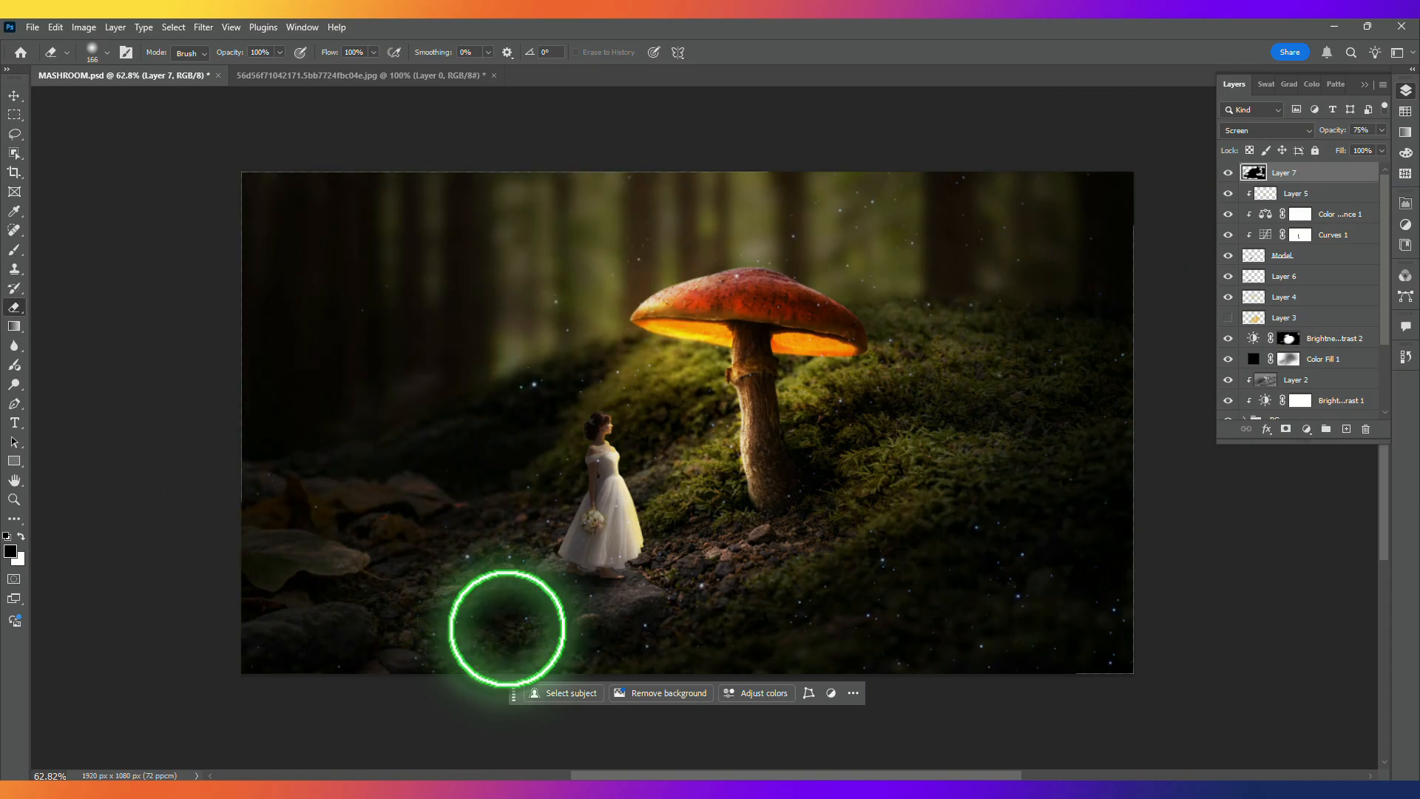
drag(507, 629, 689, 642)
mouse_move(1065, 658)
mouse_down()
mouse_move(1120, 603)
mouse_move(1157, 264)
mouse_move(1136, 174)
mouse_up()
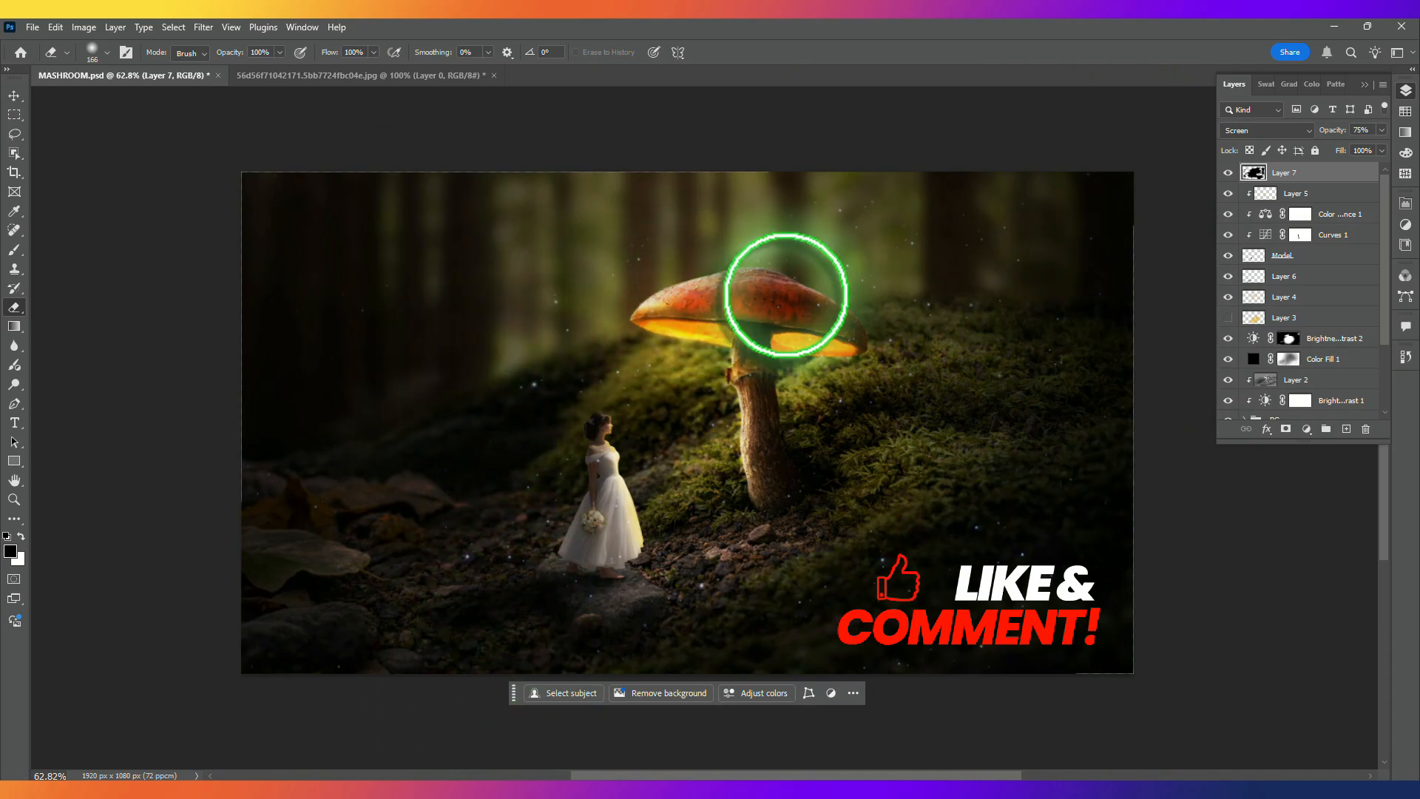
Step: Soften the remaining stars with the Blur tool using a 156 px brush at 50% strength
click(15, 347)
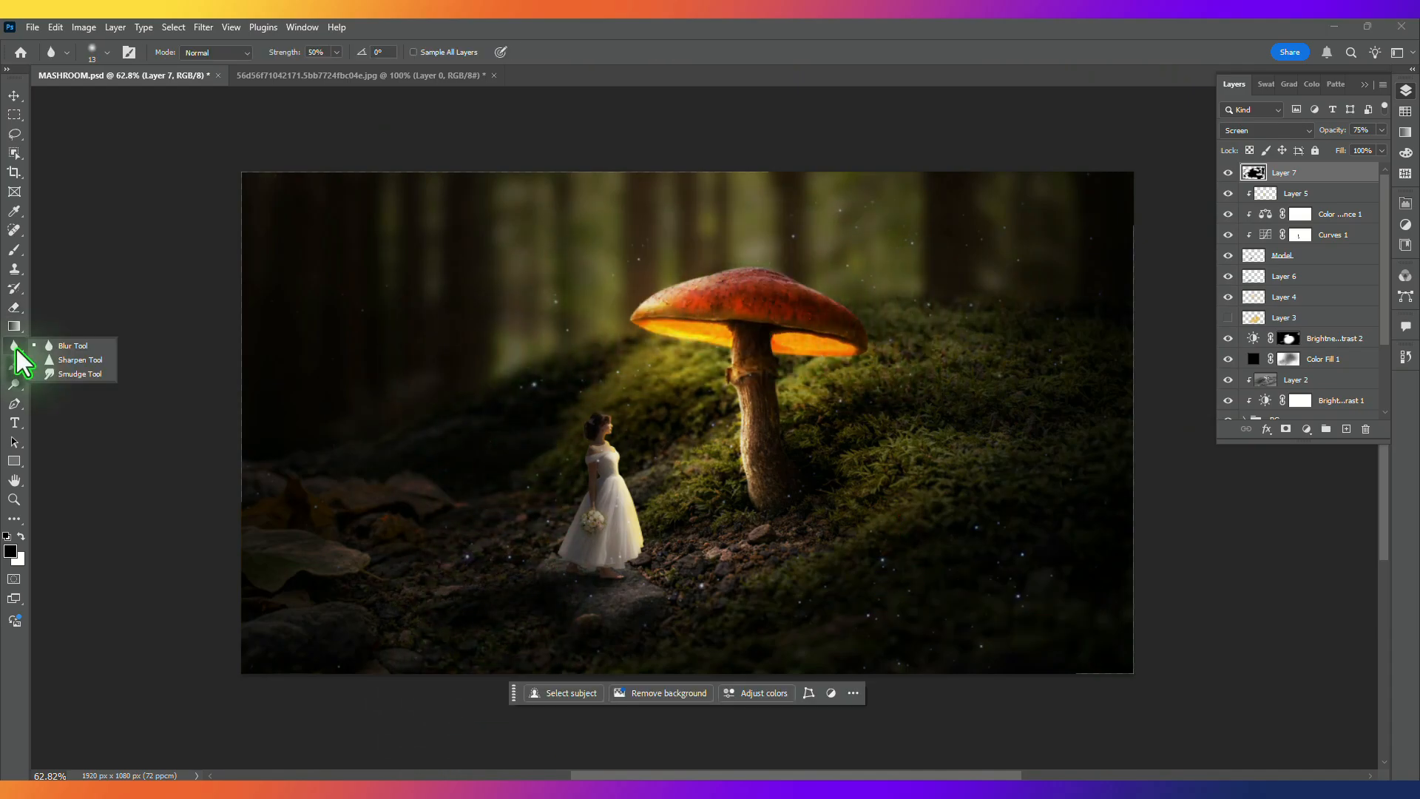
drag(460, 361, 518, 381)
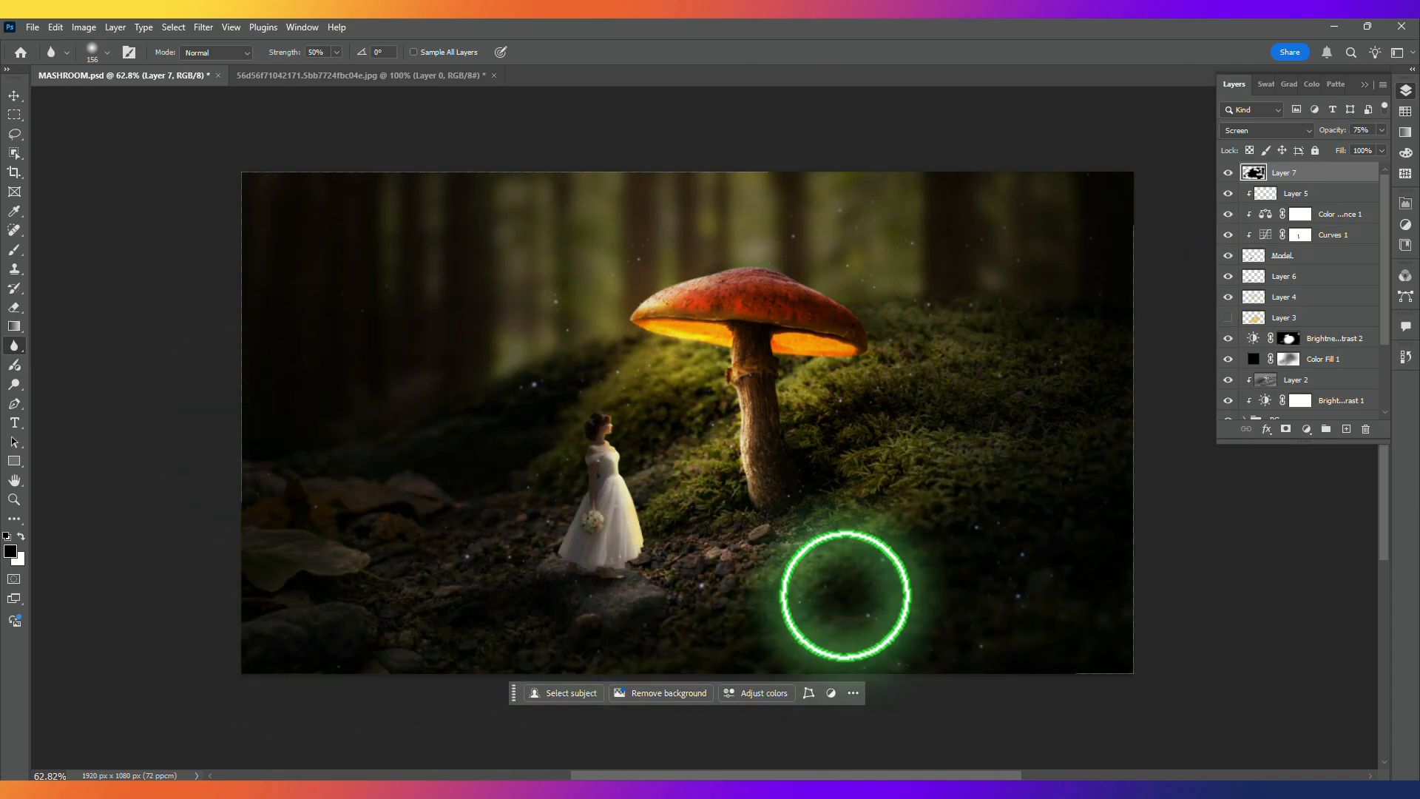
Step: Add a Levels adjustment layer above the stars and raise the blue channel's output black level to 16
click(1307, 429)
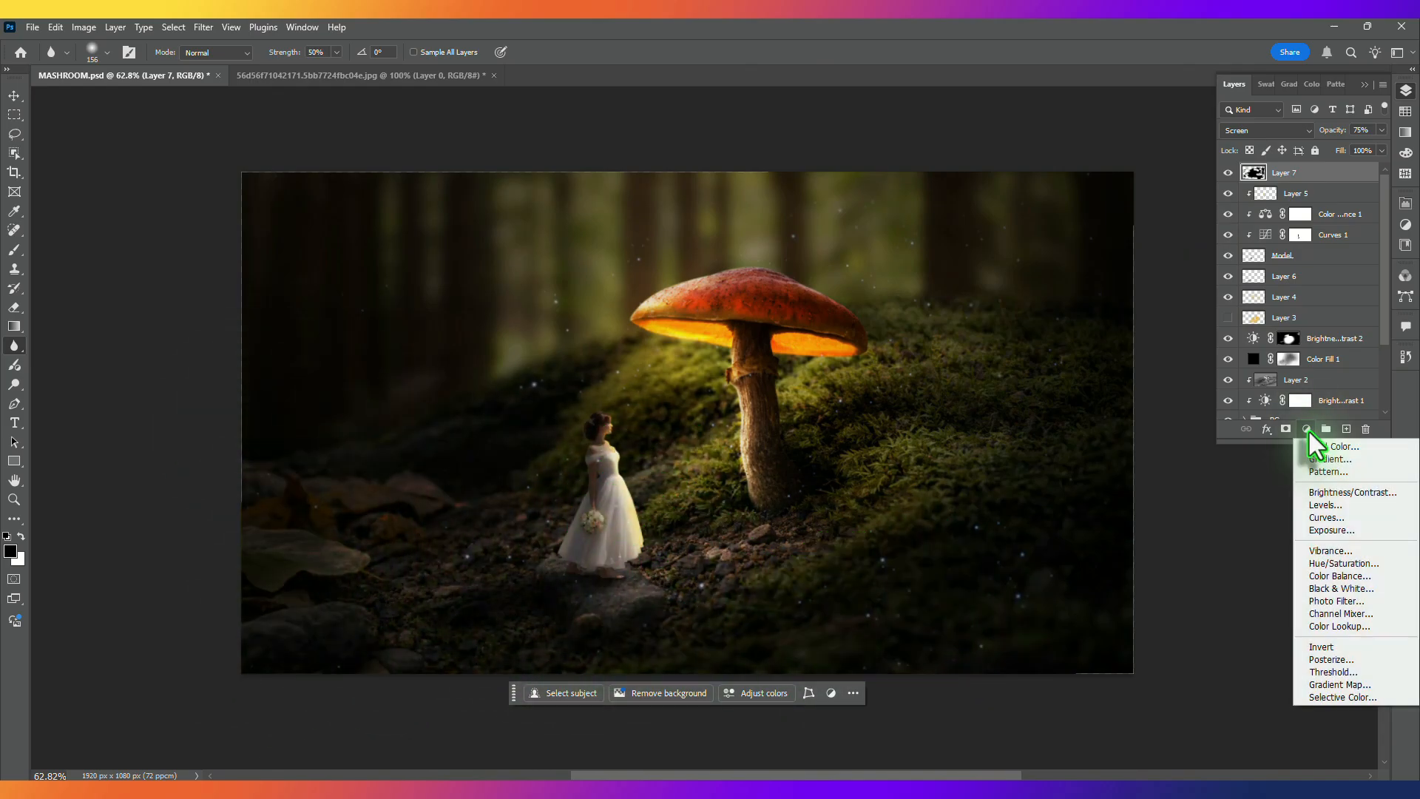
click(1318, 504)
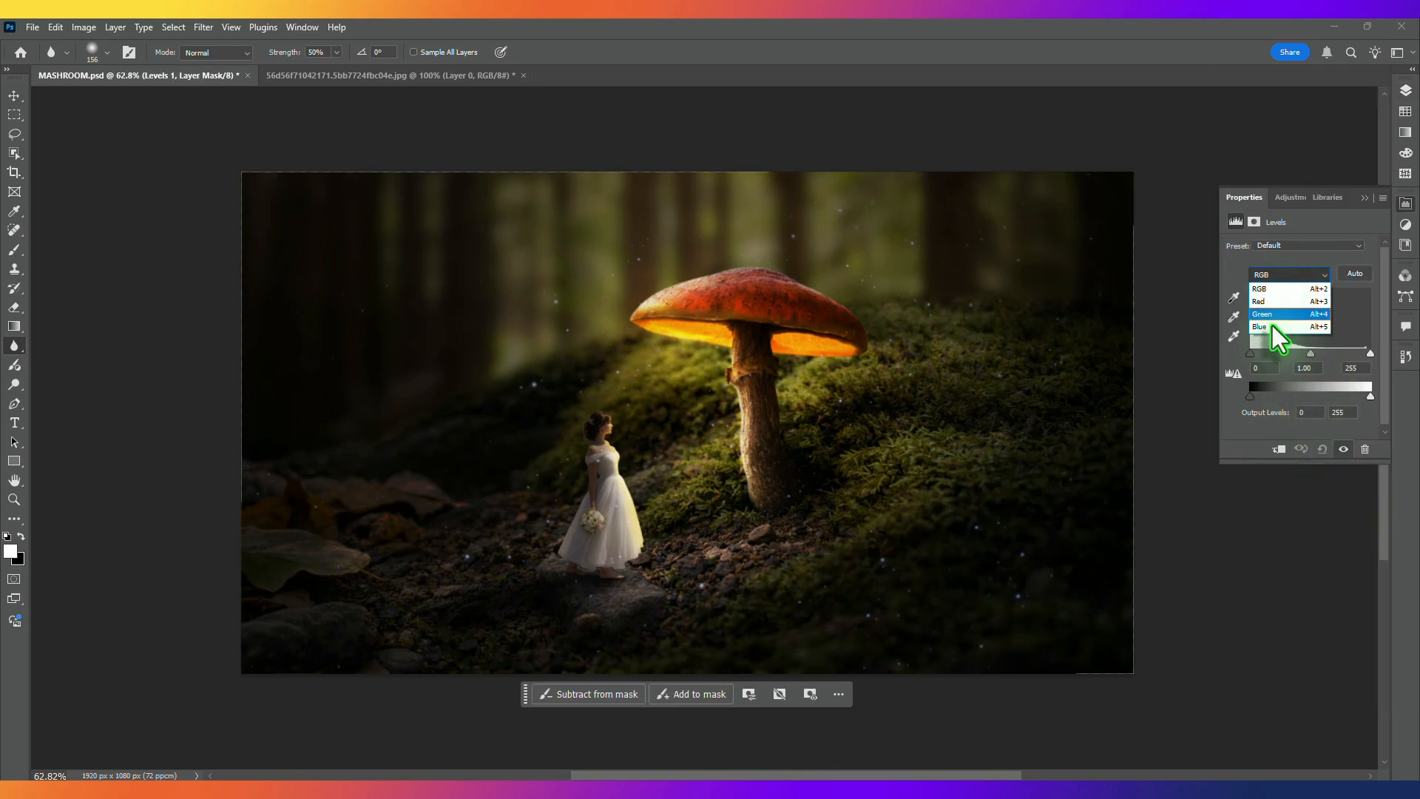
click(1273, 326)
drag(1251, 398, 1255, 403)
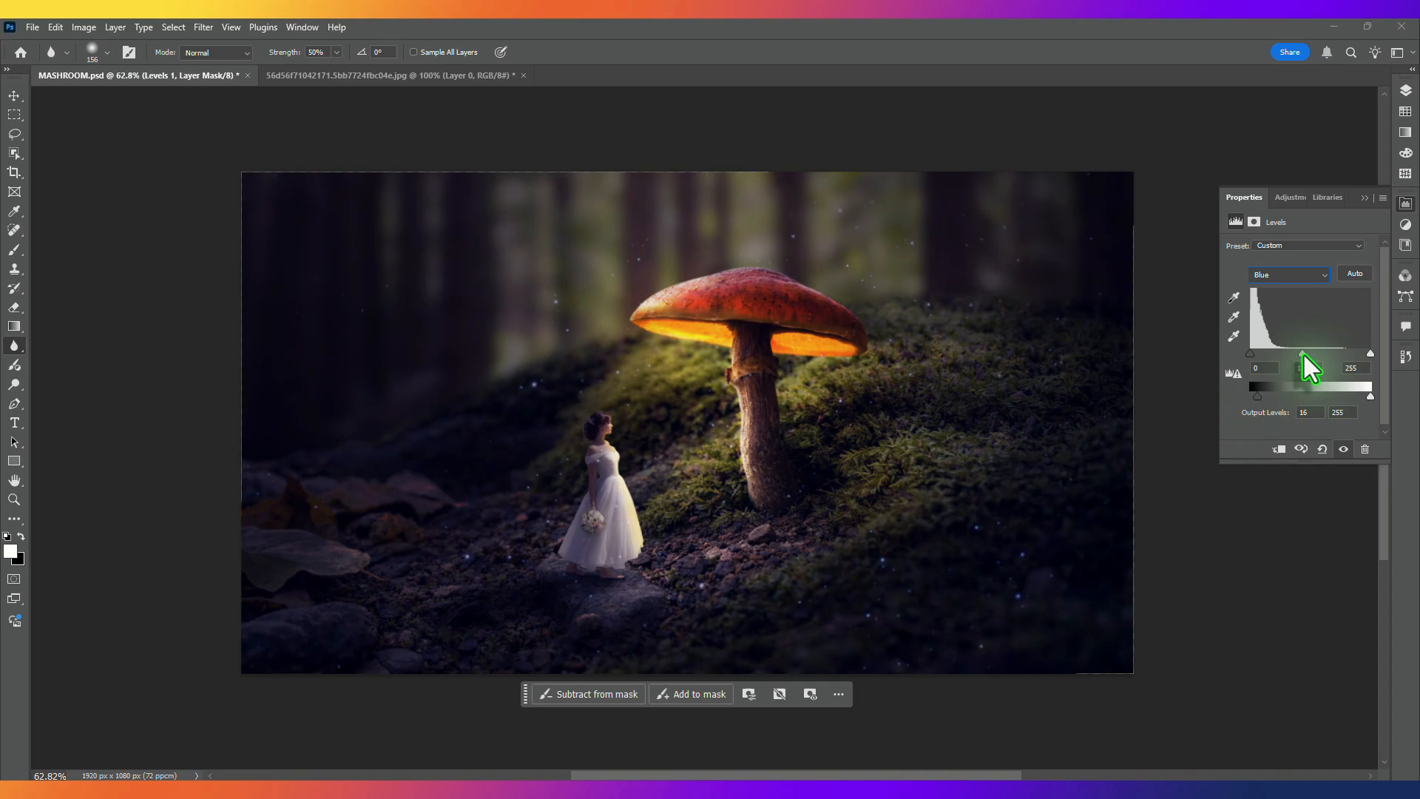
Step: Set the red channel's output black level to 16 and input white point to 246, and adjust the green channel's midtones
click(1292, 285)
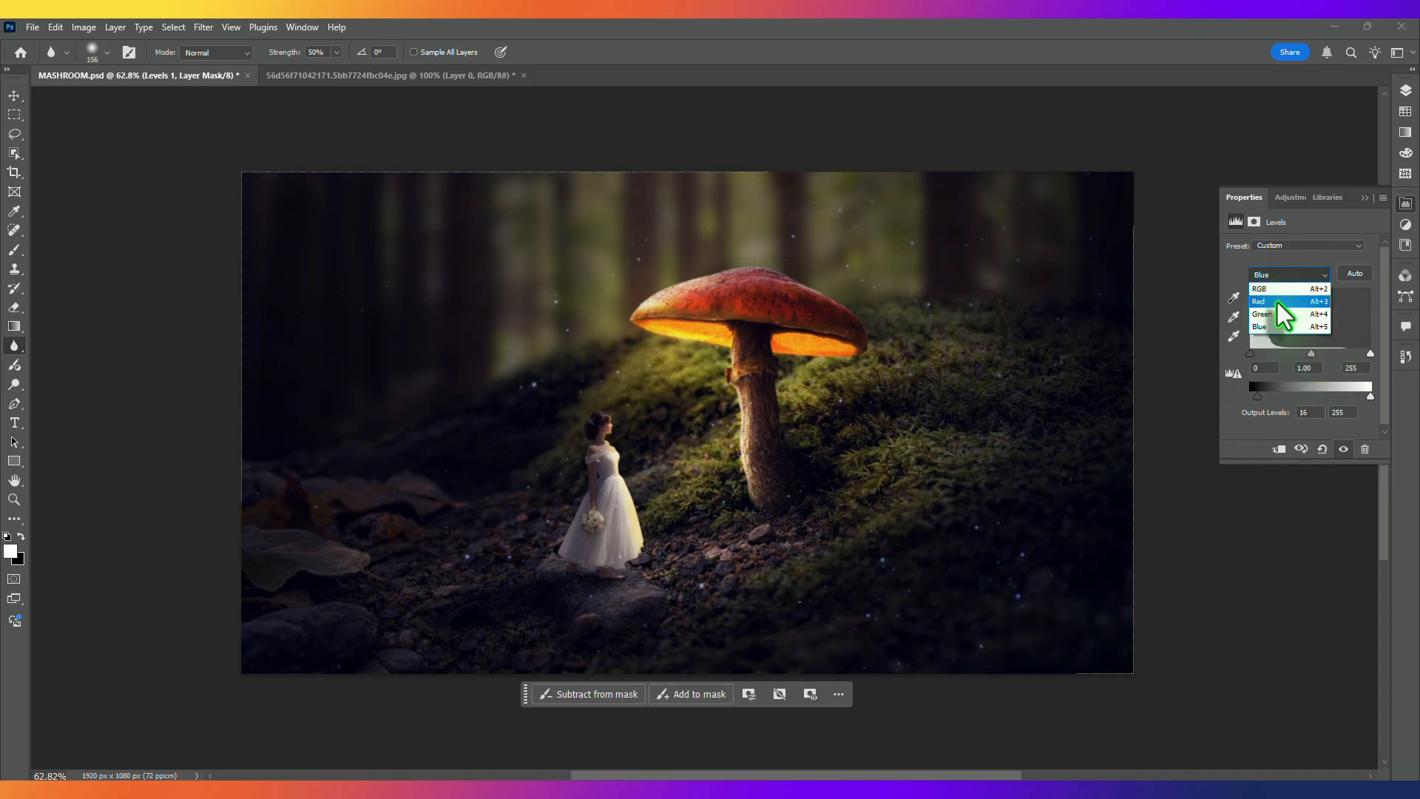
click(1277, 300)
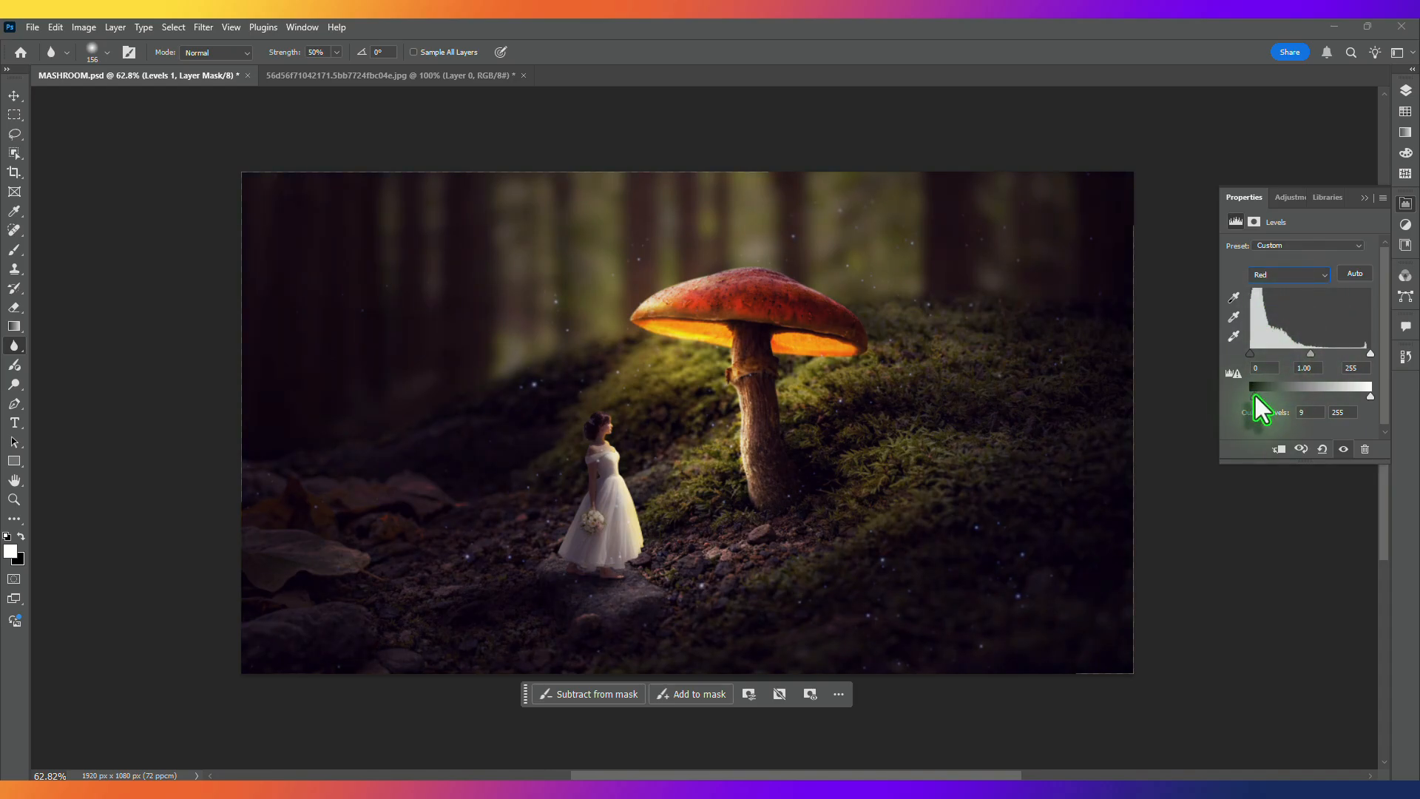
drag(1370, 396, 1368, 397)
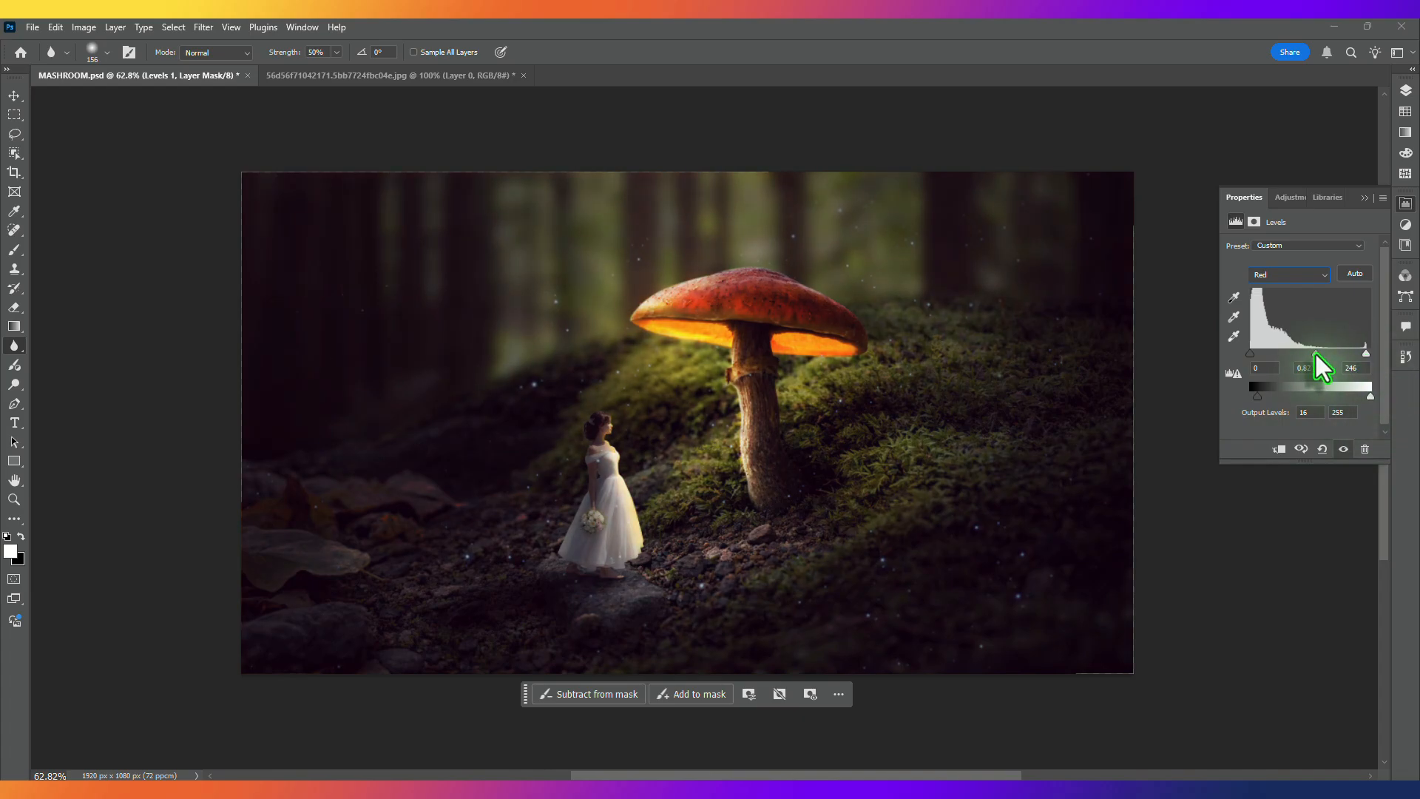
click(1288, 275)
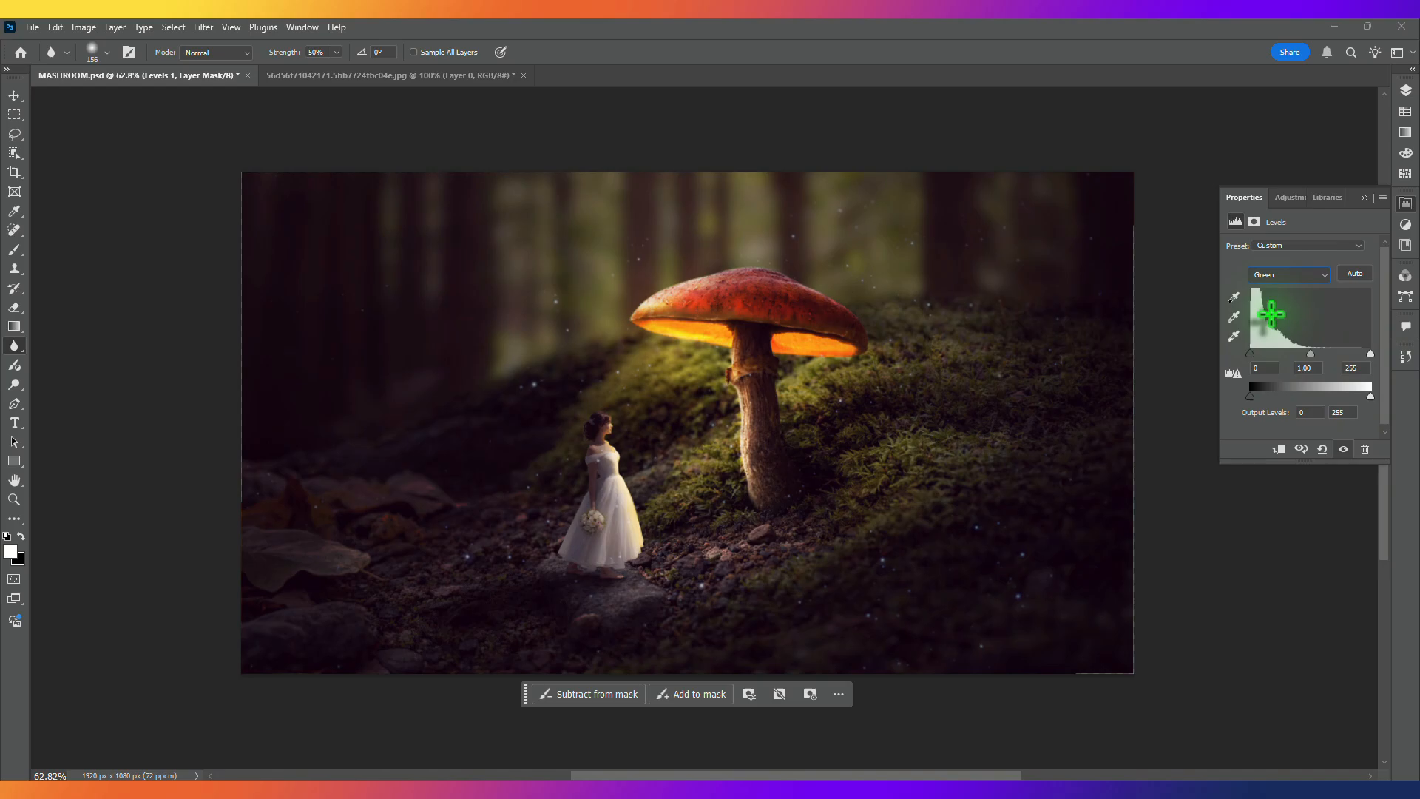
drag(1251, 397, 1248, 356)
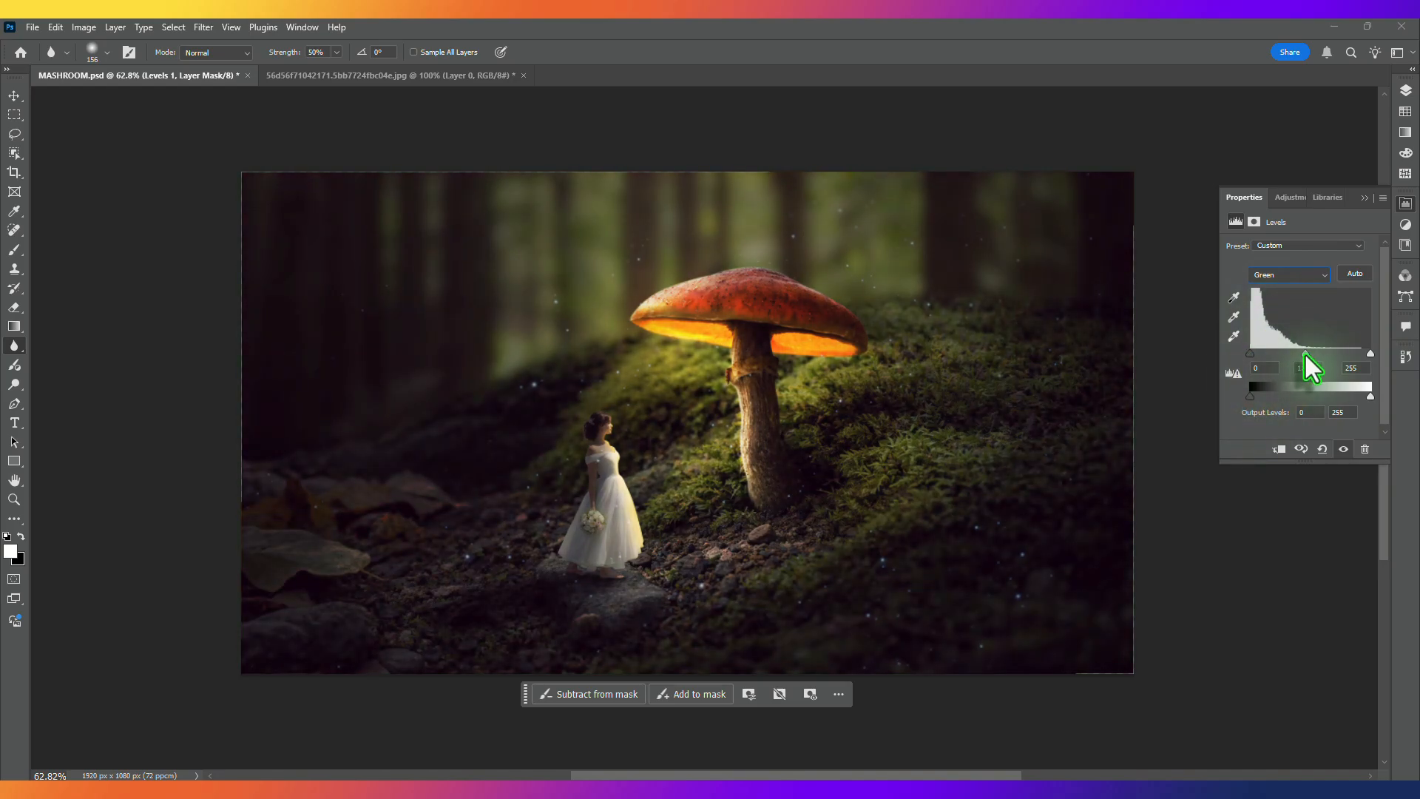
Step: Set the red channel's input levels to 17, 1.23 and 225, and its output black level to 20
click(1289, 273)
click(1280, 297)
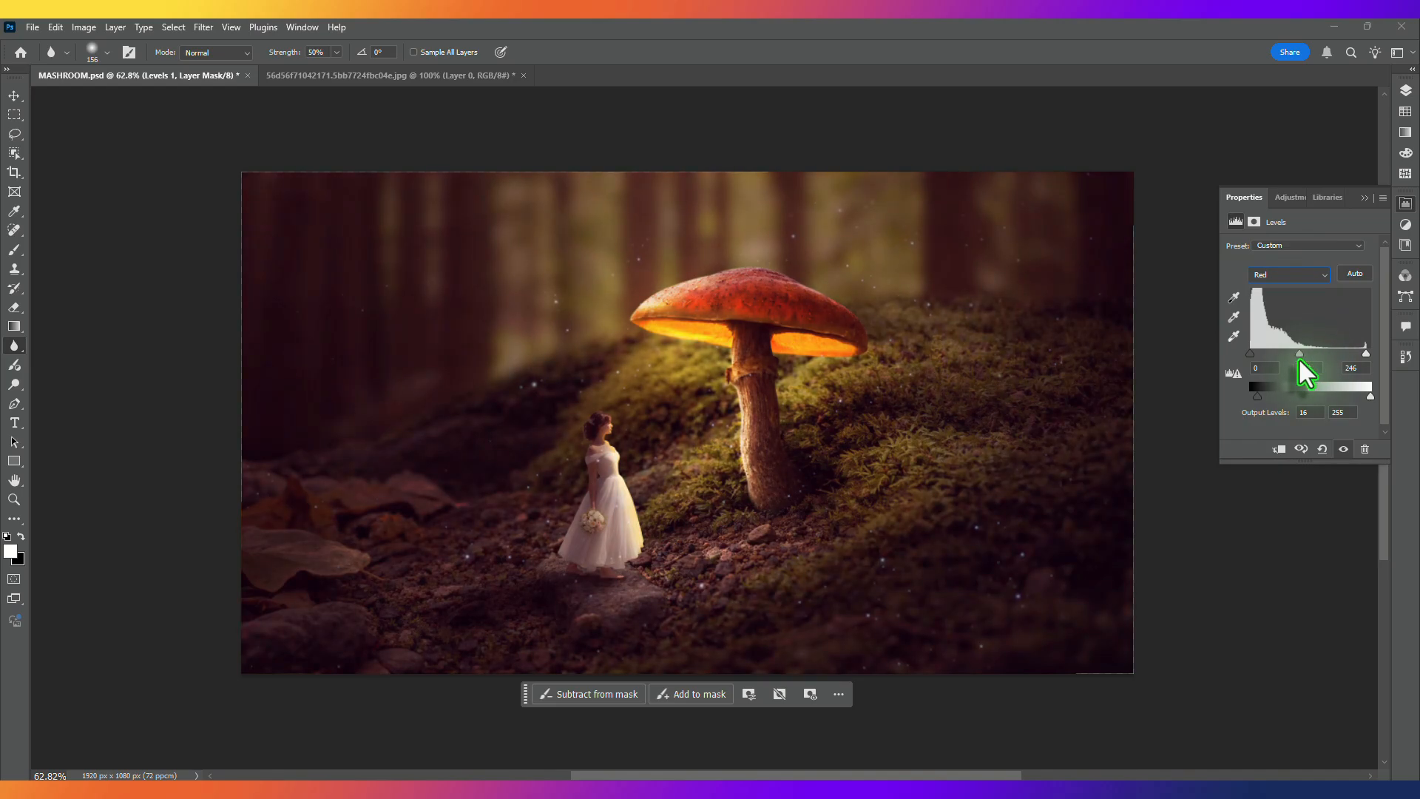
drag(1352, 358, 1356, 358)
drag(1258, 397, 1261, 397)
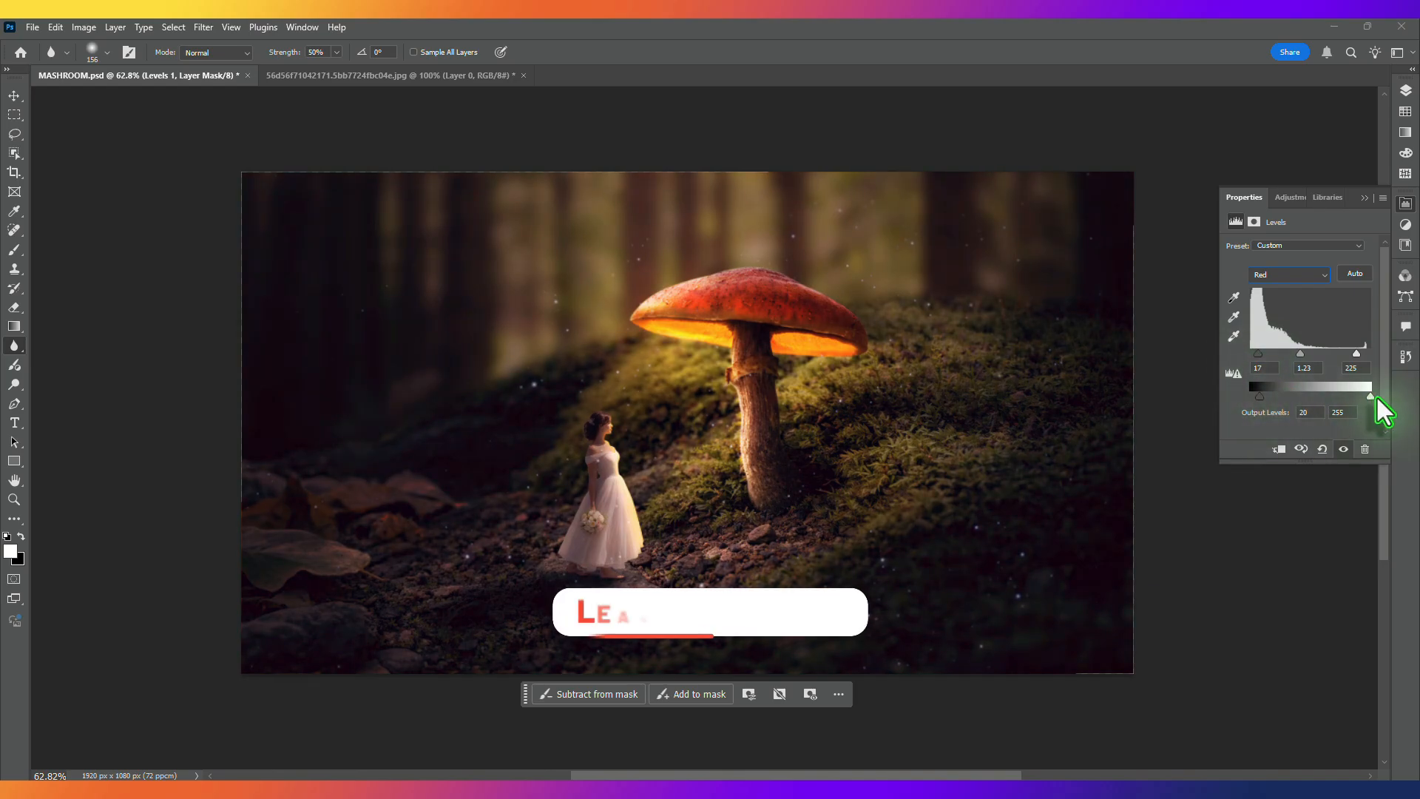
Step: Set the blue channel's input black level to 11 and midtones to 1.24 in Levels 1, and lower its input white point
mouse_move(1371, 398)
mouse_down()
mouse_move(1356, 403)
mouse_move(1374, 396)
mouse_up()
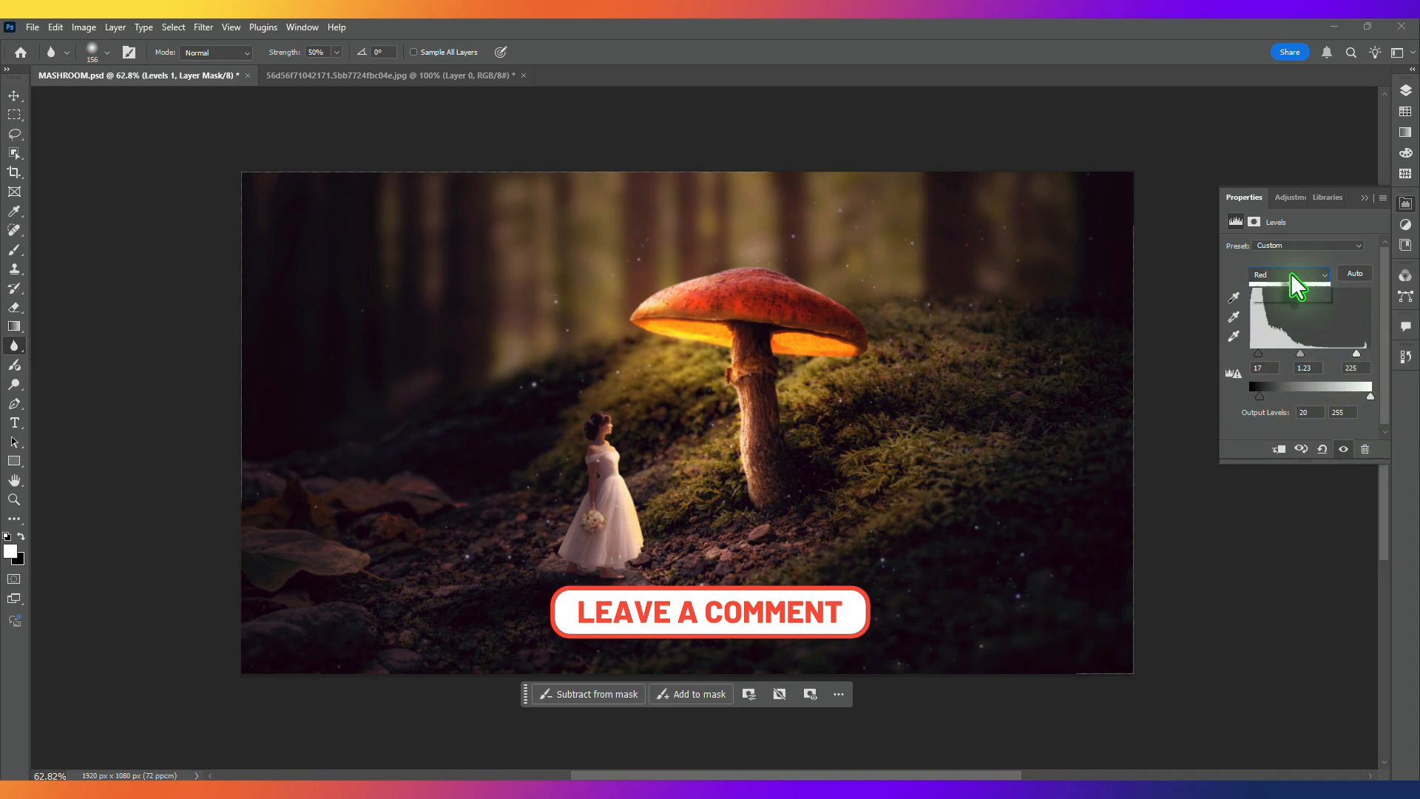
click(1274, 326)
drag(1306, 354, 1302, 354)
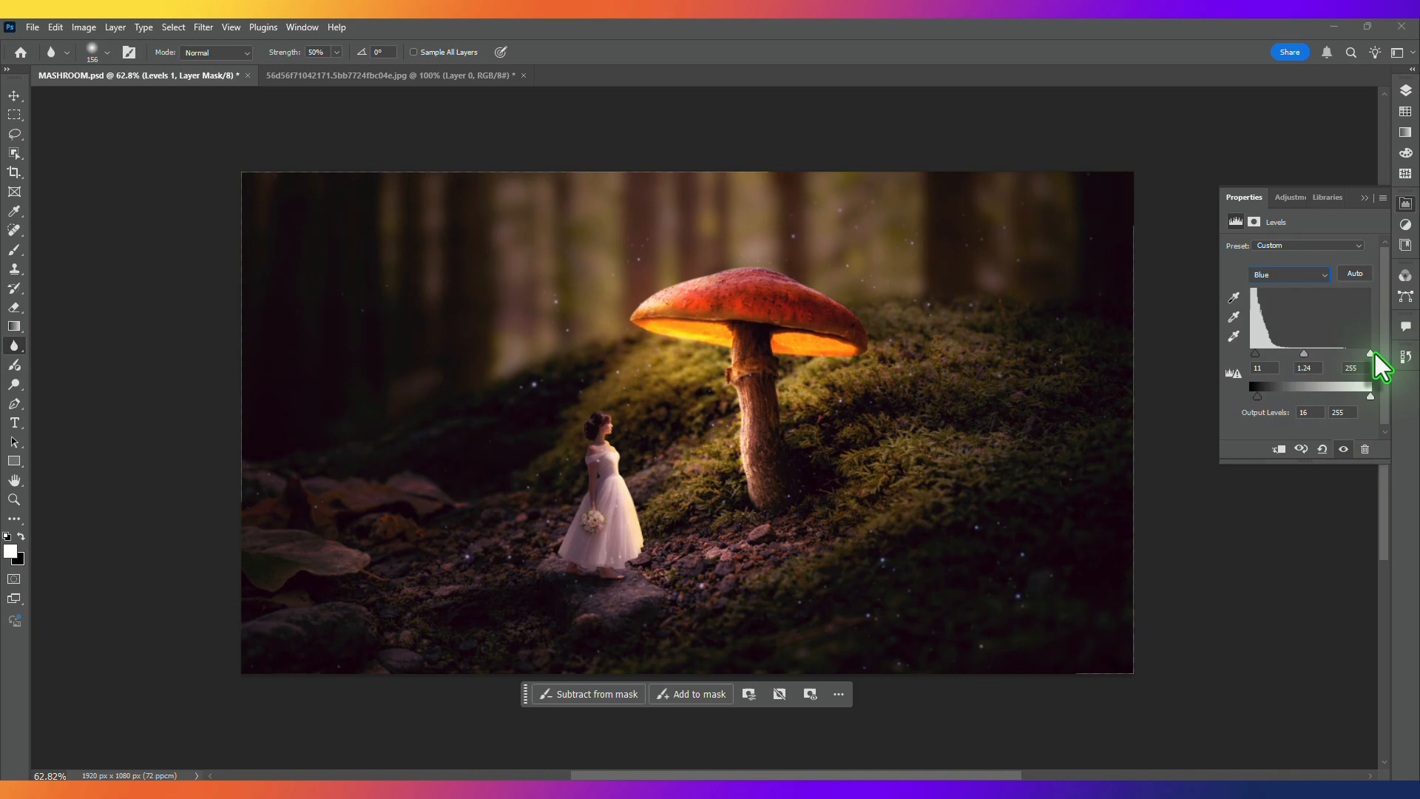
drag(1374, 352, 1370, 354)
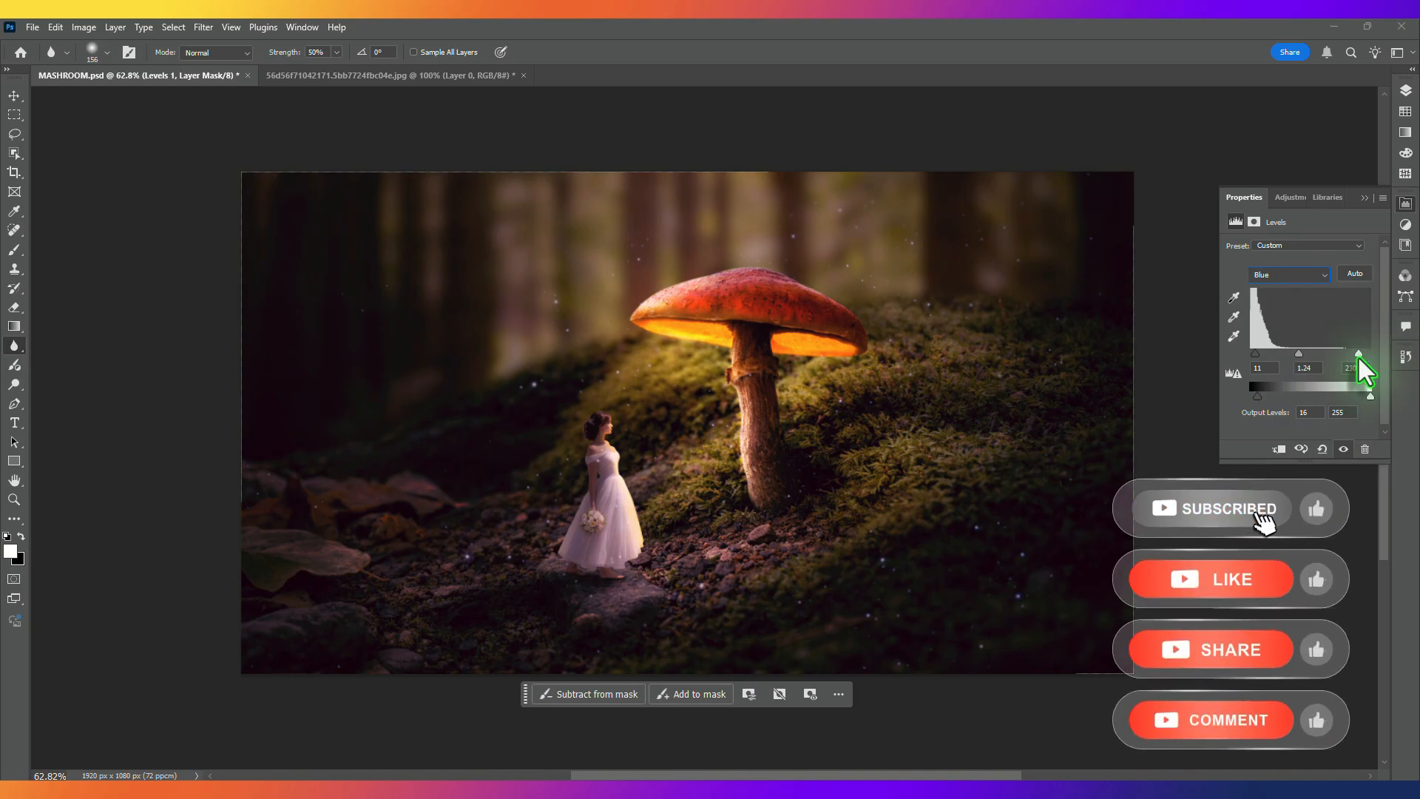
click(1366, 196)
Step: Paint black on the Levels 1 mask over the forest background, darker edges and ground with a soft brush at 51% opacity, starting at 644 px
click(1406, 92)
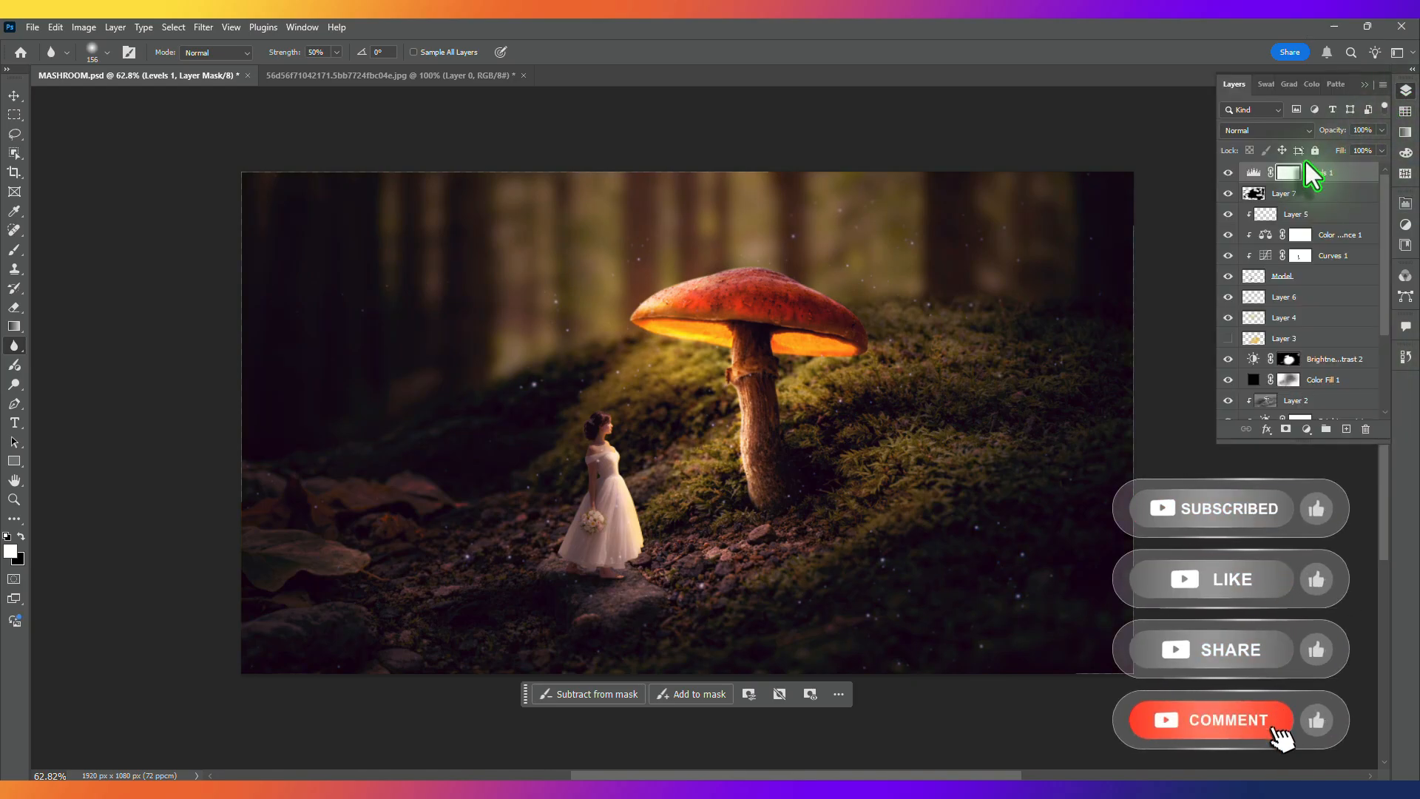
key(b)
click(21, 535)
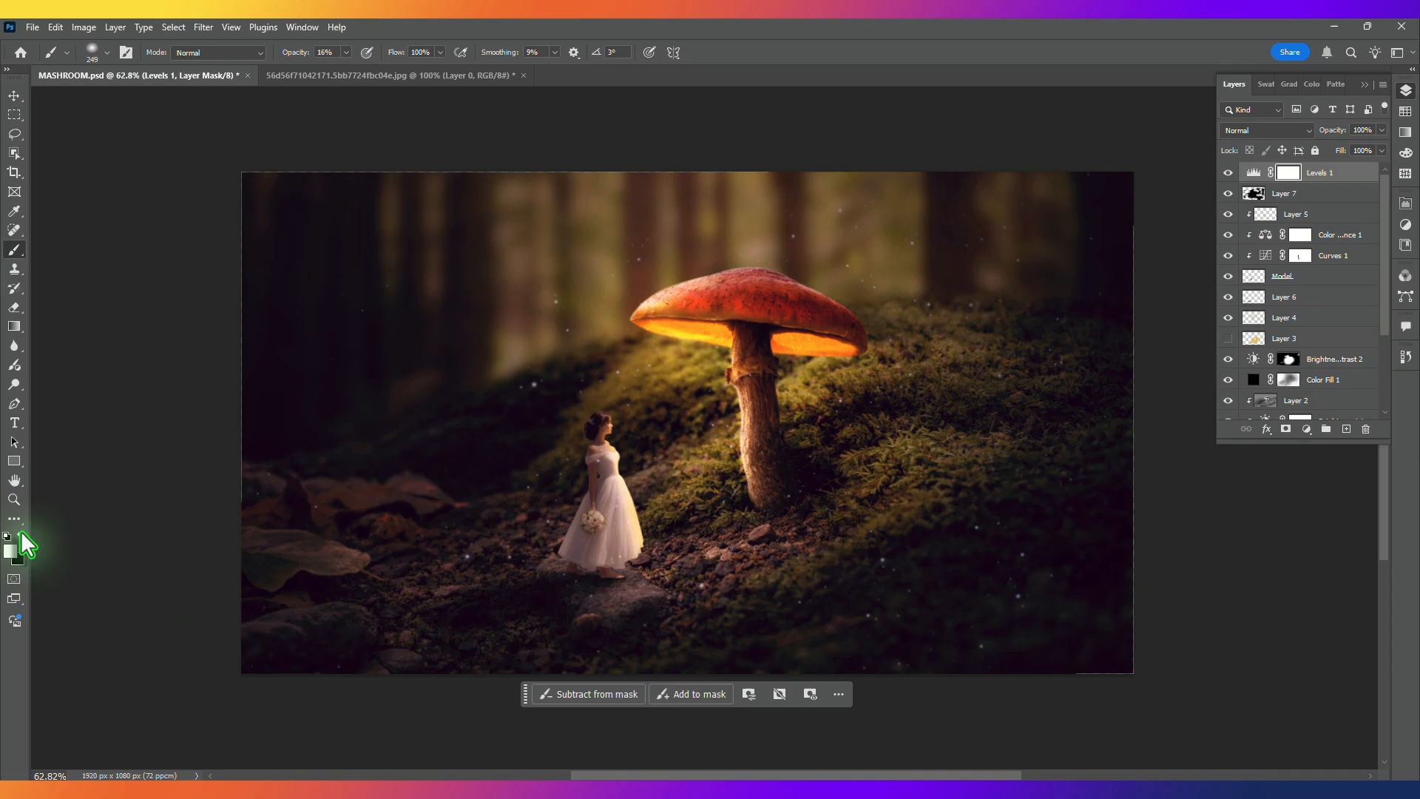
drag(537, 425, 636, 425)
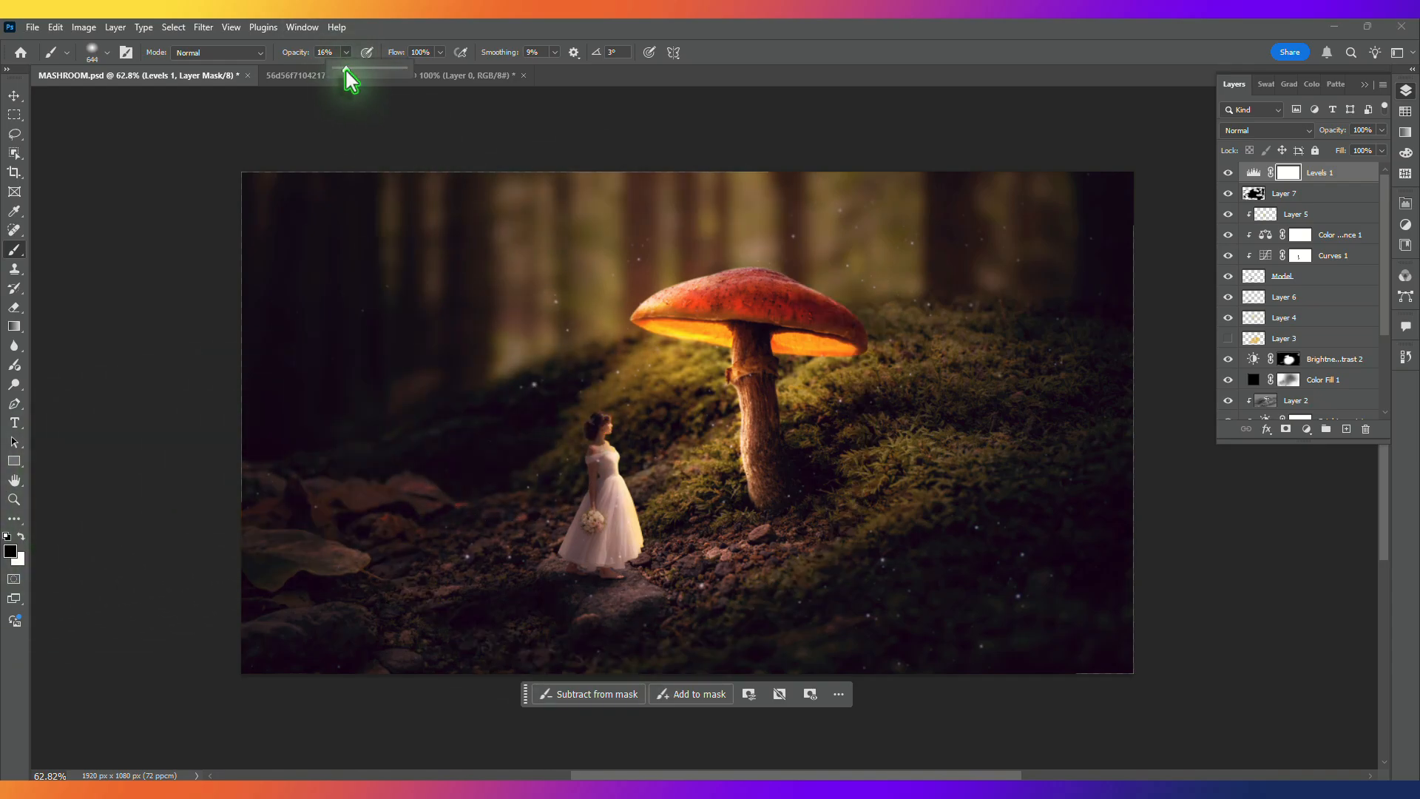
drag(349, 78, 375, 77)
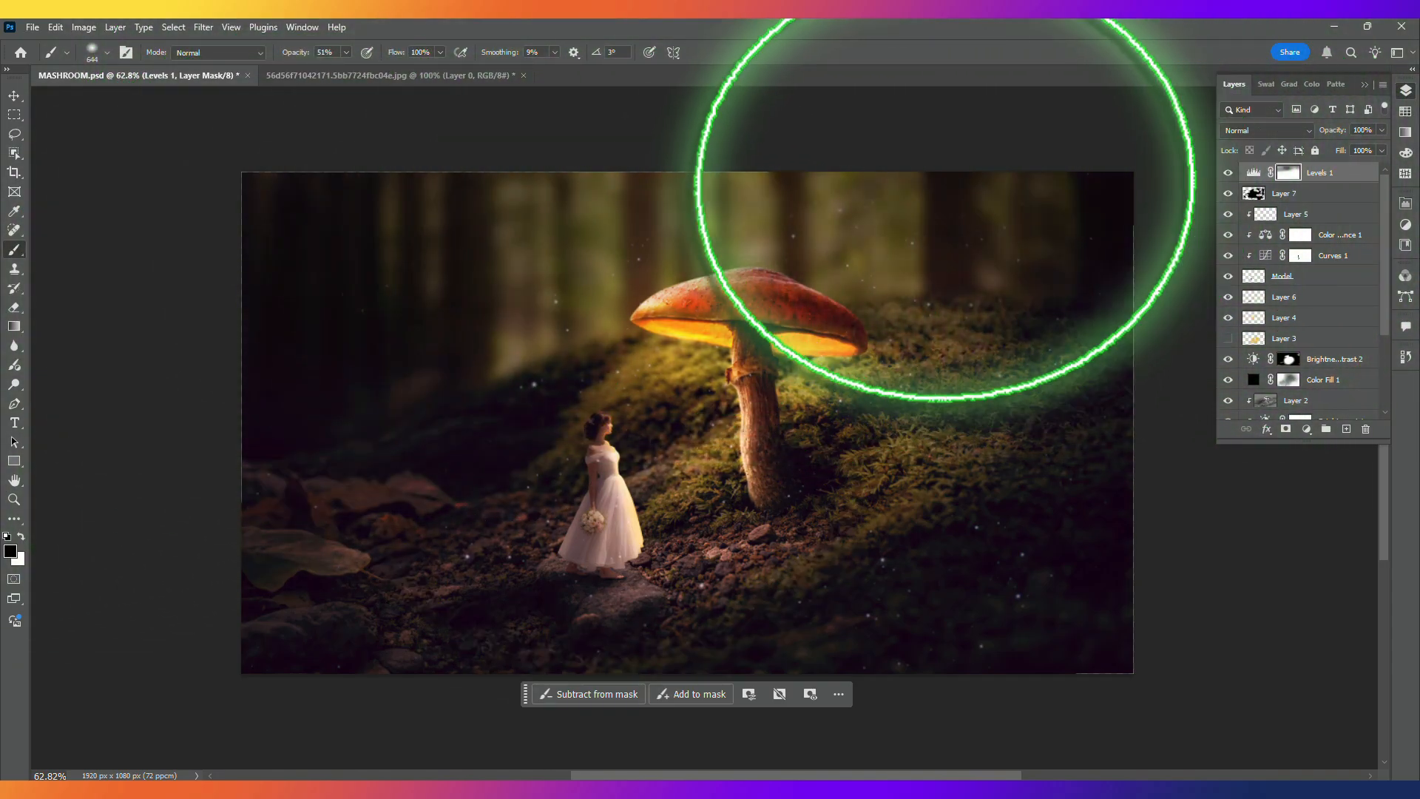
drag(945, 179, 348, 214)
mouse_move(214, 344)
mouse_down()
mouse_move(649, 724)
mouse_move(353, 659)
mouse_up()
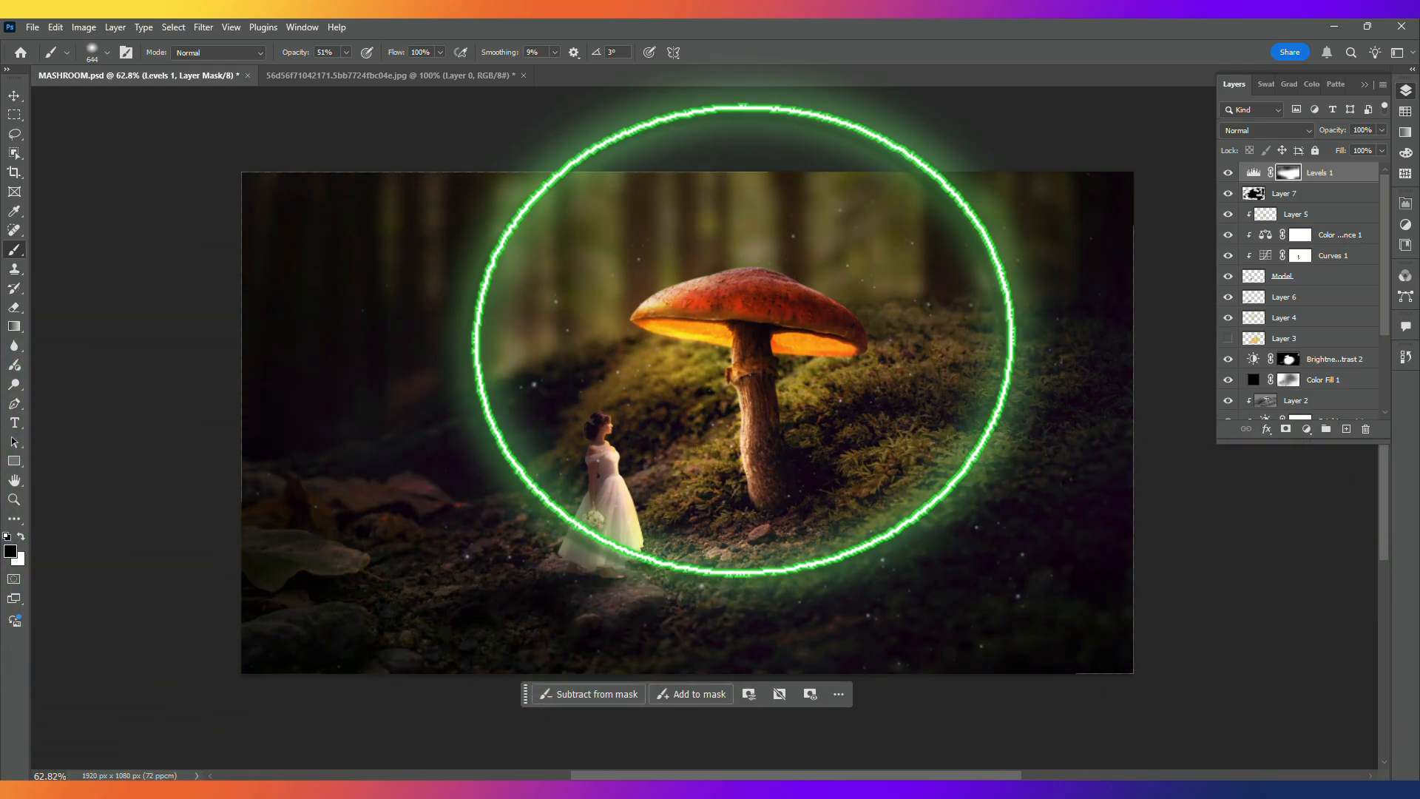
click(743, 340)
drag(596, 517, 542, 526)
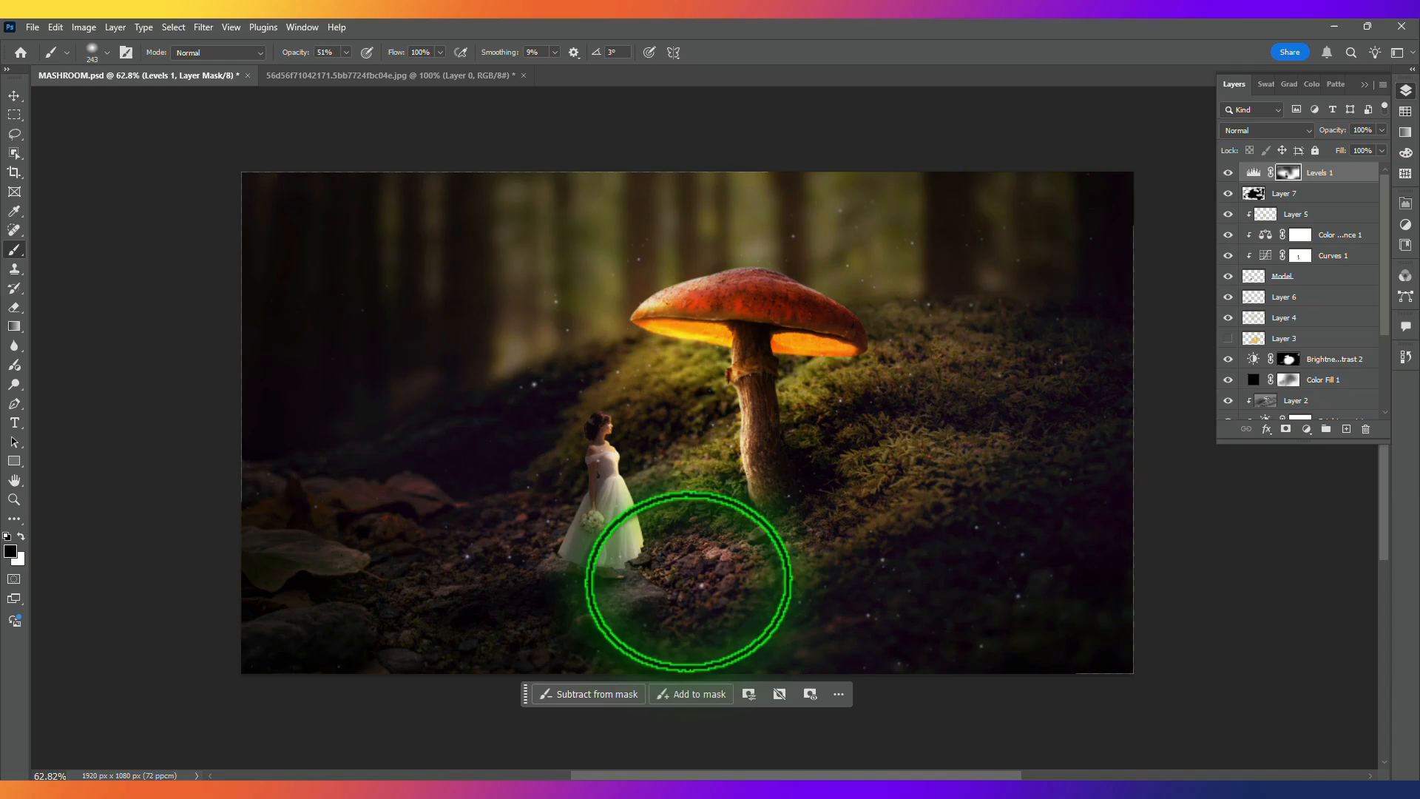
Step: Paint white back into the Levels 1 mask over the woman, the foreground and the mossy slope with a 606 px brush
click(21, 536)
drag(254, 510, 352, 511)
click(689, 550)
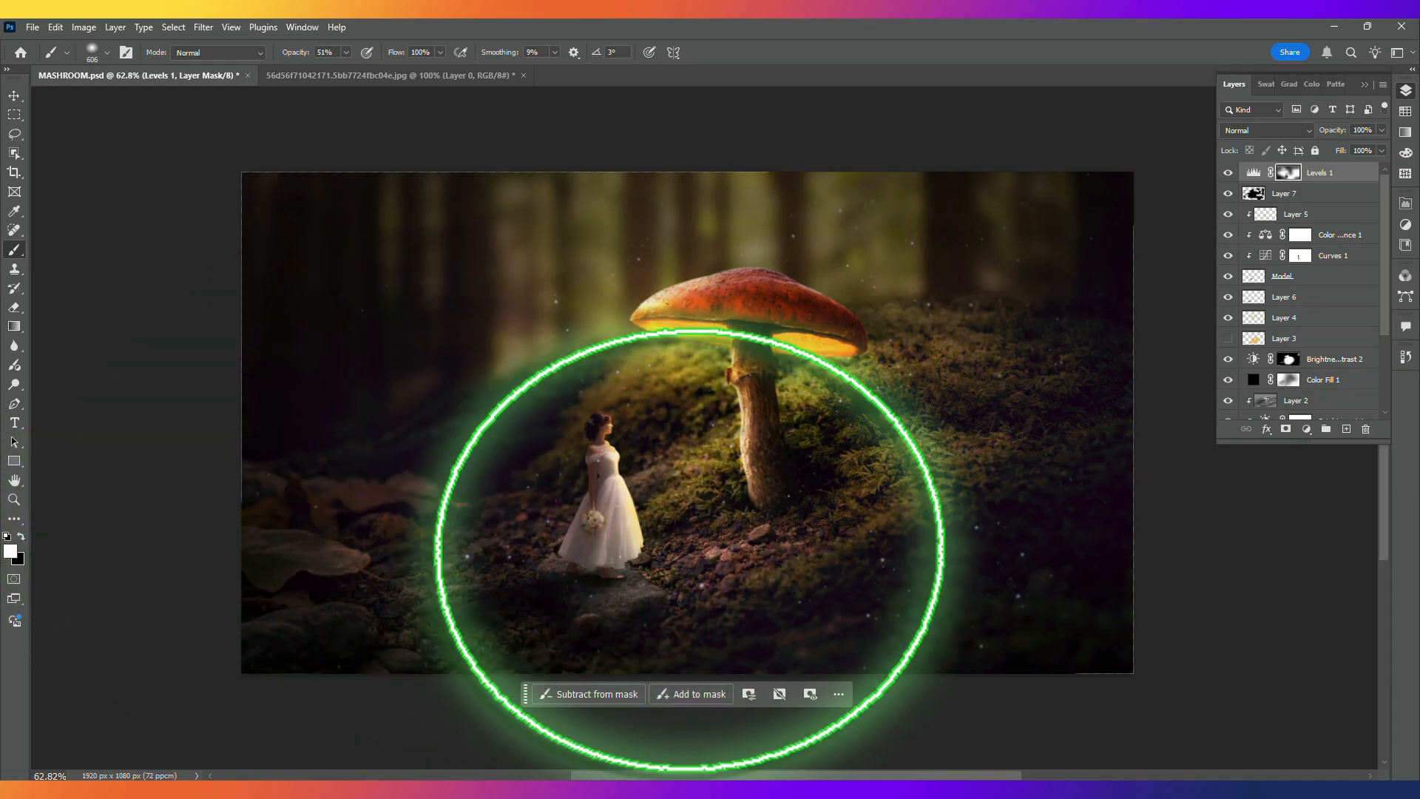
mouse_move(690, 550)
mouse_down()
mouse_move(869, 390)
mouse_move(1046, 368)
mouse_up()
Step: Reduce the Levels 1 adjustment layer's opacity to 70%
click(1381, 129)
drag(1382, 146, 1371, 147)
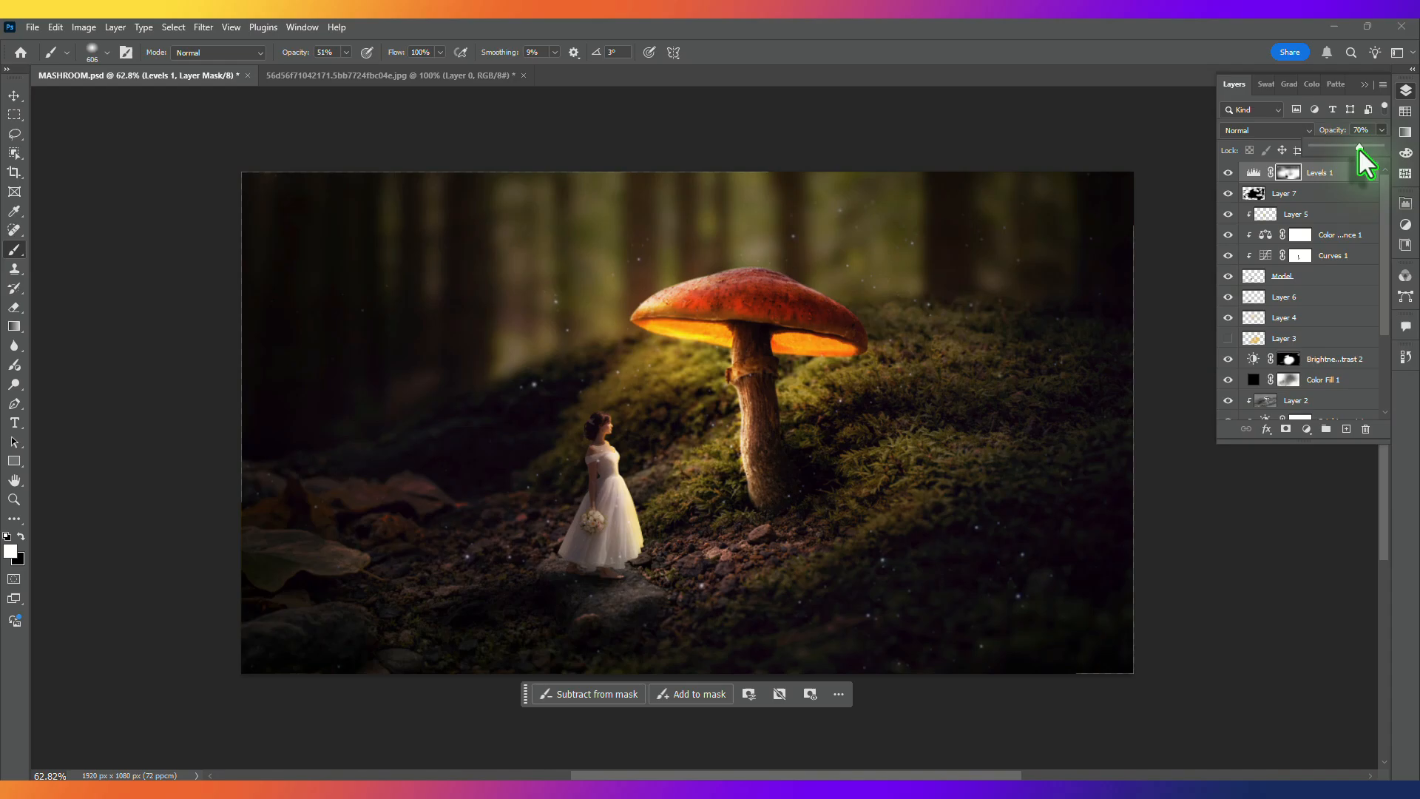
click(1296, 169)
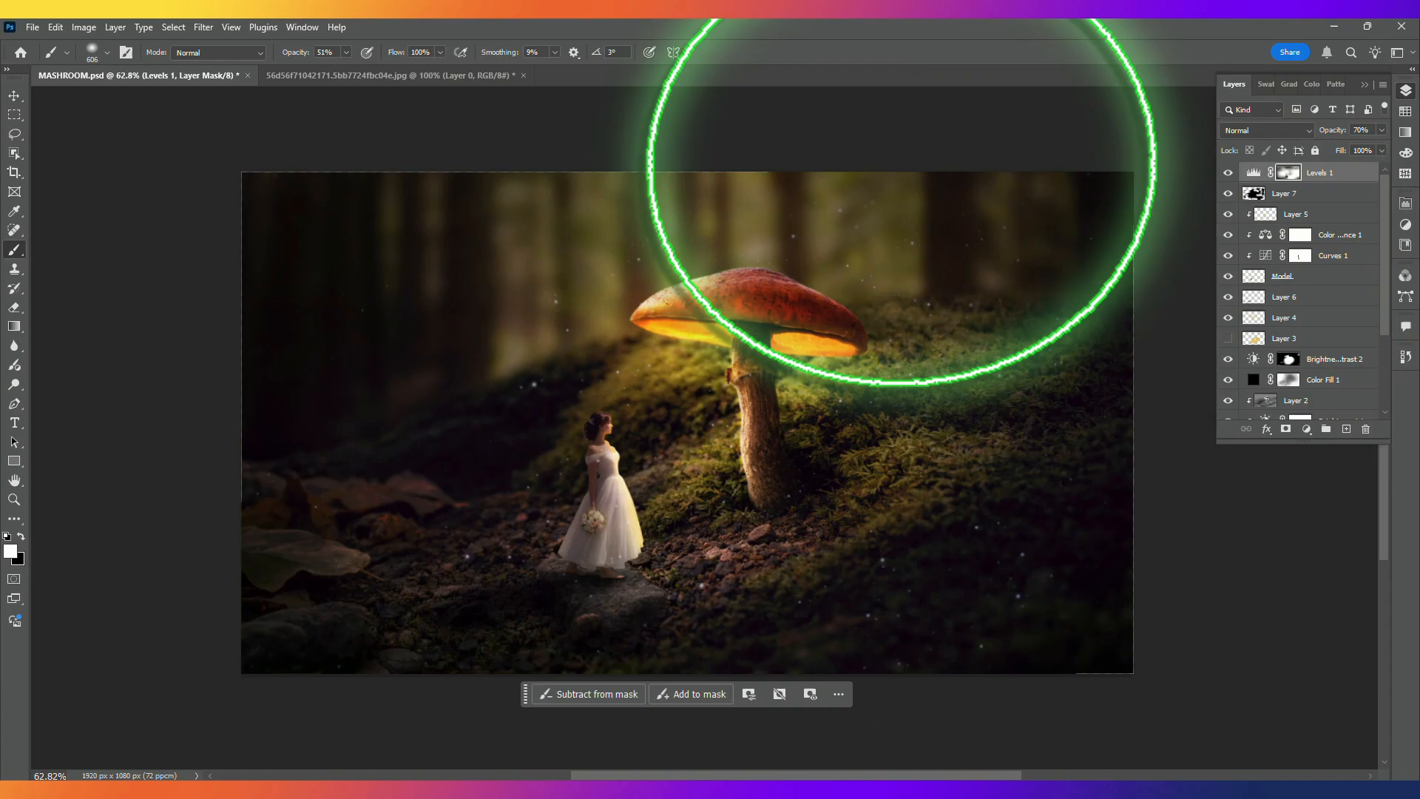
Step: Stamp all visible layers into a new merged layer and place it above Levels 1
click(14, 307)
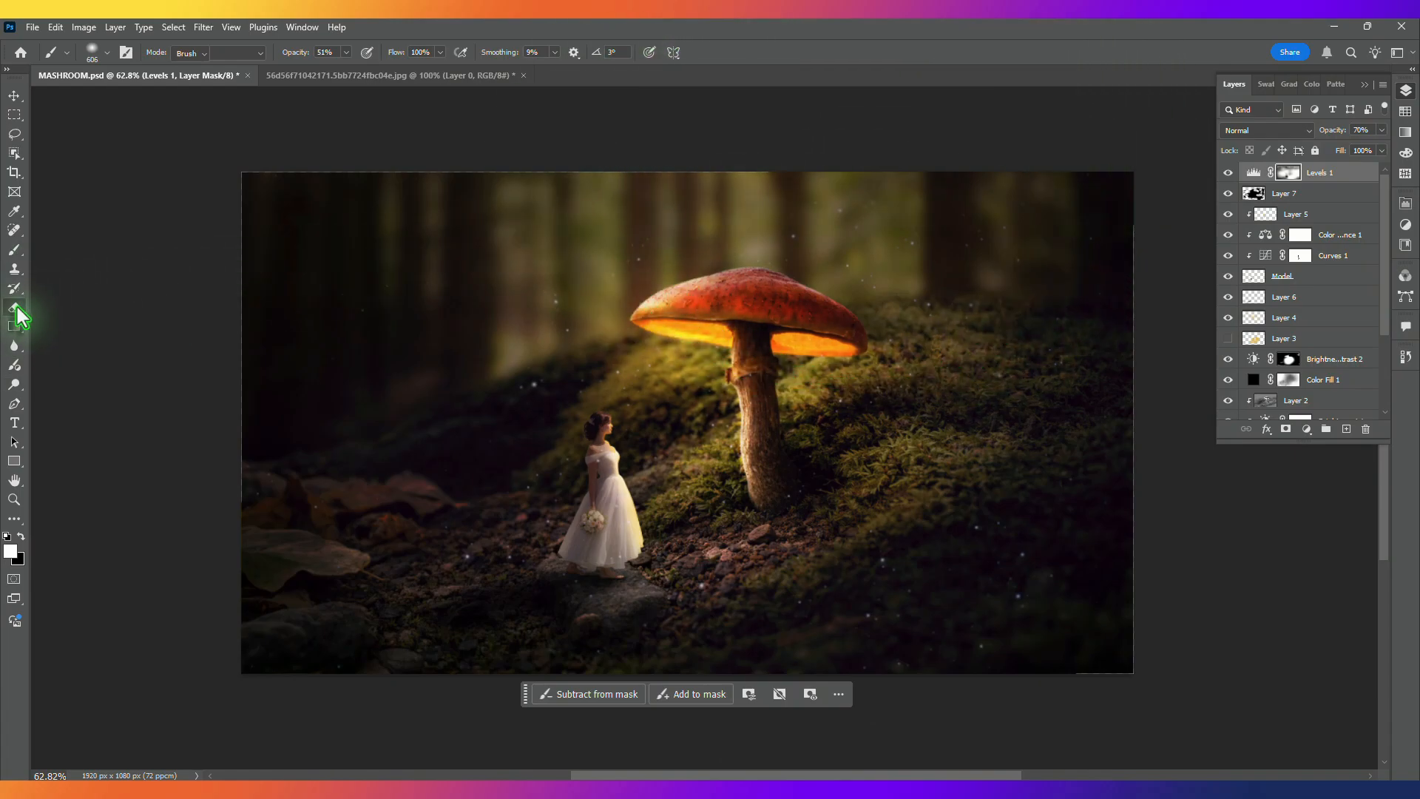
click(1255, 194)
key(x)
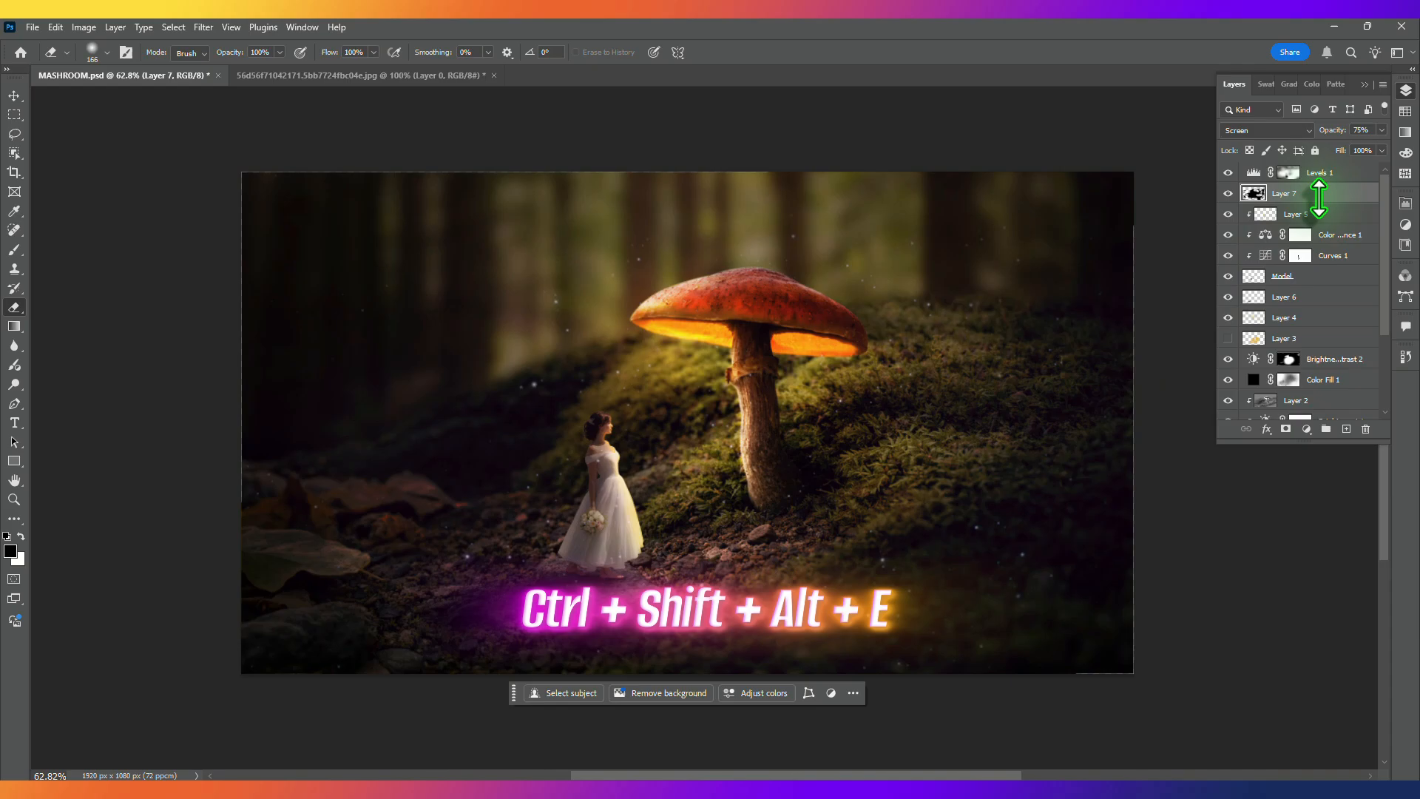
key(ctrl+shift+alt+e)
drag(1319, 200, 1319, 171)
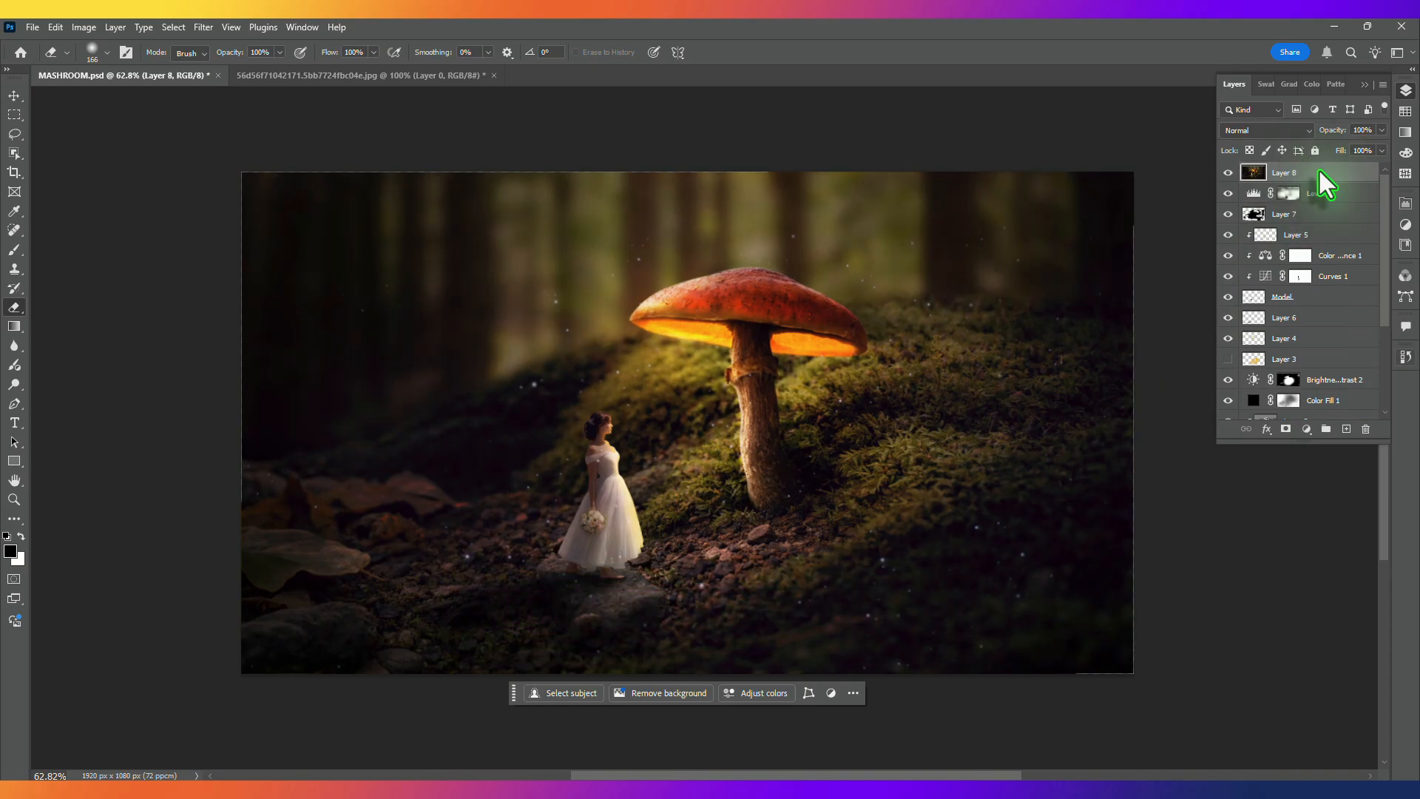
Step: Set the merged layer's blend mode to Vivid Light and sharpen it with a High Pass filter of 0.8 pixels radius
click(1297, 132)
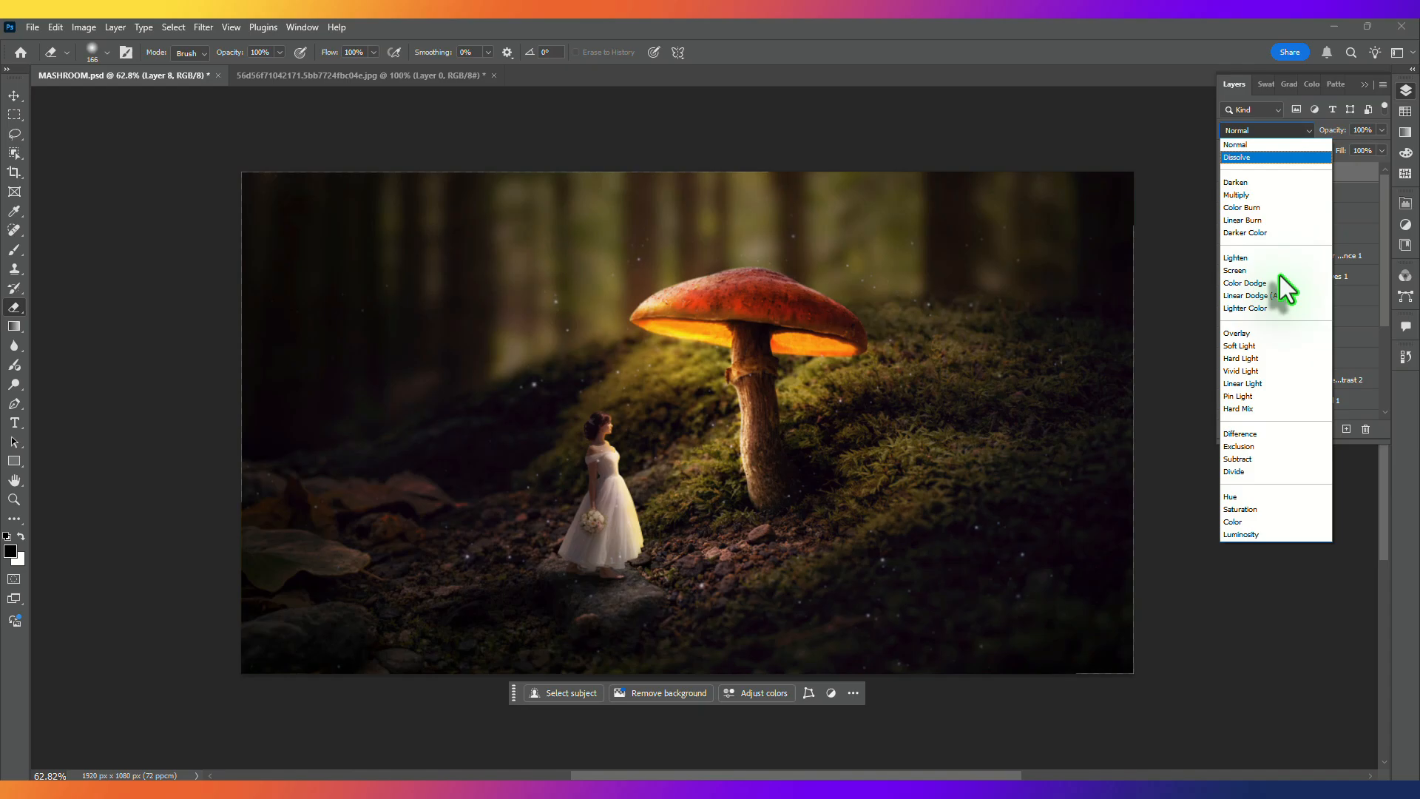
click(1268, 370)
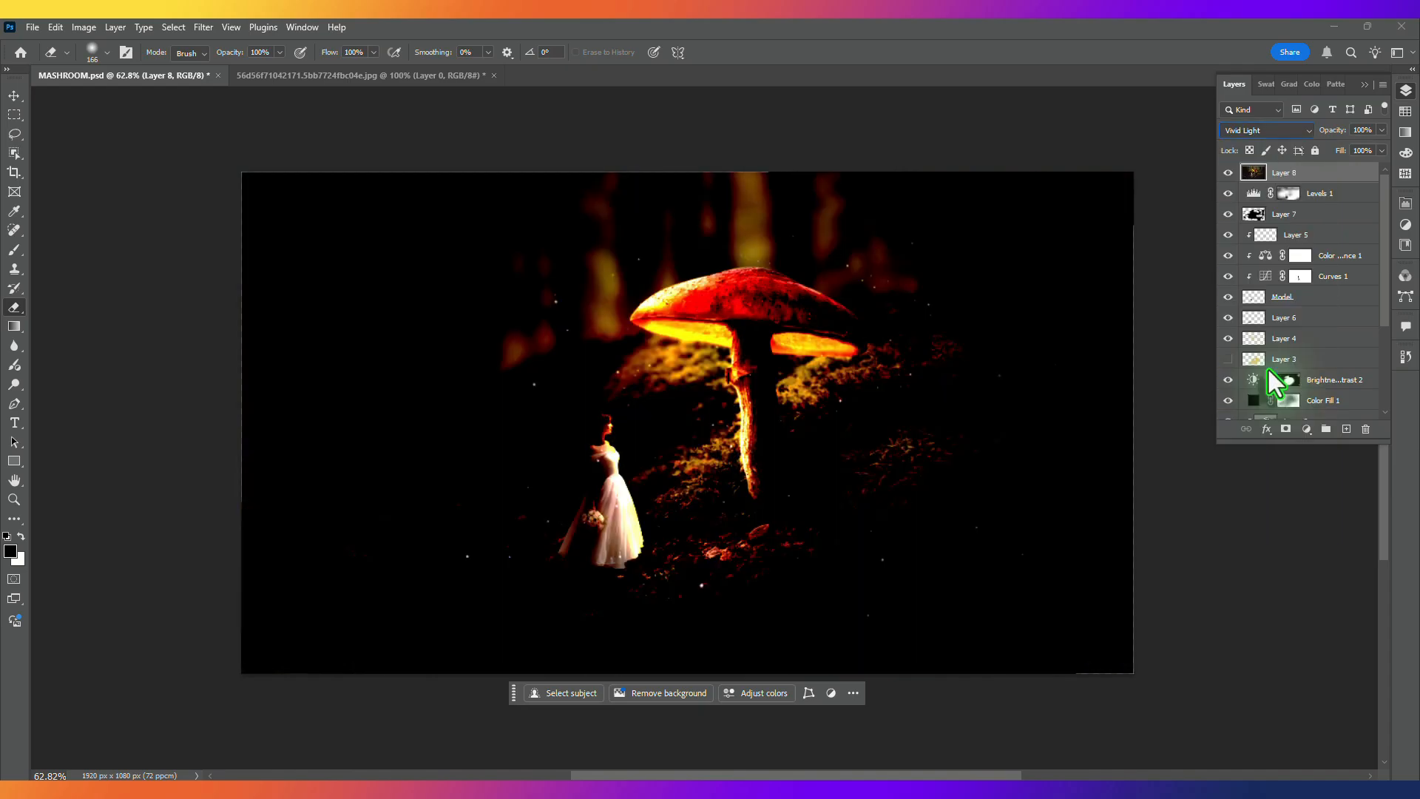
click(203, 27)
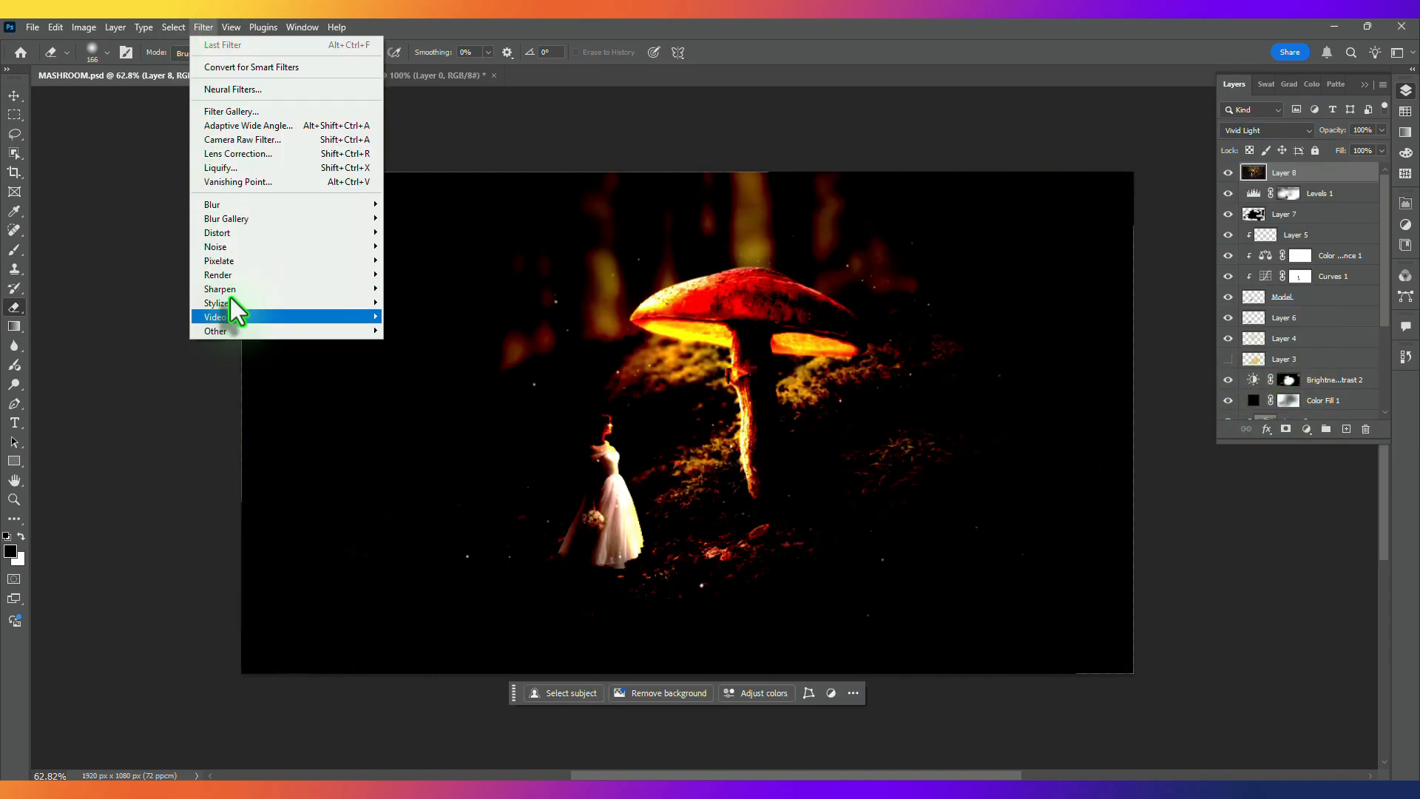
mouse_move(234, 330)
click(416, 346)
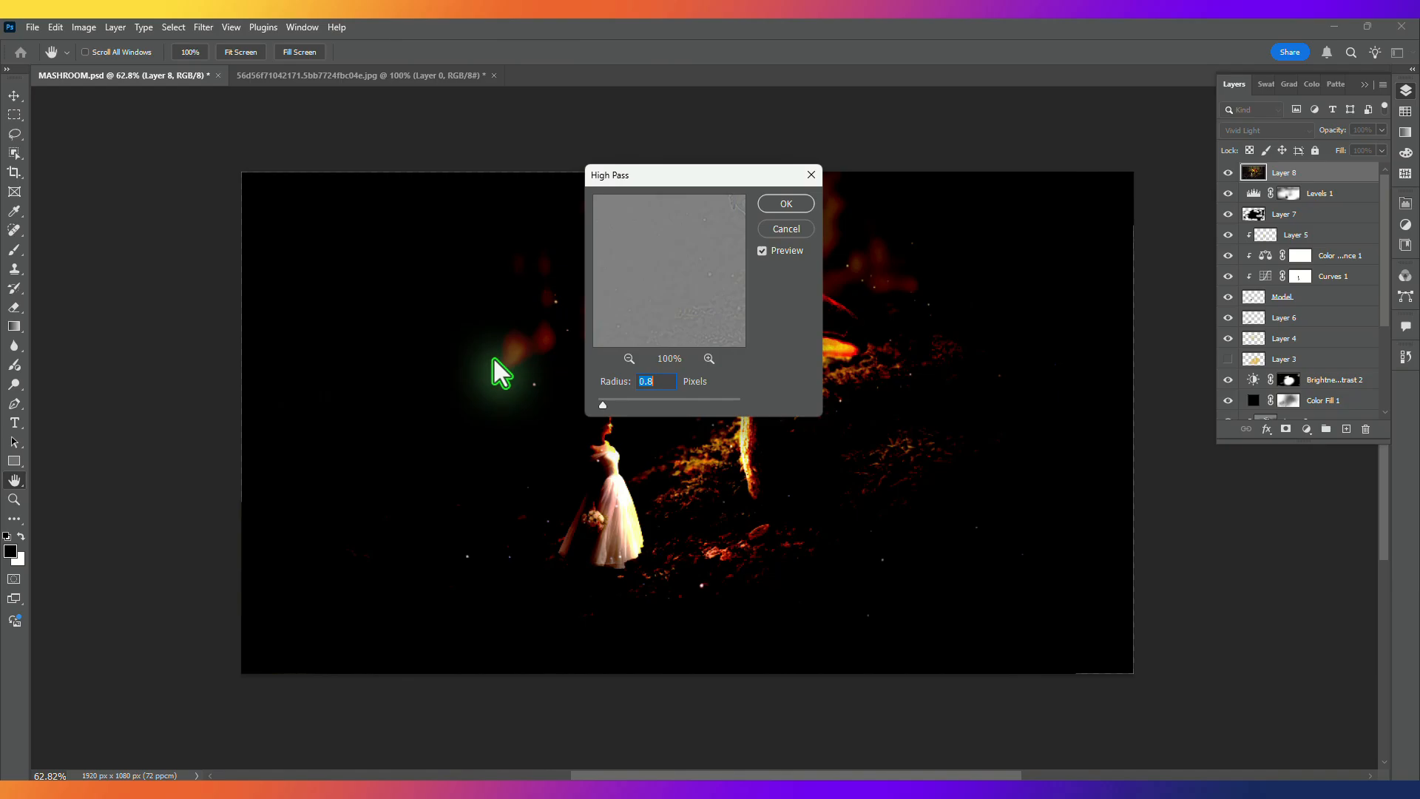
text(0)
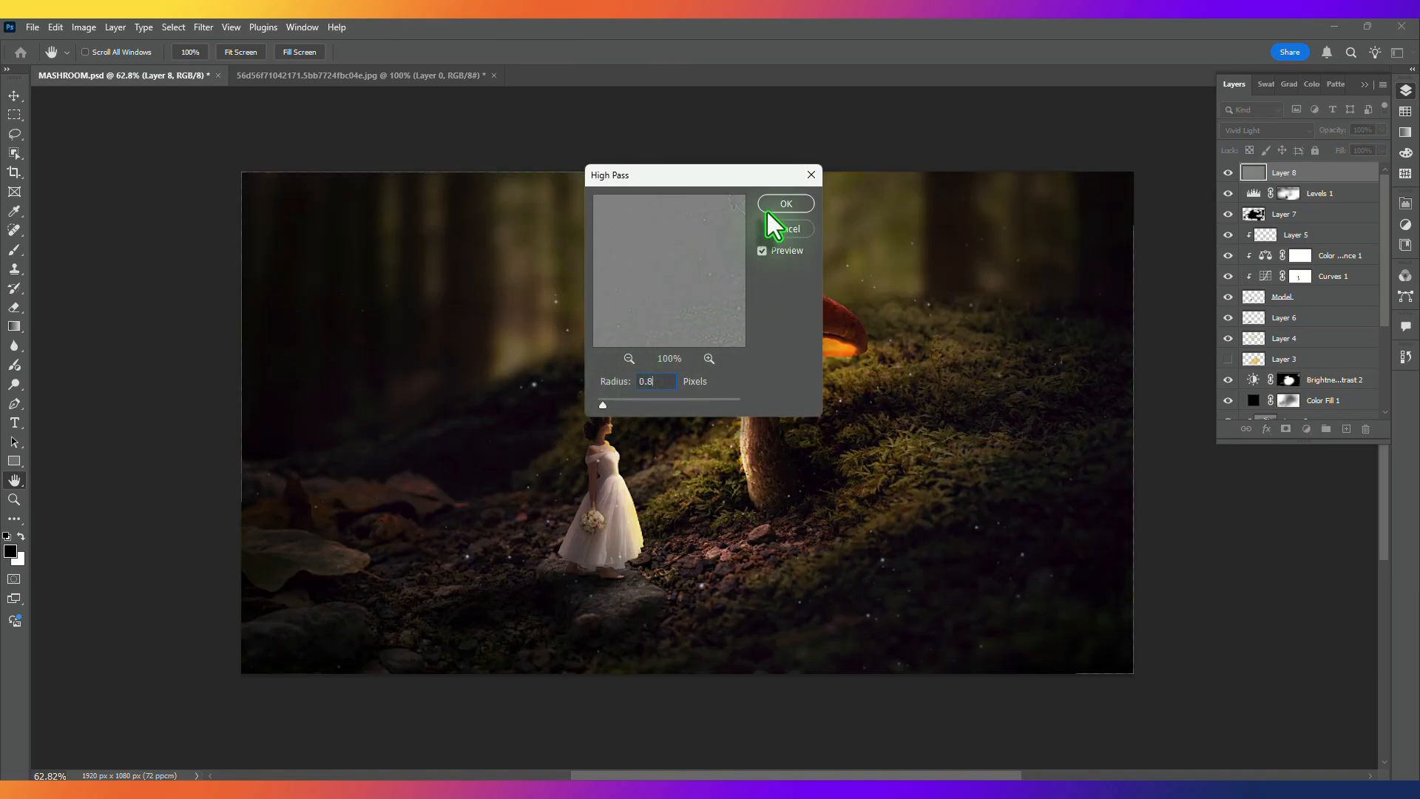
text(e)
click(775, 205)
key(v)
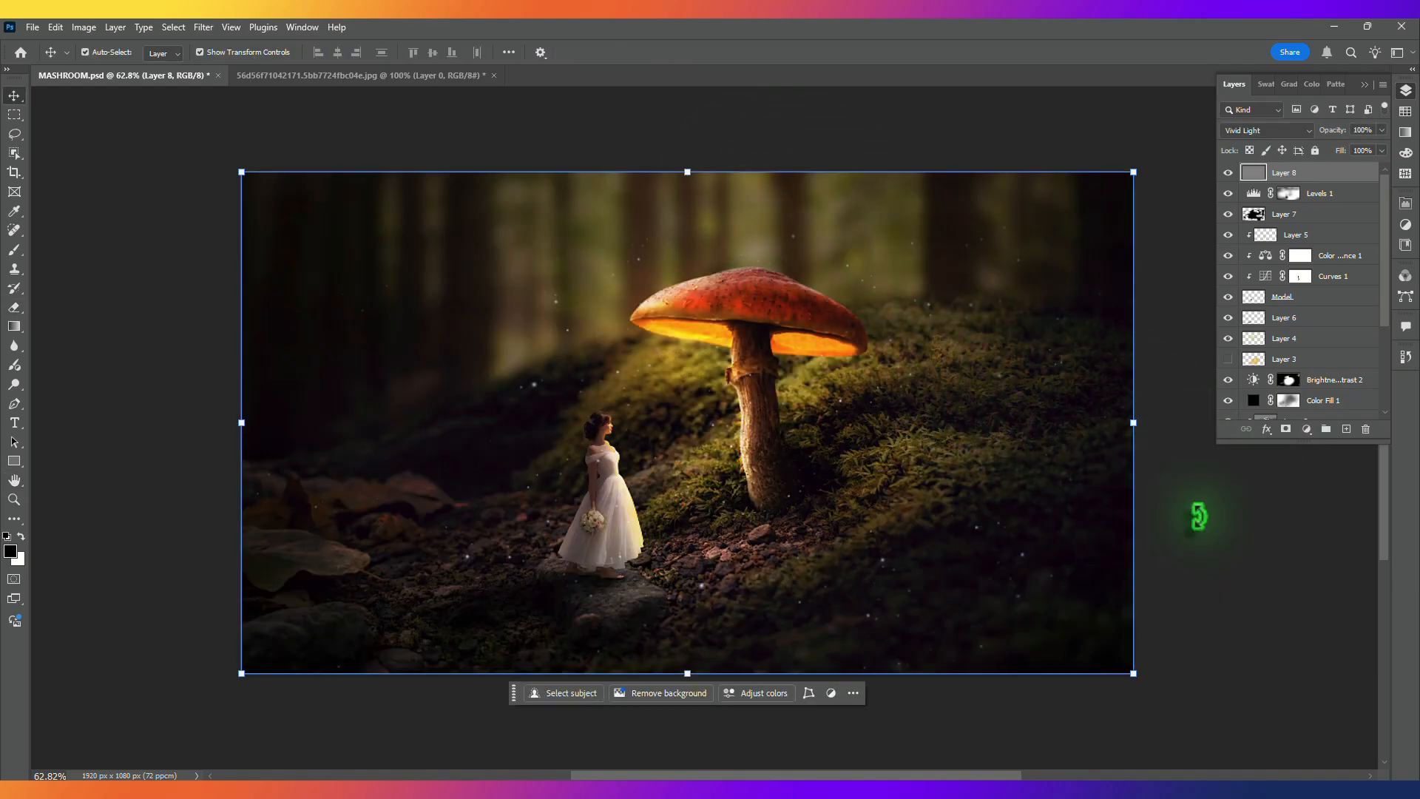
Step: Group the composite's layers above the original mushroom photo and hide the group for a before-and-after comparison
click(1211, 521)
click(1263, 545)
key(ctrl+0)
click(1170, 580)
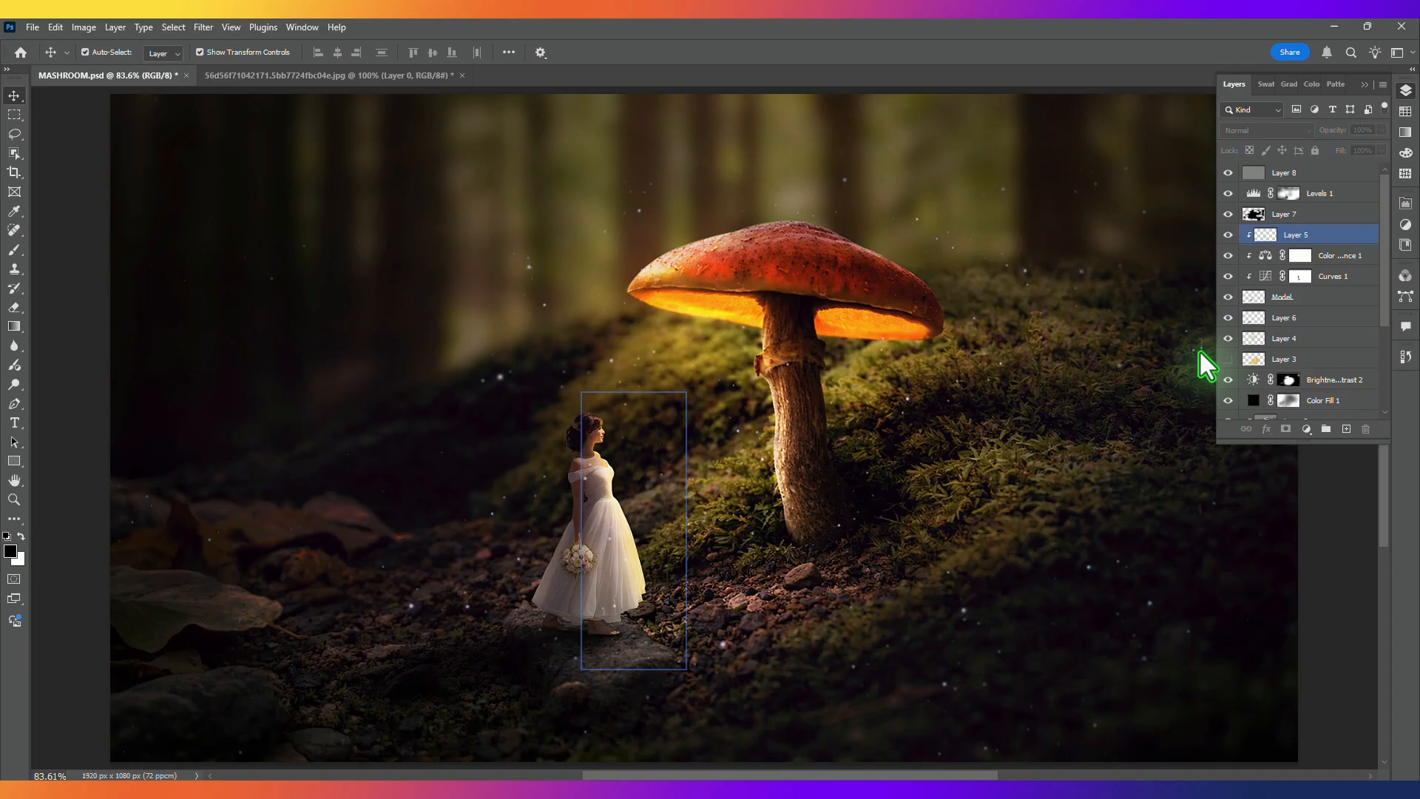
click(1243, 175)
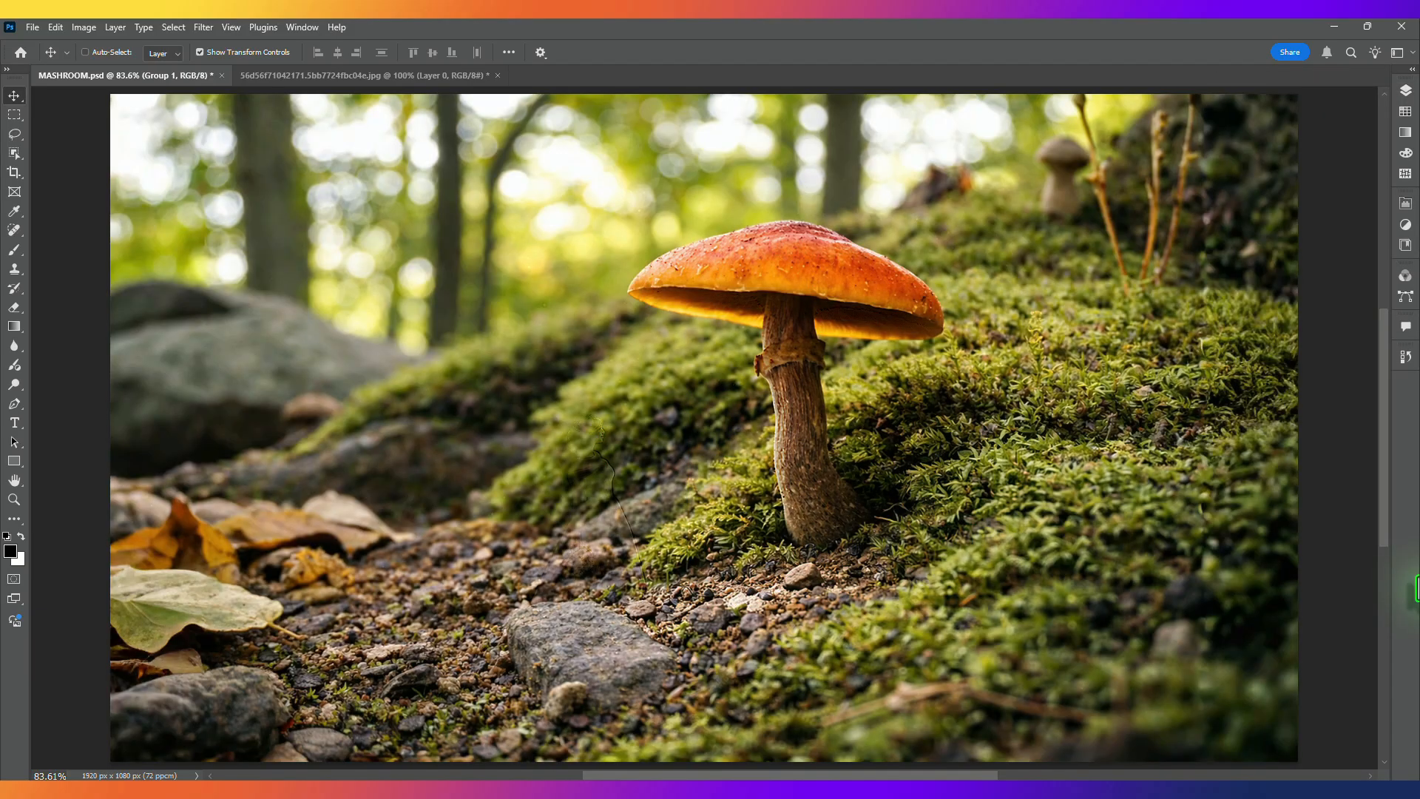